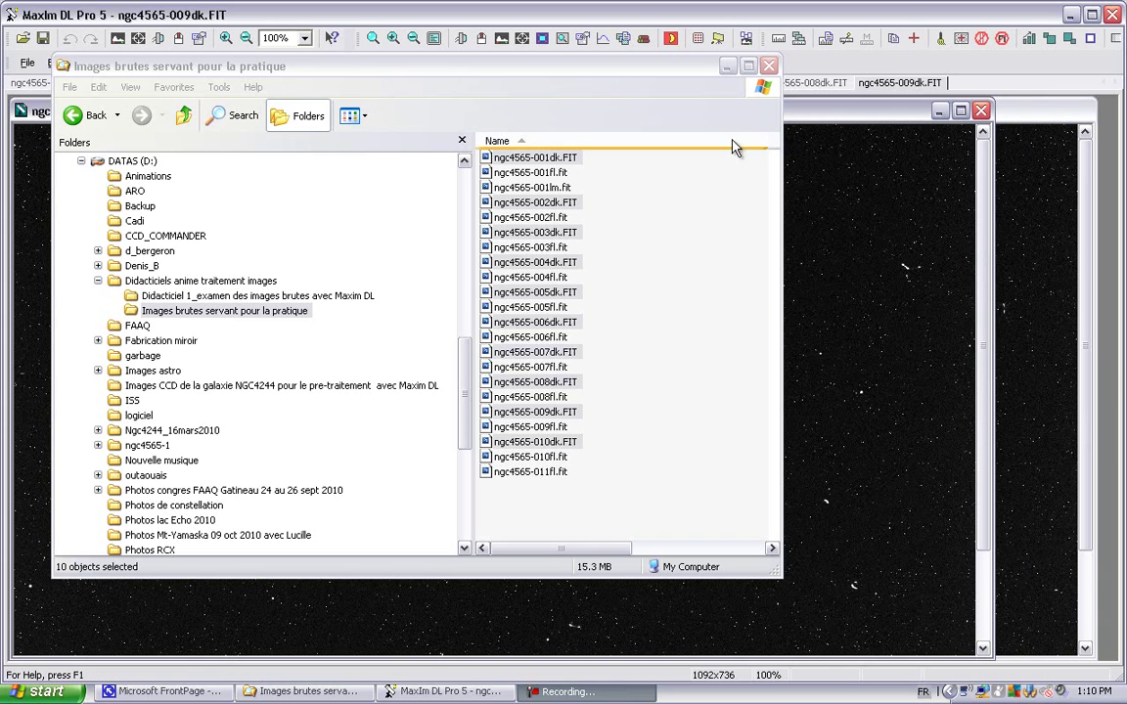
Minimize the raw images folder window and bring ngc4565-001dk.FIT to the front, shifting its window slightly.
{"action": "left_click", "coordinate": [726, 69]}
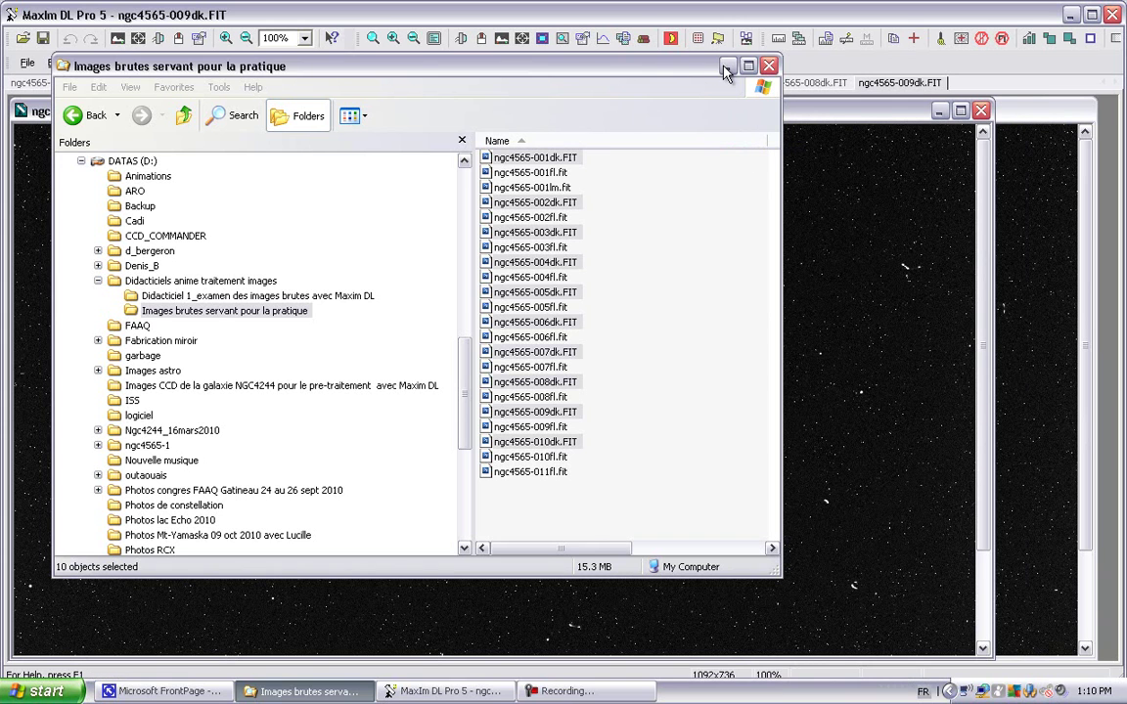
{"action": "left_click", "coordinate": [726, 68]}
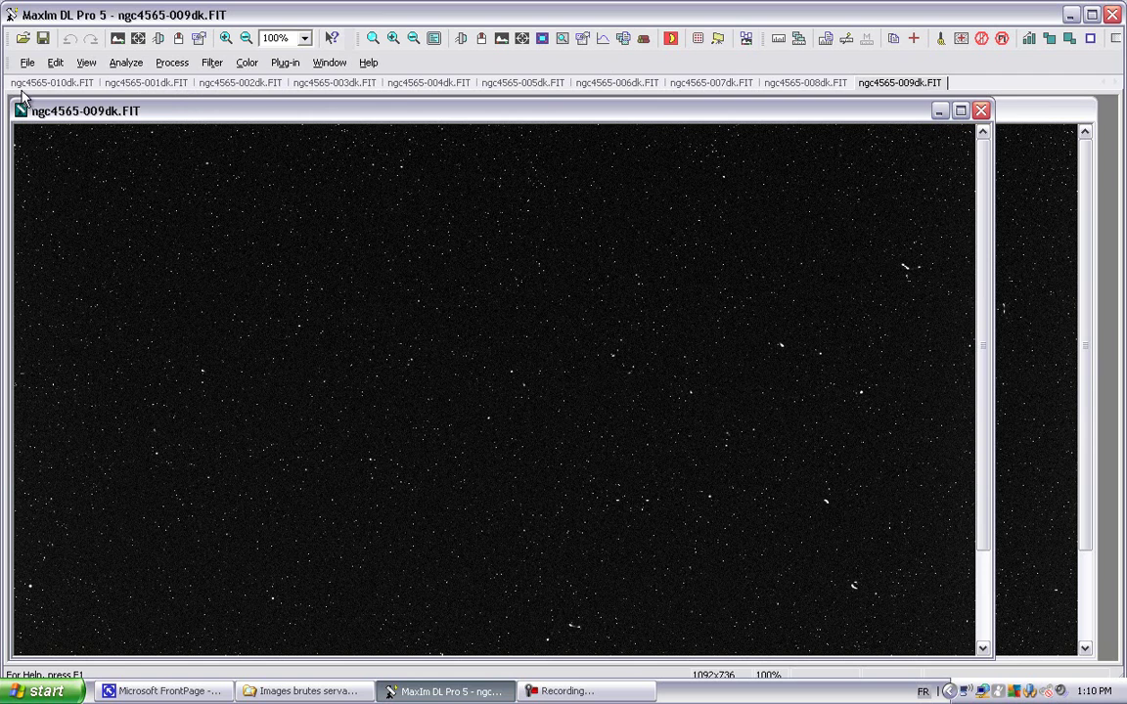
{"action": "left_click", "coordinate": [130, 88]}
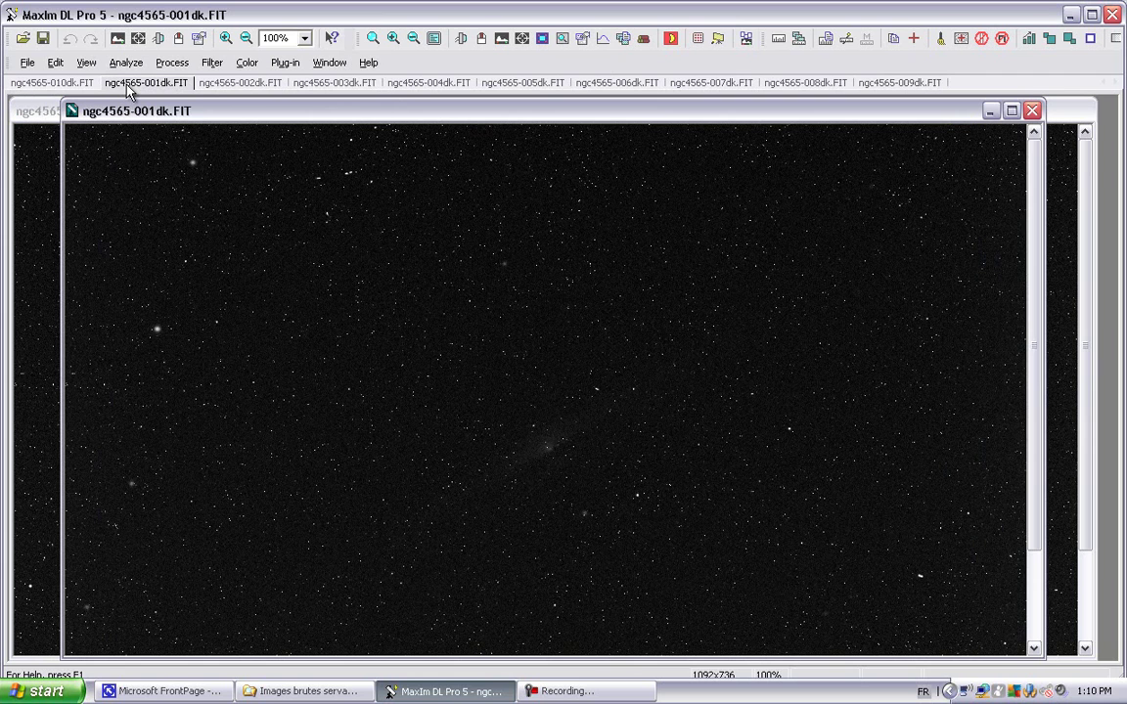
{"action": "left_click_drag", "start_coordinate": [239, 117], "coordinate": [222, 117]}
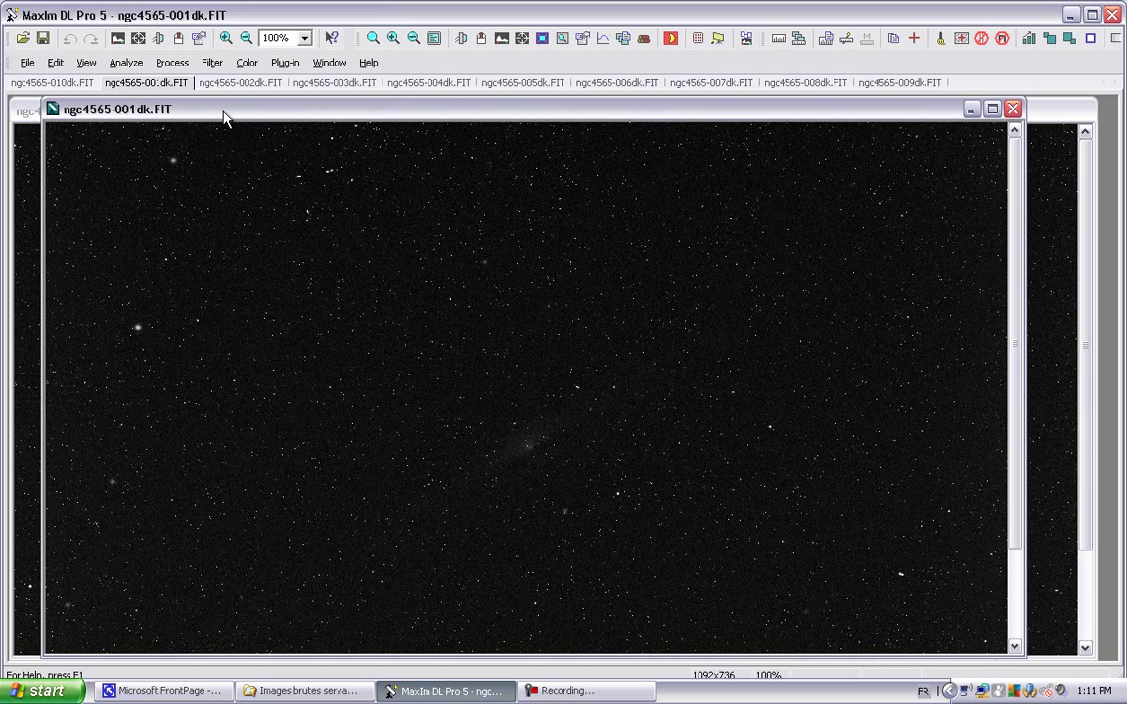
{"action": "left_click_drag", "start_coordinate": [223, 117], "coordinate": [220, 113]}
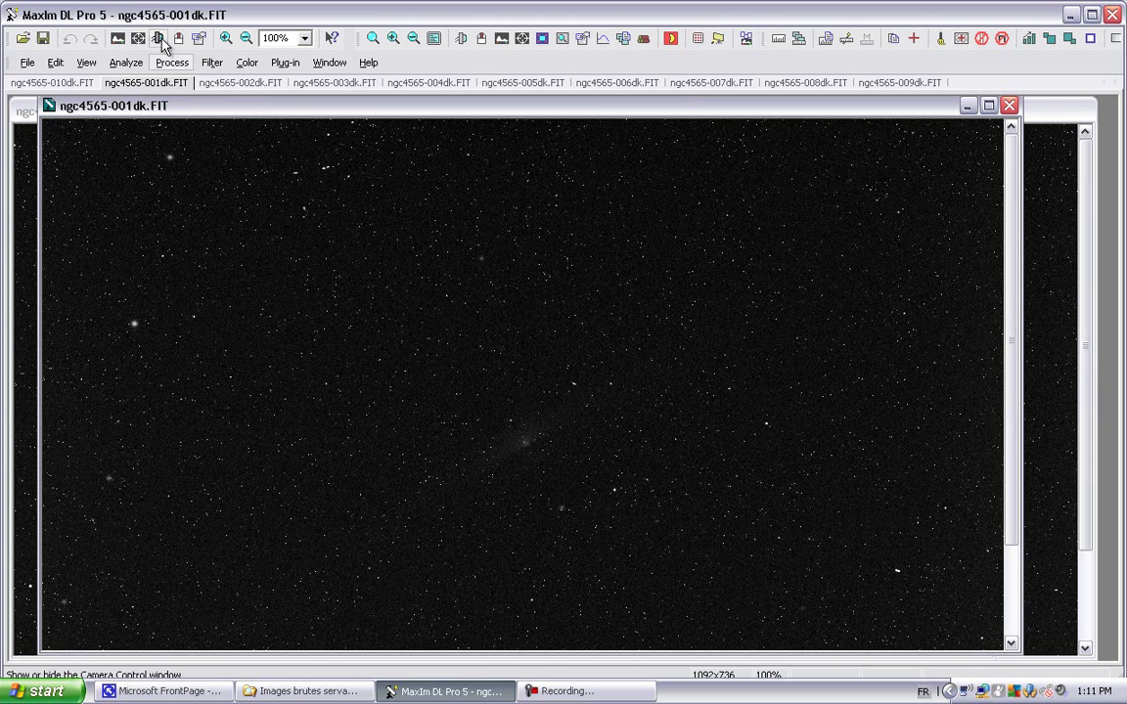
Show the Screen Stretch window and narrow the stretch of ngc4565-001dk.FIT around the histogram peak, to about 1072.3 minimum and 1154.1 maximum.
{"action": "left_click", "coordinate": [116, 39]}
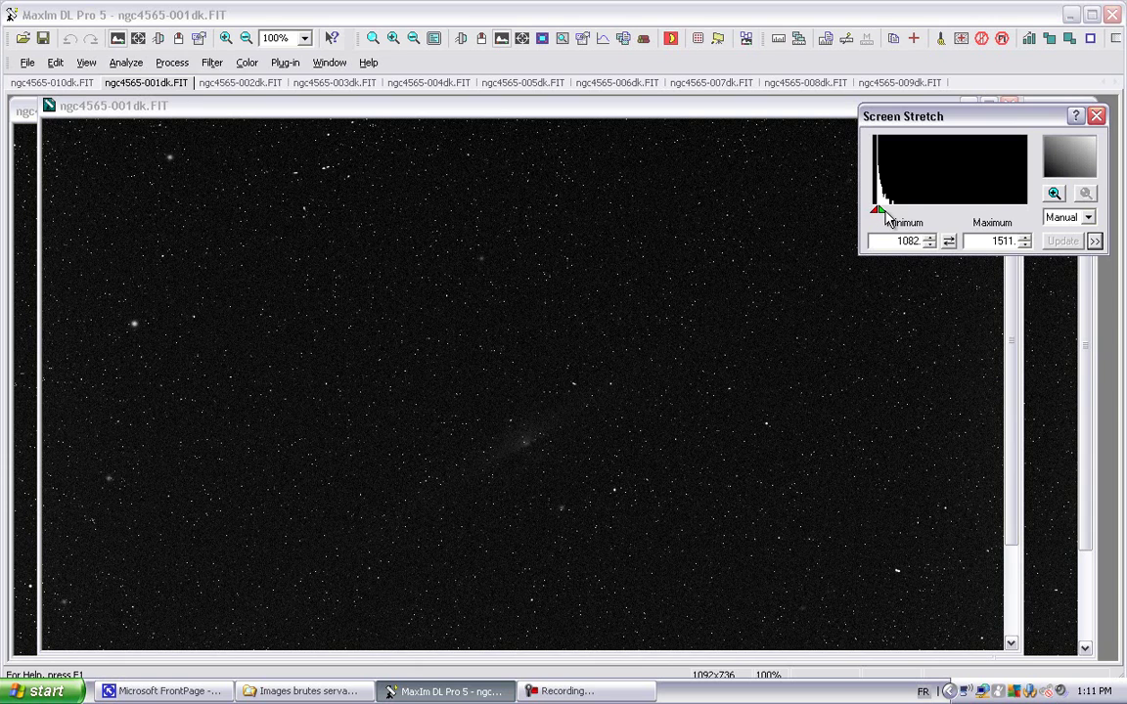
{"action": "left_click_drag", "start_coordinate": [890, 213], "coordinate": [886, 213]}
{"action": "left_click_drag", "start_coordinate": [879, 213], "coordinate": [873, 217]}
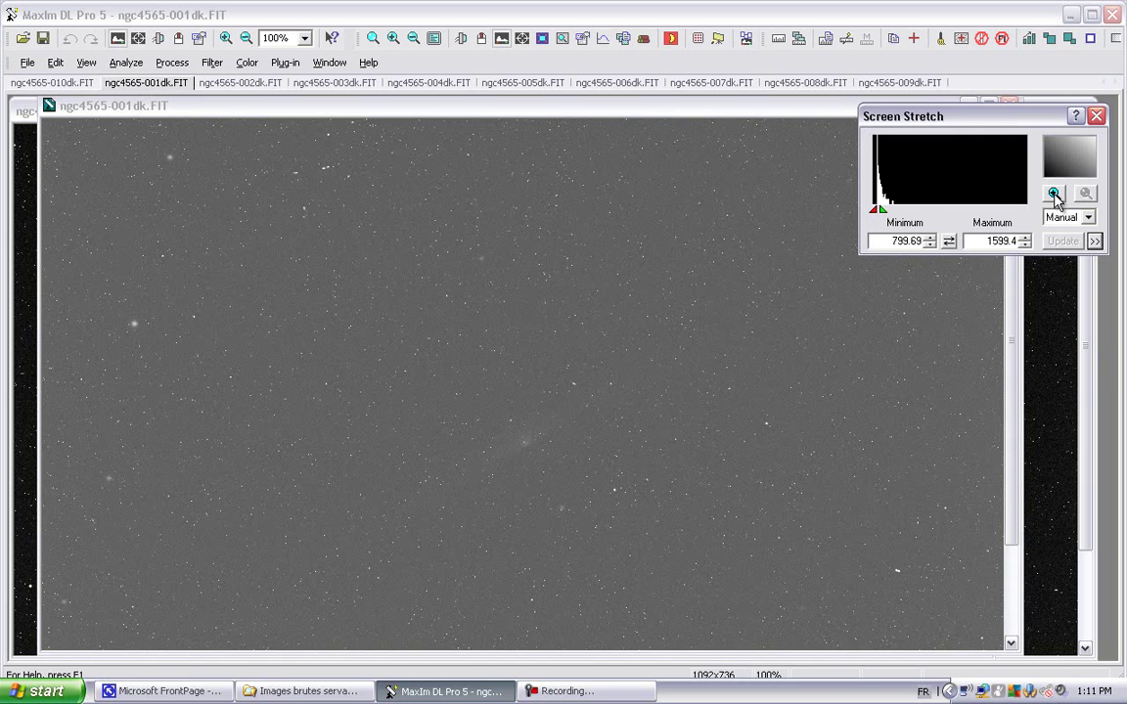
{"action": "left_click", "coordinate": [1054, 194]}
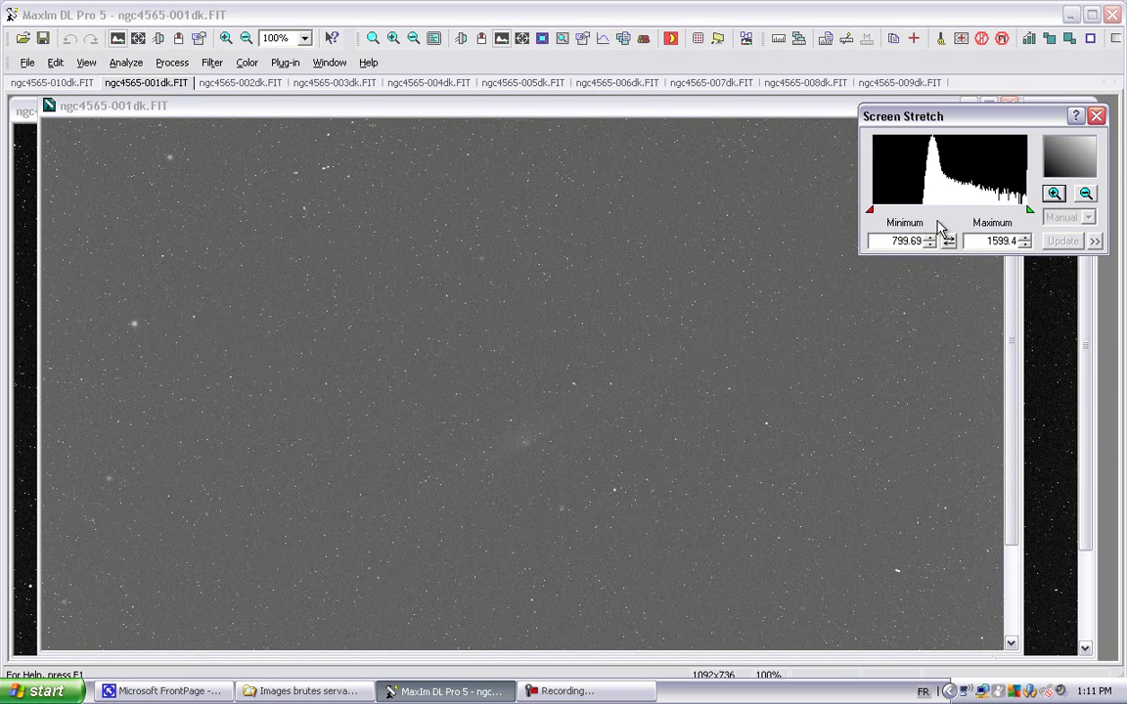
{"action": "left_click_drag", "start_coordinate": [869, 210], "coordinate": [920, 212]}
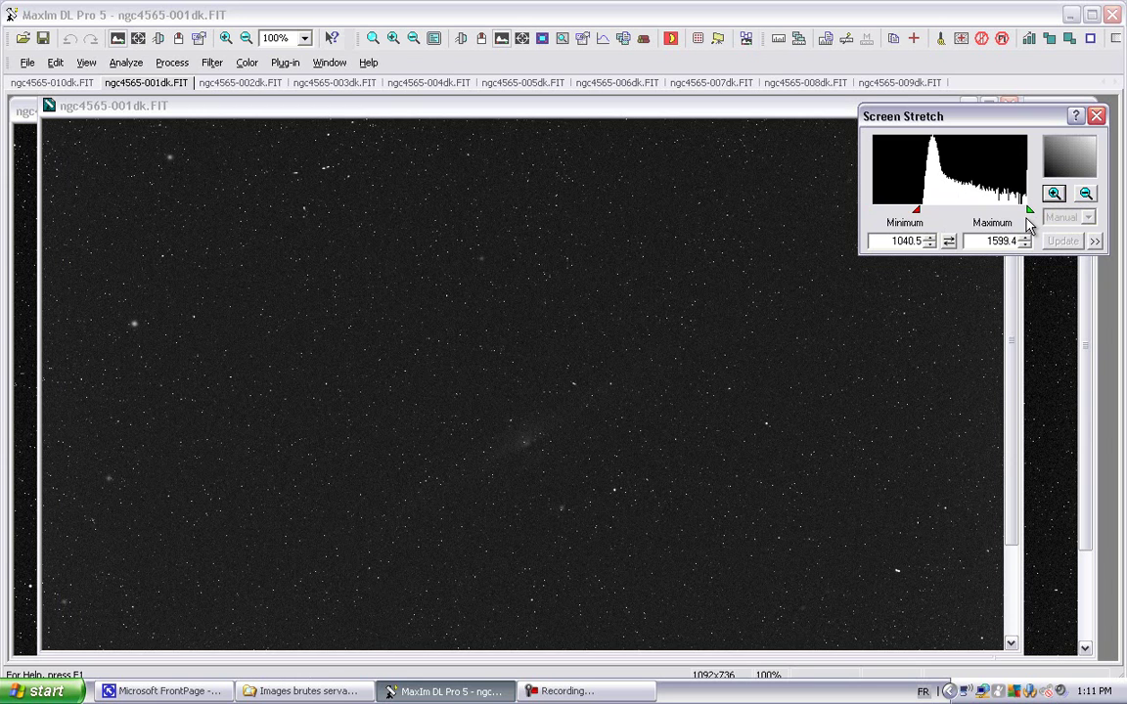
{"action": "left_click_drag", "start_coordinate": [1030, 217], "coordinate": [925, 221]}
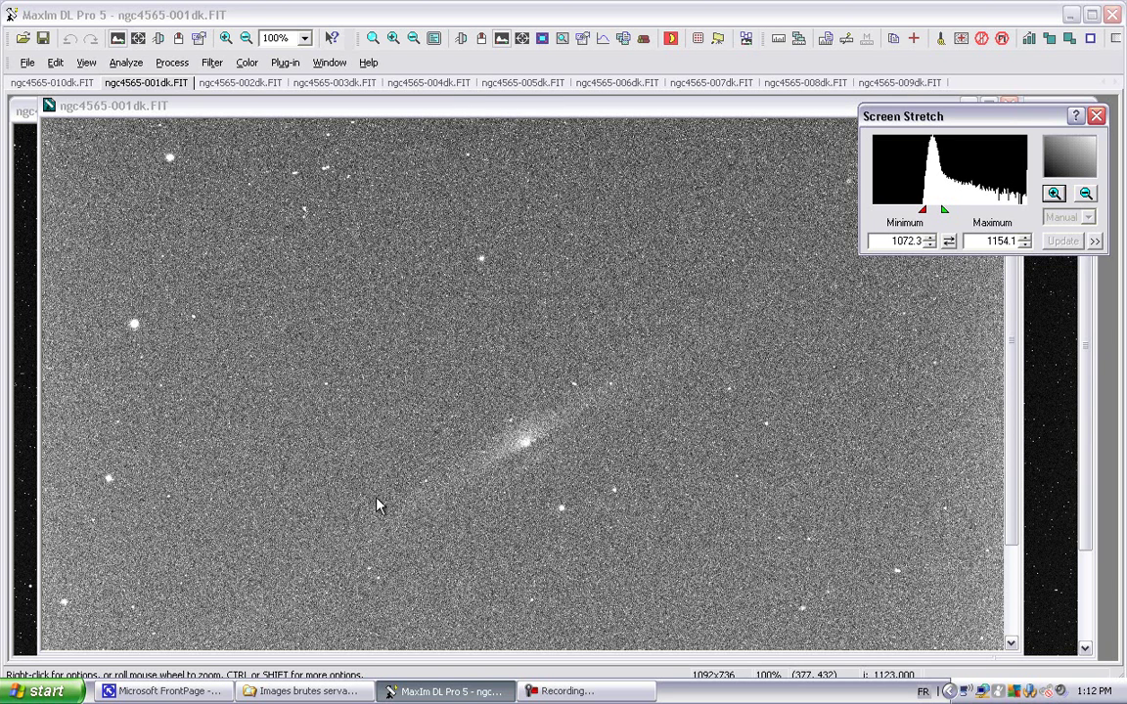
Return the stretch histogram to its full range and apply the Medium preset to ngc4565-001dk.FIT.
{"action": "left_click", "coordinate": [1086, 193]}
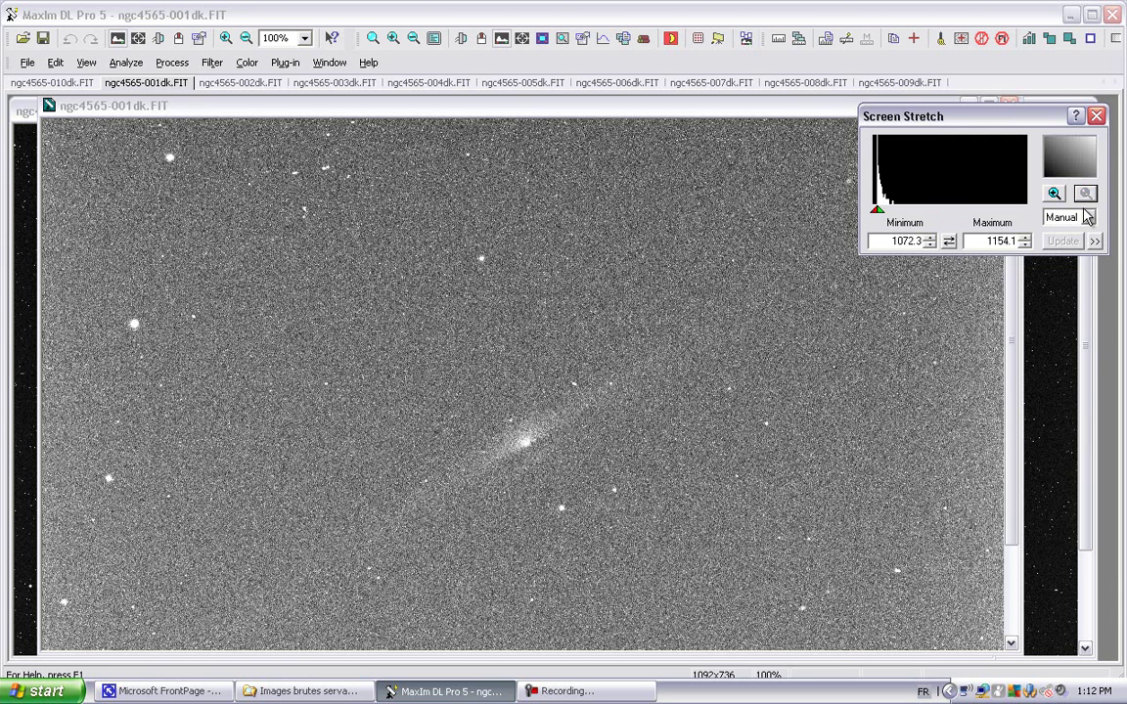
{"action": "left_click", "coordinate": [1088, 217]}
{"action": "left_click", "coordinate": [1089, 217]}
{"action": "left_click", "coordinate": [1090, 220]}
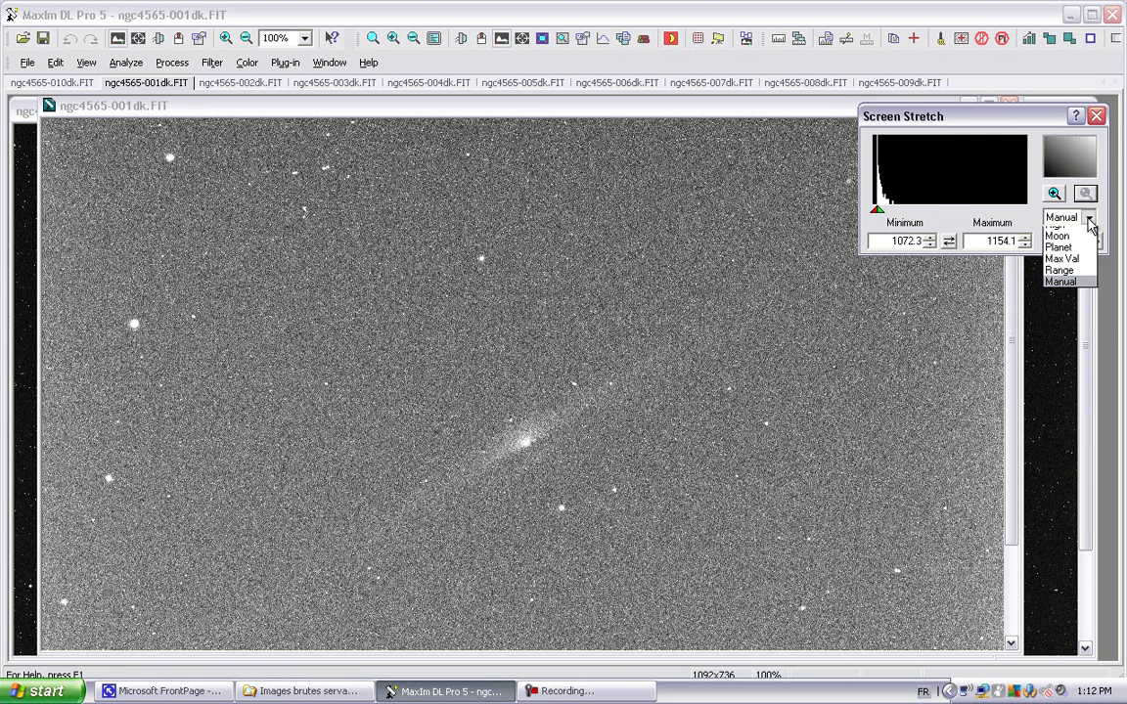
{"action": "left_click", "coordinate": [1077, 246]}
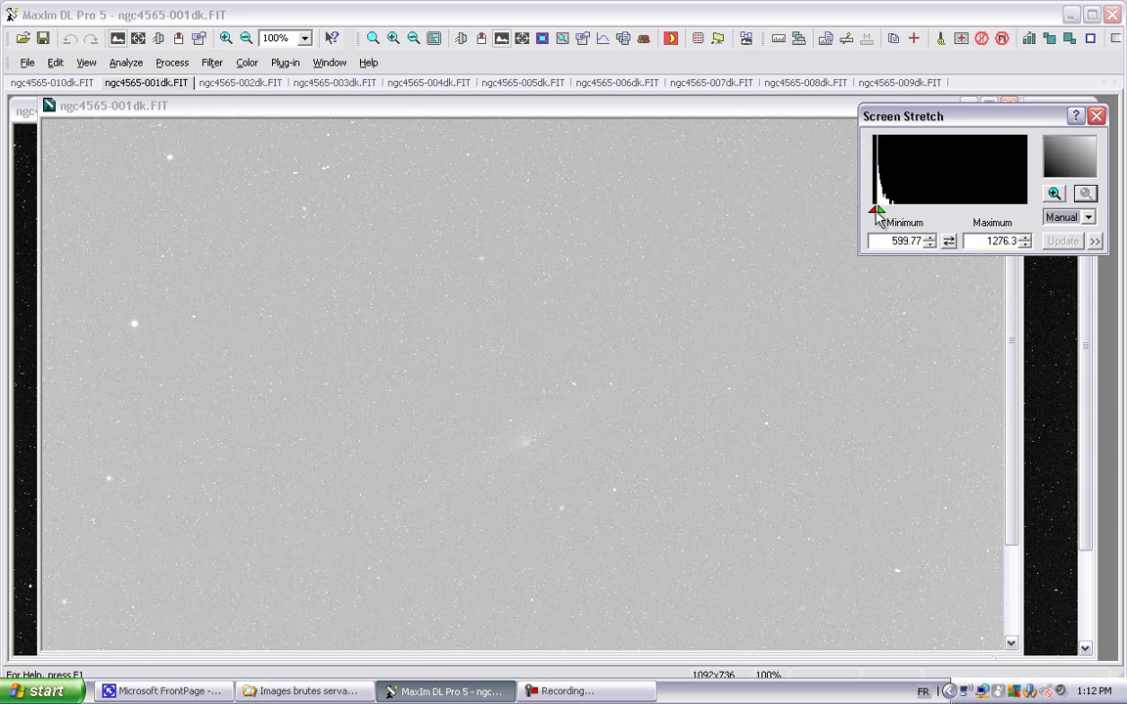
Enlarge the histogram and tighten the stretch of ngc4565-001dk.FIT to about 1091.8 minimum and 1126.4 maximum.
{"action": "left_click", "coordinate": [1053, 193]}
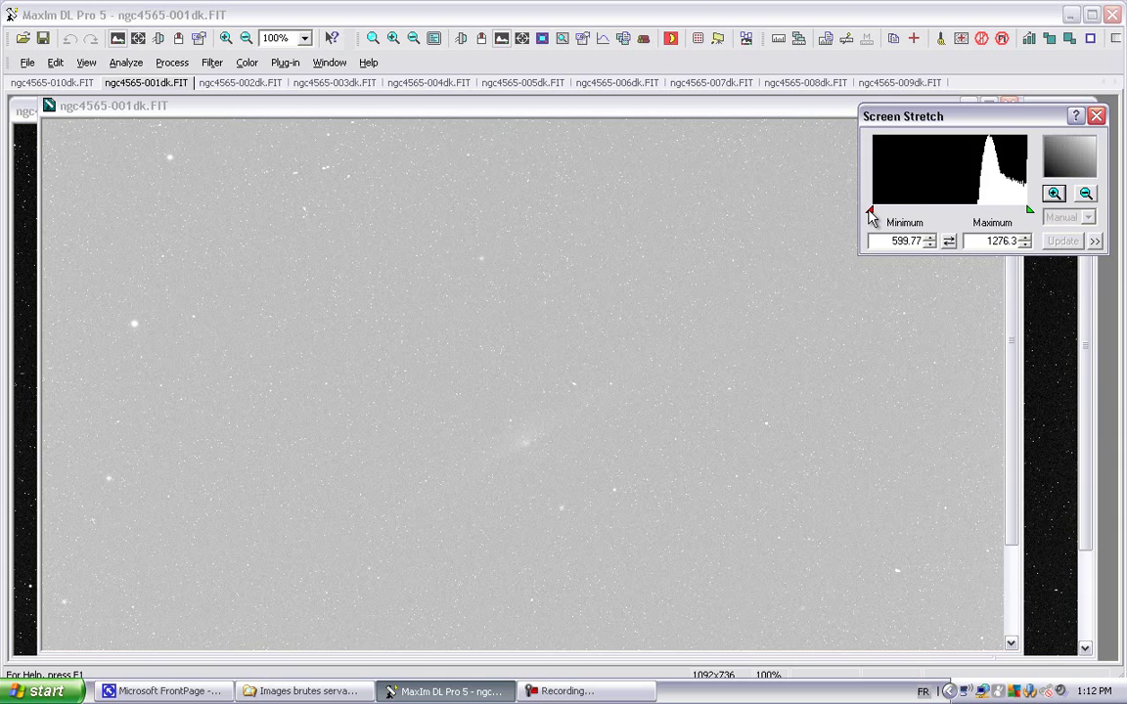
{"action": "left_click", "coordinate": [971, 212]}
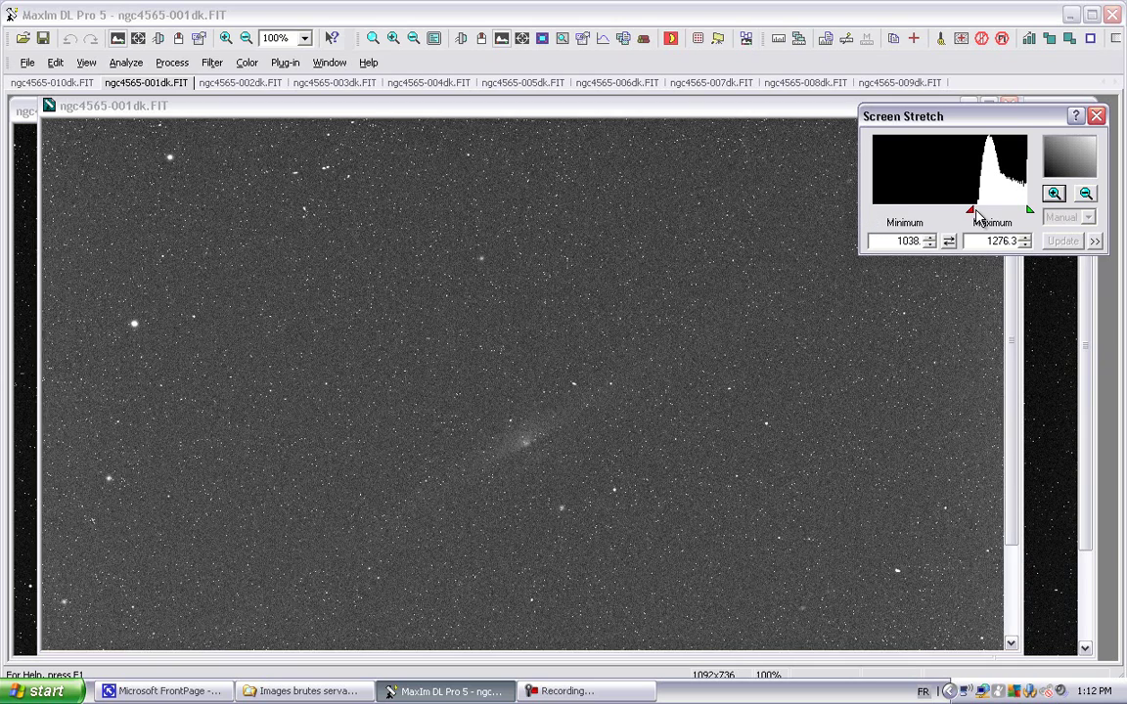
{"action": "left_click_drag", "start_coordinate": [976, 210], "coordinate": [978, 211]}
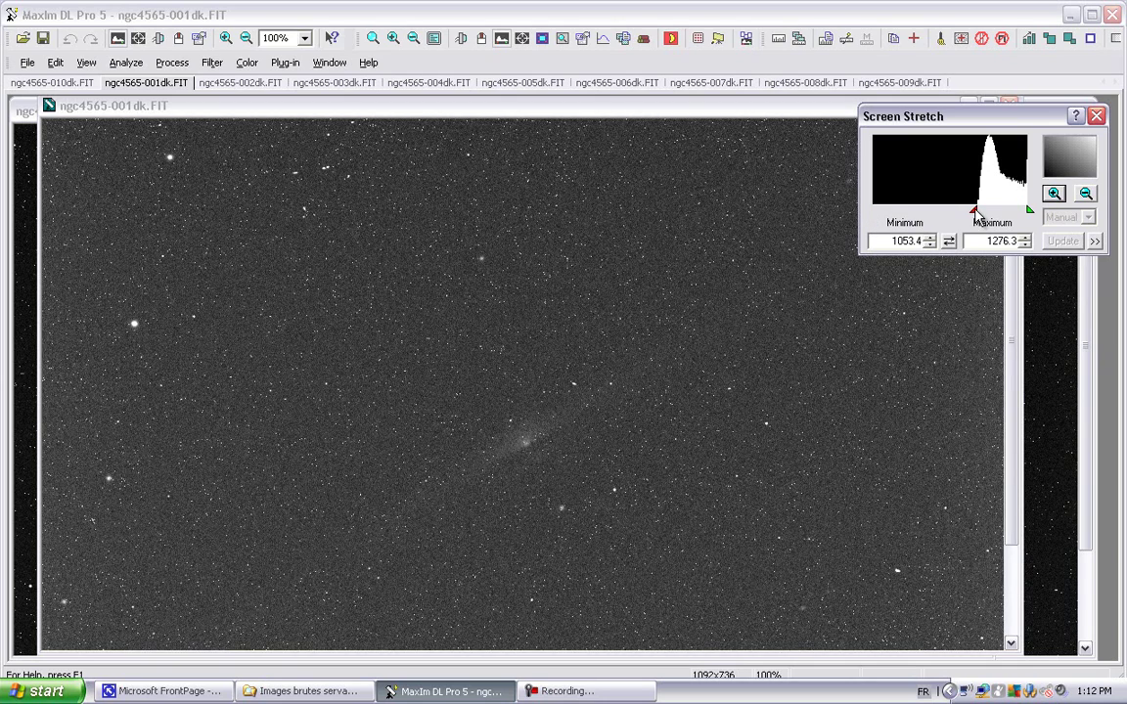
{"action": "left_click_drag", "start_coordinate": [1030, 215], "coordinate": [983, 212]}
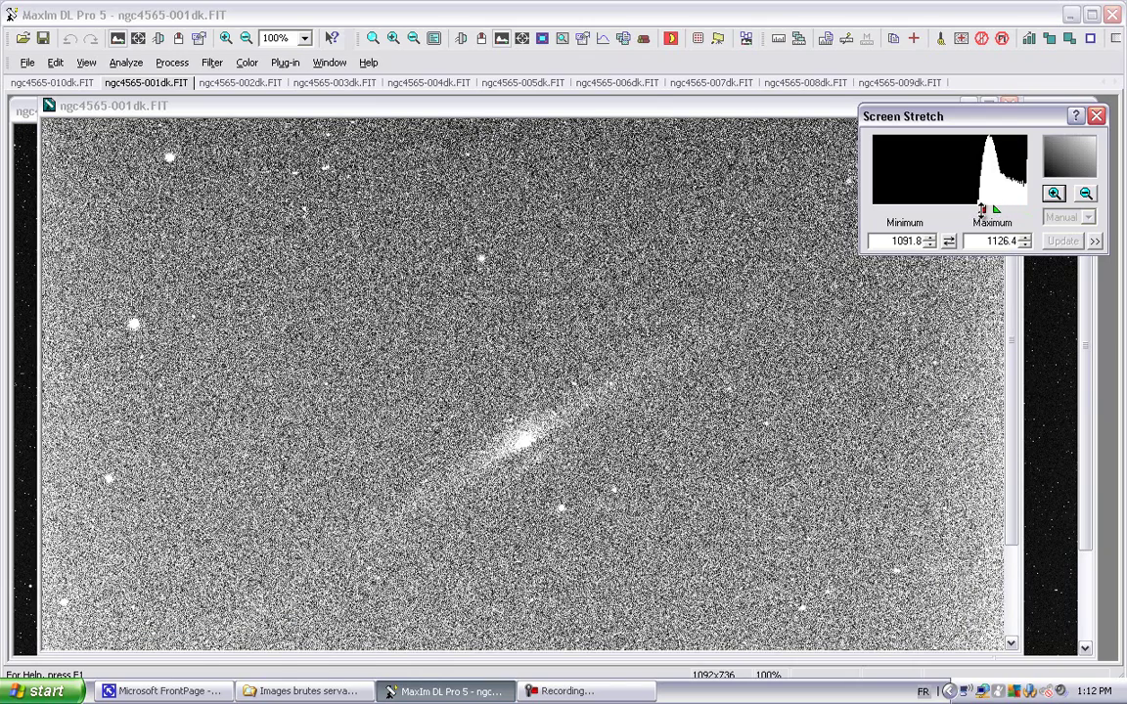
Look briefly at ngc4565-002dk.FIT, then bring ngc4565-001dk.FIT back in front, placed so the other image's title bar stays reachable.
{"action": "left_click_drag", "start_coordinate": [450, 107], "coordinate": [465, 191]}
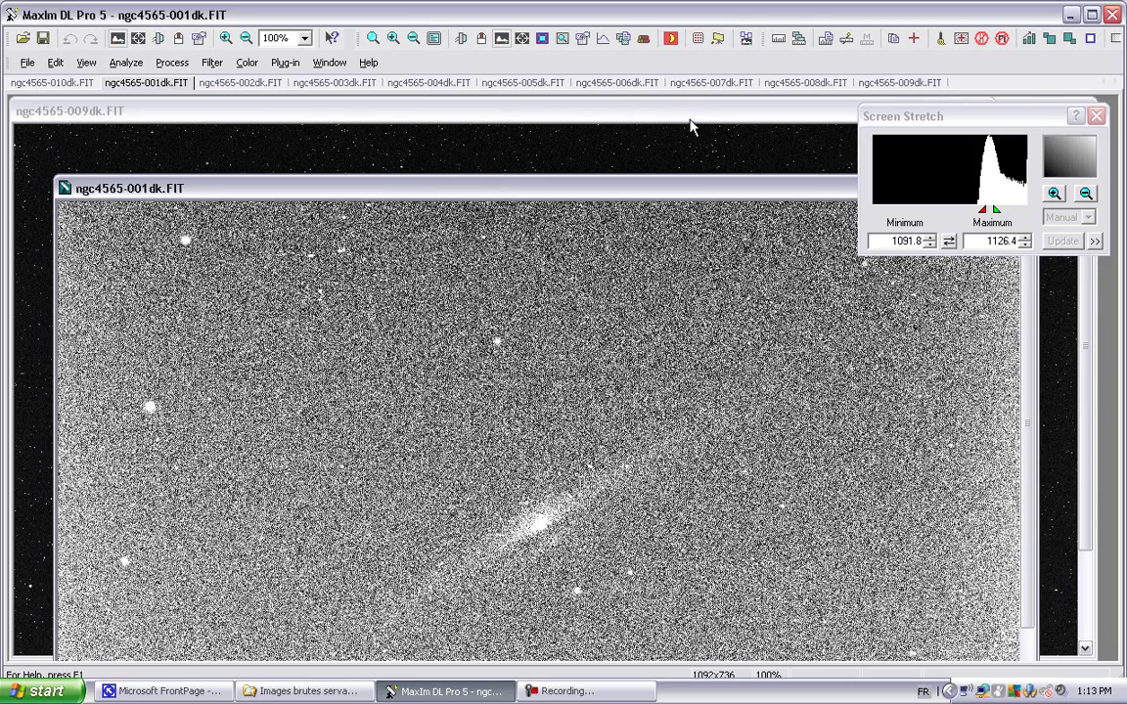
{"action": "left_click", "coordinate": [244, 84]}
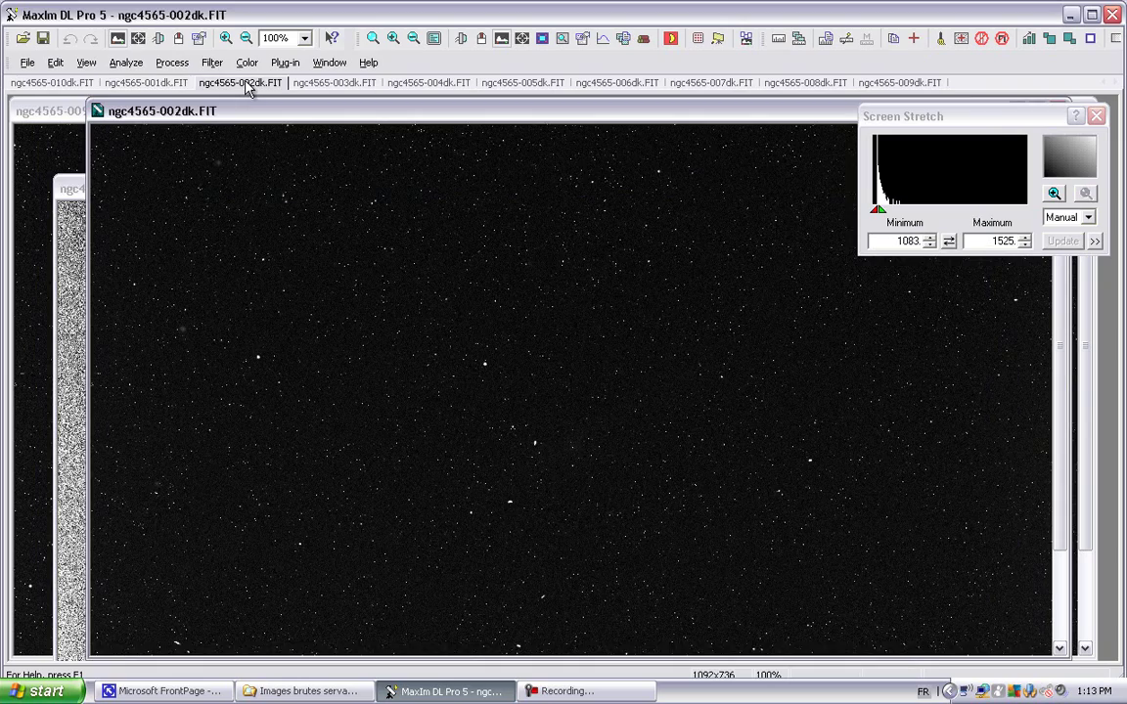
{"action": "left_click", "coordinate": [73, 186]}
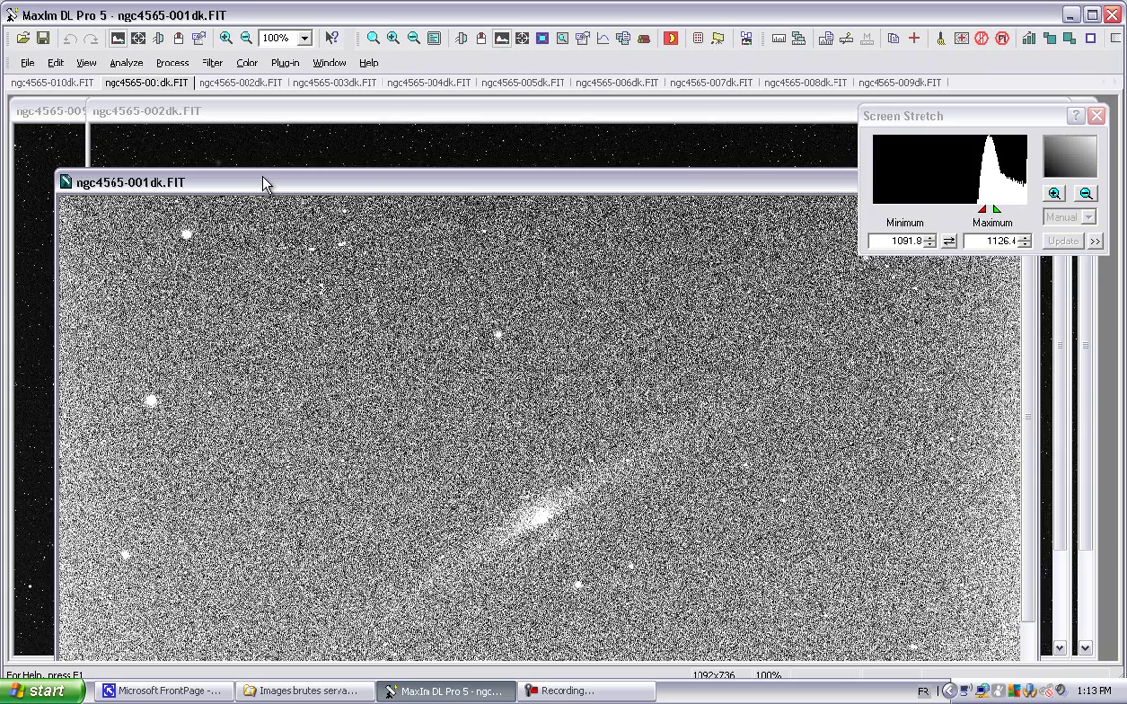
{"action": "left_click_drag", "start_coordinate": [264, 183], "coordinate": [264, 149]}
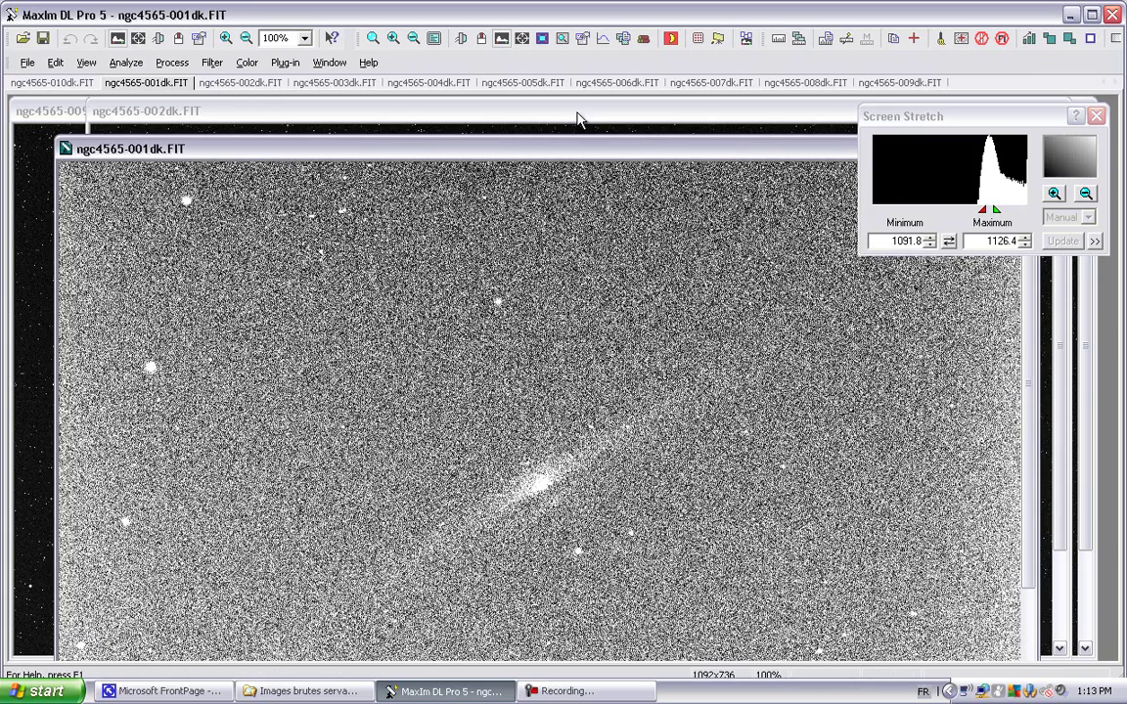
{"action": "left_click_drag", "start_coordinate": [452, 155], "coordinate": [439, 152]}
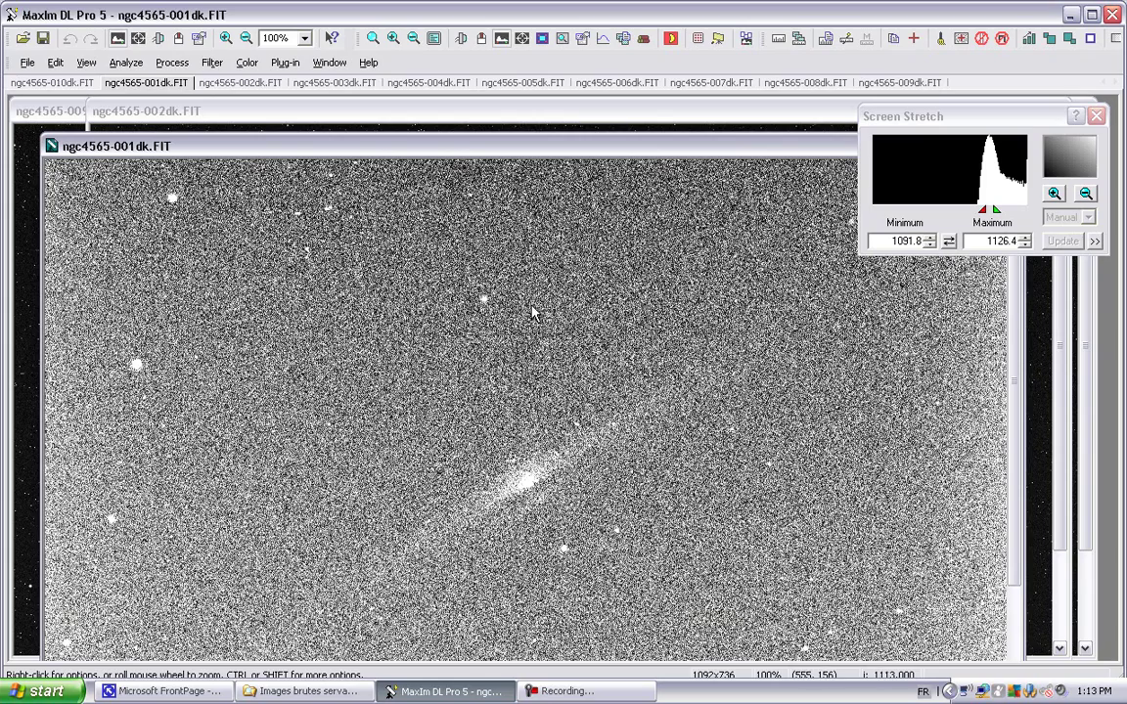
{"action": "left_click_drag", "start_coordinate": [453, 151], "coordinate": [453, 154]}
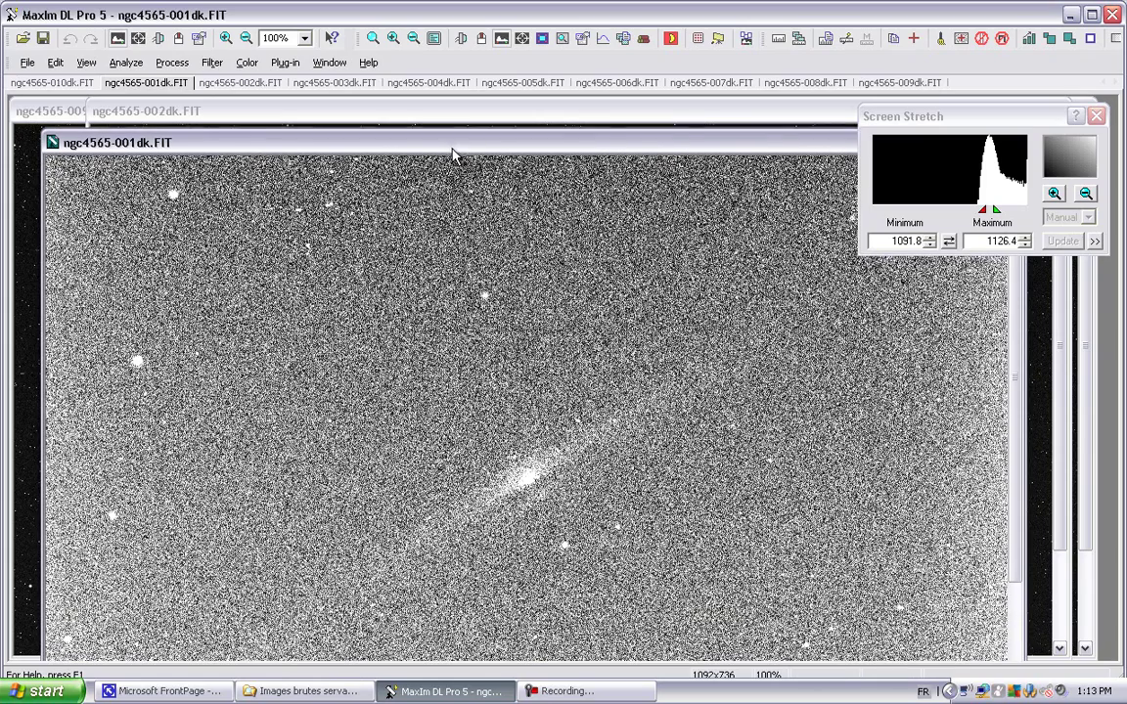
Apply the current screen stretch to all open images and bring ngc4565-002dk.FIT to the front for examination.
{"action": "left_click", "coordinate": [87, 64]}
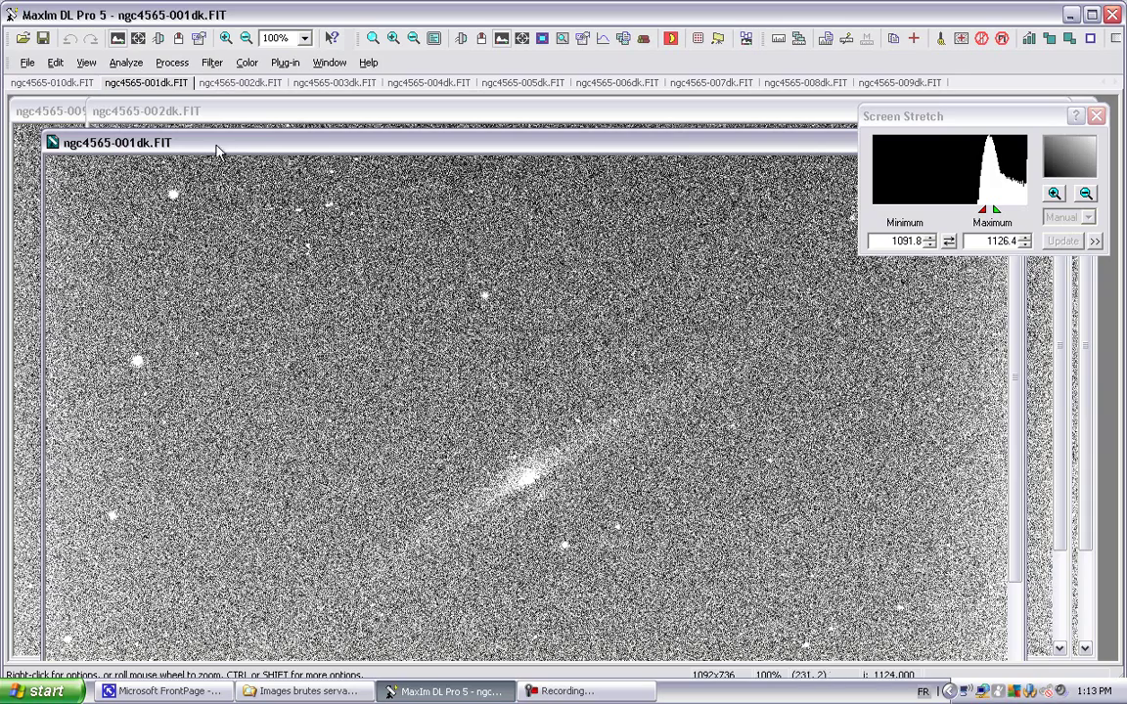
{"action": "left_click", "coordinate": [217, 118]}
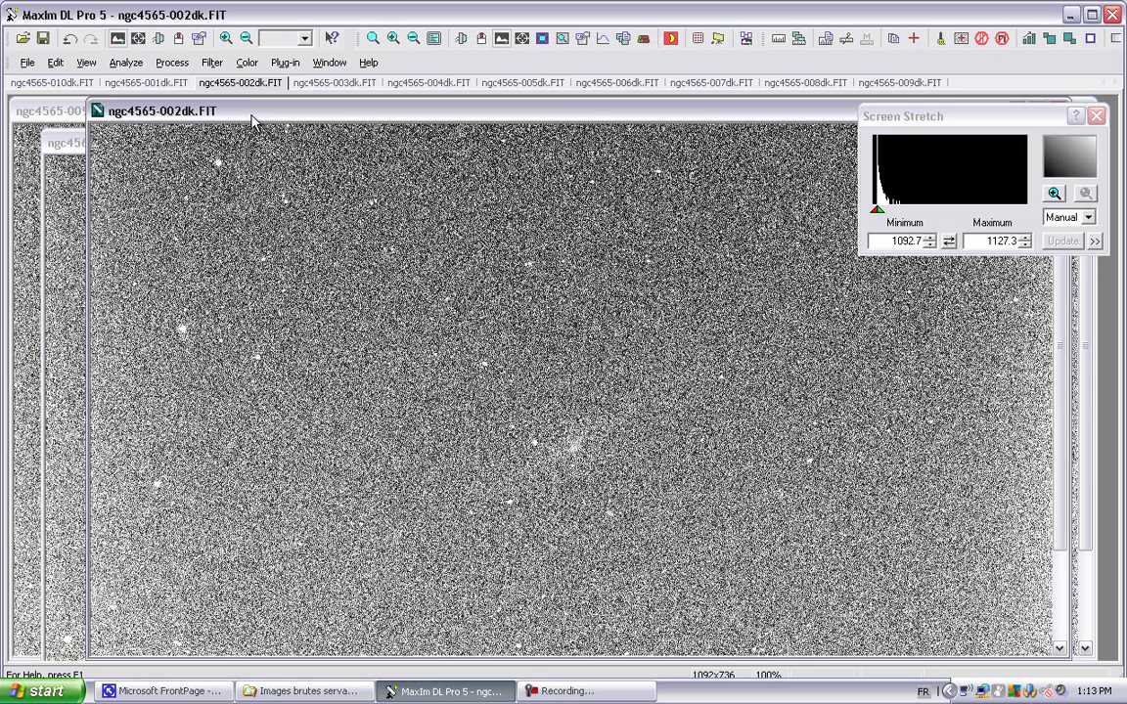
{"action": "left_click_drag", "start_coordinate": [251, 115], "coordinate": [234, 122]}
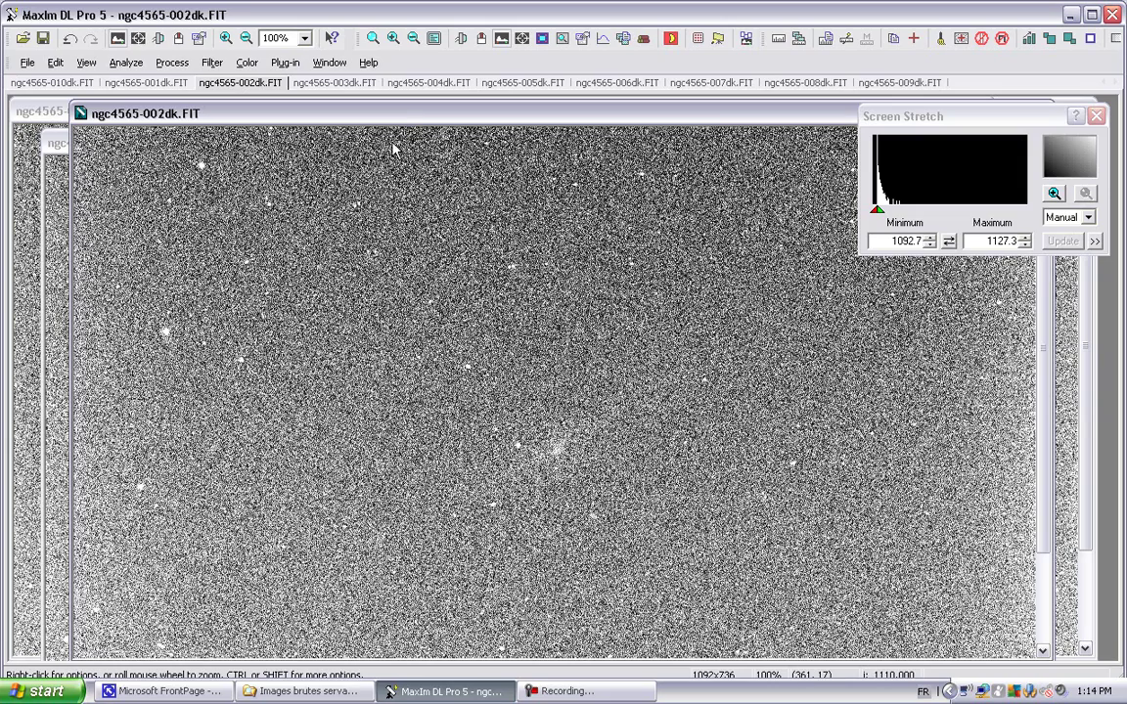
Move ngc4565-002dk.FIT aside, bring up ngc4565-003dk.FIT and set its screen stretch to the Medium preset.
{"action": "left_click_drag", "start_coordinate": [397, 113], "coordinate": [389, 188]}
{"action": "left_click", "coordinate": [327, 84]}
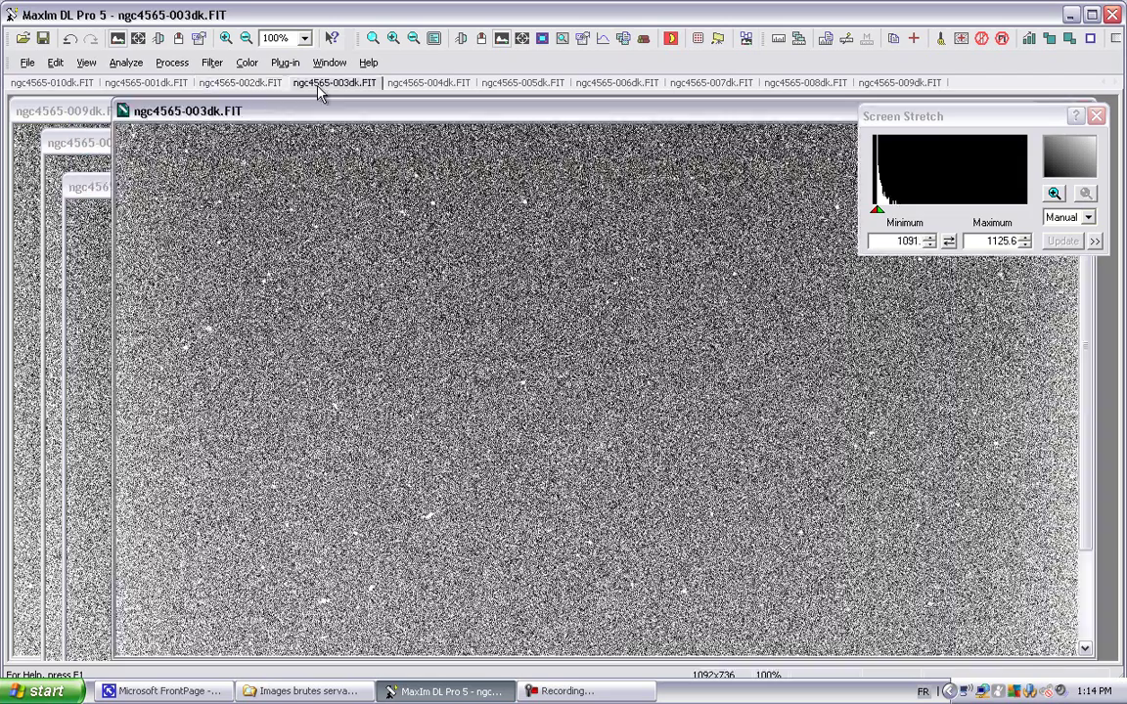
{"action": "left_click_drag", "start_coordinate": [396, 113], "coordinate": [367, 102]}
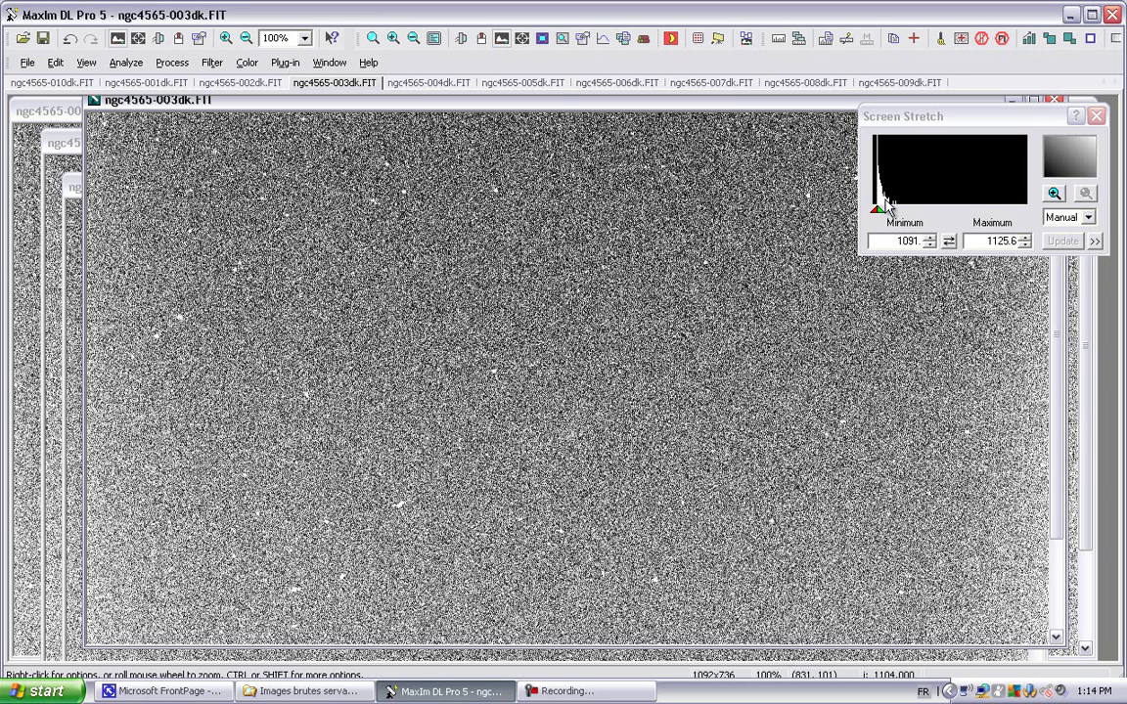
{"action": "left_click", "coordinate": [1088, 219]}
{"action": "left_click", "coordinate": [1071, 245]}
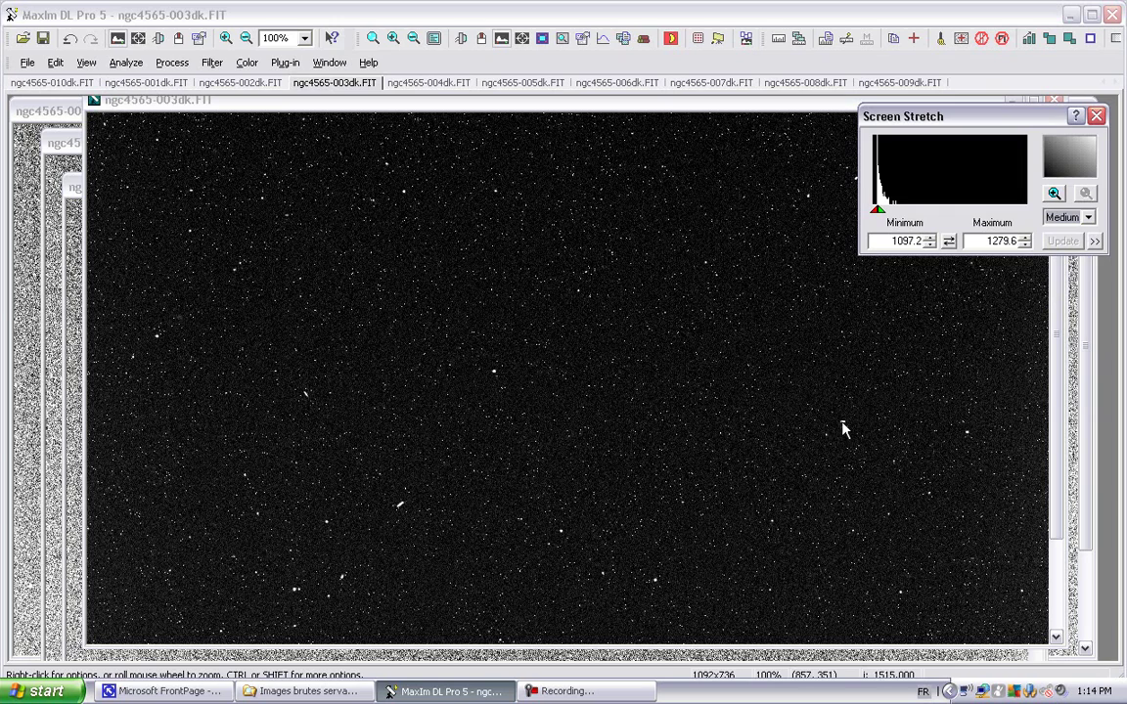
Examine the bright spots and streaks in the lower part of ngc4565-003dk.FIT at 200%, then return to 100%.
{"action": "left_click", "coordinate": [226, 37]}
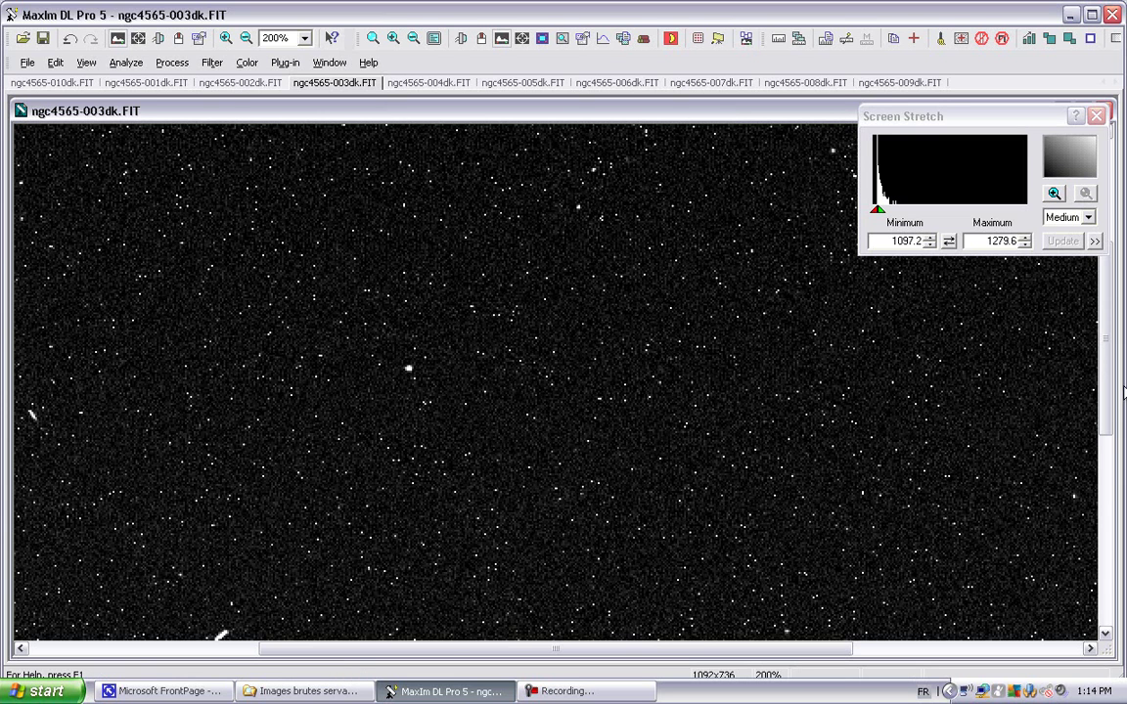
{"action": "left_click_drag", "start_coordinate": [1111, 394], "coordinate": [1106, 480]}
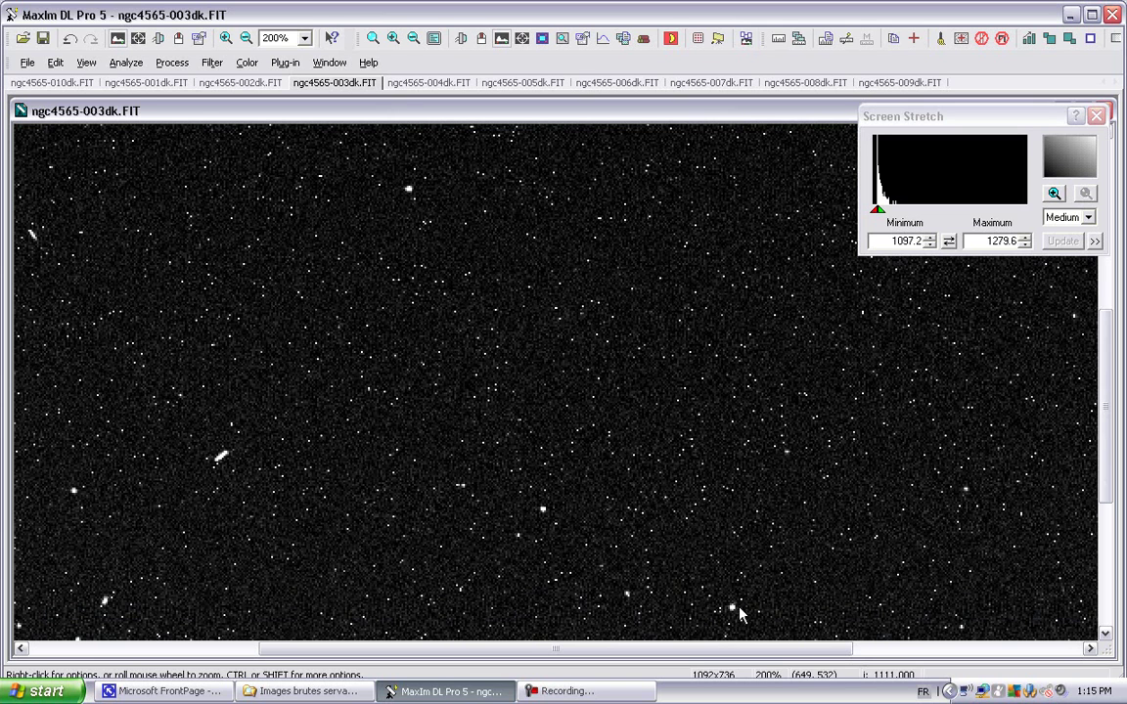
{"action": "left_click", "coordinate": [246, 37]}
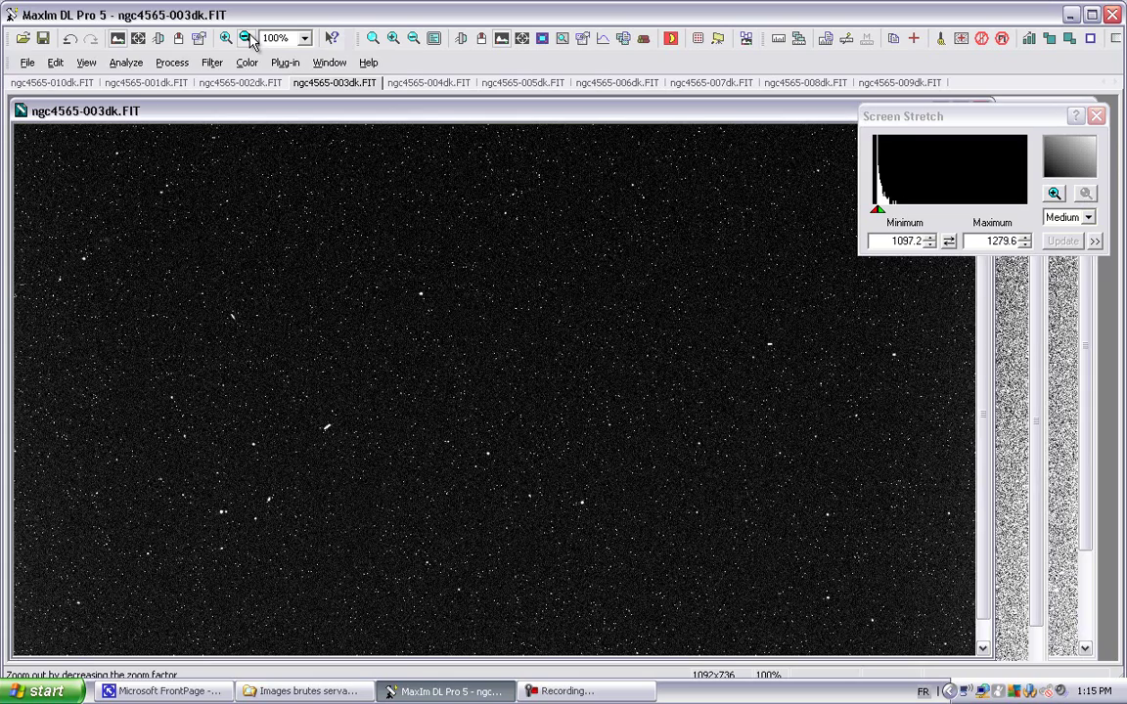
Move ngc4565-003dk.FIT aside, bring up ngc4565-004dk.FIT, set its screen stretch to the Medium preset and shift its window slightly.
{"action": "left_click_drag", "start_coordinate": [485, 117], "coordinate": [511, 151]}
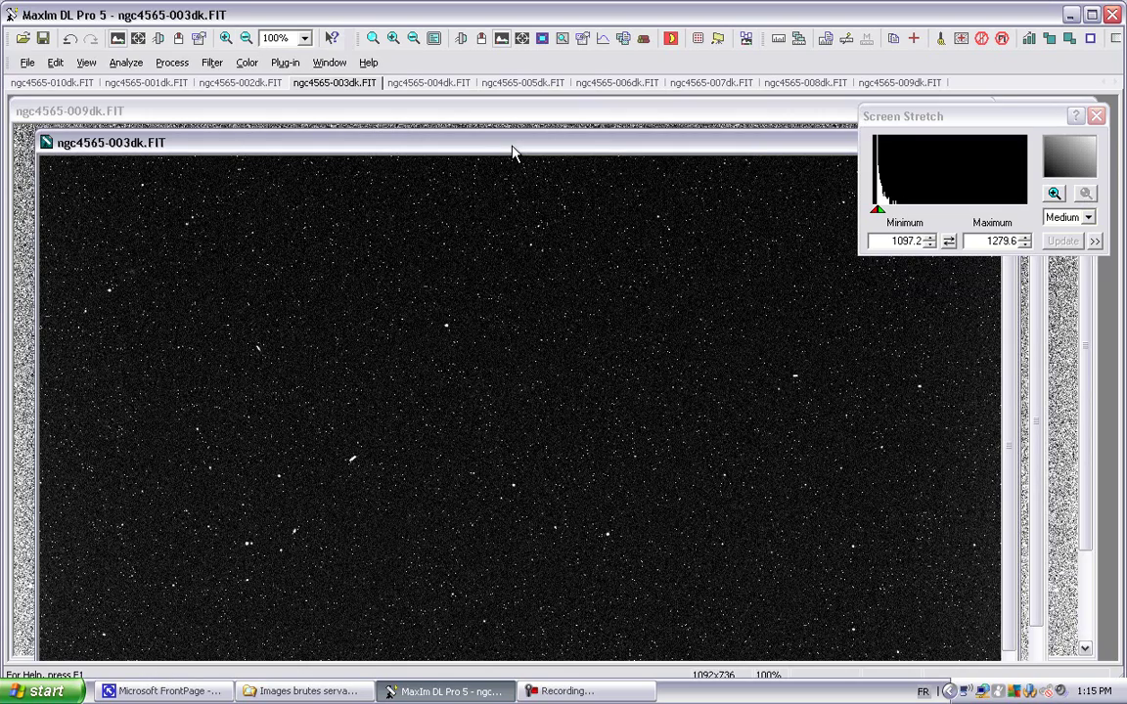
{"action": "left_click", "coordinate": [450, 87]}
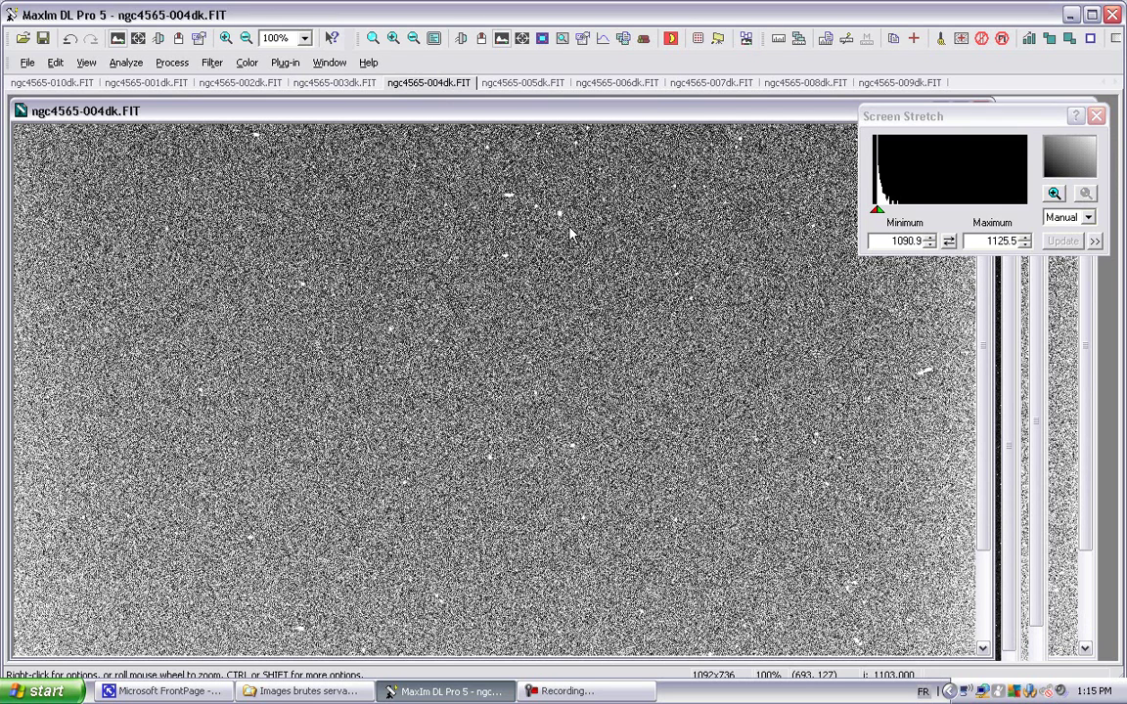
{"action": "left_click", "coordinate": [1088, 217]}
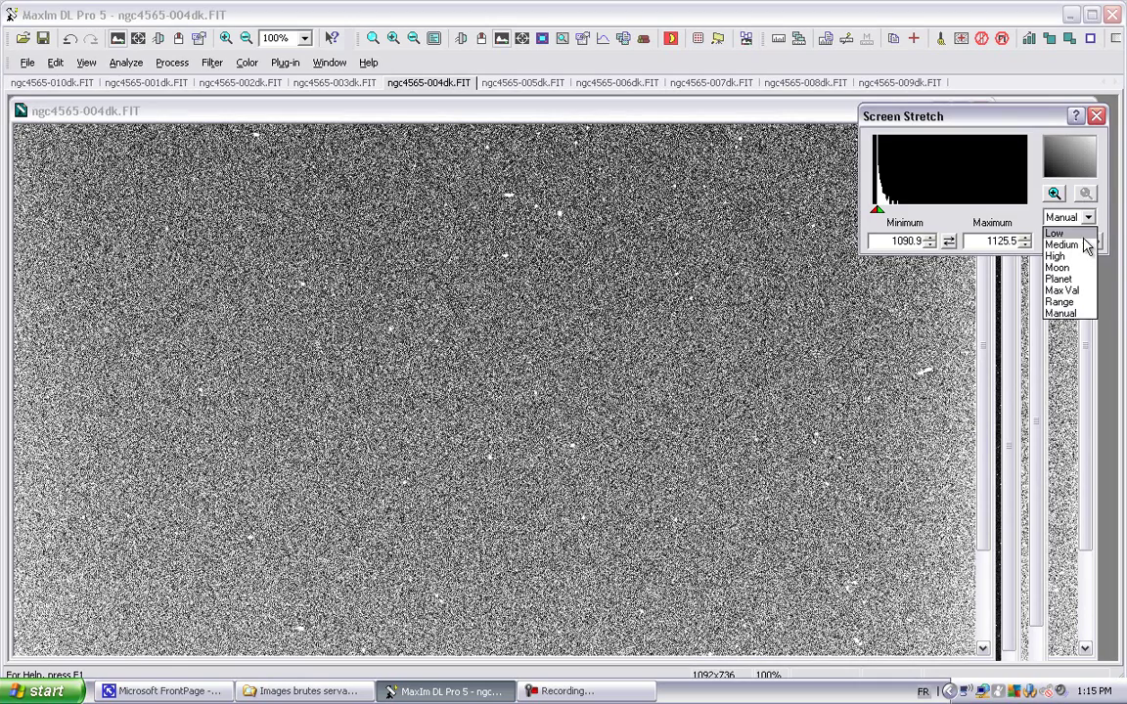
{"action": "left_click", "coordinate": [1068, 247]}
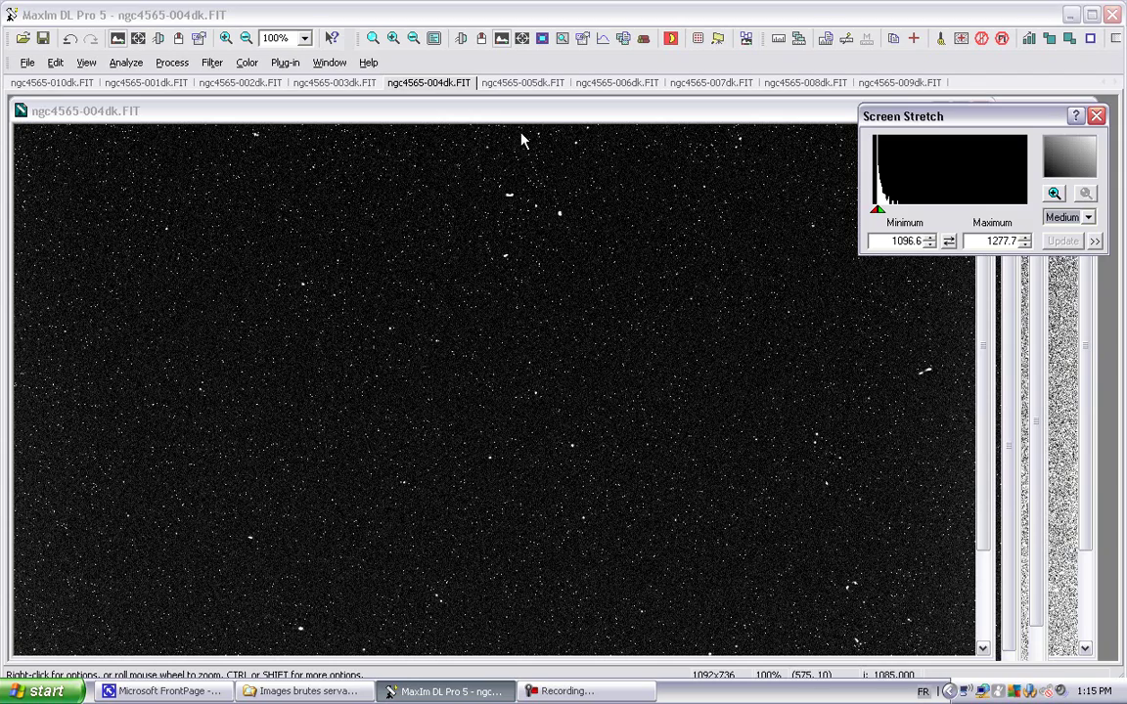
{"action": "left_click_drag", "start_coordinate": [518, 114], "coordinate": [553, 112]}
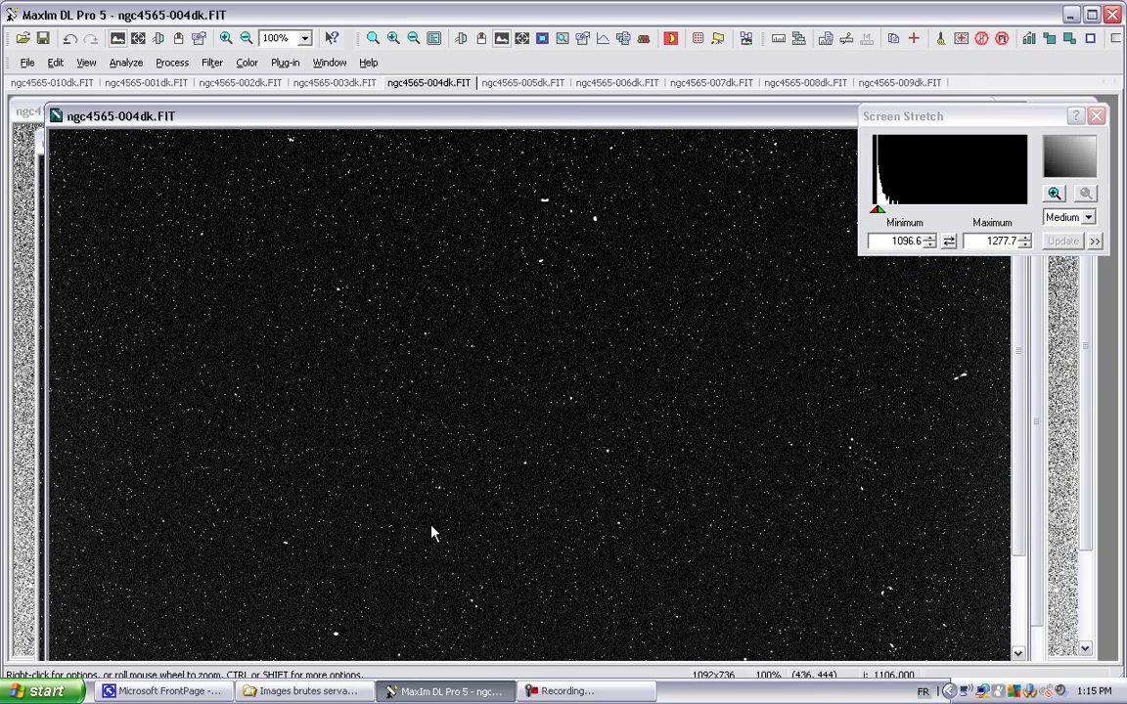
Open the light frame ngc4565-001lm.fit from the Images brutes servant pour la pratique folder in MaxIm DL and reposition its window.
{"action": "key", "text": "alt+Tab"}
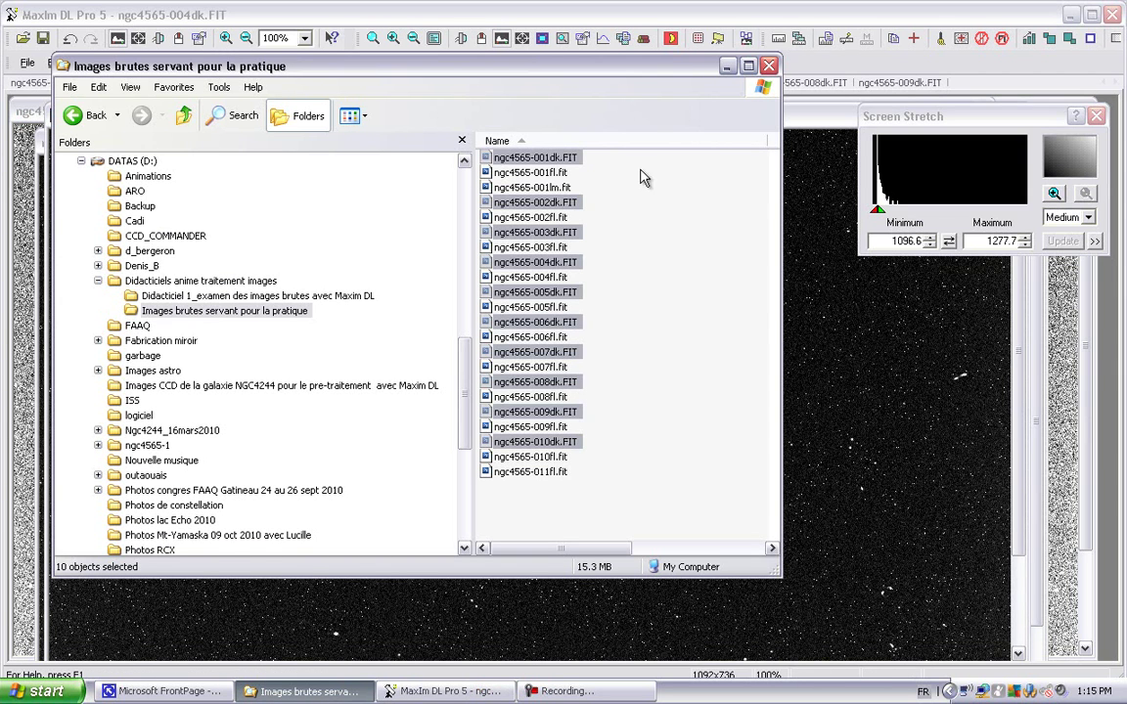
{"action": "left_click", "coordinate": [565, 187]}
{"action": "left_click_drag", "start_coordinate": [565, 188], "coordinate": [823, 359]}
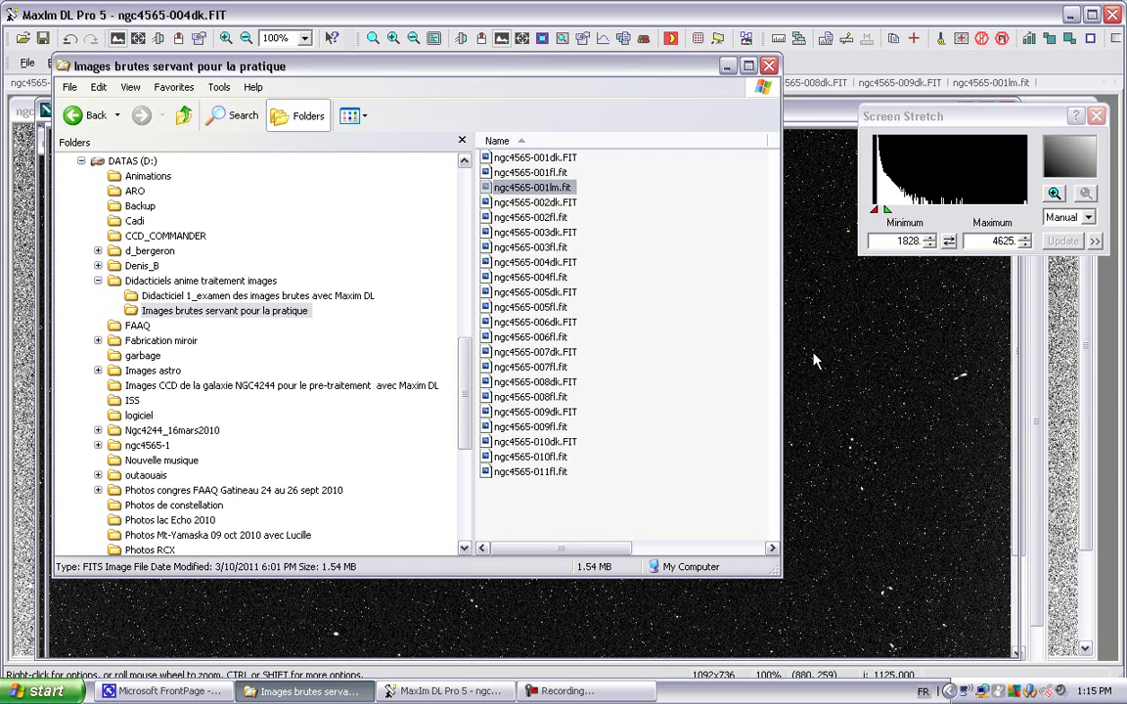
{"action": "left_click", "coordinate": [727, 67]}
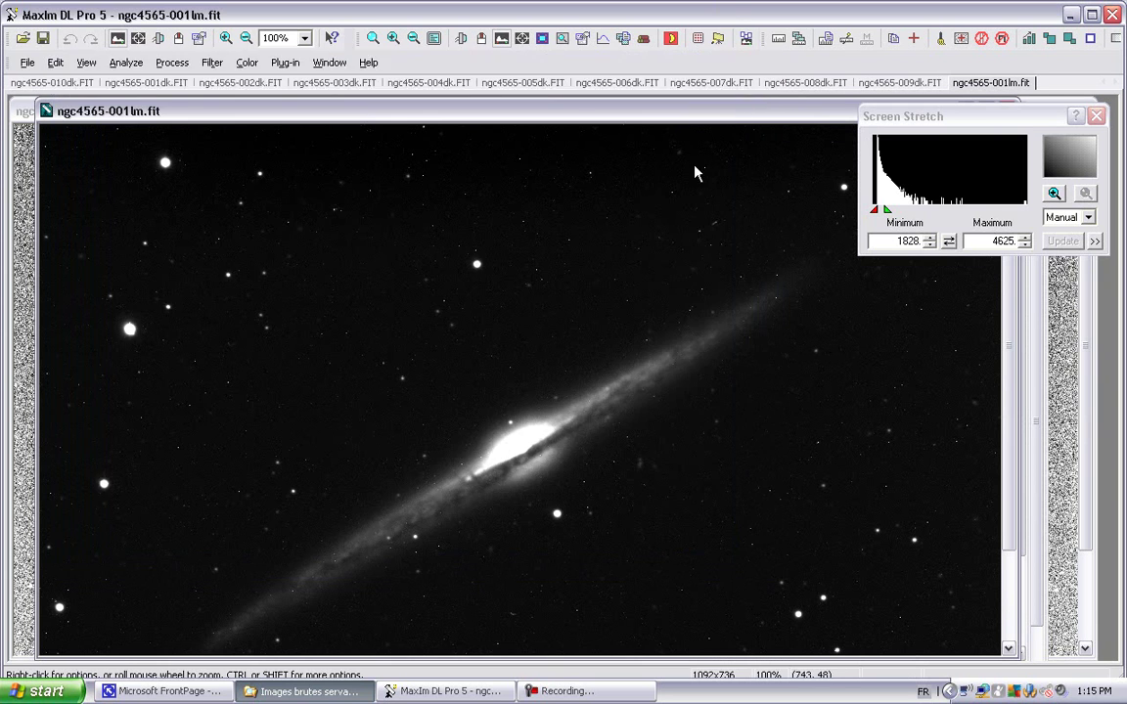
{"action": "left_click_drag", "start_coordinate": [582, 130], "coordinate": [587, 122]}
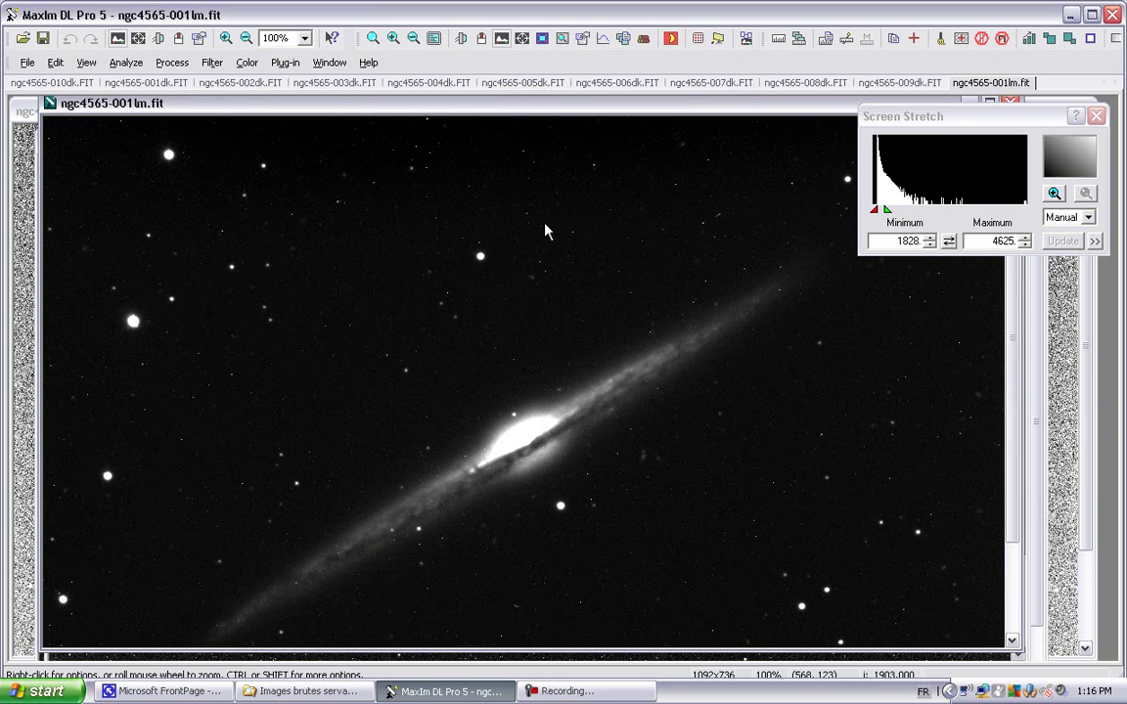
{"action": "left_click_drag", "start_coordinate": [533, 111], "coordinate": [507, 126]}
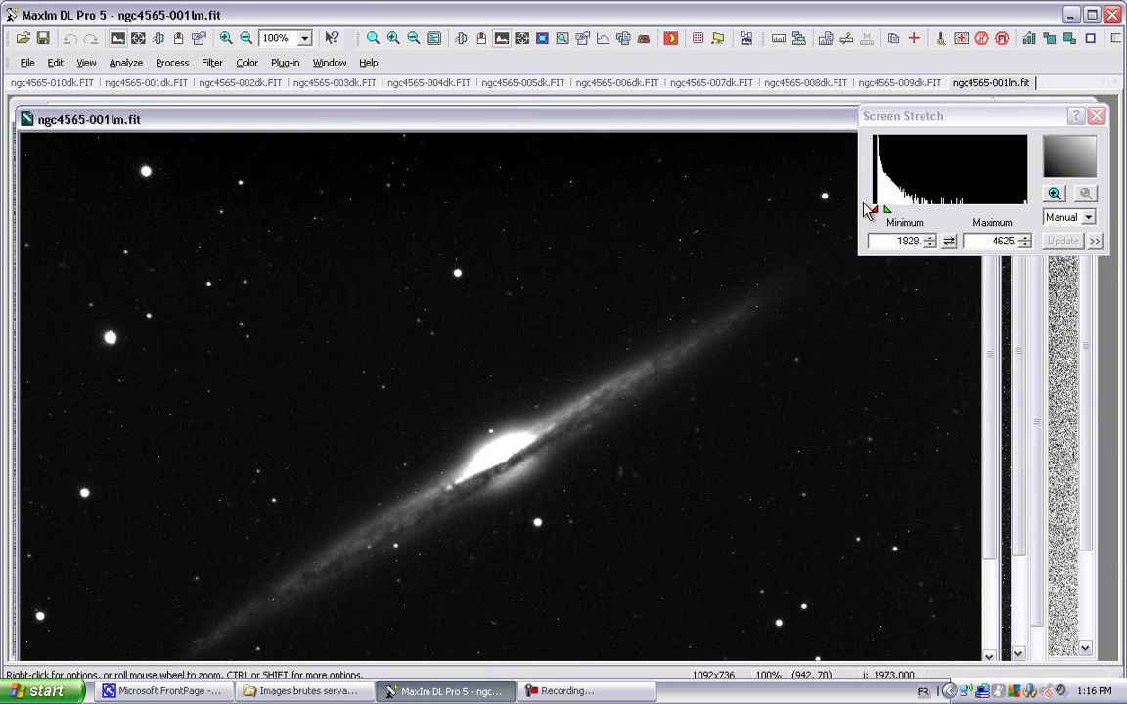
Brighten ngc4565-001lm.fit by setting its screen stretch to about 996 minimum and 2989 maximum, keeping the image window in view.
{"action": "left_click_drag", "start_coordinate": [877, 215], "coordinate": [887, 218]}
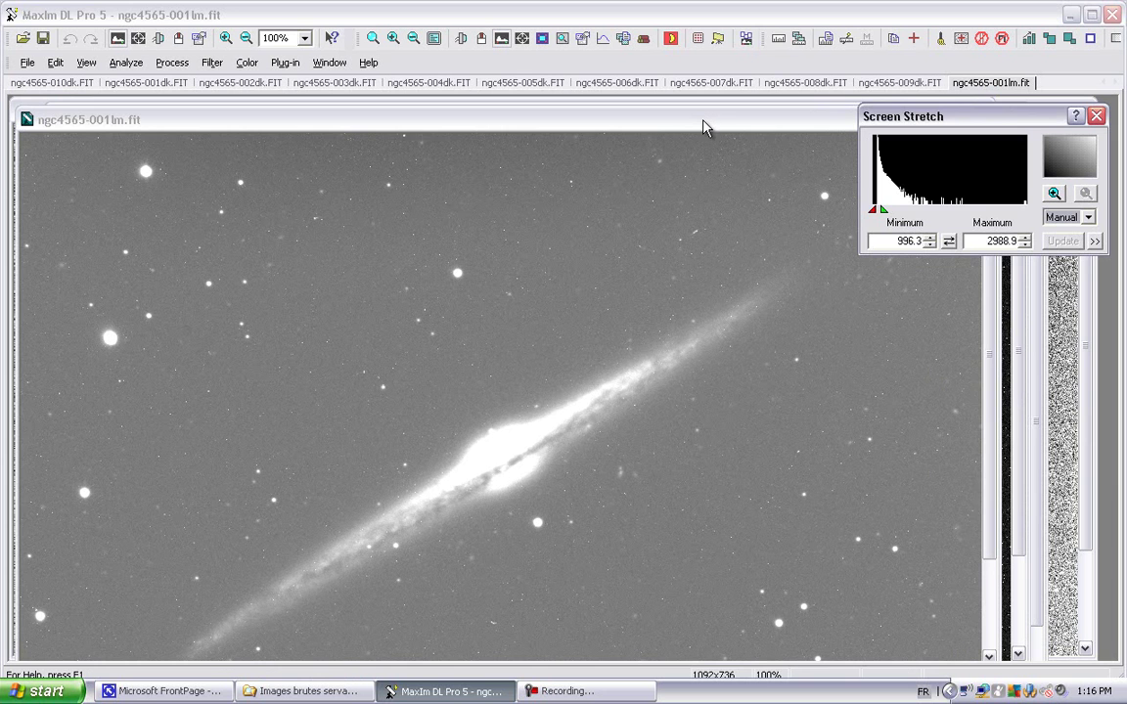
{"action": "left_click", "coordinate": [649, 125]}
{"action": "left_click_drag", "start_coordinate": [649, 130], "coordinate": [715, 114]}
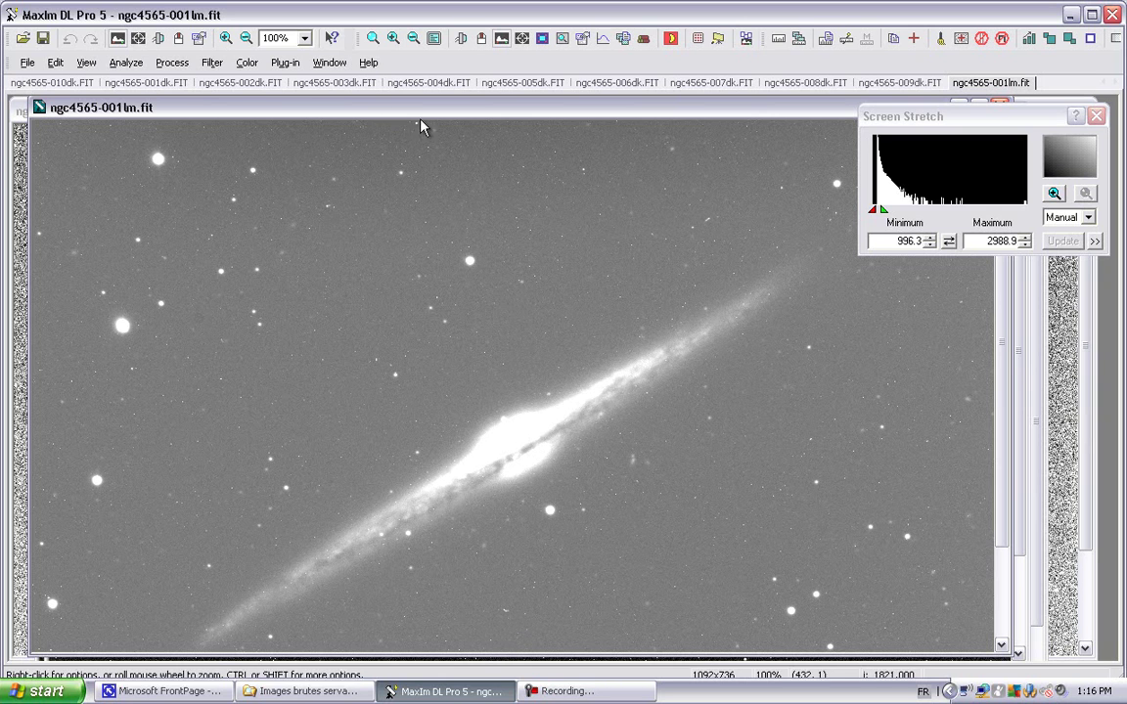
{"action": "left_click_drag", "start_coordinate": [408, 114], "coordinate": [378, 95]}
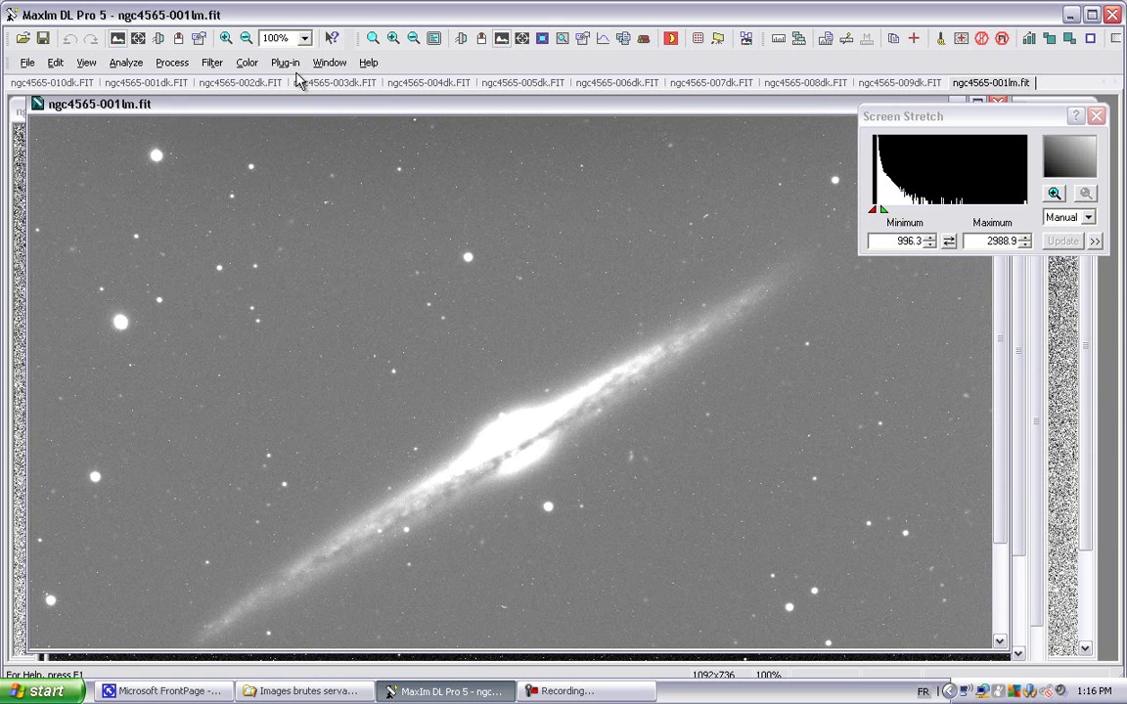
Use Pixel Math to subtract the dark frame ngc4565-003dk.FIT from the light frame ngc4565-001lm.fit.
{"action": "left_click", "coordinate": [181, 69]}
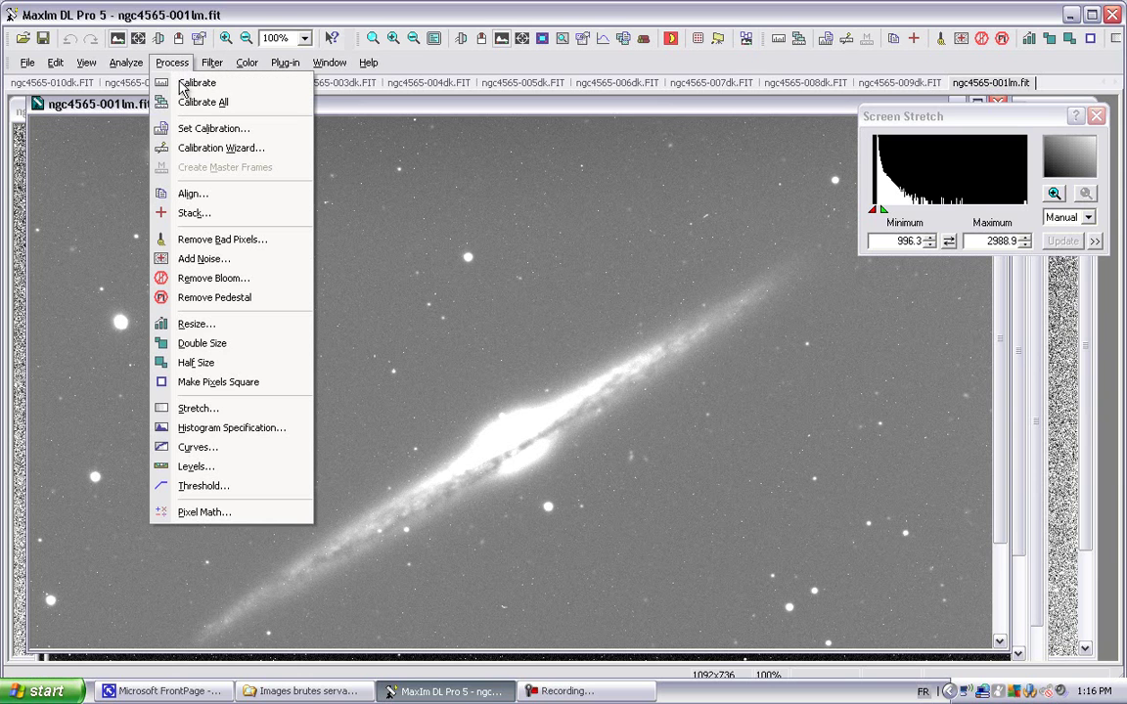
{"action": "left_click", "coordinate": [221, 515]}
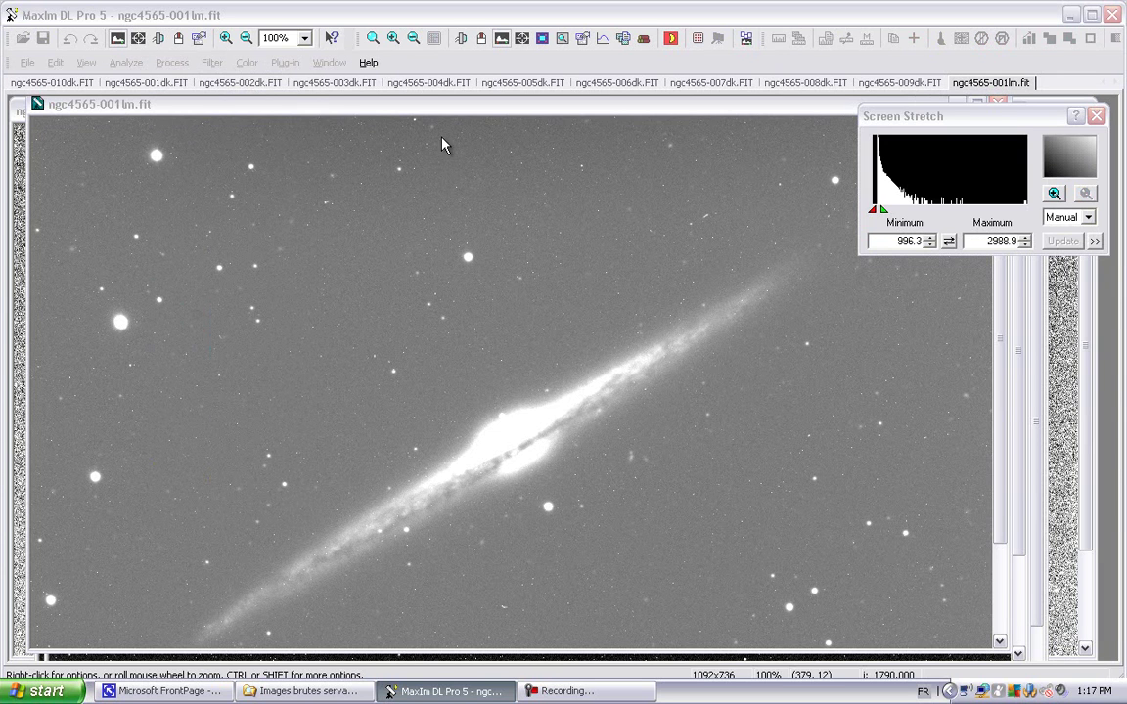
{"action": "left_click_drag", "start_coordinate": [768, 246], "coordinate": [176, 145]}
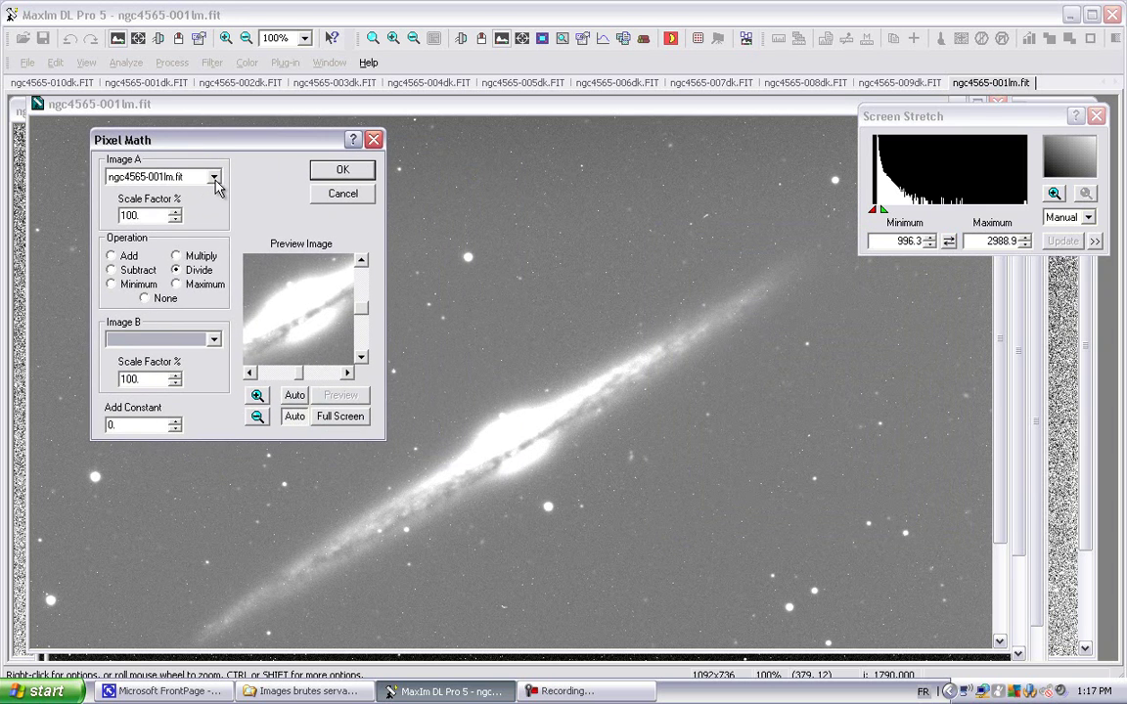
{"action": "left_click", "coordinate": [214, 179]}
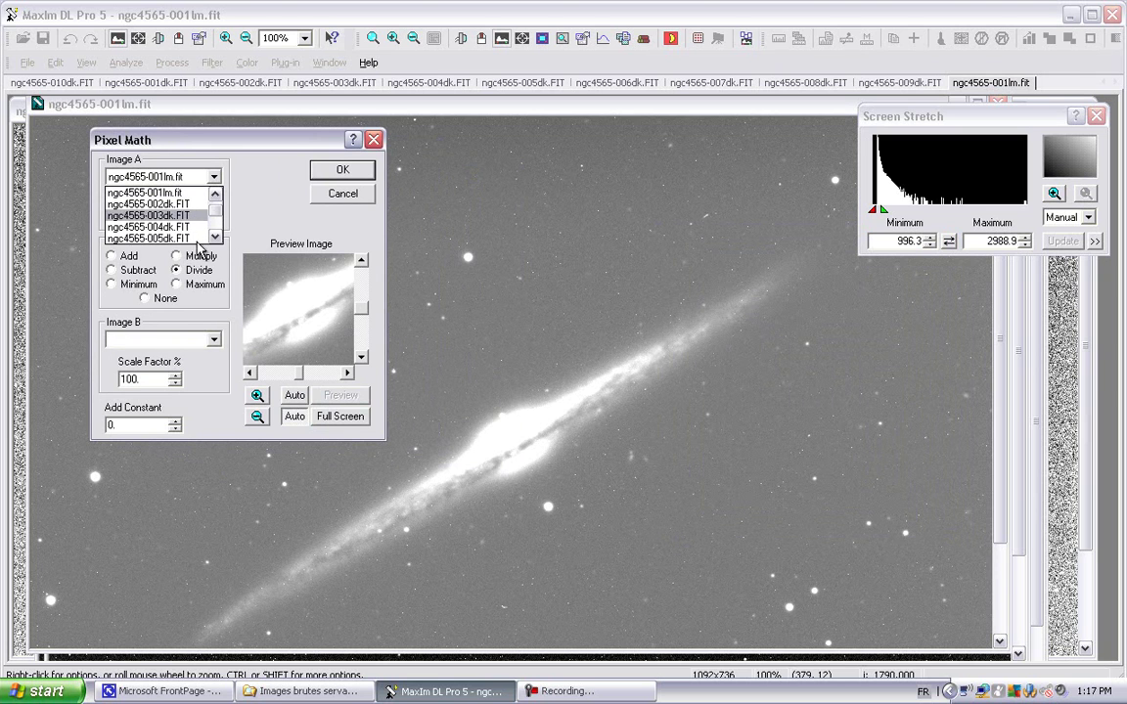
{"action": "left_click", "coordinate": [182, 194]}
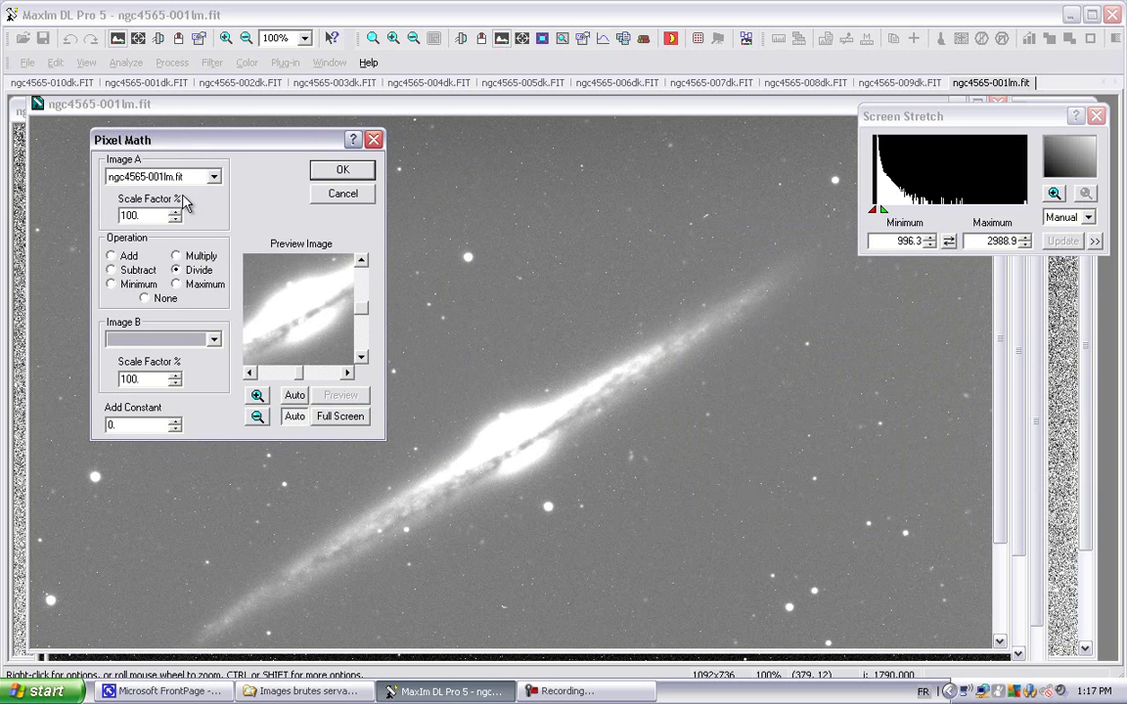
{"action": "left_click", "coordinate": [112, 271]}
{"action": "left_click", "coordinate": [214, 342]}
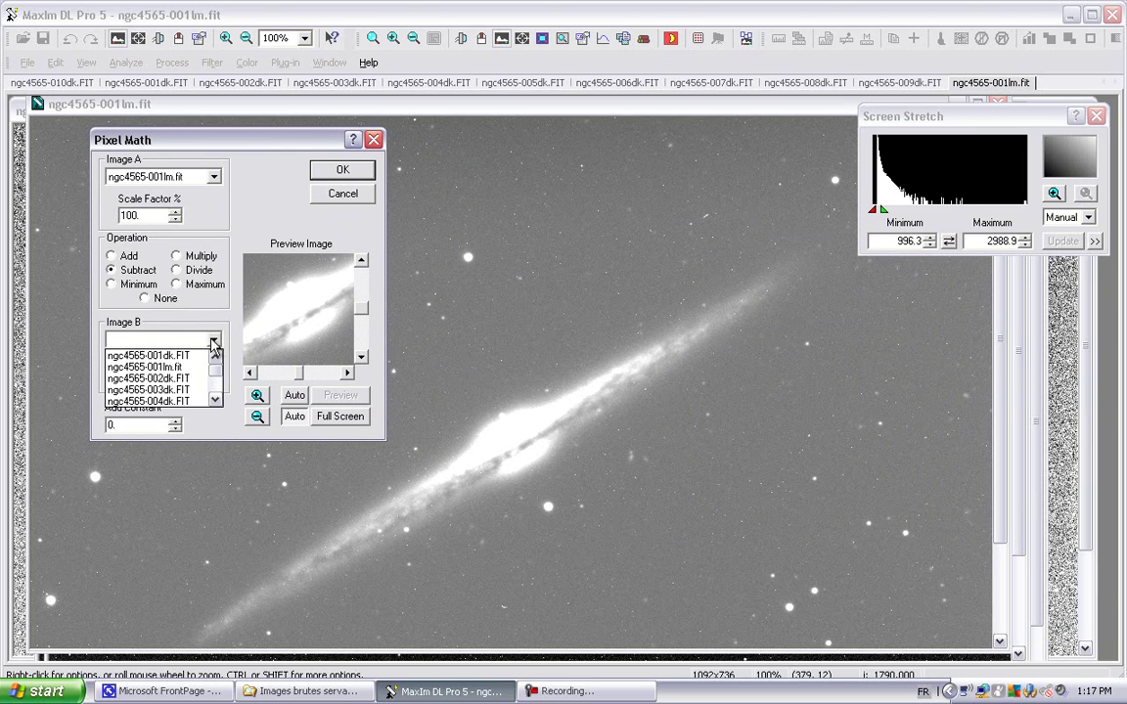
{"action": "left_click", "coordinate": [188, 391]}
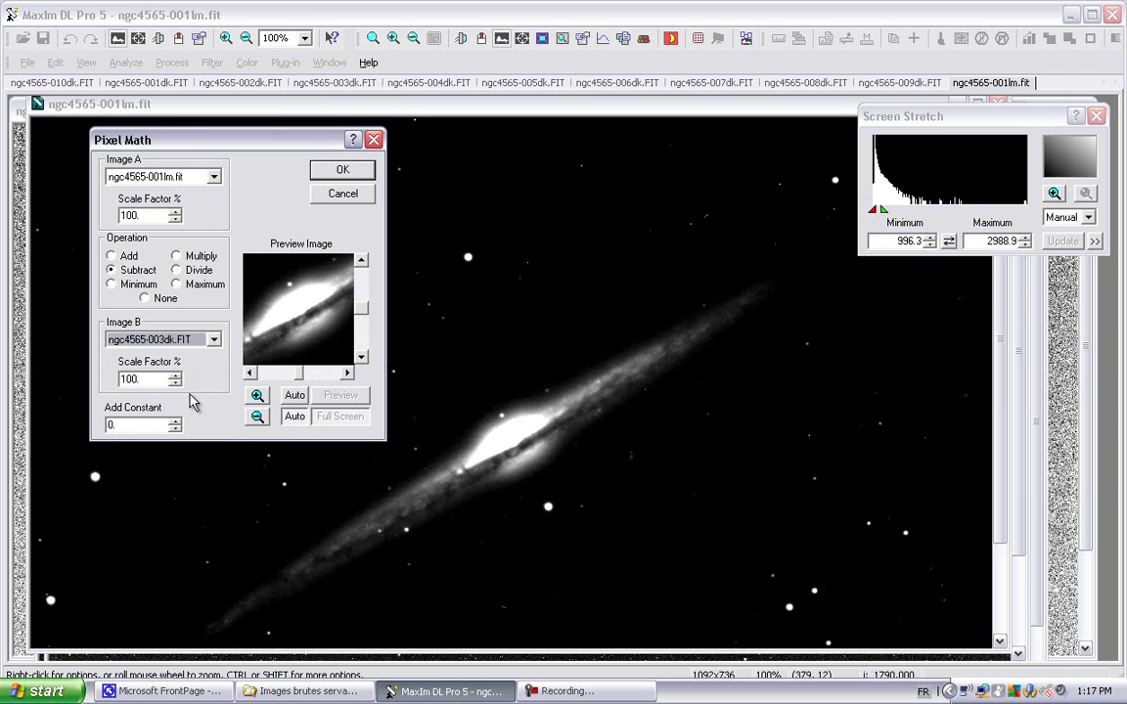
{"action": "left_click", "coordinate": [354, 176]}
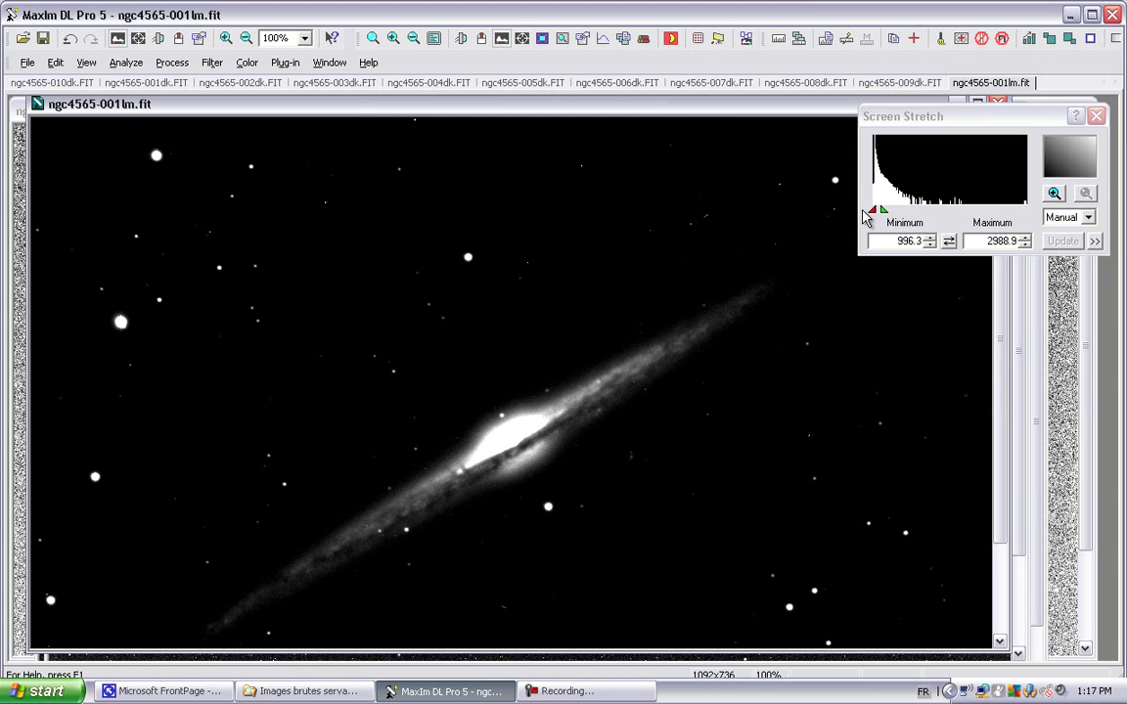
Zoom into the histogram and adjust the subtracted image's screen stretch to about 374 minimum and 1528 maximum.
{"action": "left_click_drag", "start_coordinate": [868, 211], "coordinate": [866, 211]}
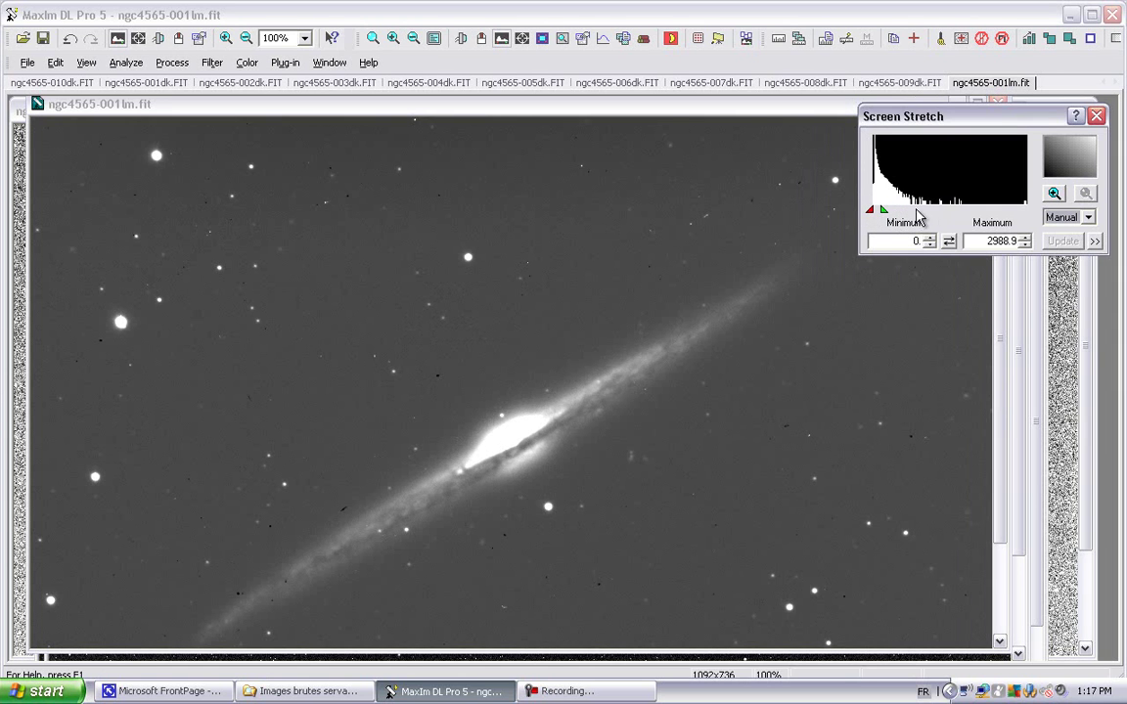
{"action": "left_click", "coordinate": [1053, 194]}
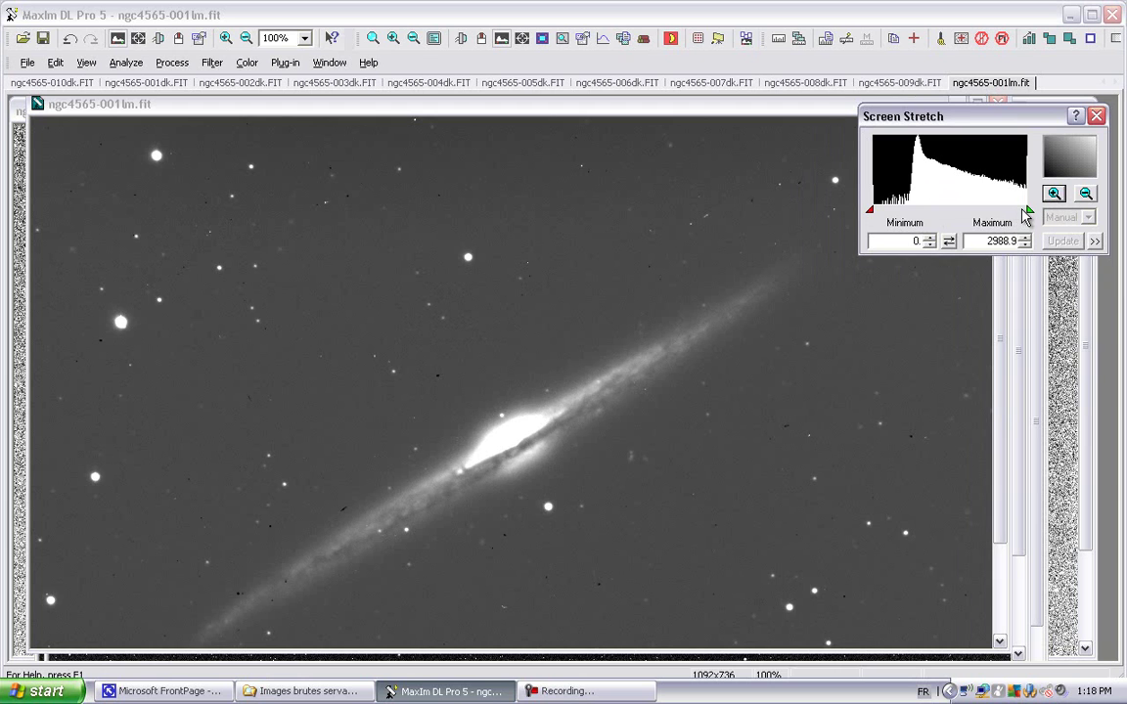
{"action": "left_click_drag", "start_coordinate": [1026, 210], "coordinate": [971, 210]}
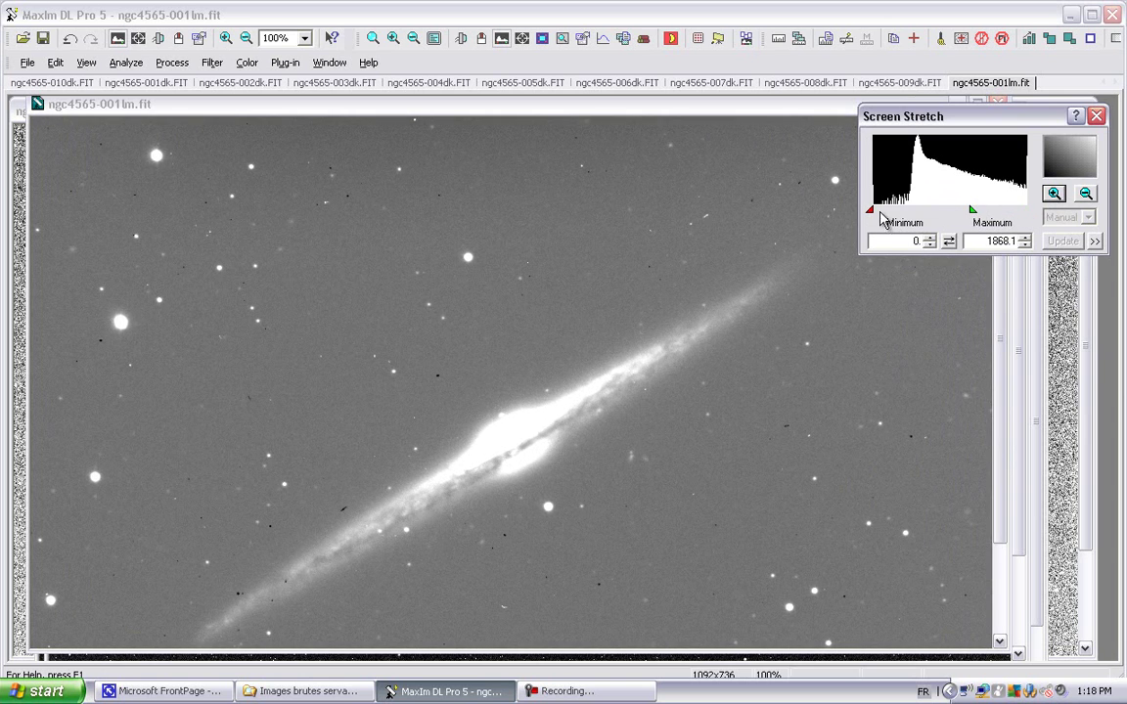
{"action": "left_click_drag", "start_coordinate": [870, 212], "coordinate": [958, 213]}
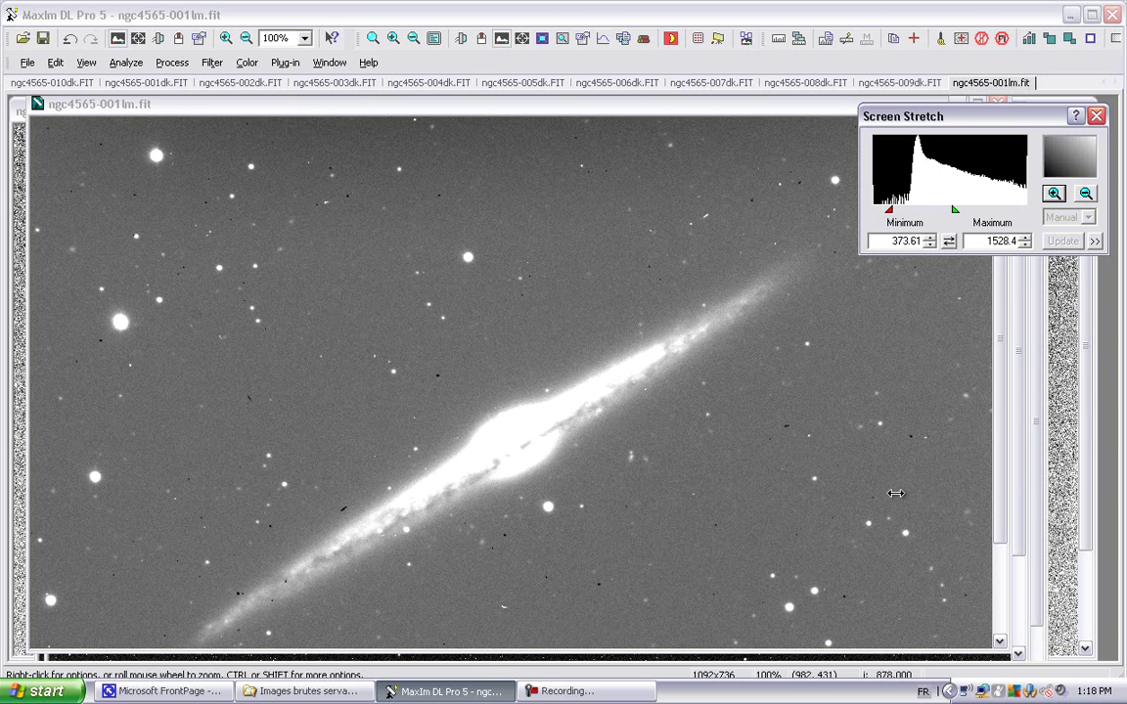
Undo the dark subtraction on ngc4565-001lm.fit to compare it with the raw frame, and redo it.
{"action": "left_click", "coordinate": [71, 37]}
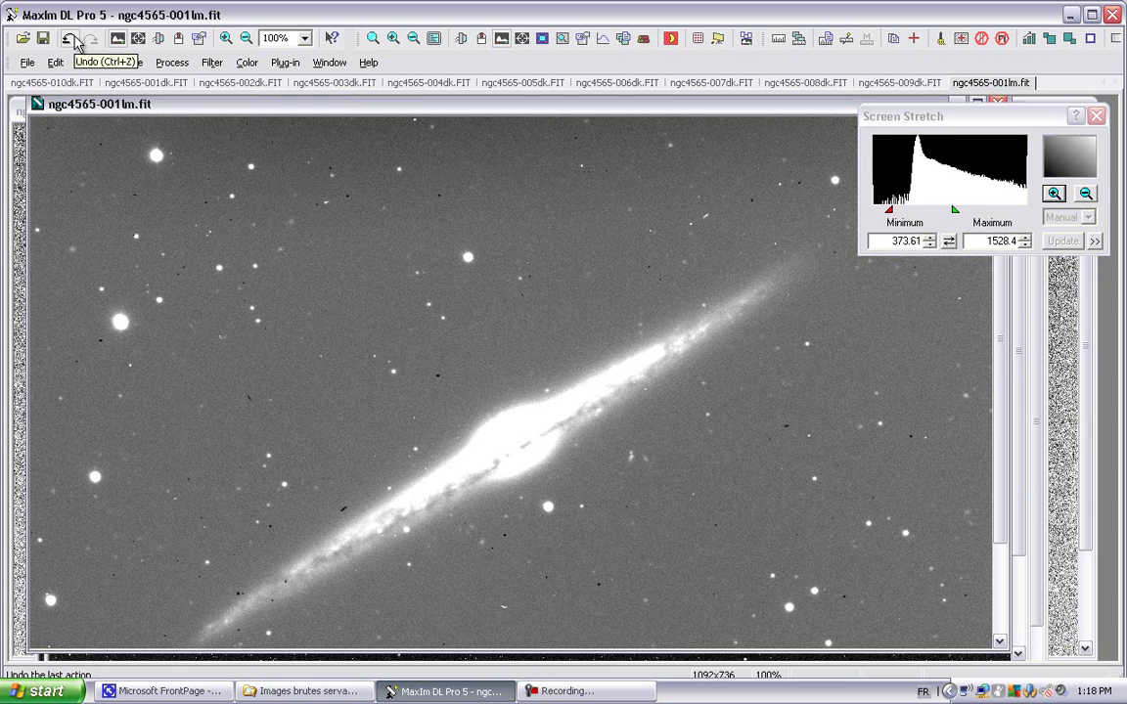
{"action": "left_click", "coordinate": [73, 39]}
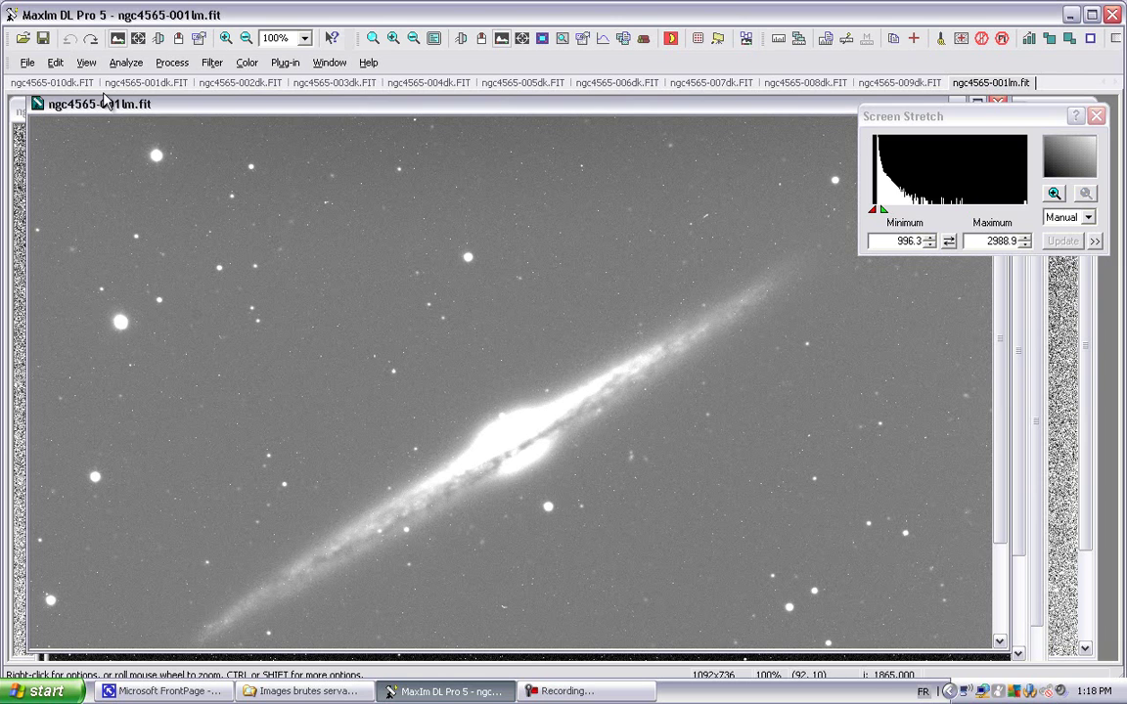
{"action": "left_click", "coordinate": [91, 39]}
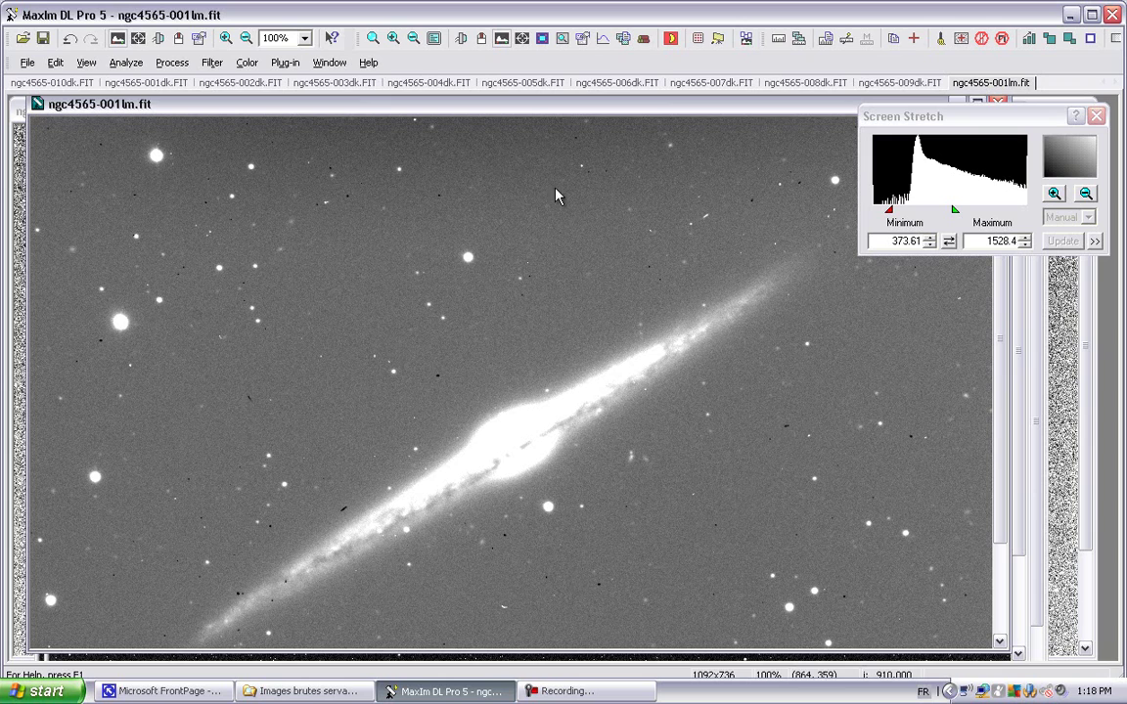
Offset the windows of ngc4565-001lm.fit and ngc4565-003dk.FIT and alternate between them to compare the spots in matching areas.
{"action": "left_click_drag", "start_coordinate": [524, 113], "coordinate": [325, 117]}
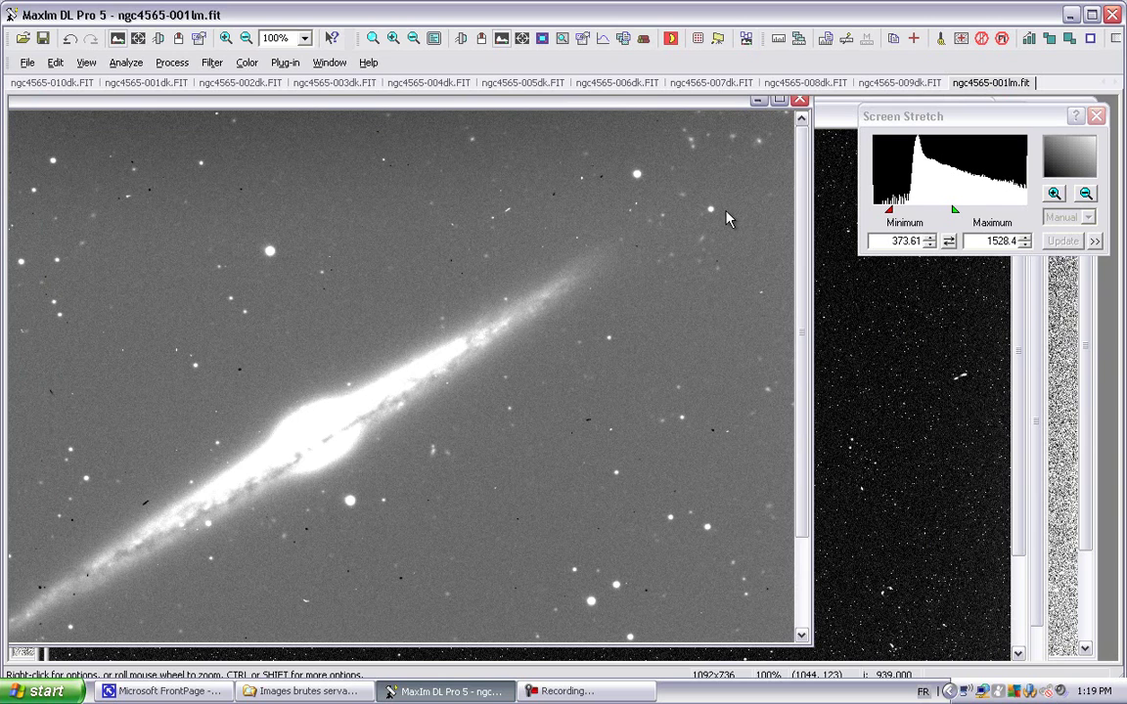
{"action": "left_click", "coordinate": [323, 84]}
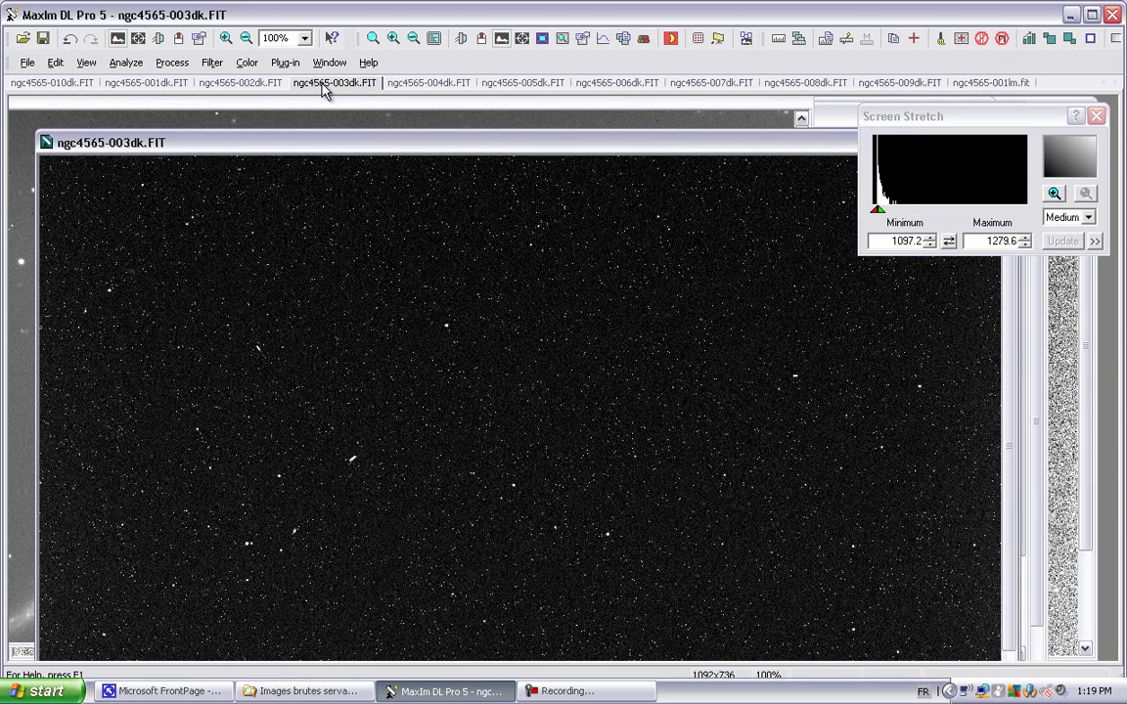
{"action": "left_click_drag", "start_coordinate": [387, 147], "coordinate": [418, 143]}
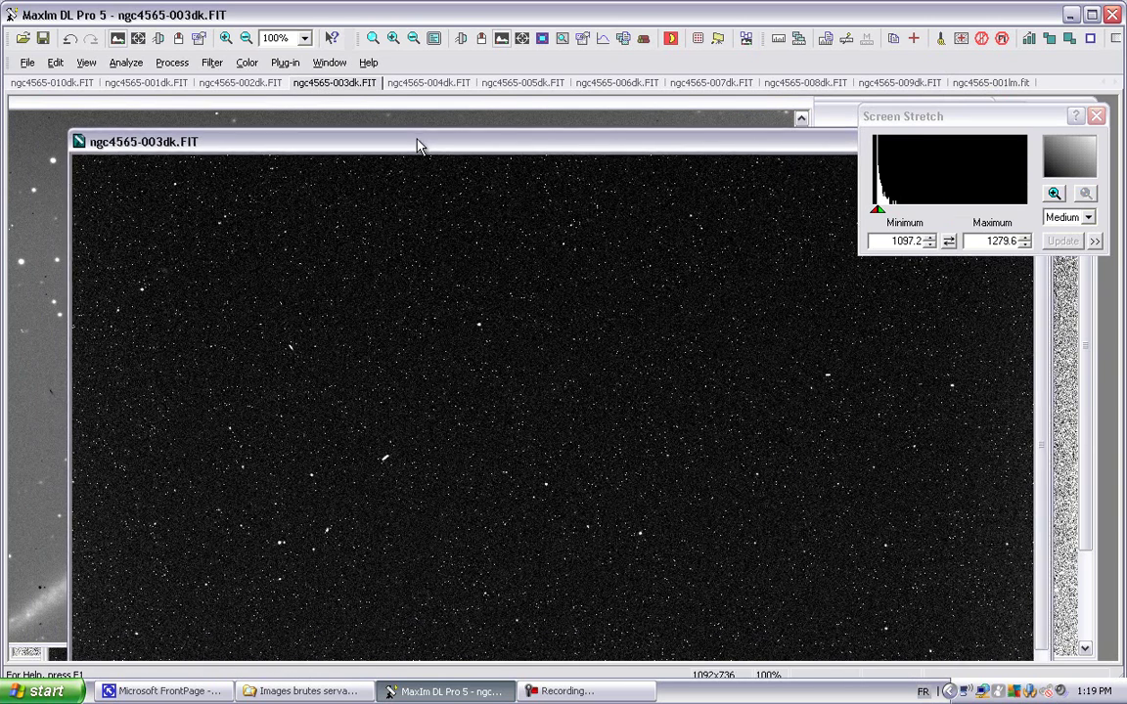
{"action": "left_click", "coordinate": [398, 110]}
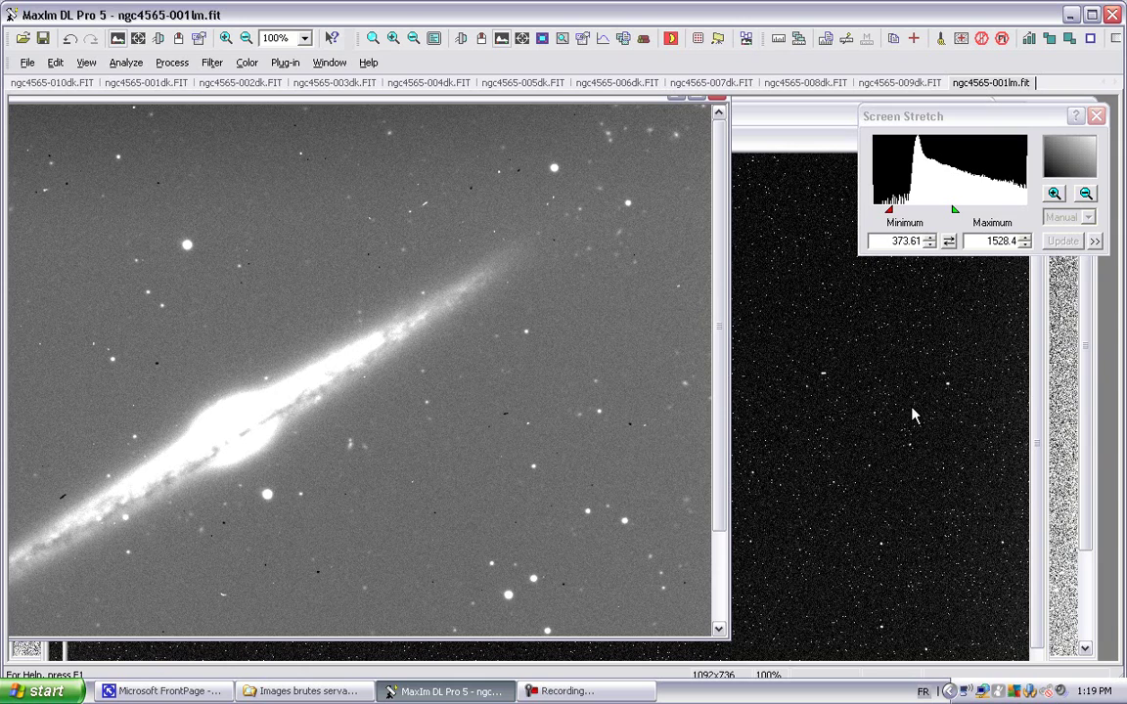
{"action": "left_click", "coordinate": [767, 146]}
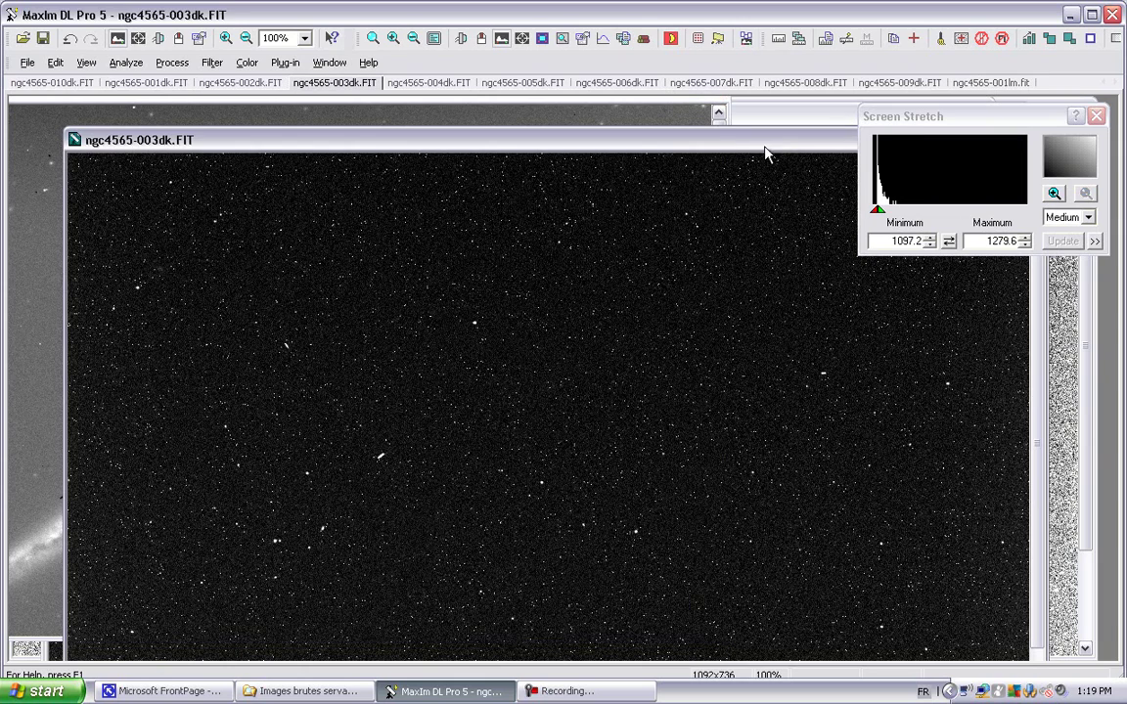
{"action": "left_click_drag", "start_coordinate": [765, 147], "coordinate": [771, 145]}
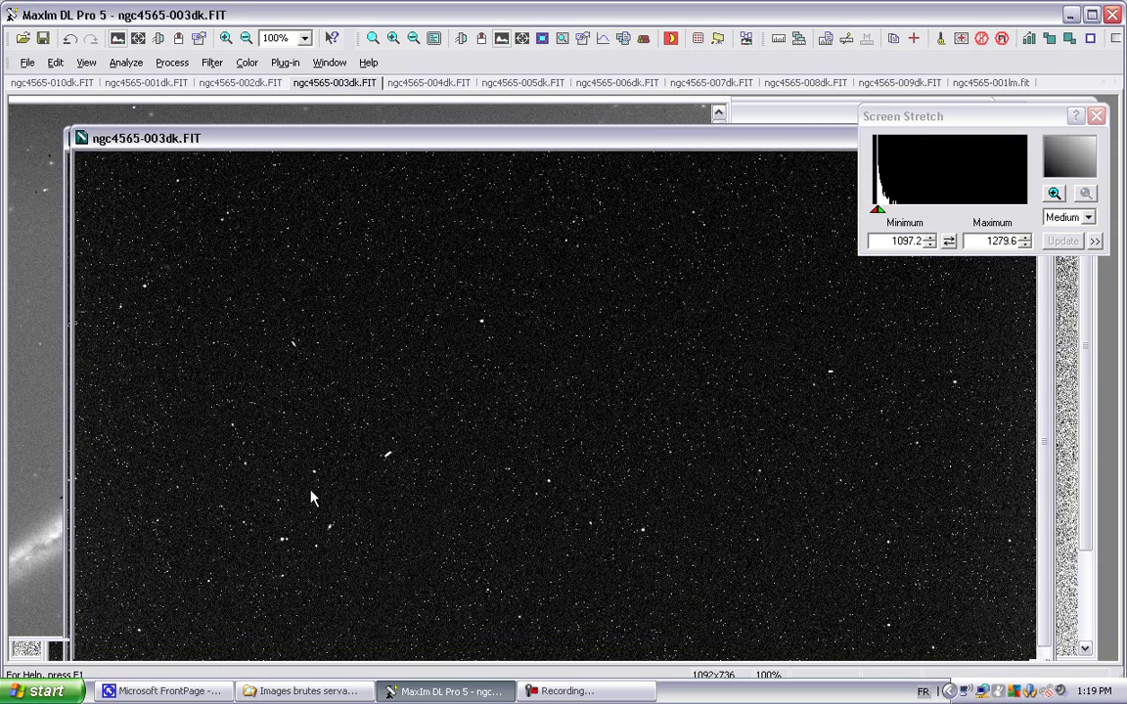
{"action": "left_click", "coordinate": [340, 111]}
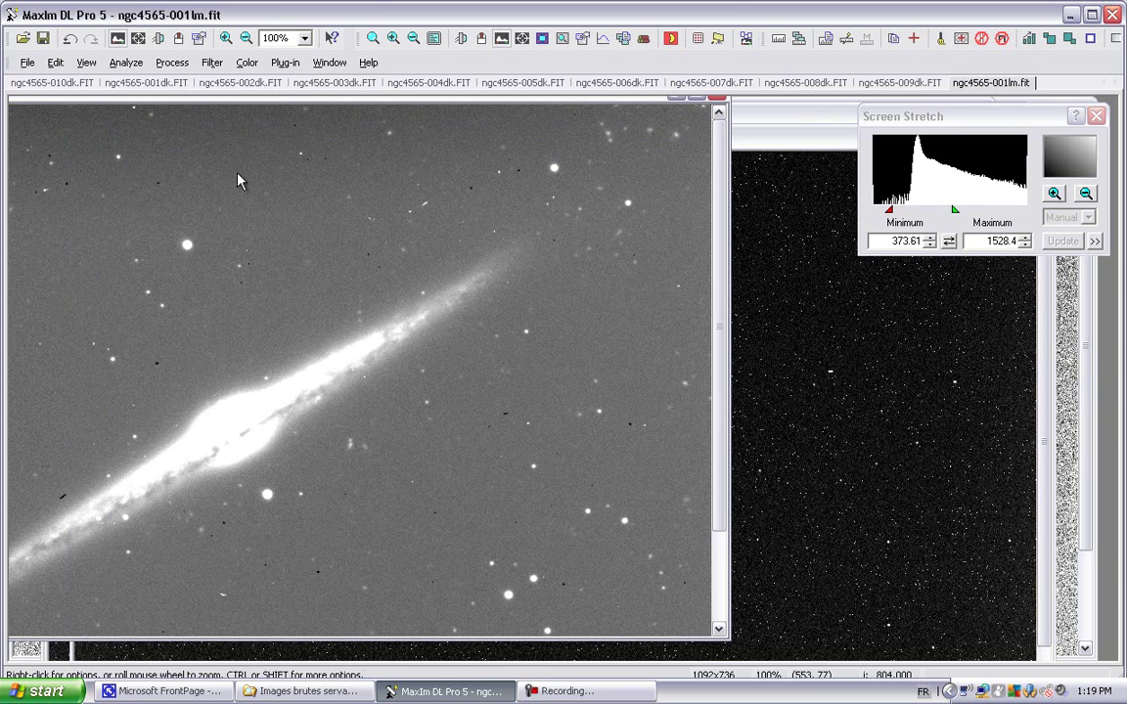
Shift the light frame's window to show more of it and create an animation from ngc4565-001lm.fit and ngc4565-003dk.FIT.
{"action": "left_click_drag", "start_coordinate": [269, 101], "coordinate": [321, 105]}
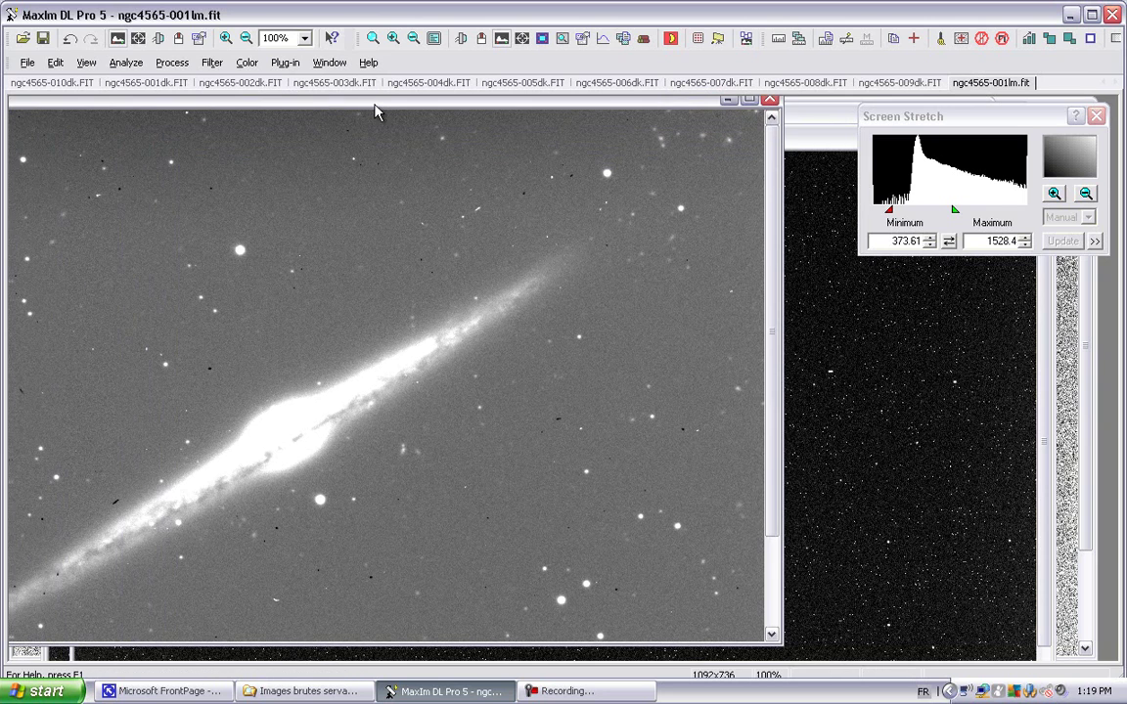
{"action": "left_click_drag", "start_coordinate": [407, 106], "coordinate": [537, 95]}
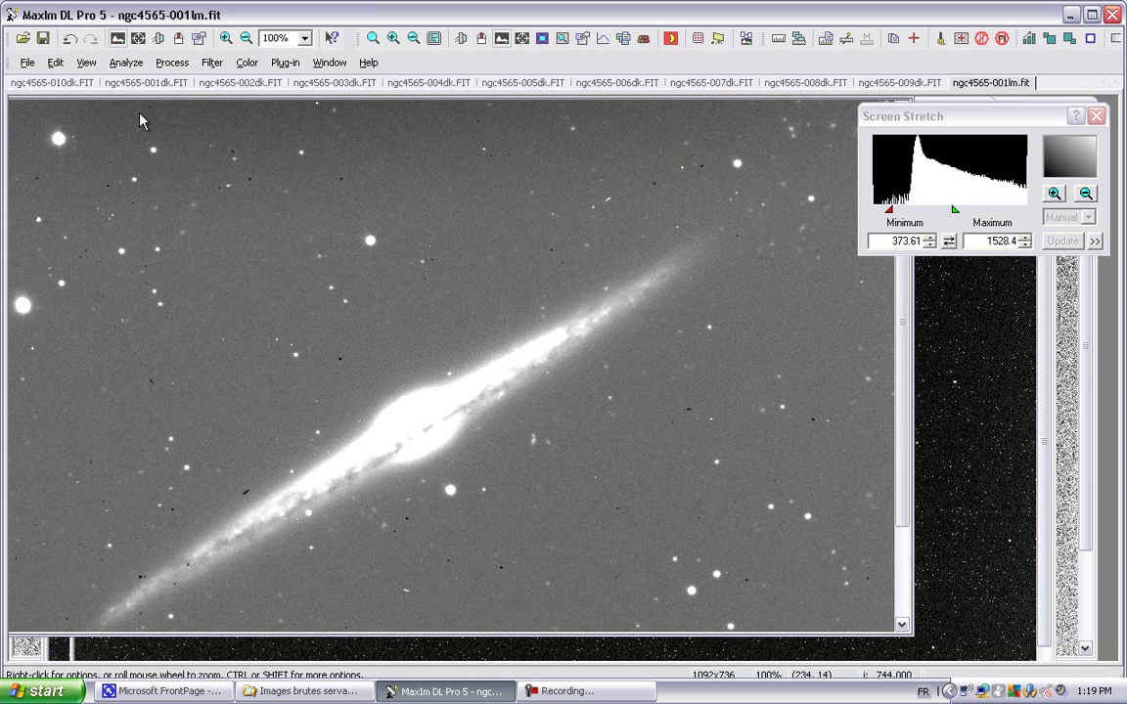
{"action": "left_click", "coordinate": [86, 63]}
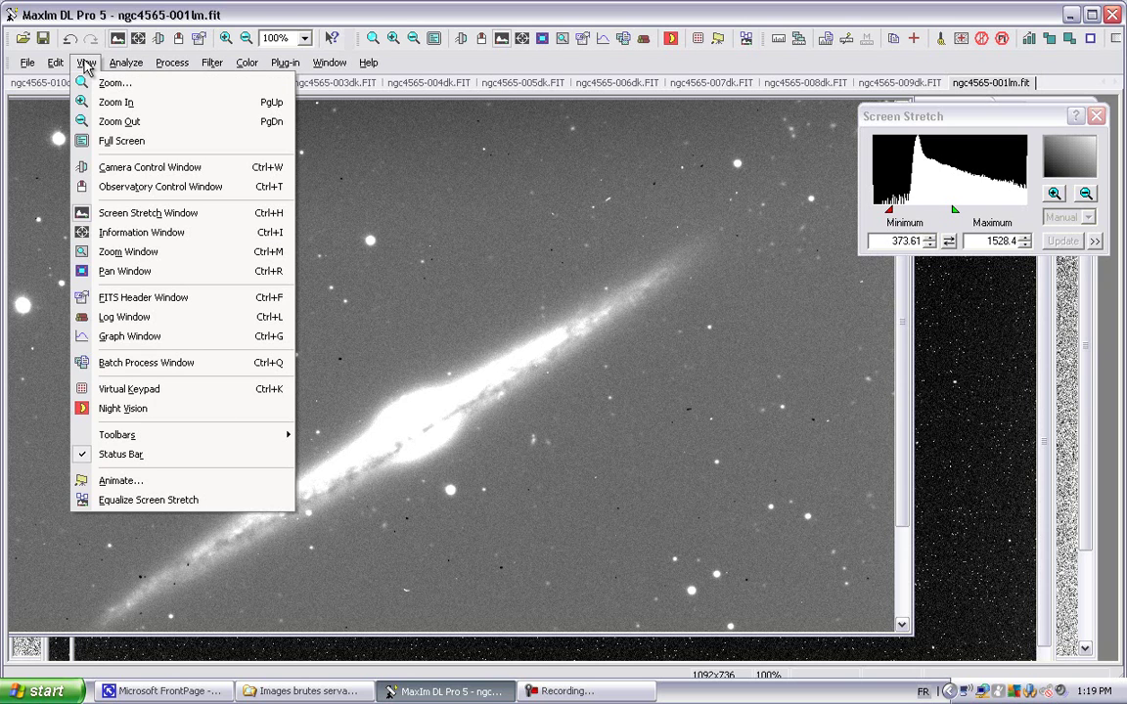
{"action": "left_click", "coordinate": [113, 483]}
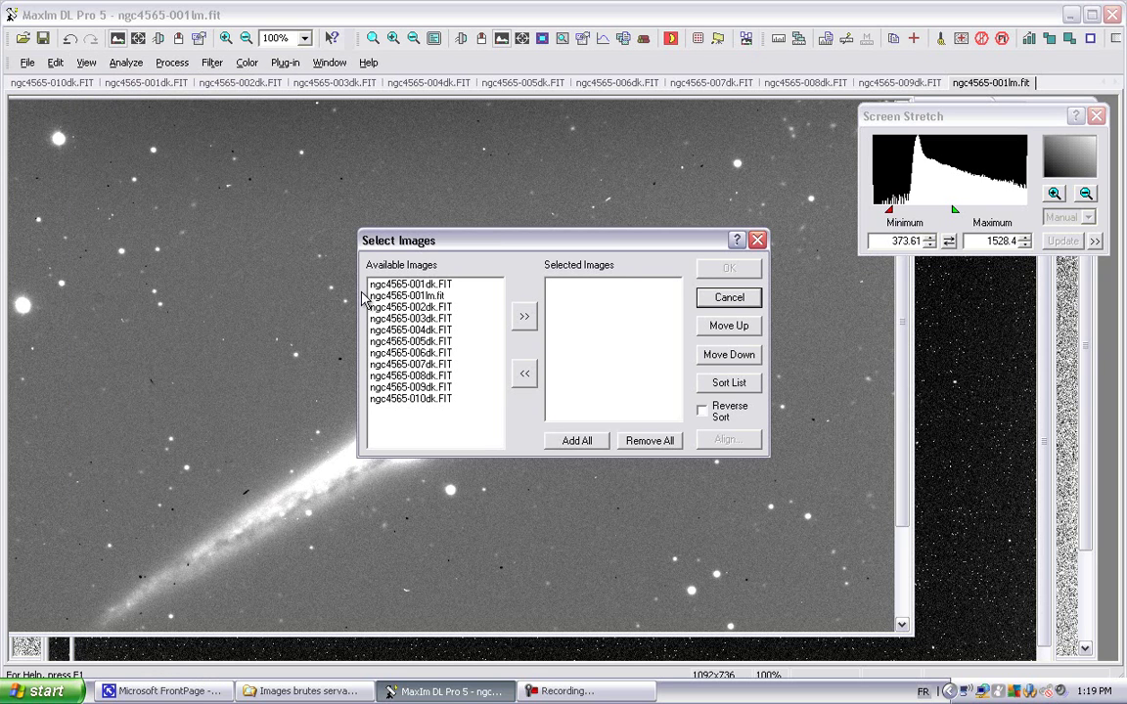
{"action": "left_click", "coordinate": [426, 297]}
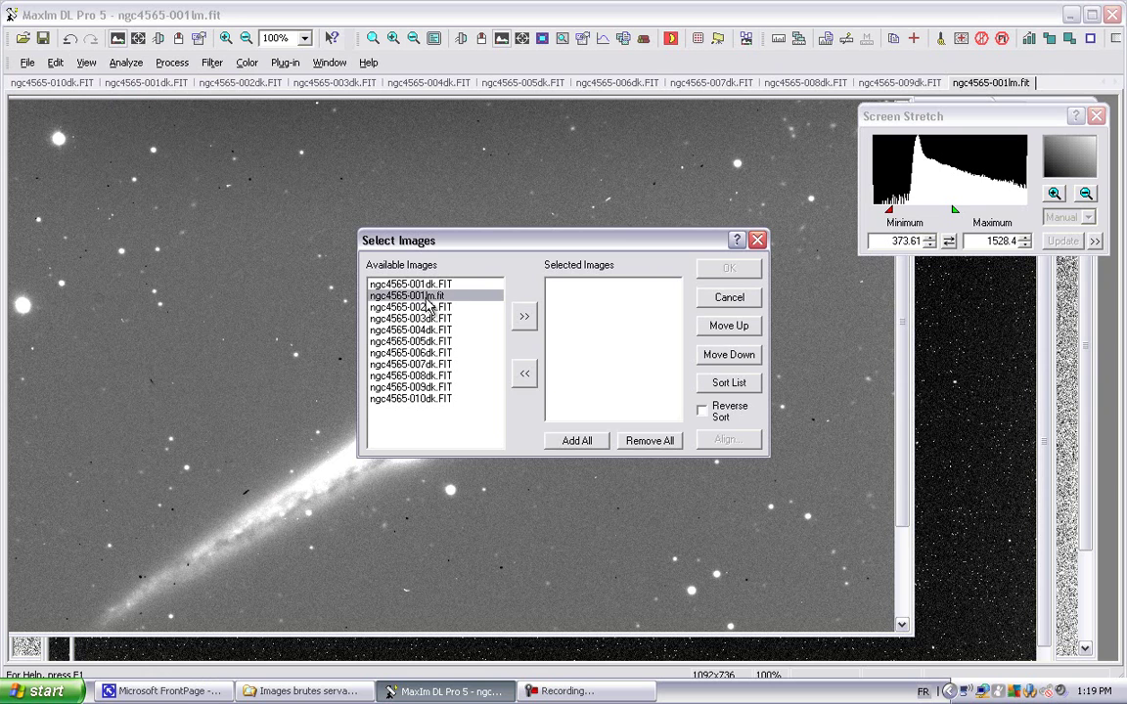
{"action": "left_click", "coordinate": [524, 317]}
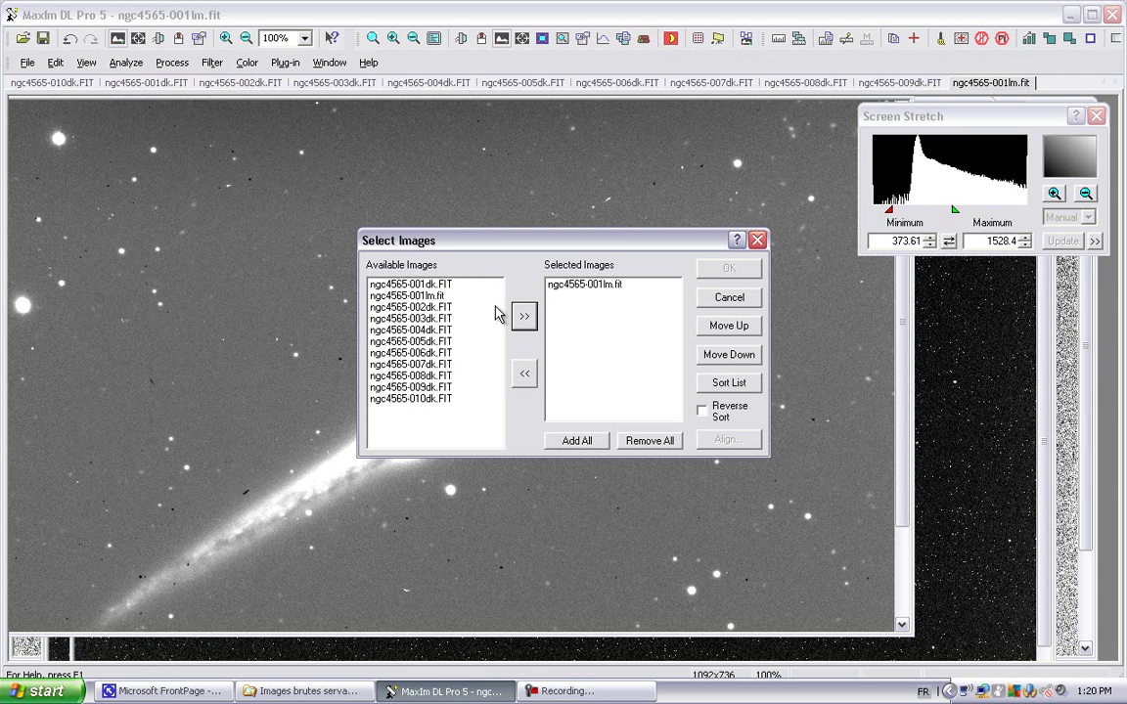
{"action": "left_click", "coordinate": [444, 321]}
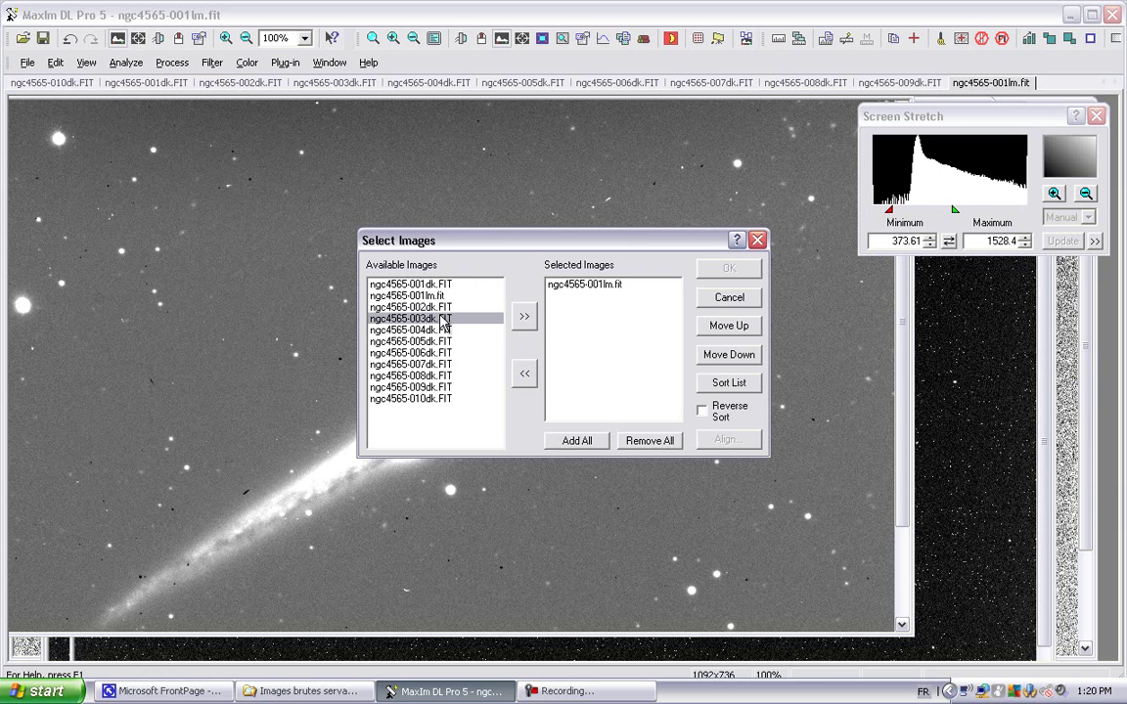
{"action": "left_click", "coordinate": [524, 316]}
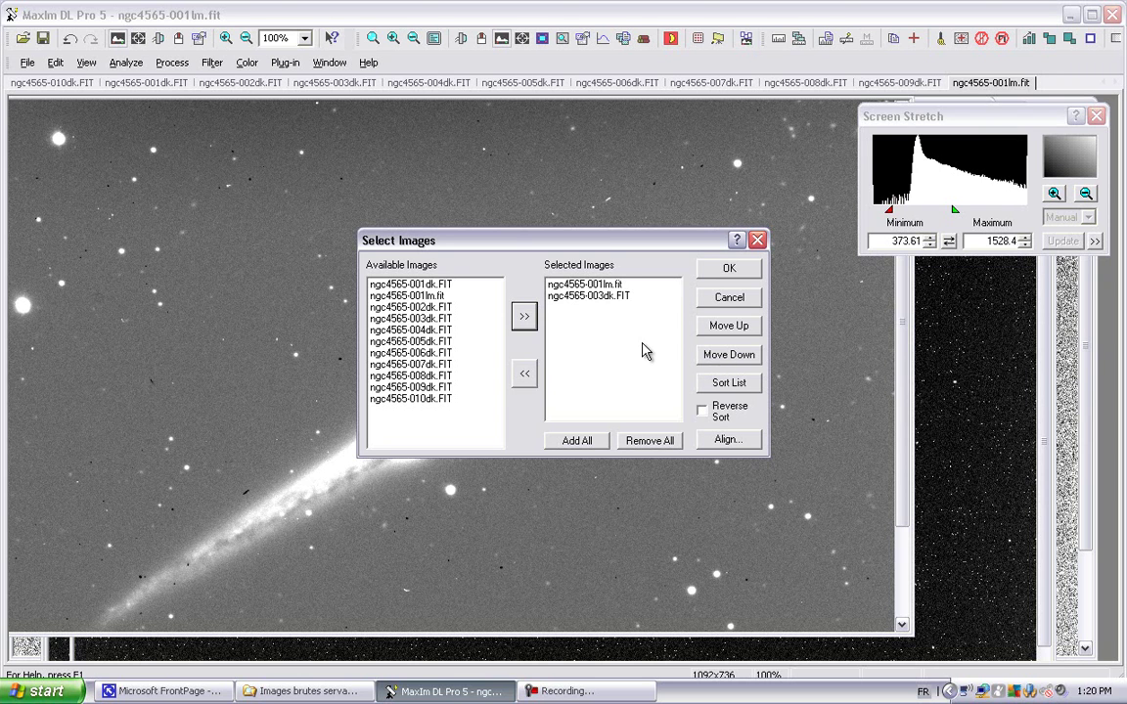
{"action": "left_click", "coordinate": [726, 442]}
{"action": "left_click", "coordinate": [708, 274]}
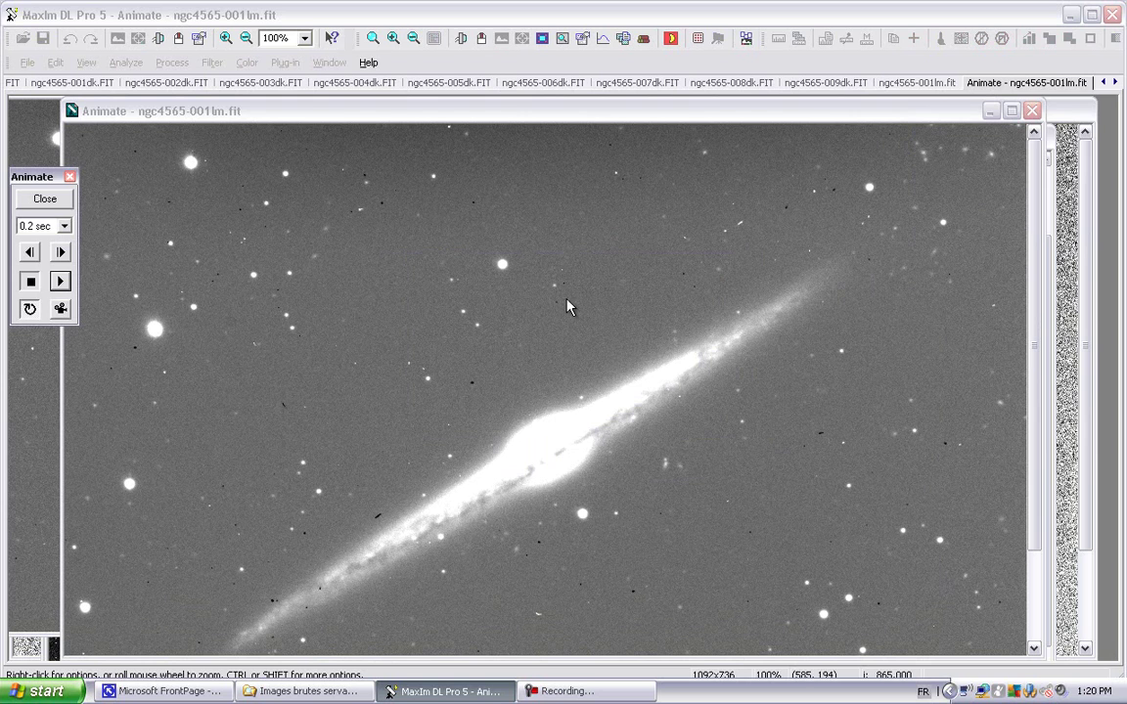
Play and stop the light and dark animation at 0.2 sec, and step through its frames manually.
{"action": "left_click", "coordinate": [62, 283]}
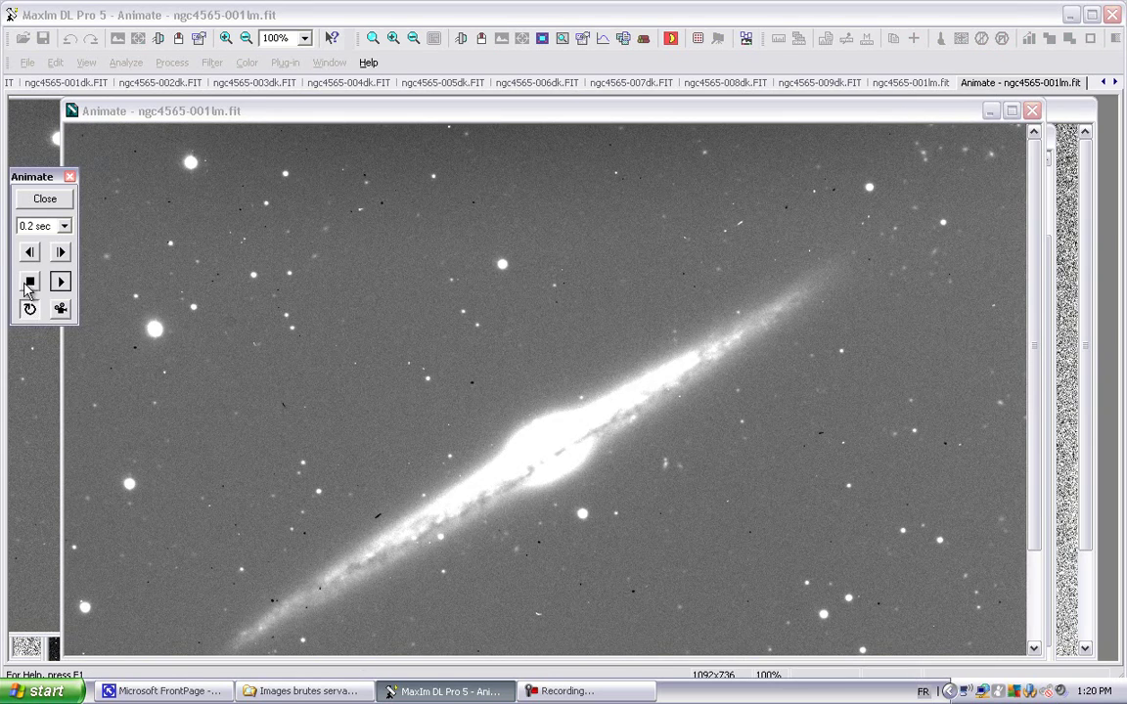
{"action": "left_click", "coordinate": [29, 282]}
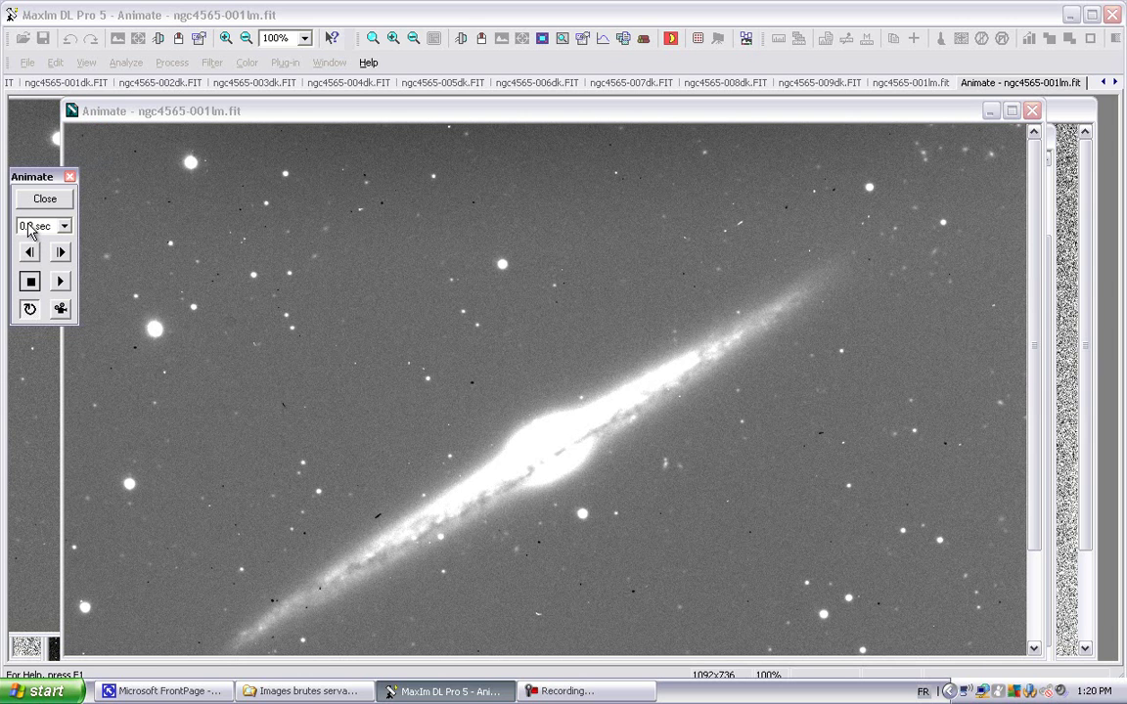
{"action": "left_click", "coordinate": [64, 226]}
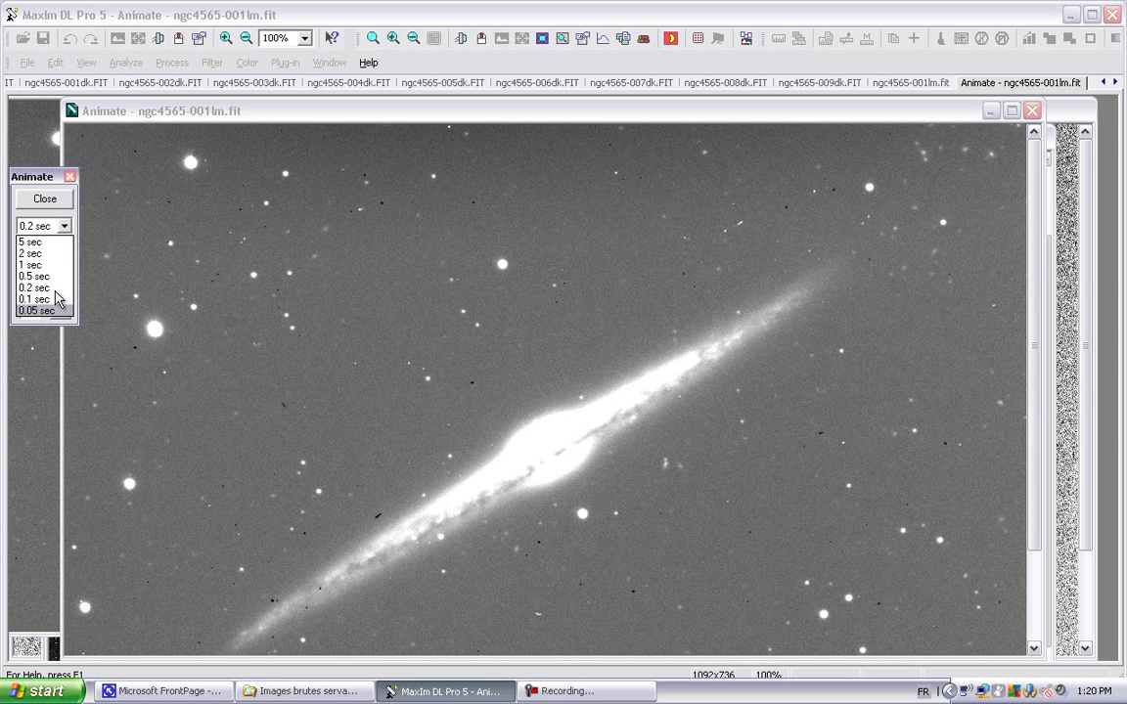
{"action": "left_click", "coordinate": [62, 183]}
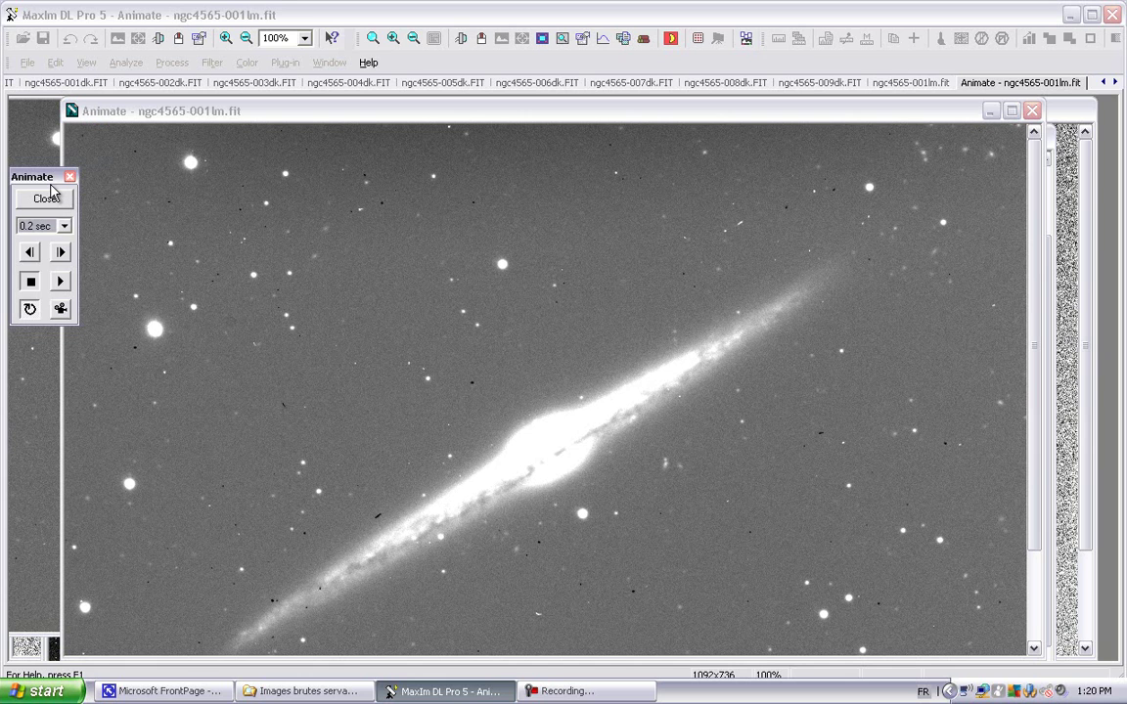
{"action": "left_click", "coordinate": [61, 259]}
{"action": "left_click", "coordinate": [60, 255]}
{"action": "left_click", "coordinate": [60, 254]}
{"action": "left_click", "coordinate": [60, 254]}
Set the animation interval to 0.1 sec and play it to compare the spots in both frames.
{"action": "left_click", "coordinate": [63, 227]}
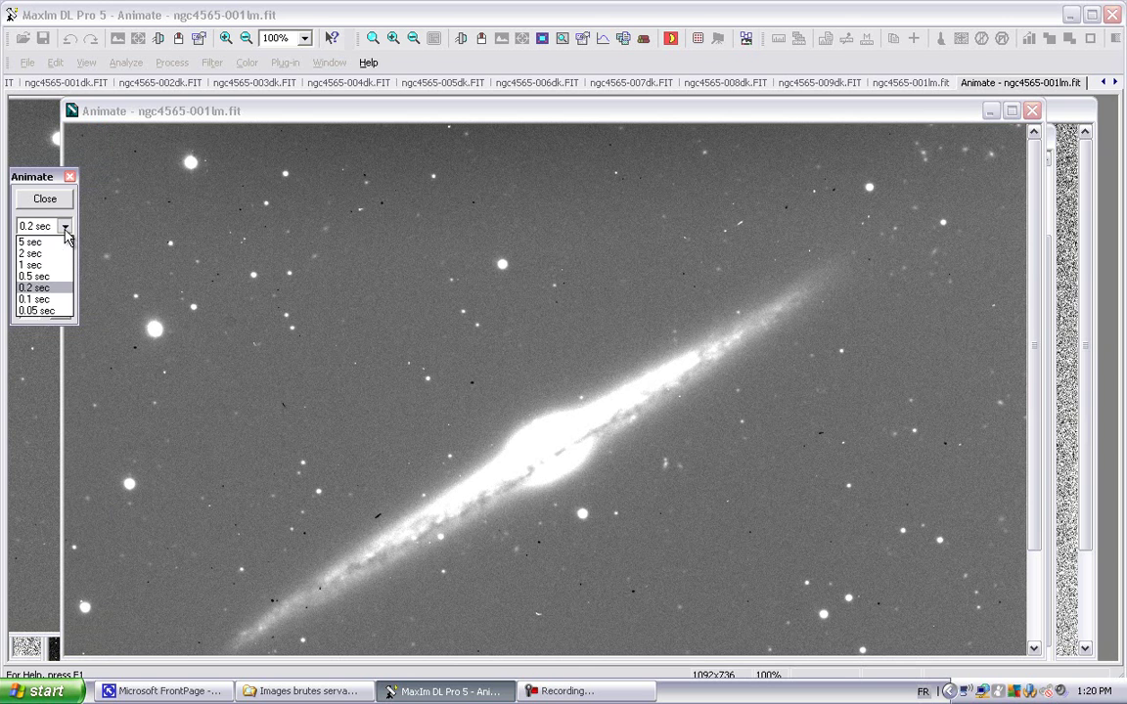
{"action": "left_click", "coordinate": [34, 299]}
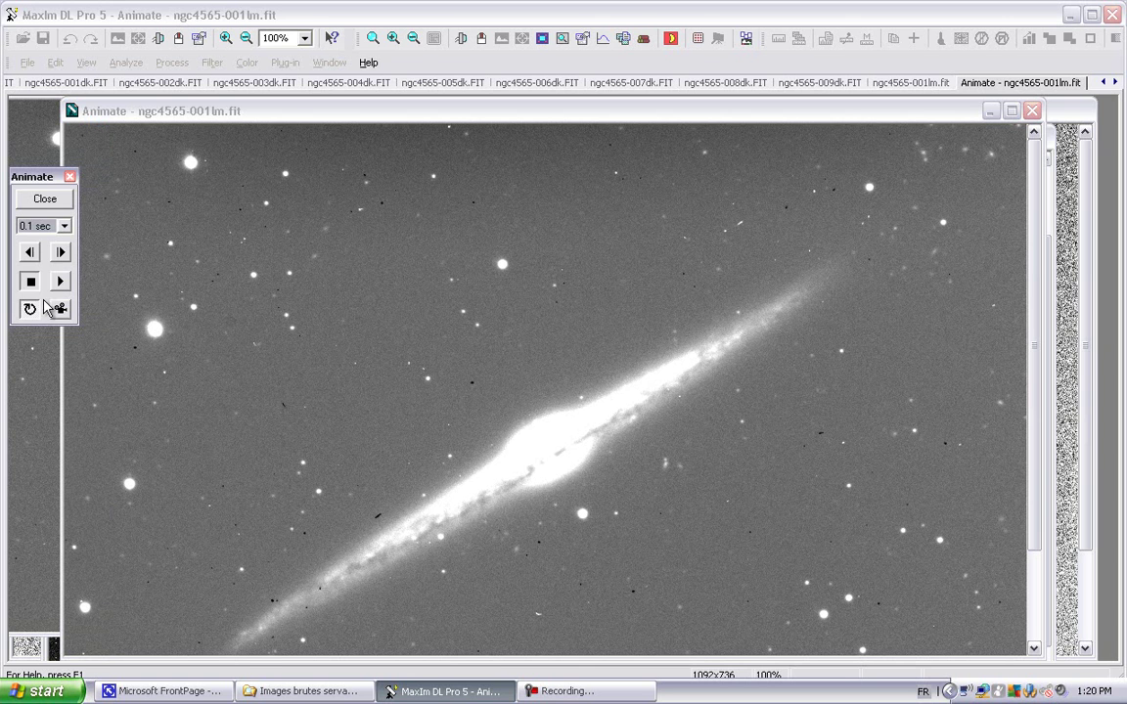
{"action": "left_click", "coordinate": [59, 283]}
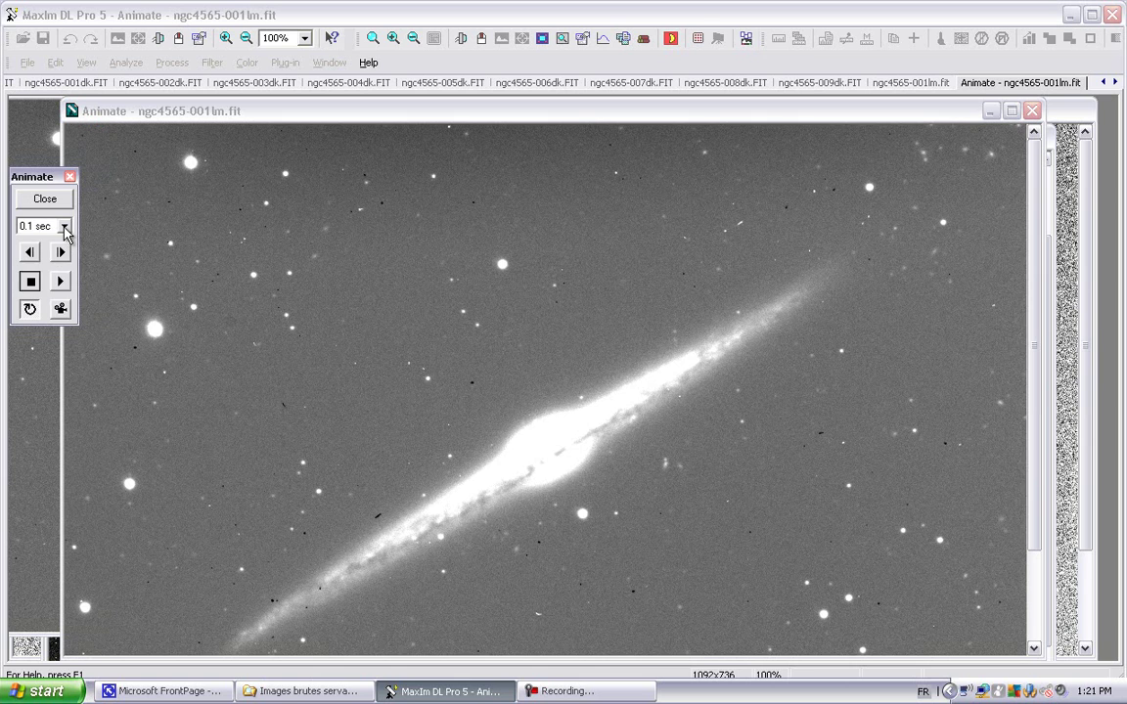
Replay the animation at a 0.5 sec interval to compare the spots, and close it.
{"action": "left_click", "coordinate": [65, 227]}
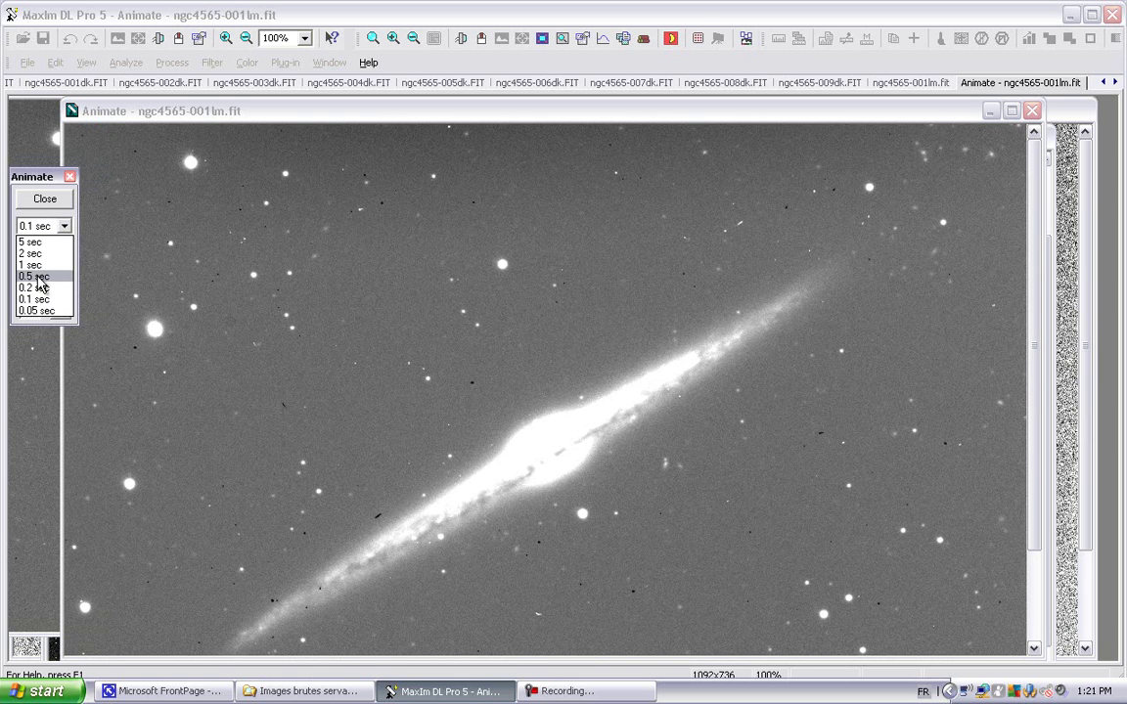
{"action": "left_click", "coordinate": [44, 276]}
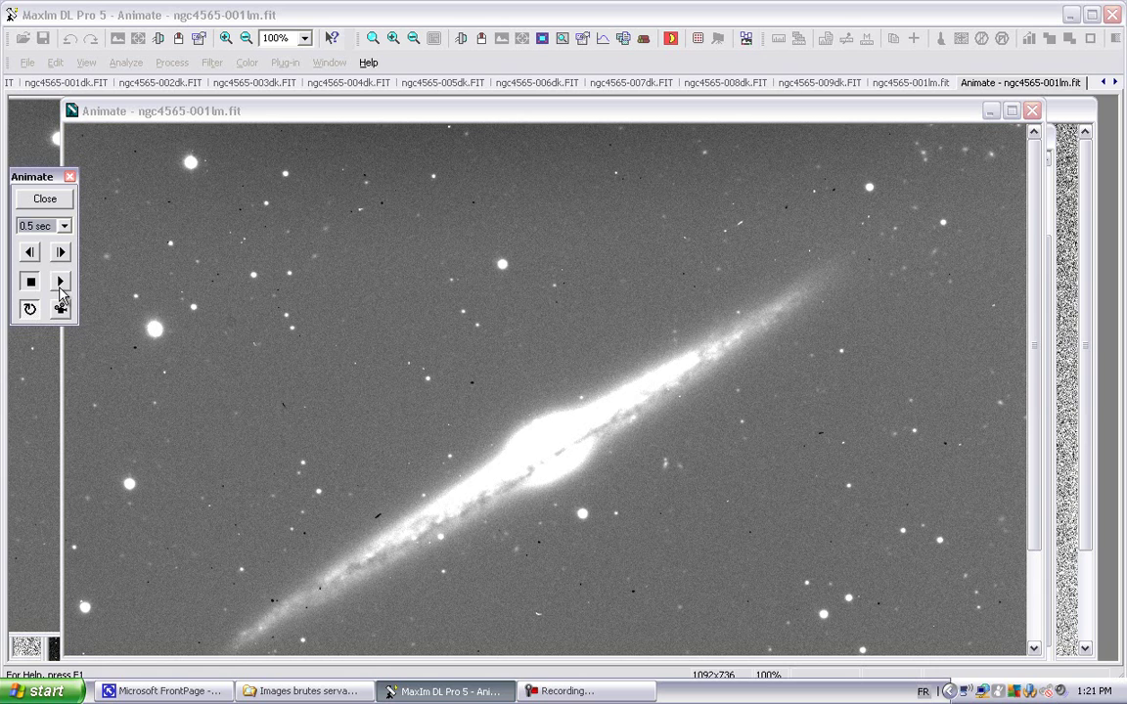
{"action": "left_click", "coordinate": [60, 283]}
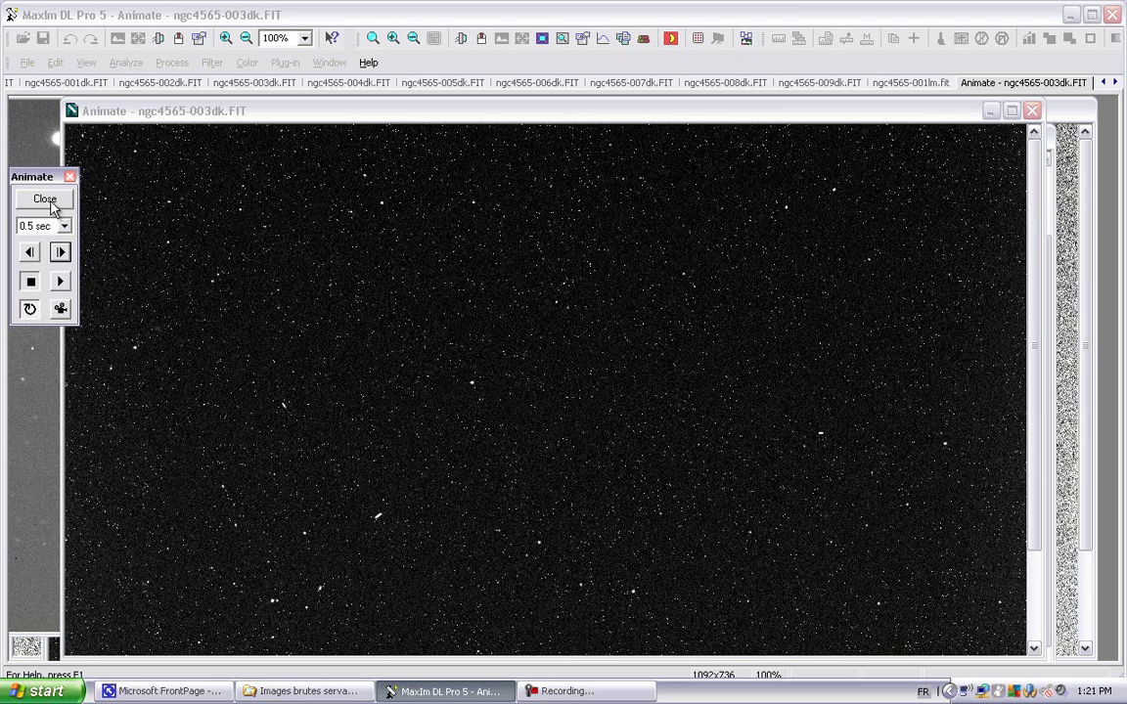
{"action": "left_click", "coordinate": [51, 205]}
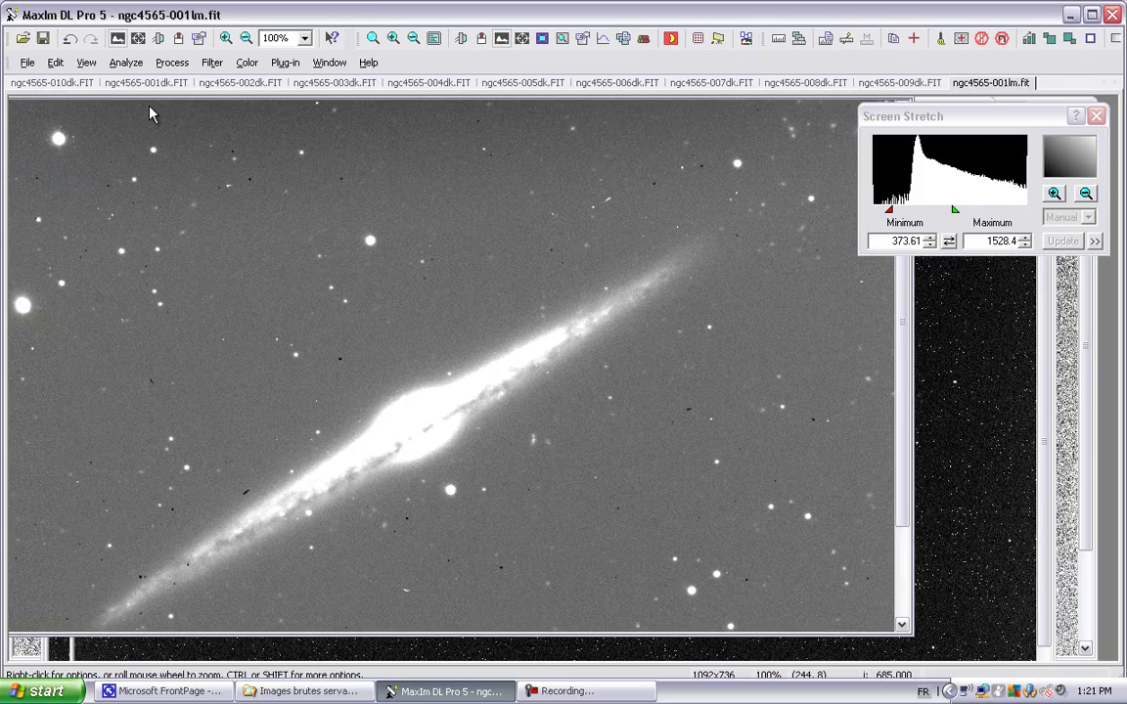
Display the dark frame ngc4565-001dk.FIT and move its window down to uncover part of the light frame behind it.
{"action": "left_click", "coordinate": [139, 83]}
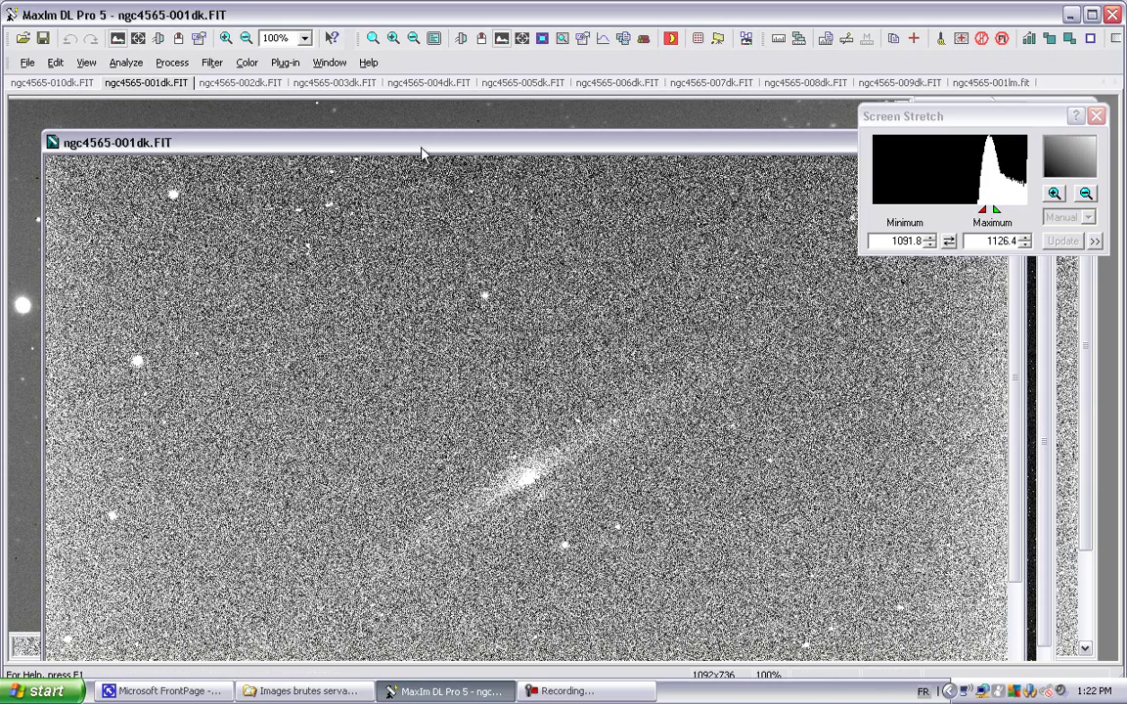
{"action": "left_click_drag", "start_coordinate": [421, 154], "coordinate": [468, 167]}
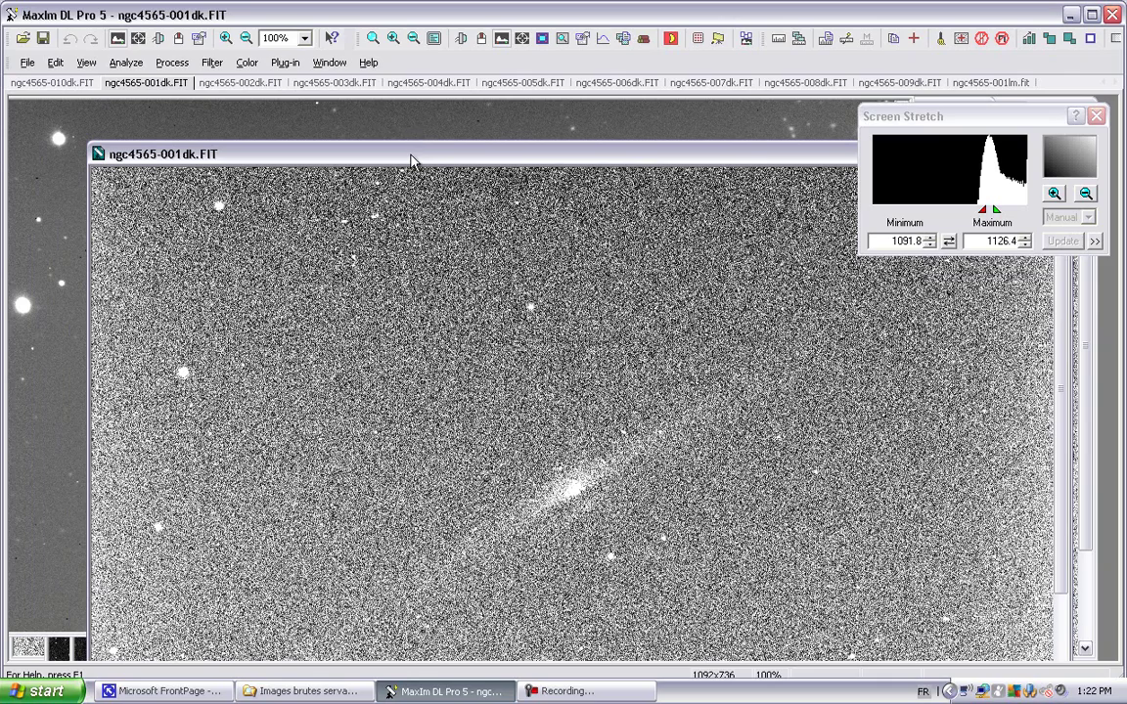
{"action": "left_click_drag", "start_coordinate": [411, 161], "coordinate": [371, 243]}
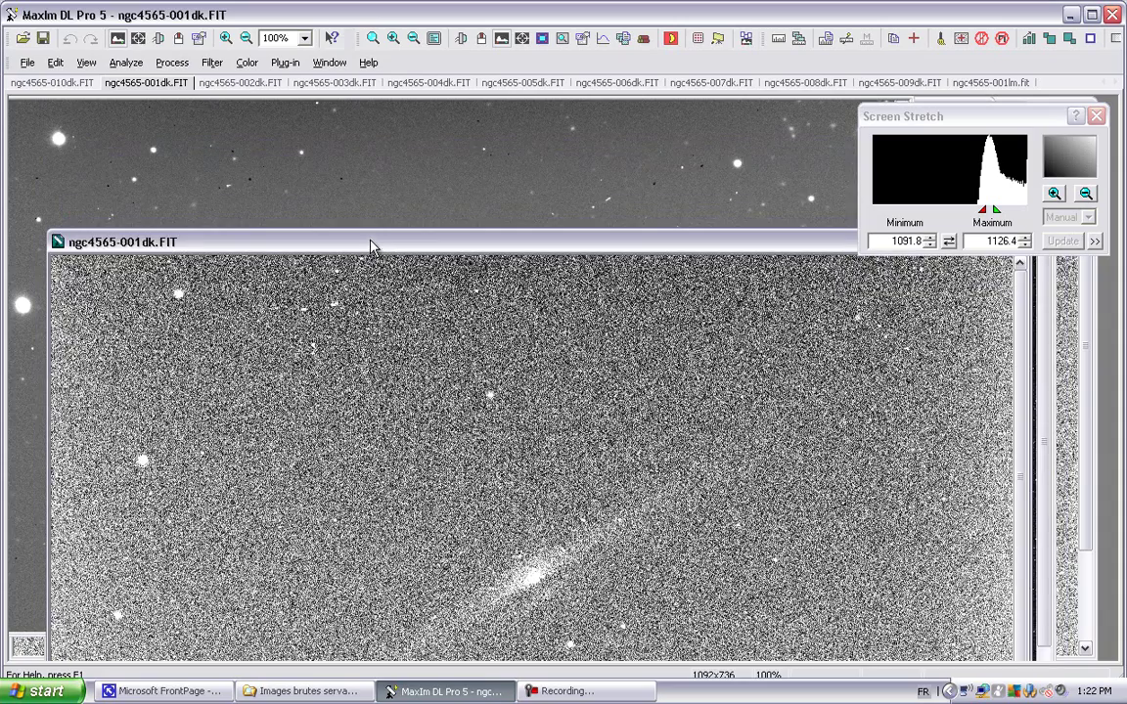
Undo the dark subtraction on ngc4565-001lm.fit and bring ngc4565-001dk.FIT back to the front.
{"action": "left_click", "coordinate": [409, 172]}
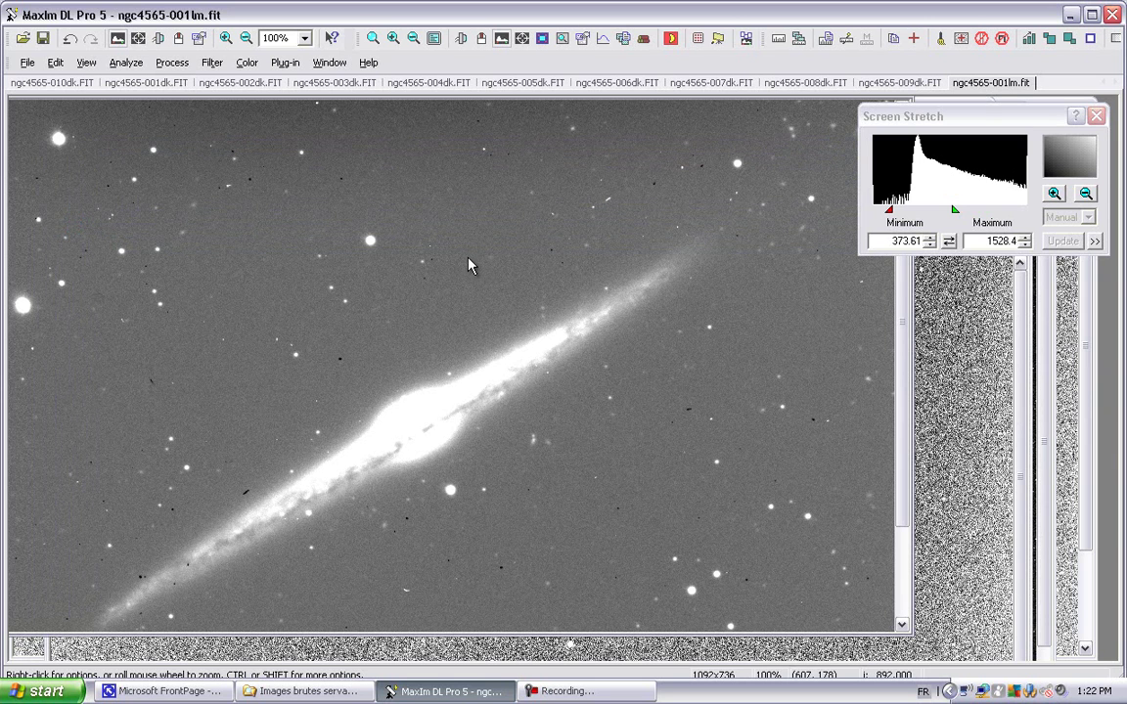
{"action": "left_click", "coordinate": [69, 46]}
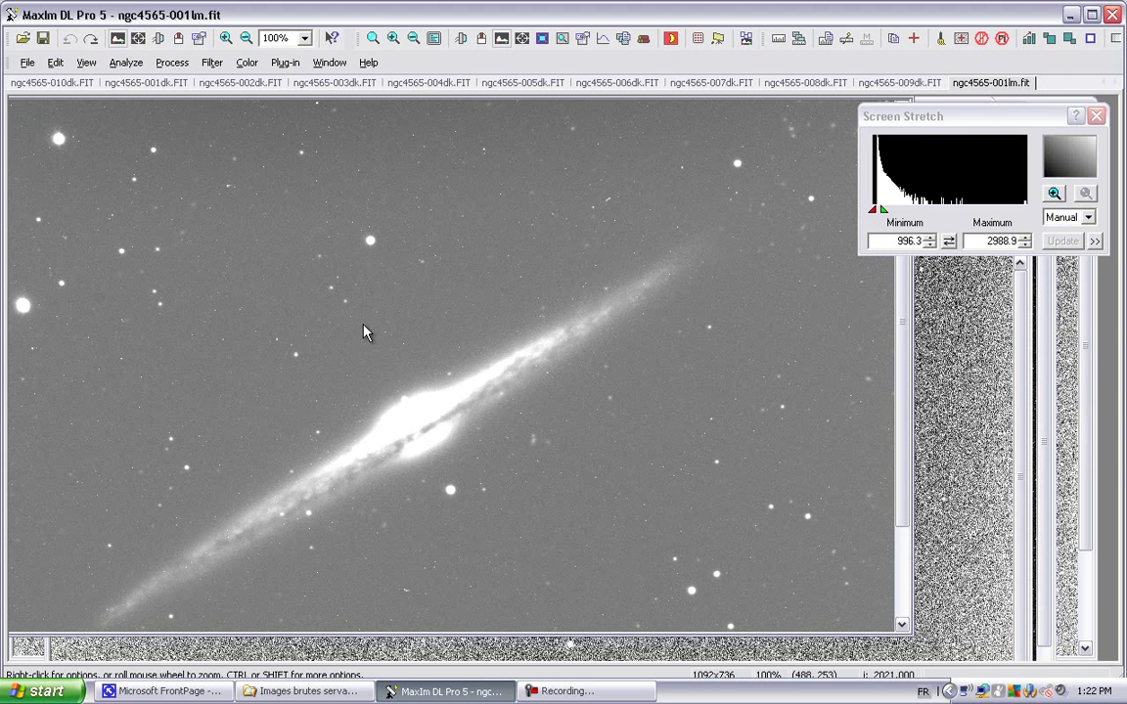
{"action": "left_click", "coordinate": [946, 443]}
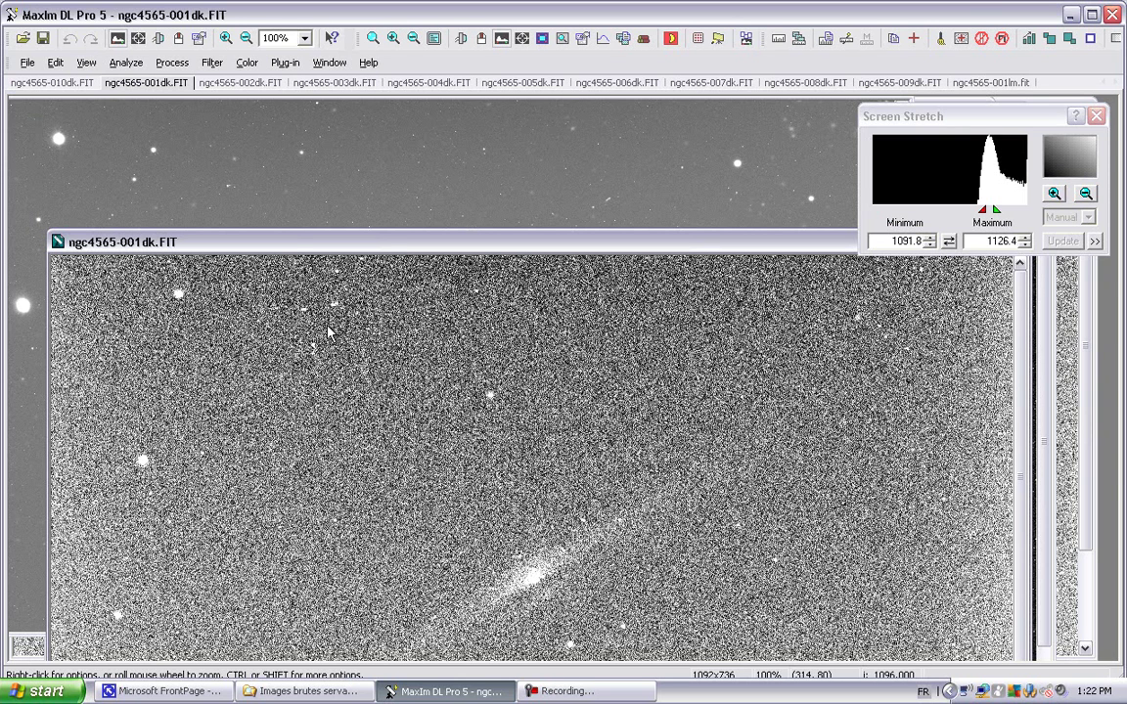
Open the Stack tool and remove the existing Flat group from its image list.
{"action": "left_click", "coordinate": [178, 67]}
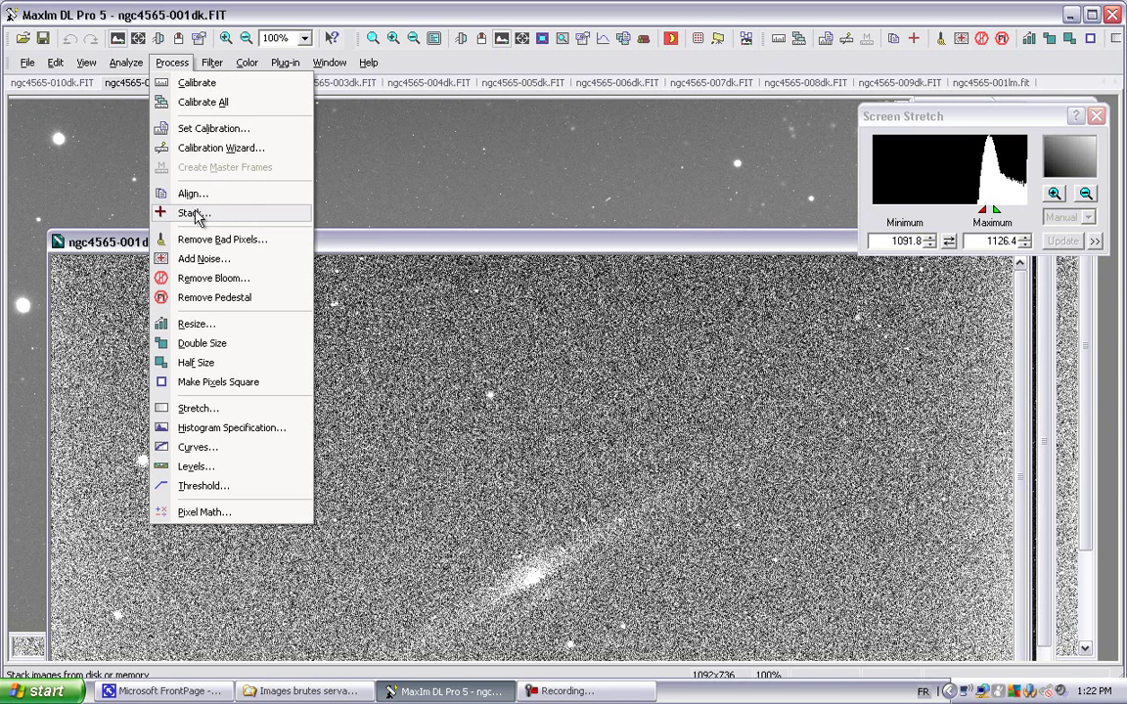
{"action": "left_click", "coordinate": [194, 213]}
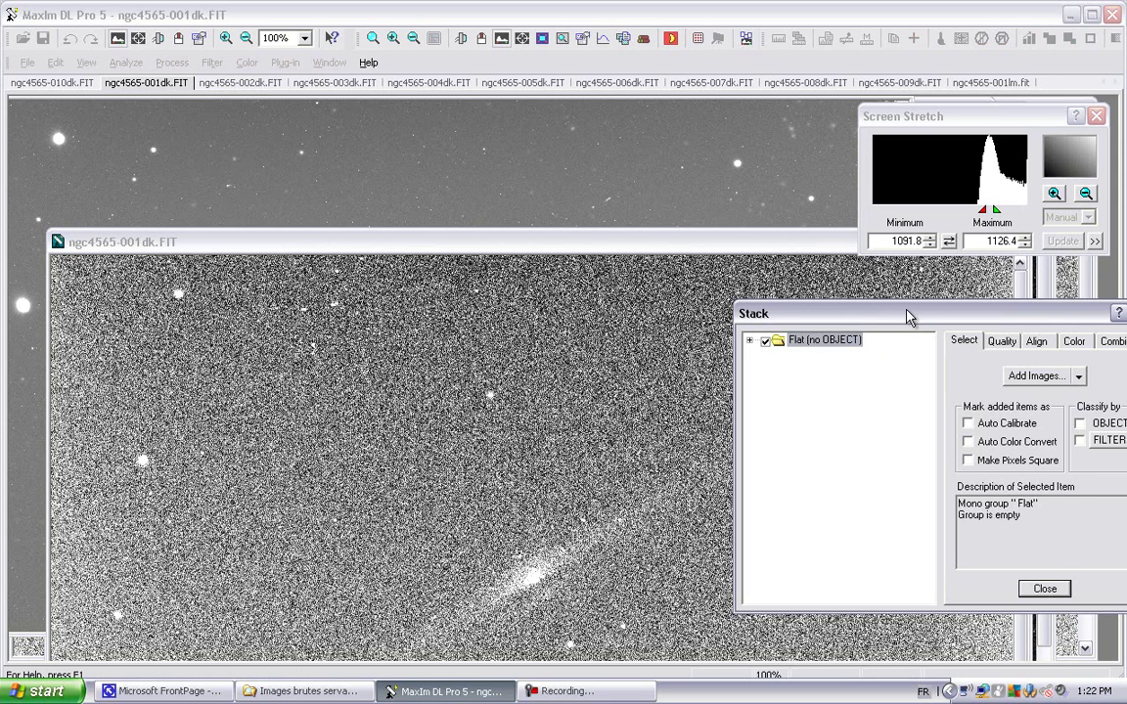
{"action": "left_click_drag", "start_coordinate": [902, 325], "coordinate": [692, 269]}
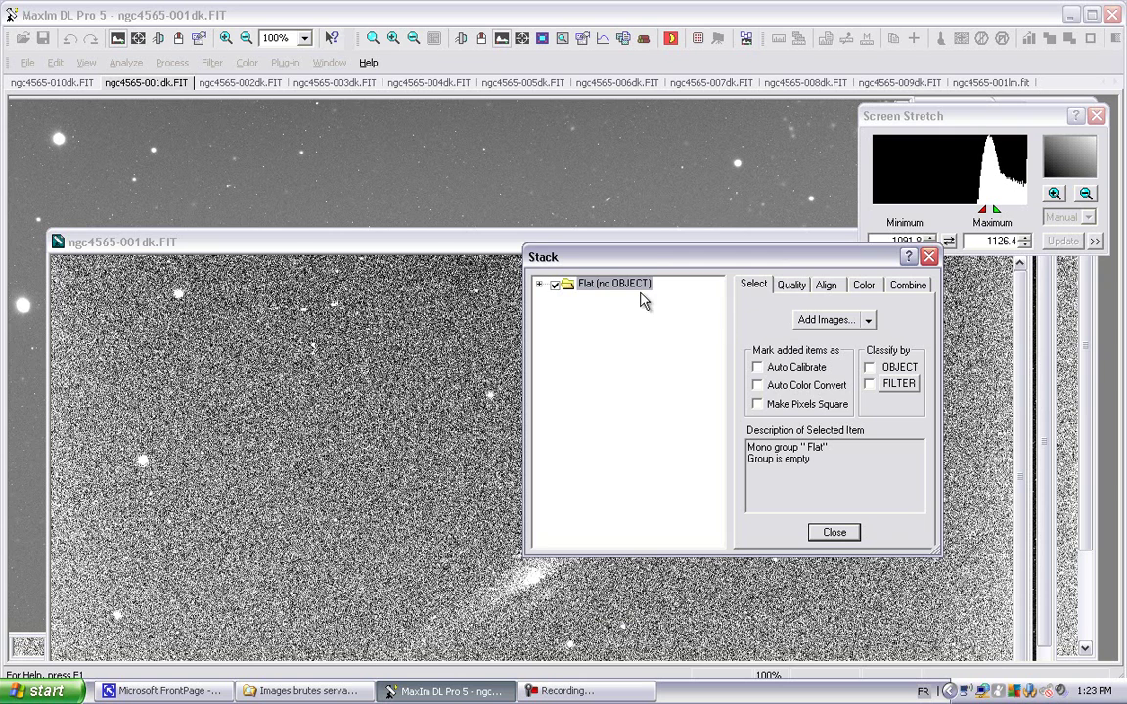
{"action": "right_click", "coordinate": [594, 288]}
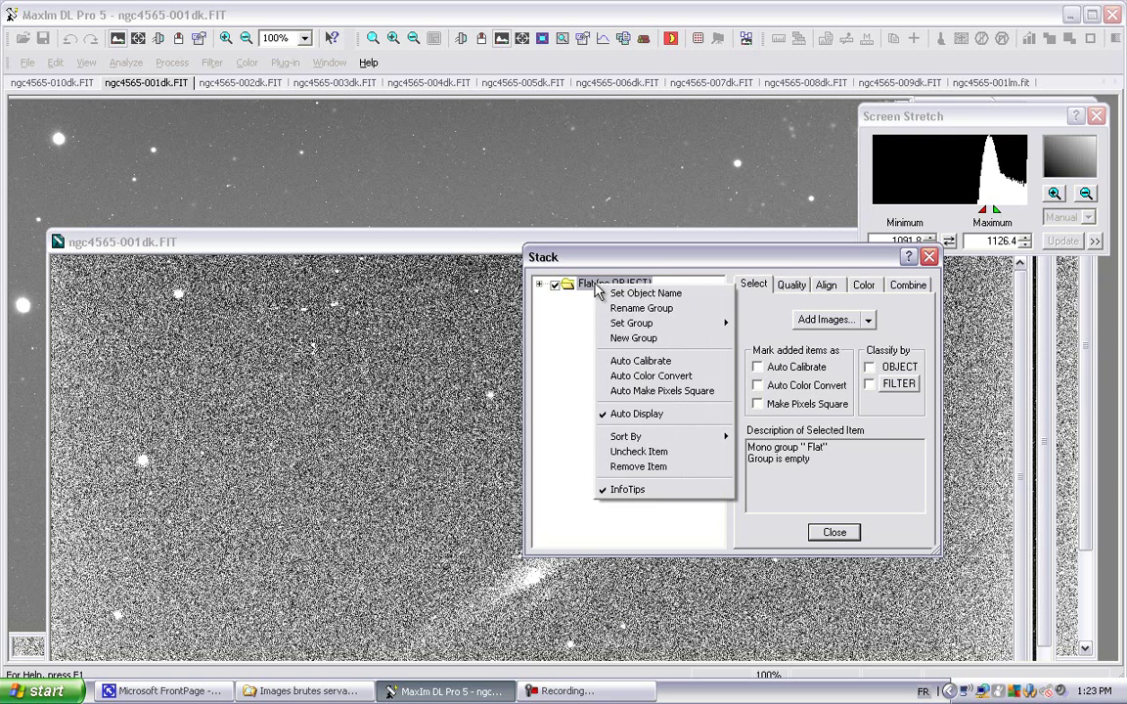
{"action": "left_click", "coordinate": [634, 468]}
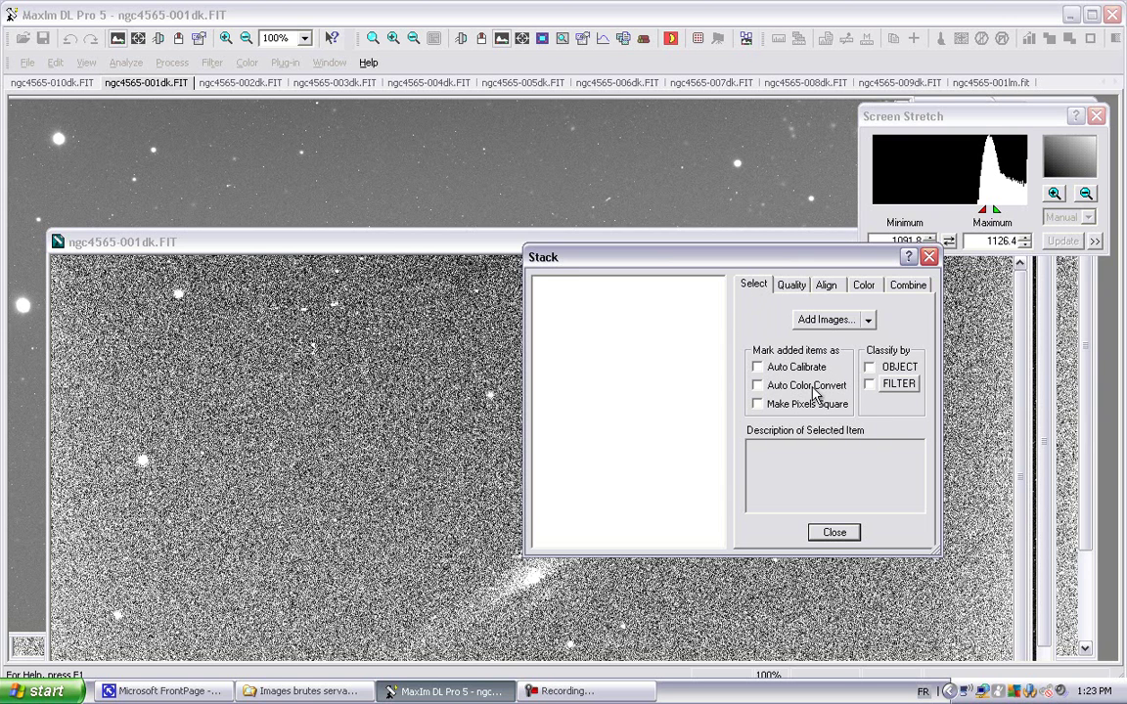
Add all the available ngc4565 images, dark frames and light frame included, to the stack's image list.
{"action": "left_click", "coordinate": [847, 320]}
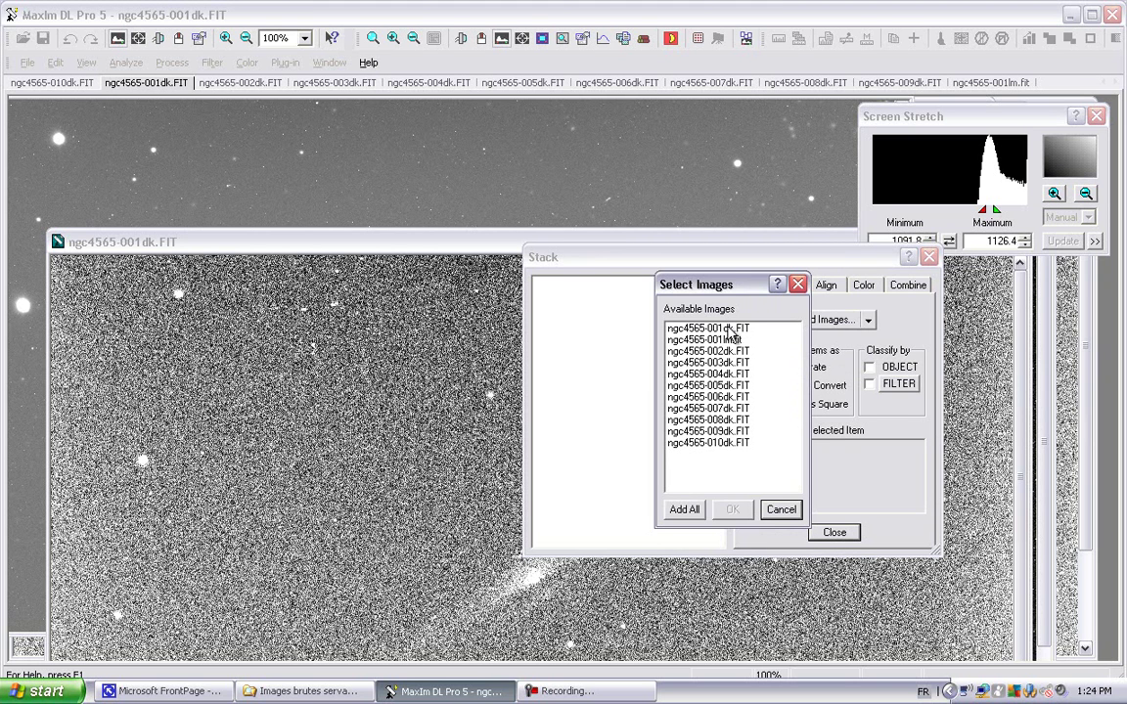
{"action": "left_click", "coordinate": [729, 329]}
{"action": "left_click", "coordinate": [726, 351], "text": "ctrl"}
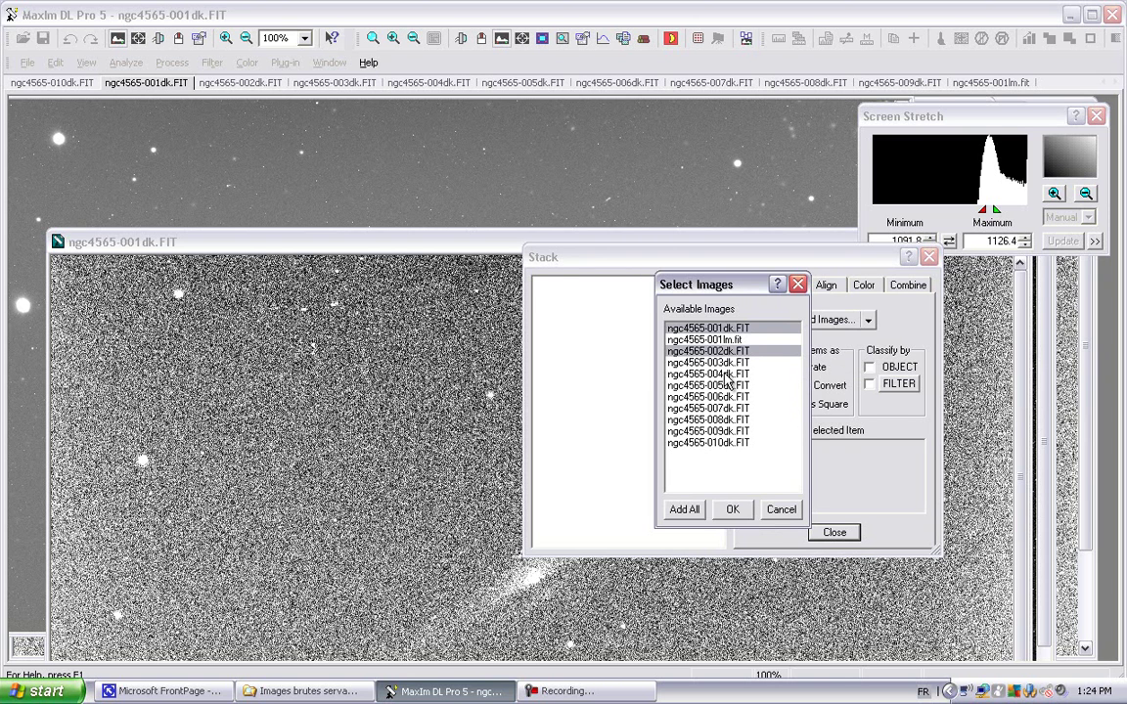
{"action": "left_click", "coordinate": [725, 375], "text": "ctrl"}
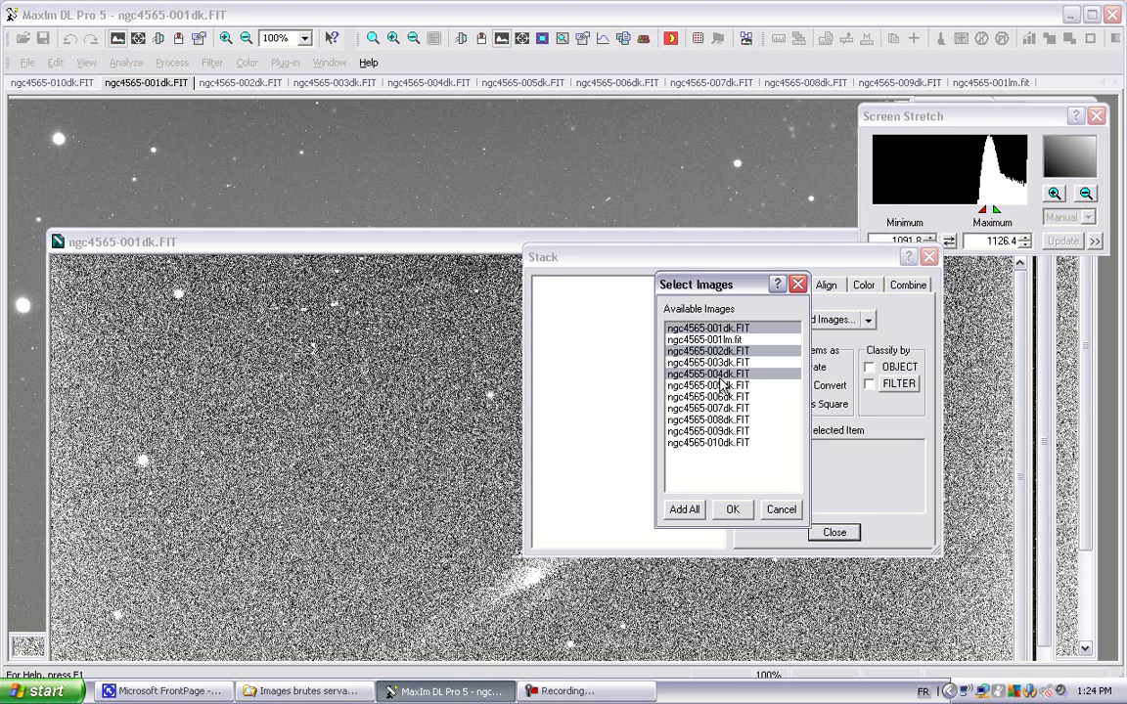
{"action": "left_click", "coordinate": [714, 375]}
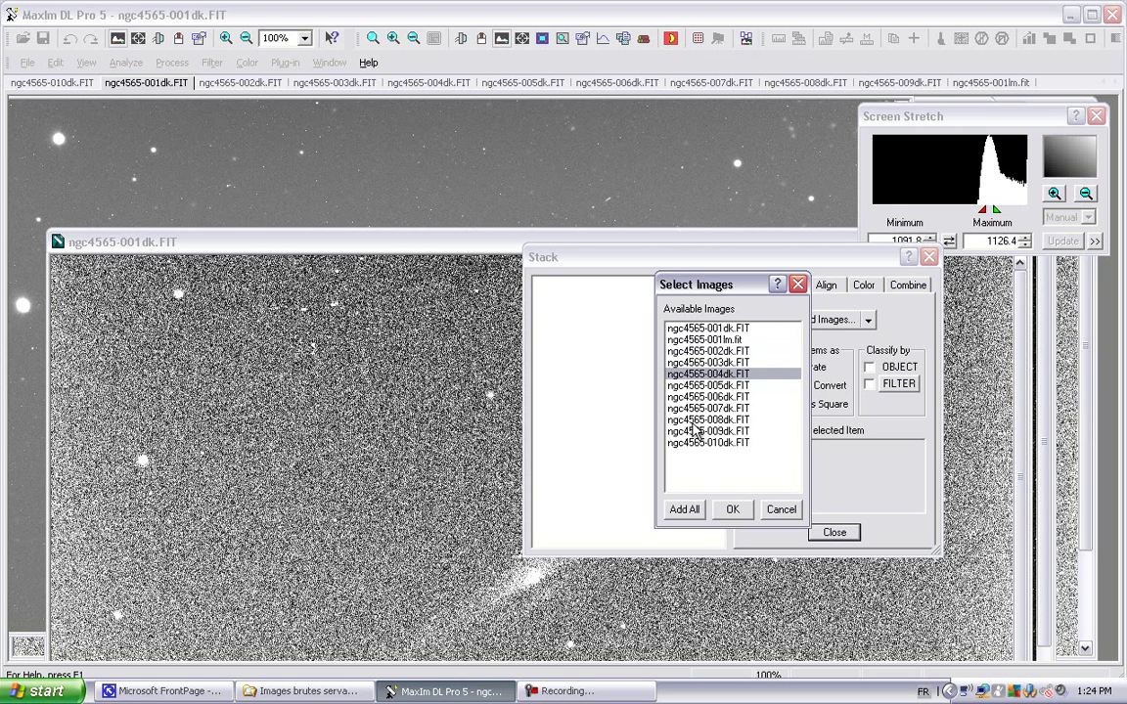
{"action": "left_click", "coordinate": [685, 510]}
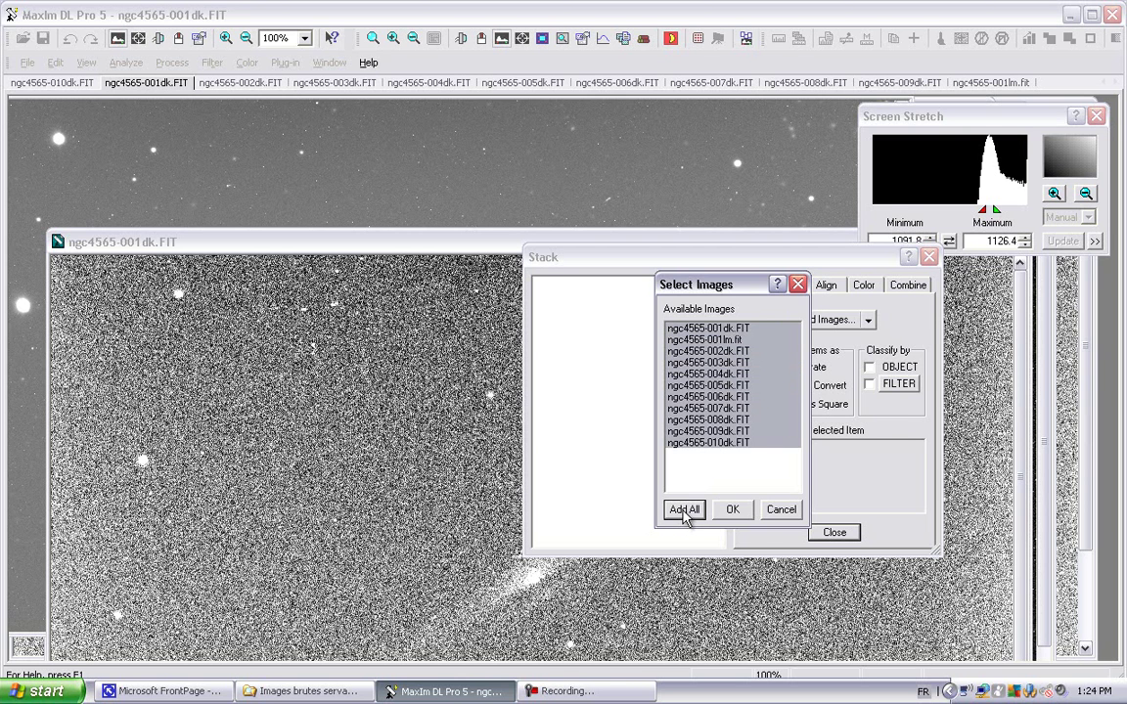
{"action": "left_click", "coordinate": [735, 513]}
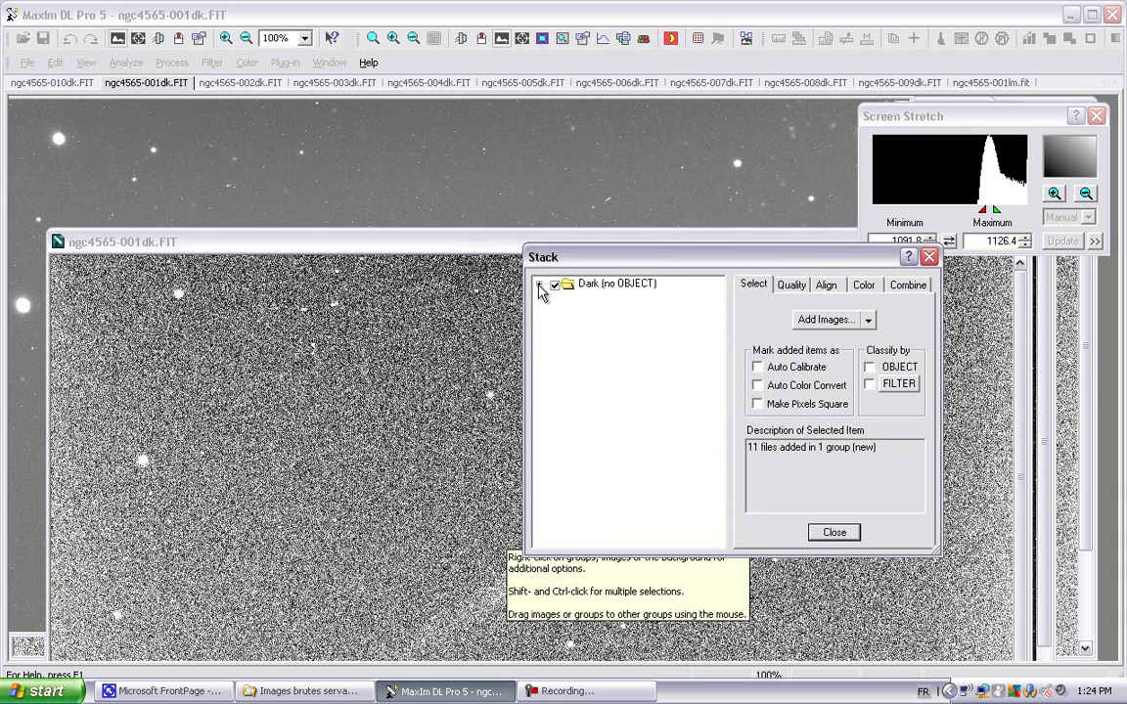
Expand the Dark group, step through its images and exclude the light frame ngc4565-001lm.fit from the stack.
{"action": "left_click", "coordinate": [540, 290]}
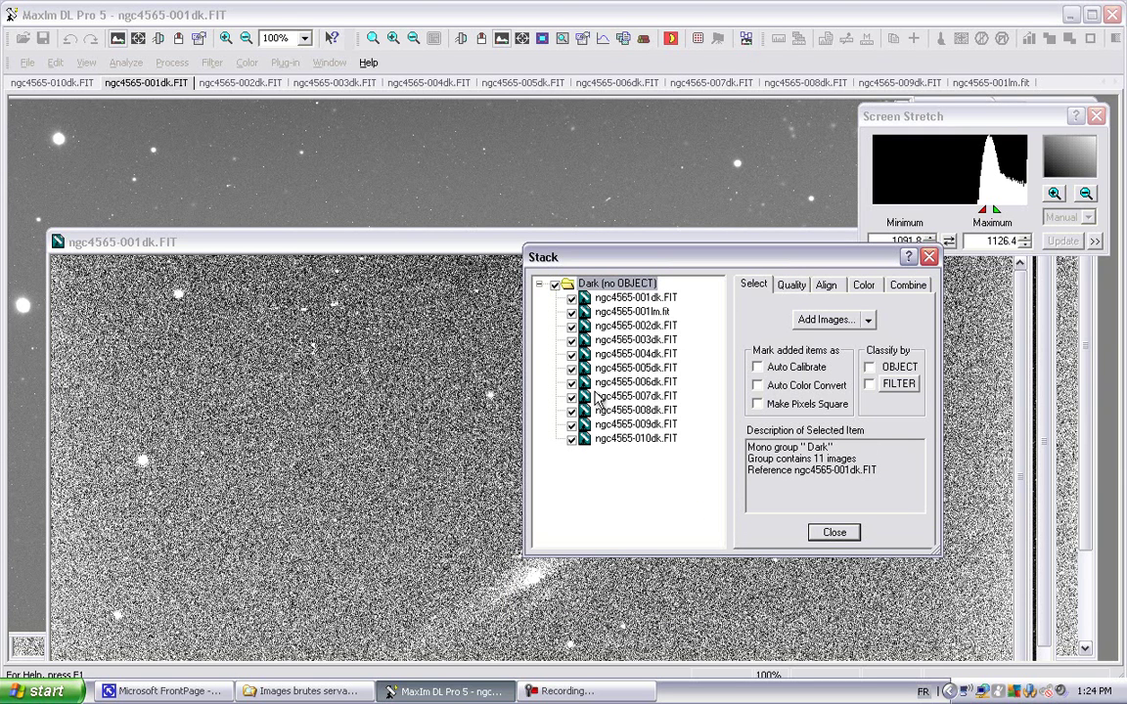
{"action": "left_click", "coordinate": [631, 313]}
{"action": "left_click", "coordinate": [633, 327]}
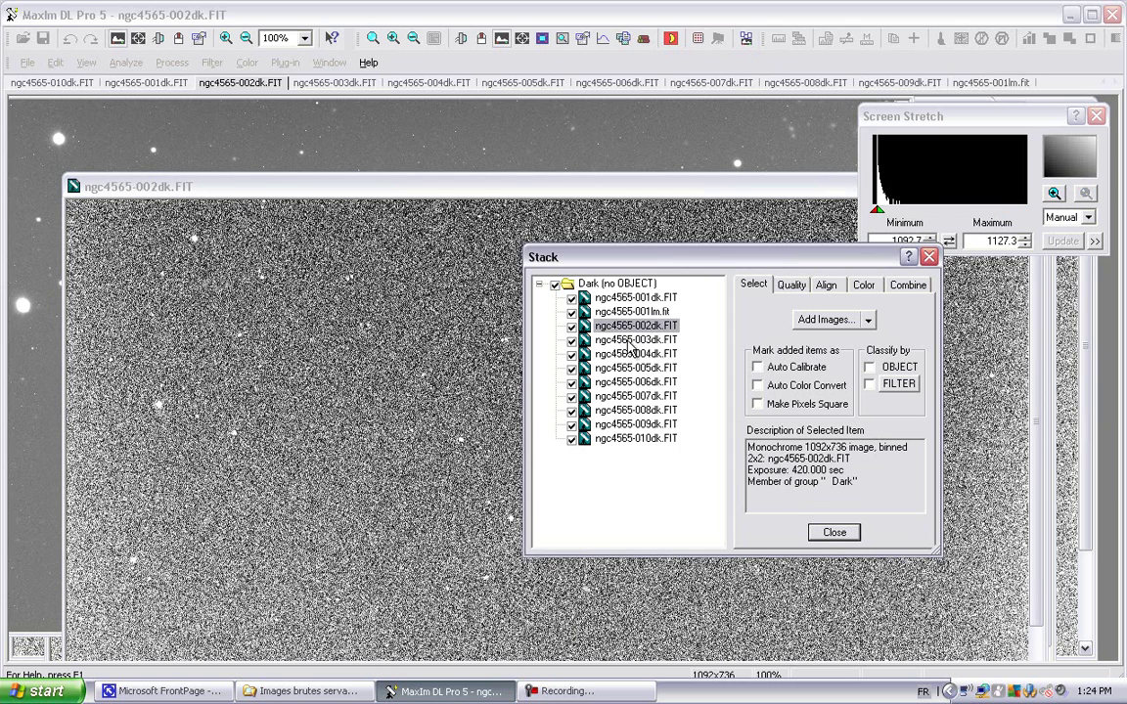
{"action": "left_click", "coordinate": [630, 340]}
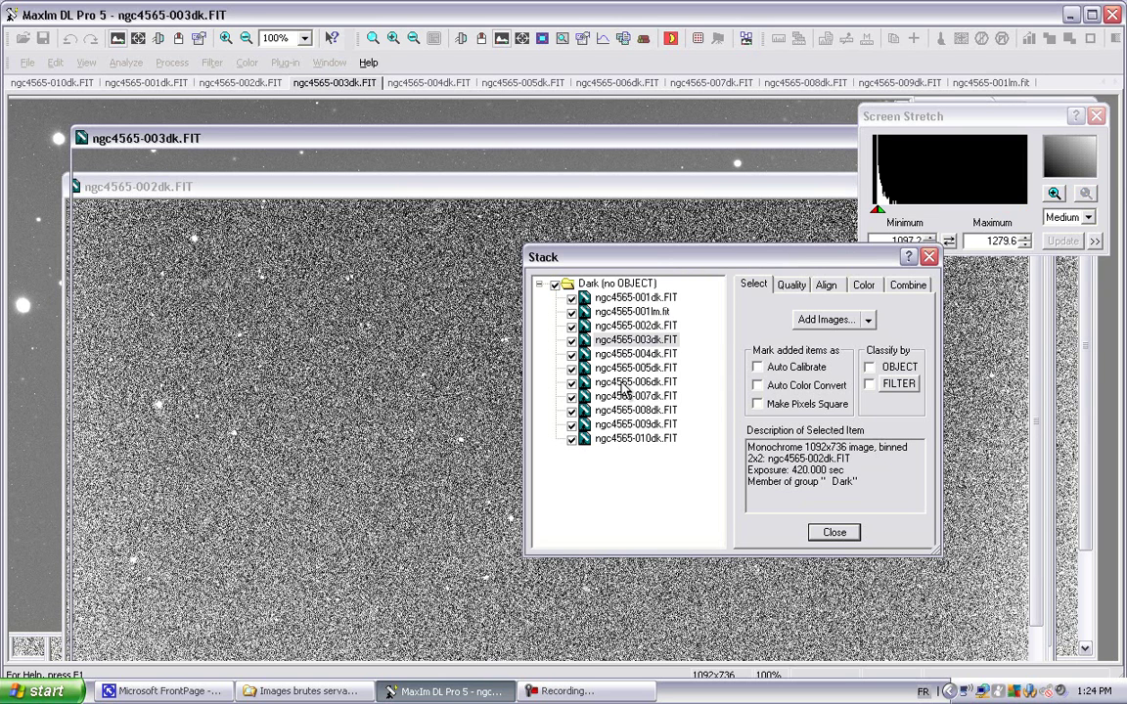
{"action": "key", "text": "Down"}
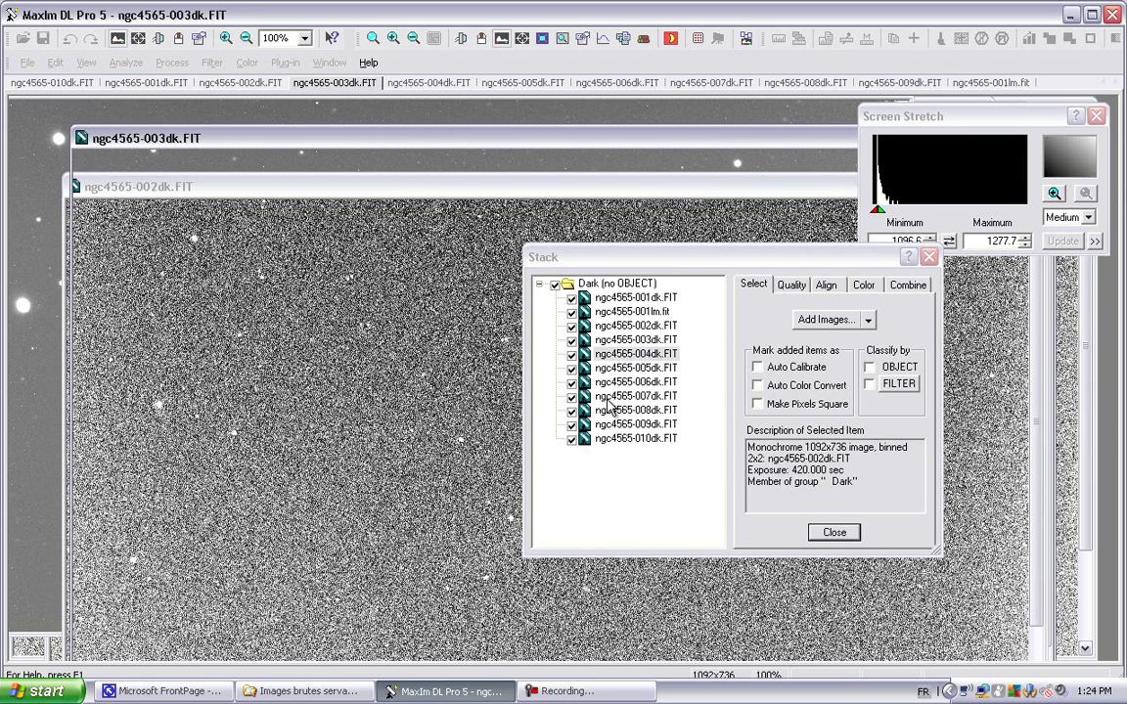
{"action": "key", "text": "Down"}
{"action": "key", "text": "Down"}
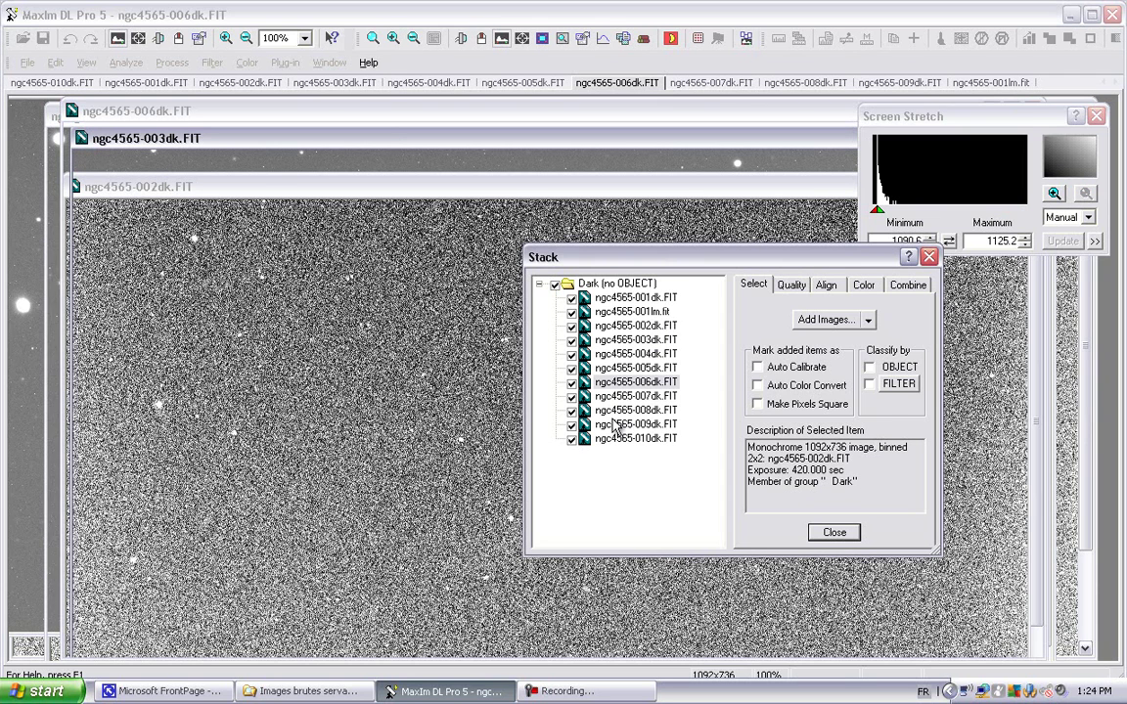
{"action": "key", "text": "Down"}
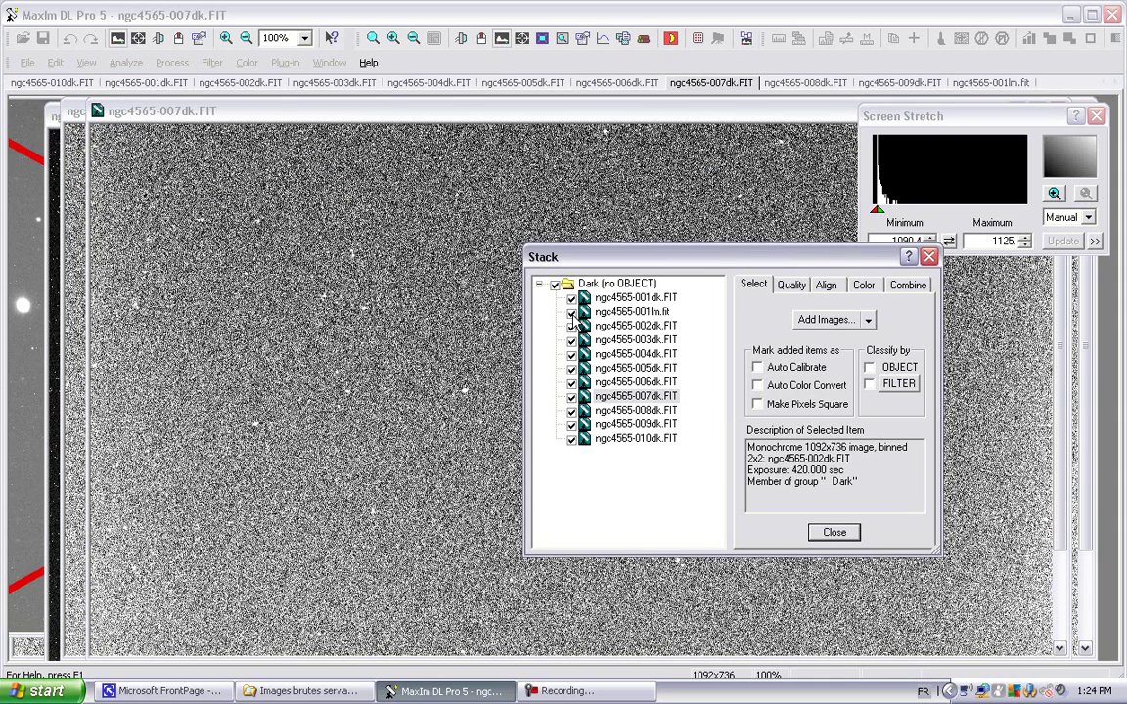
{"action": "left_click", "coordinate": [574, 313]}
{"action": "left_click", "coordinate": [572, 312]}
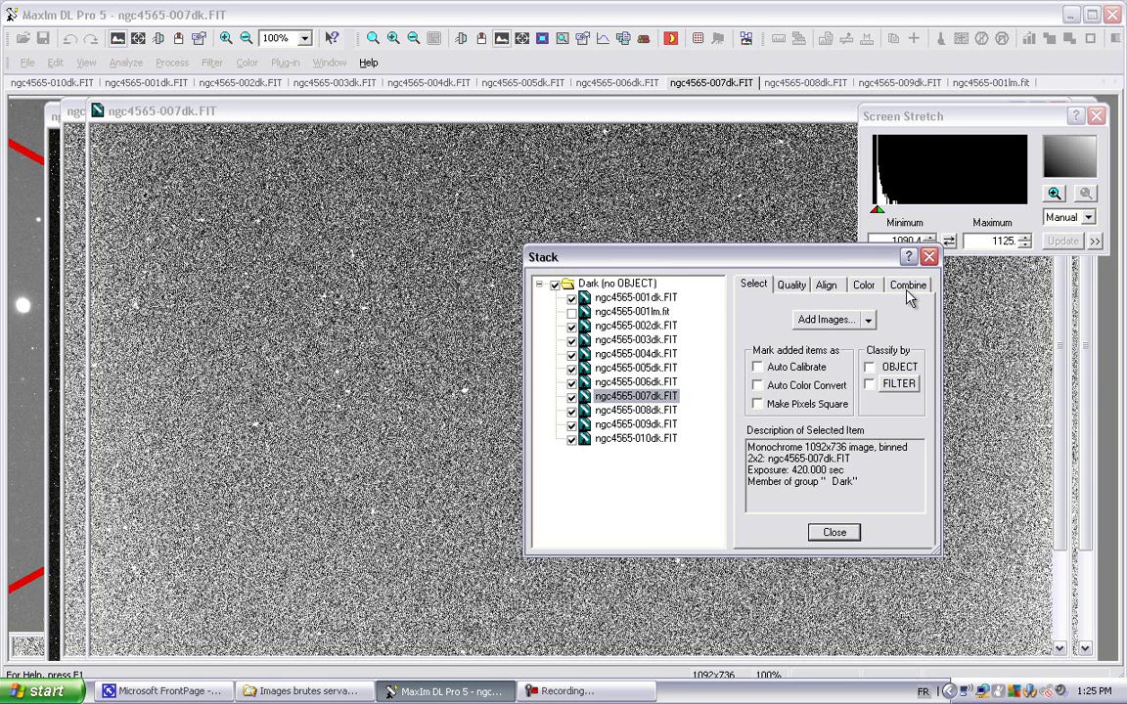
Review the stack's quality criteria, alignment modes, color settings and available combine methods.
{"action": "left_click", "coordinate": [791, 285]}
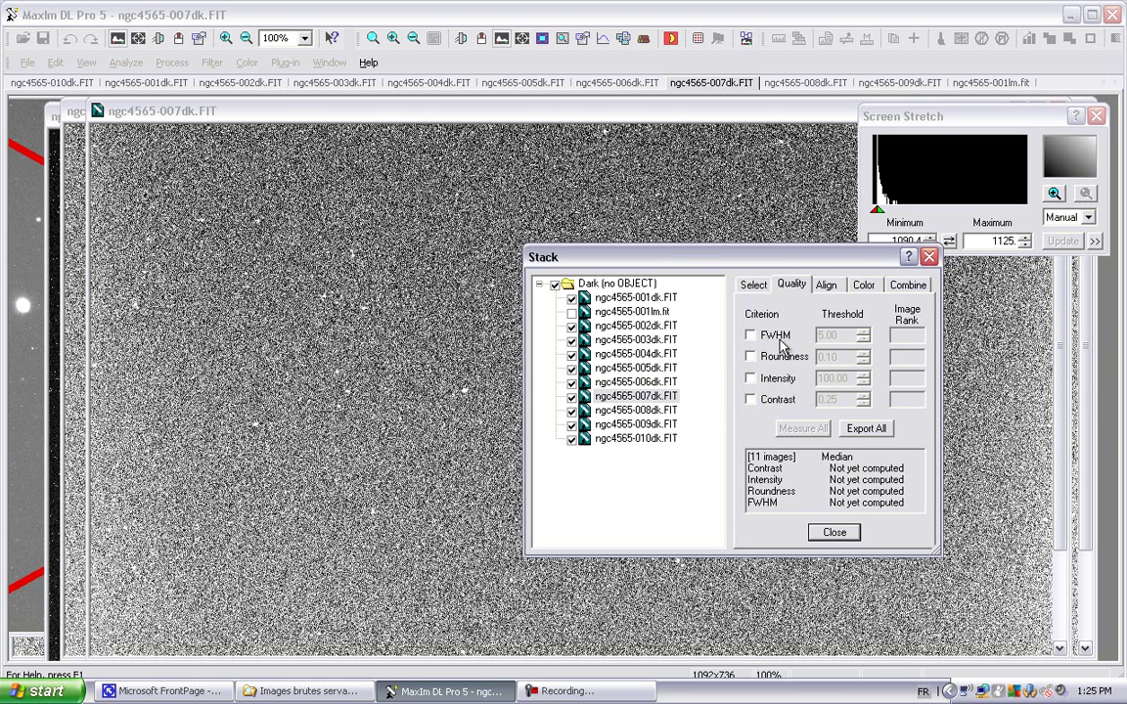
{"action": "left_click", "coordinate": [832, 287]}
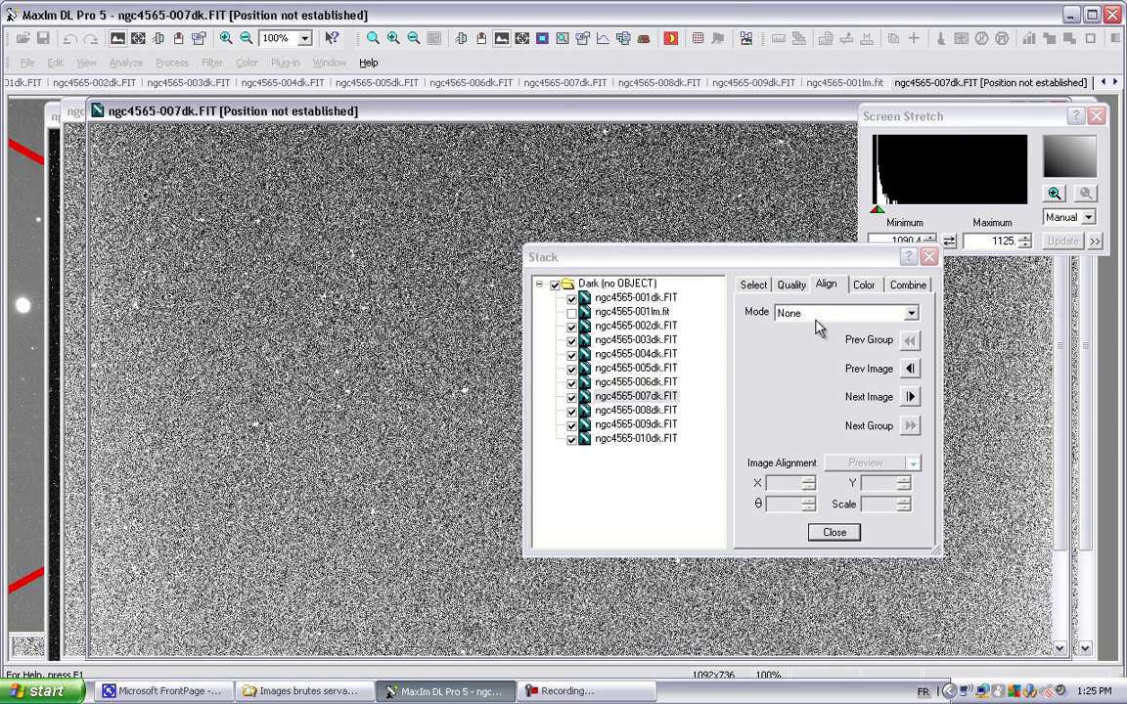
{"action": "left_click", "coordinate": [909, 315]}
{"action": "left_click", "coordinate": [911, 315]}
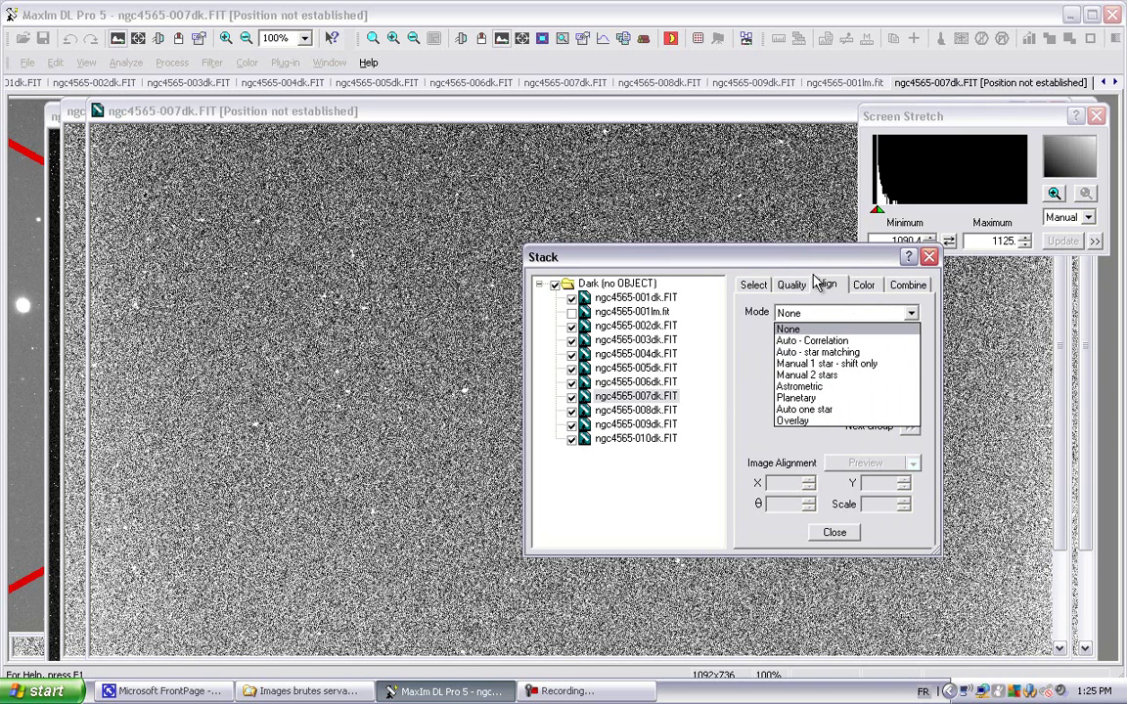
{"action": "left_click", "coordinate": [867, 288]}
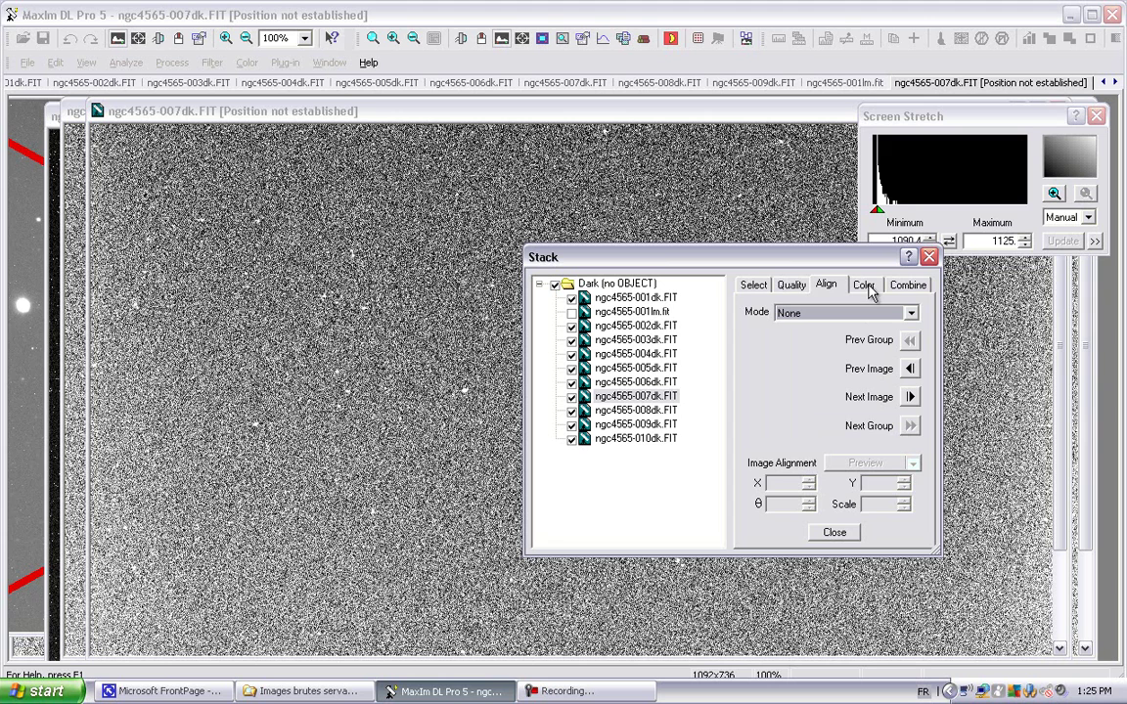
{"action": "left_click", "coordinate": [866, 293]}
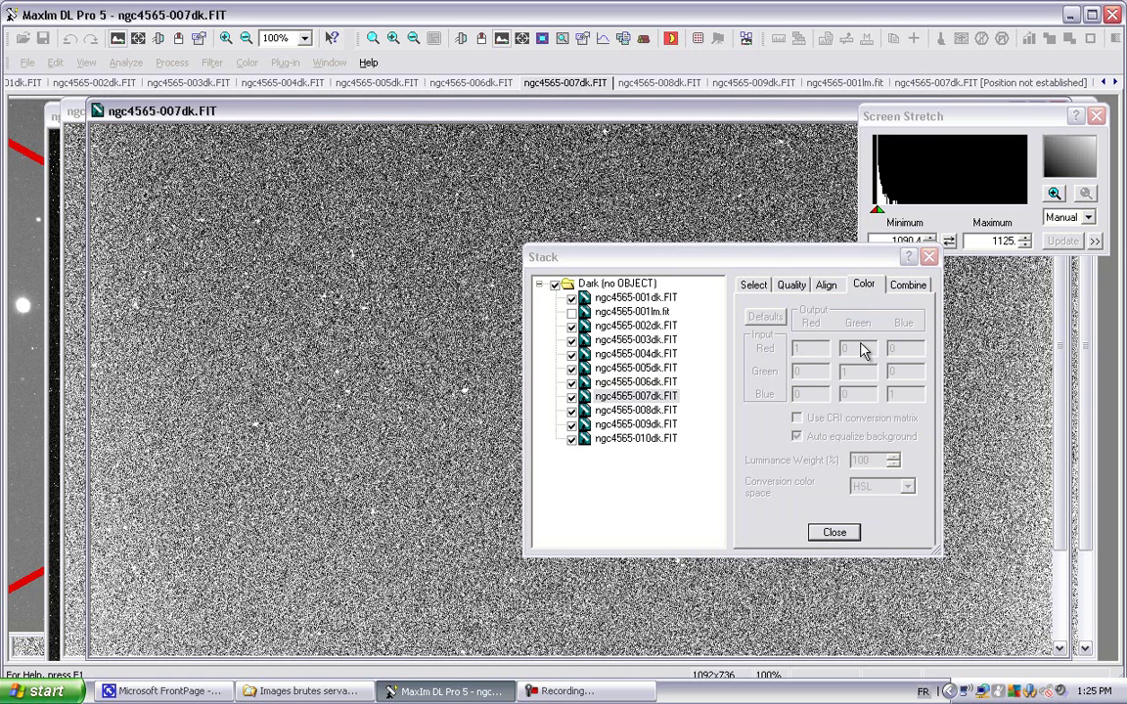
{"action": "left_click", "coordinate": [919, 289]}
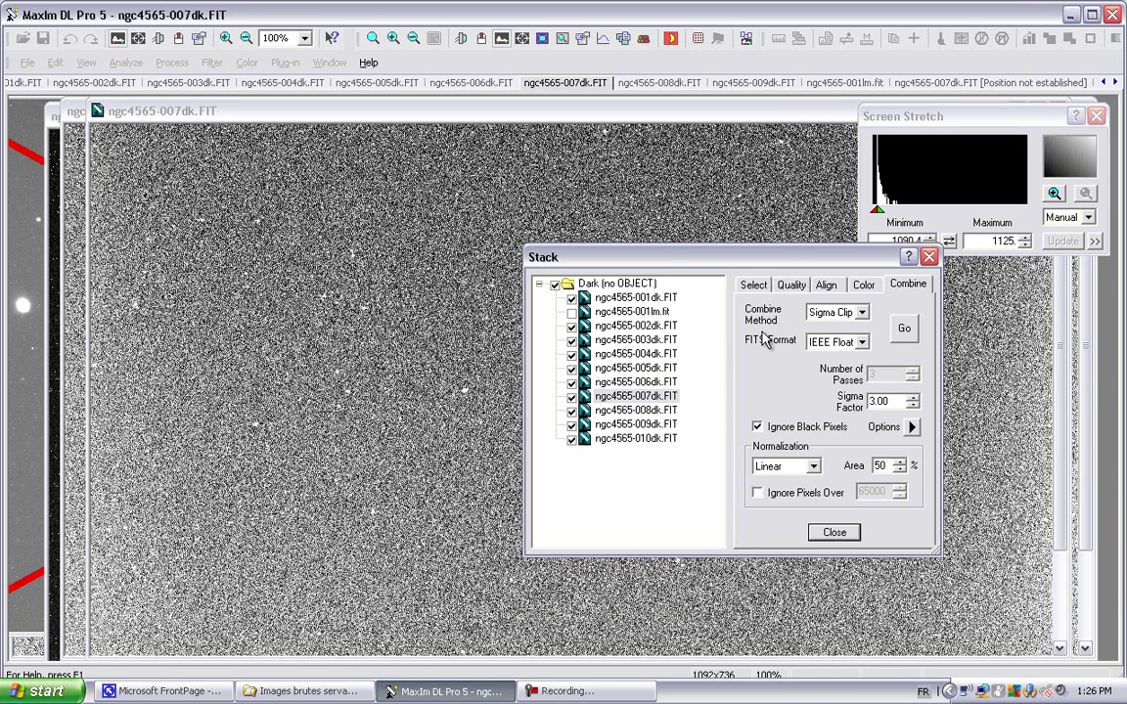
{"action": "left_click", "coordinate": [862, 313]}
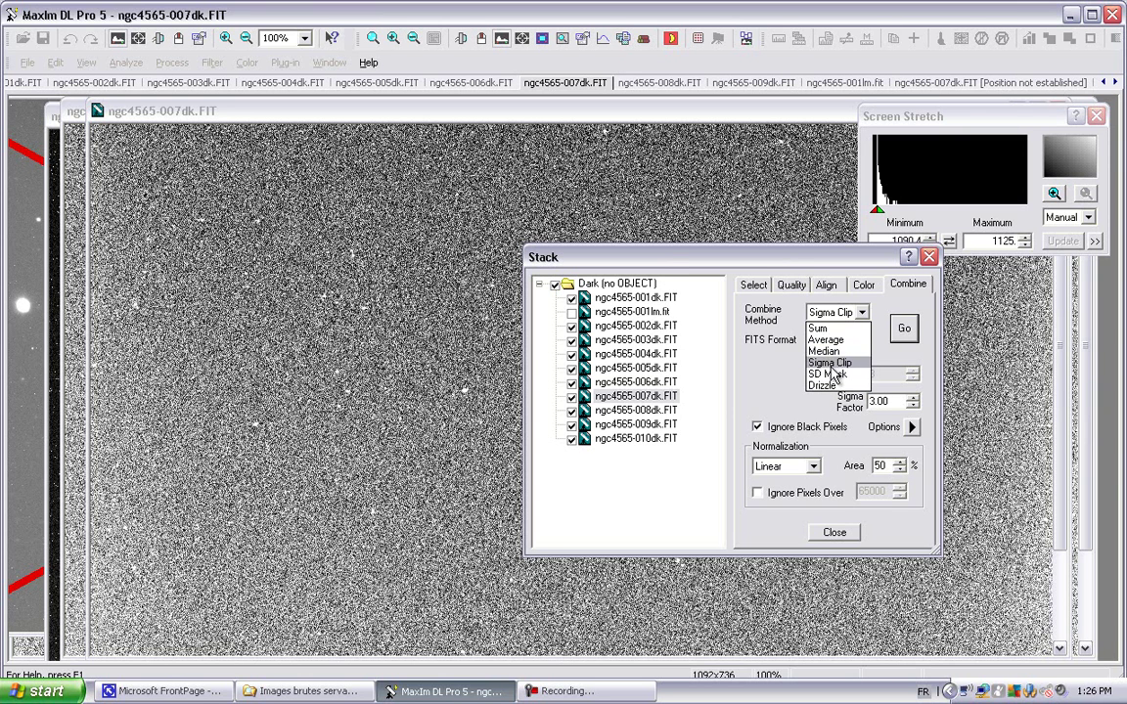
{"action": "left_click", "coordinate": [772, 392]}
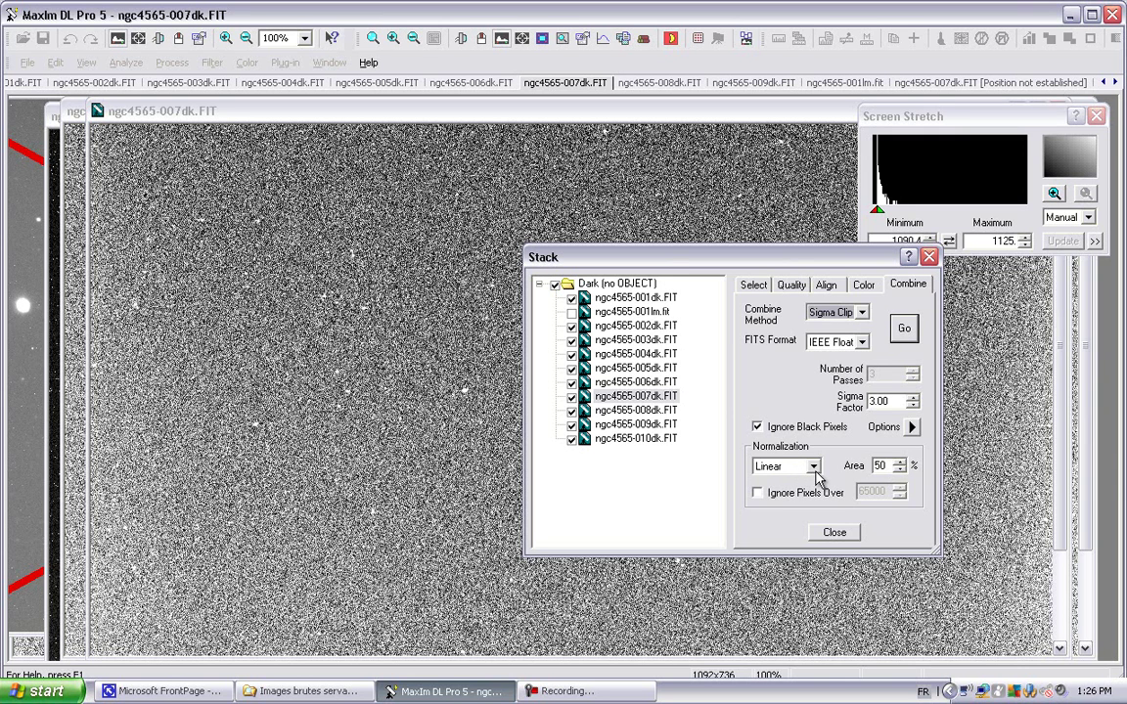
Try the None and Linear normalization options for combining the images, ending with None.
{"action": "left_click", "coordinate": [814, 469]}
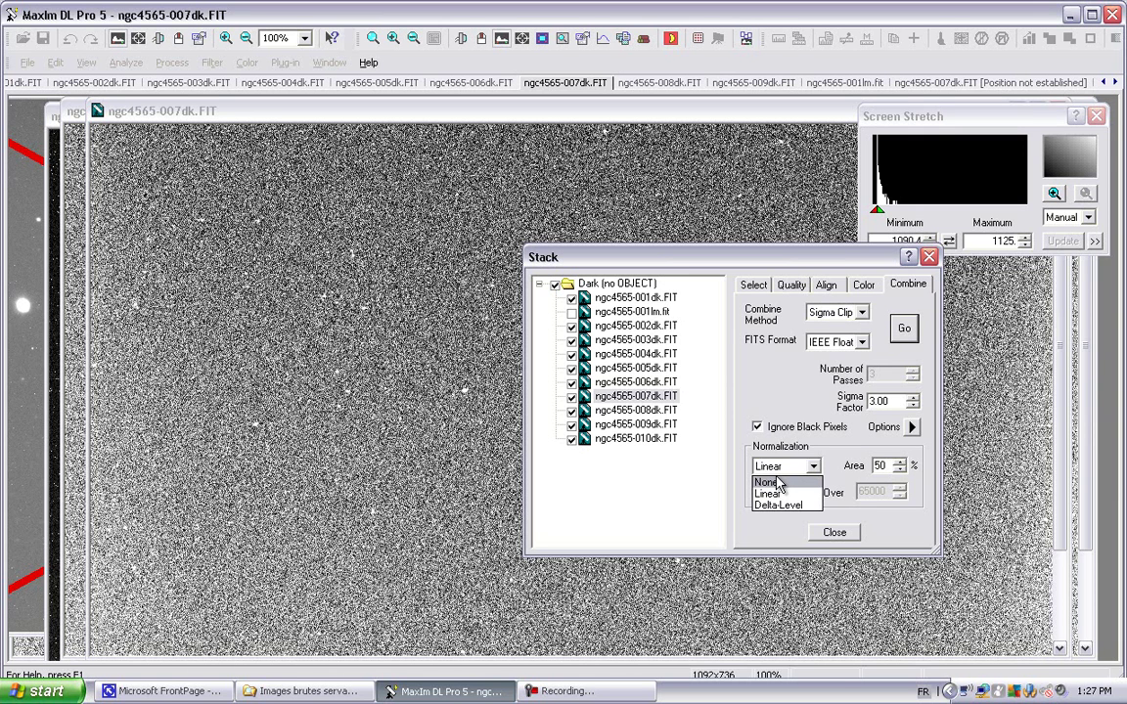
{"action": "left_click", "coordinate": [777, 482]}
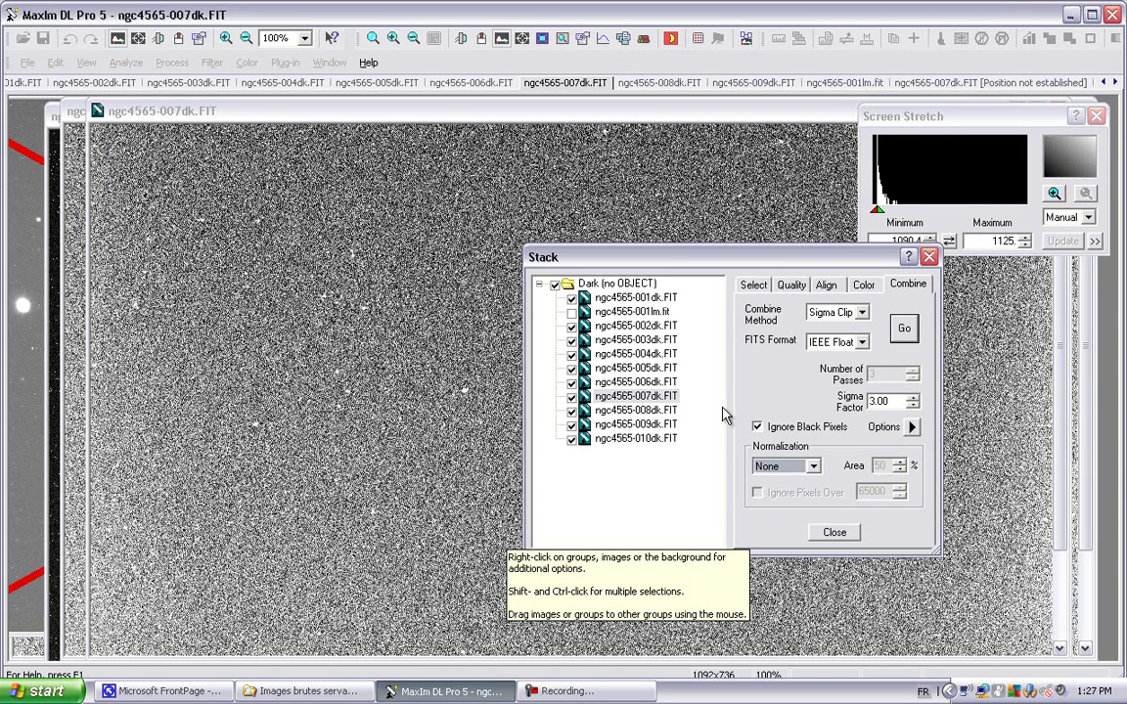
{"action": "left_click", "coordinate": [811, 469]}
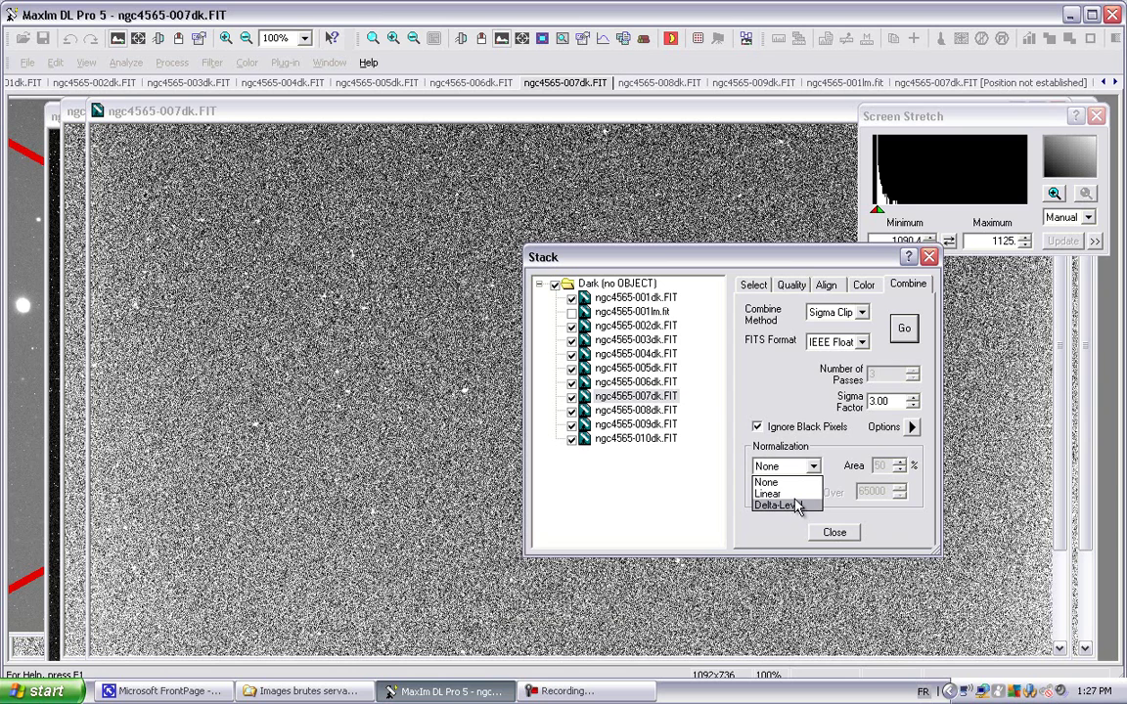
{"action": "left_click", "coordinate": [794, 495]}
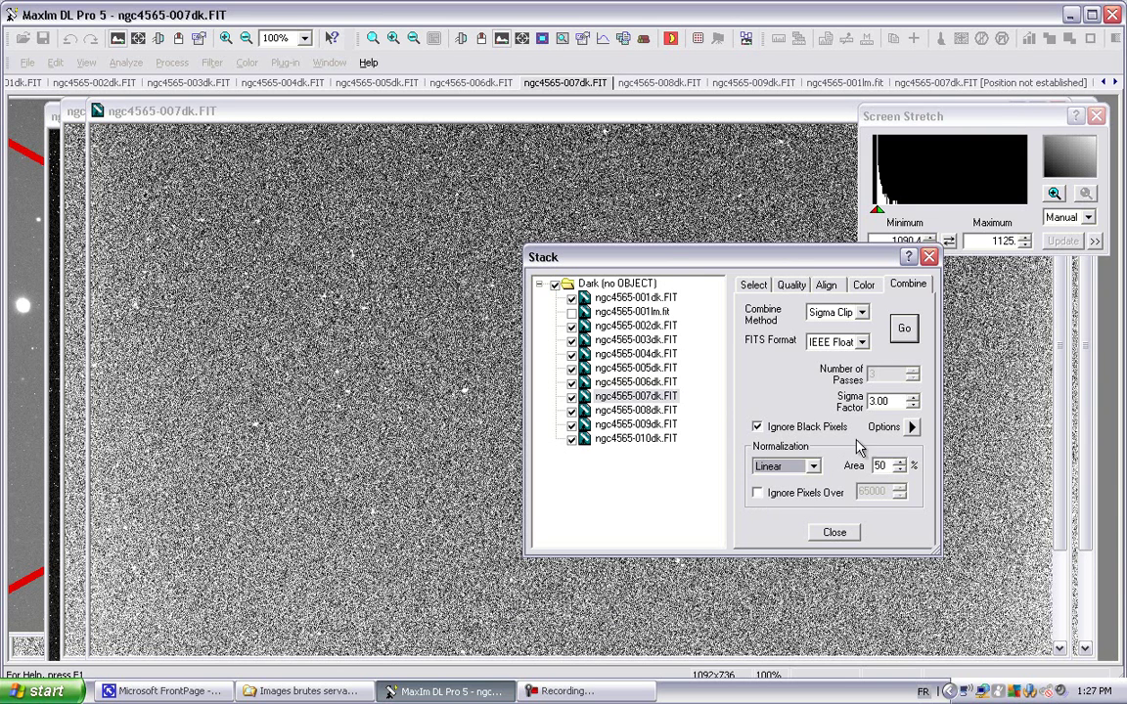
{"action": "left_click", "coordinate": [813, 466]}
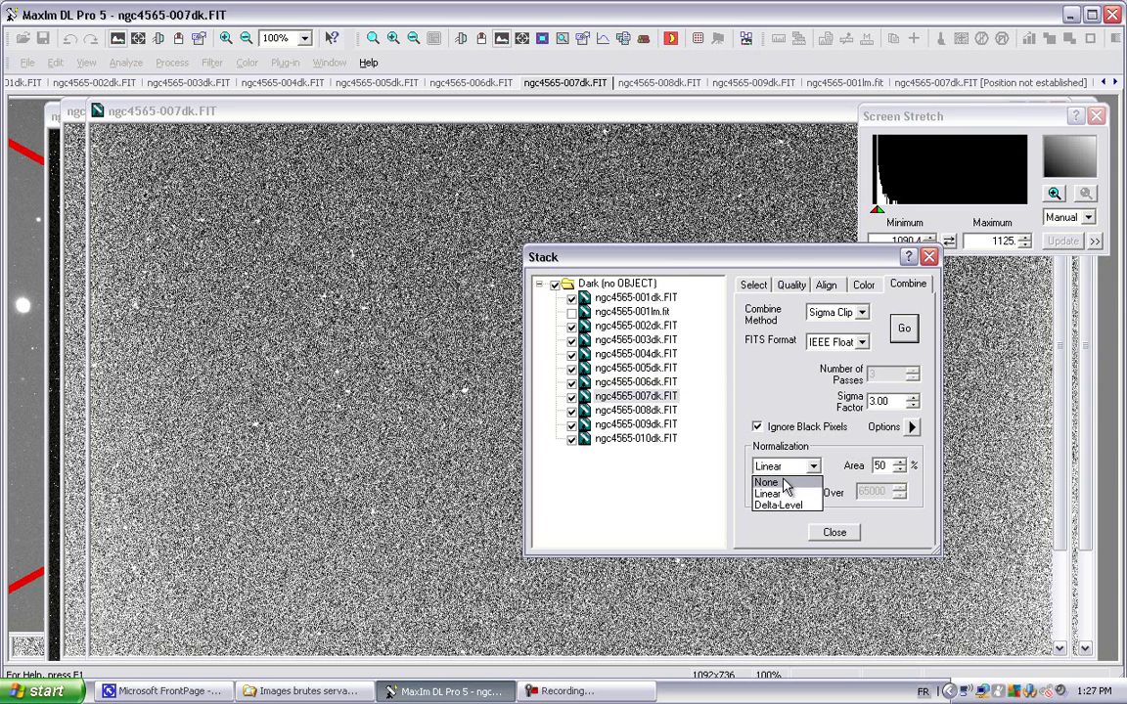
{"action": "left_click", "coordinate": [785, 483]}
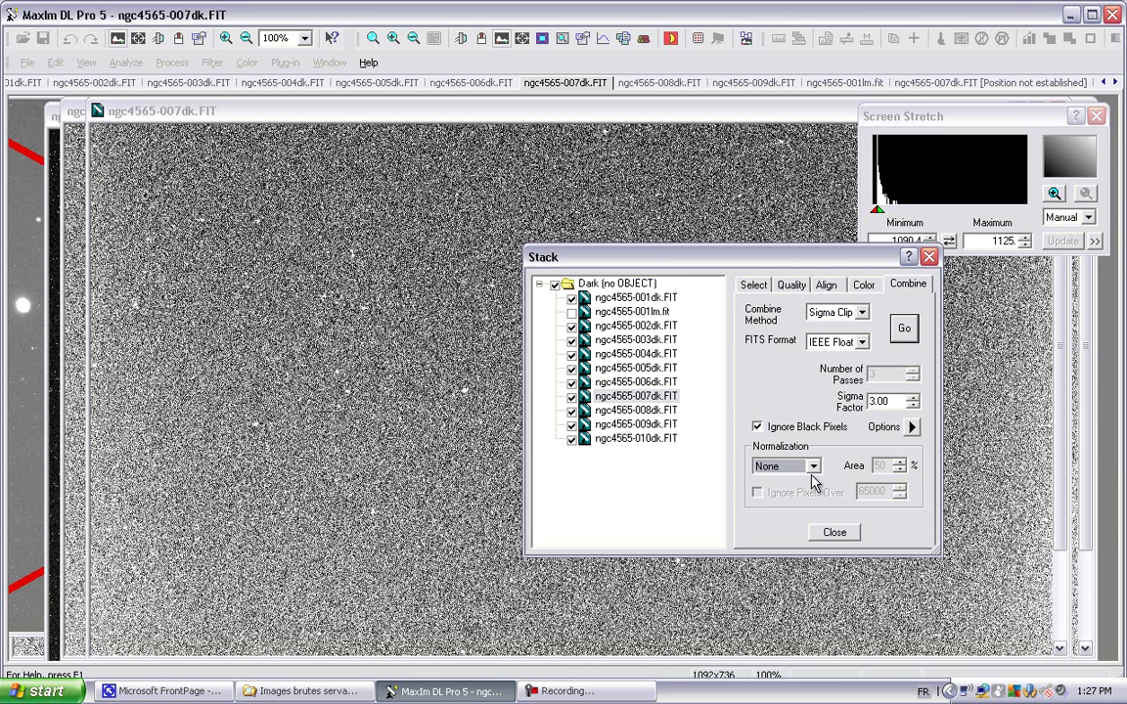
Combine the ten dark frames with the Average method and close the Stack tool.
{"action": "left_click", "coordinate": [854, 321]}
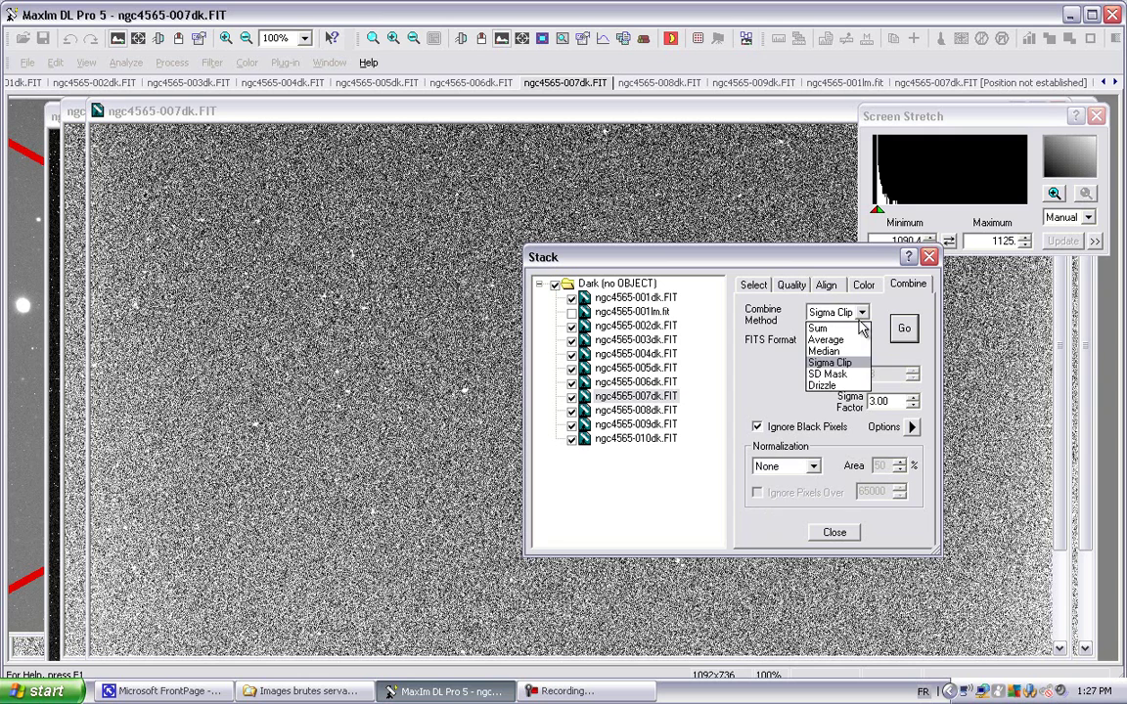
{"action": "left_click", "coordinate": [829, 347]}
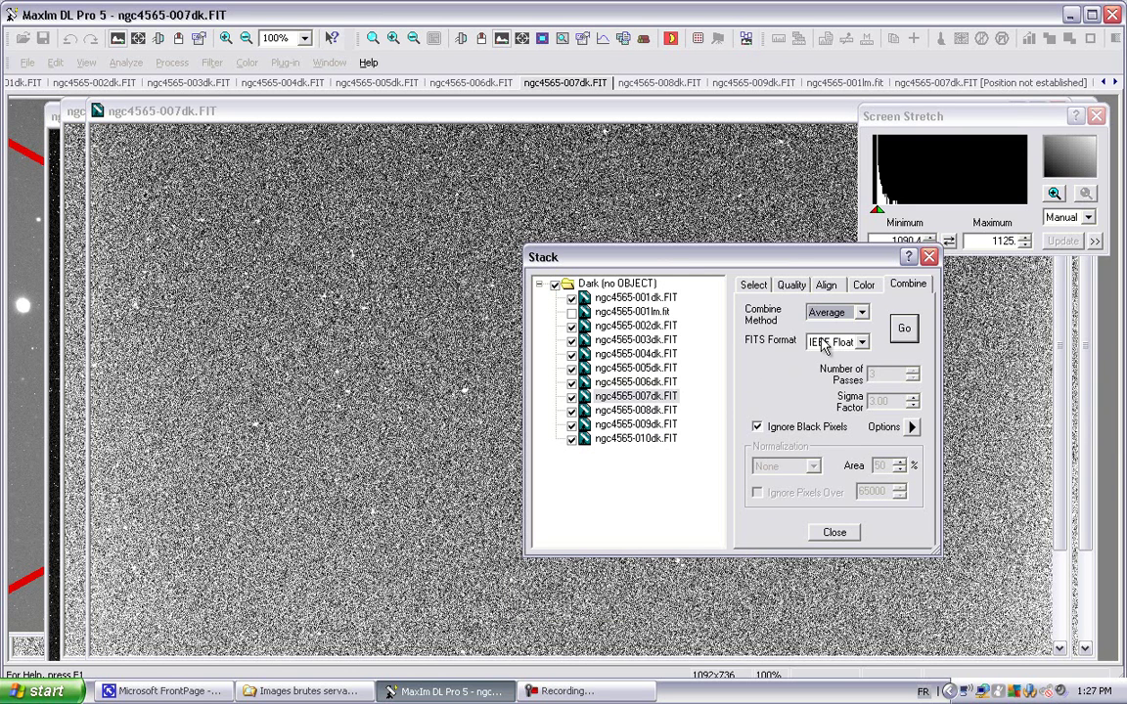
{"action": "left_click", "coordinate": [904, 329]}
{"action": "left_click", "coordinate": [906, 328]}
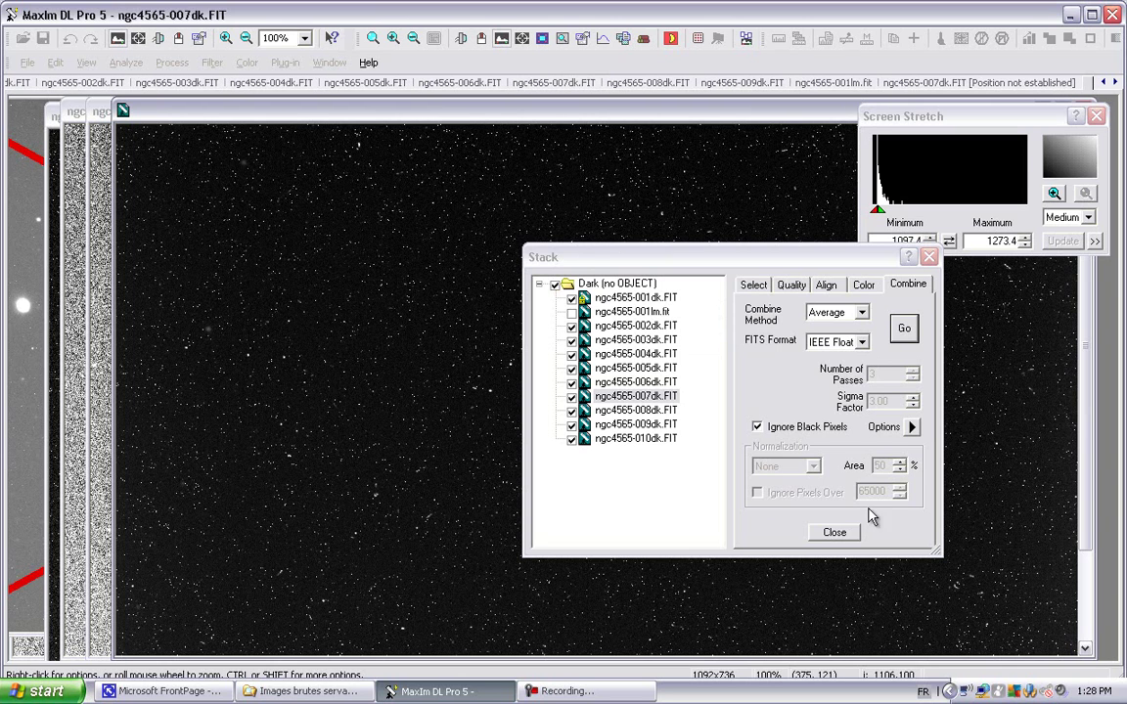
{"action": "left_click", "coordinate": [829, 541]}
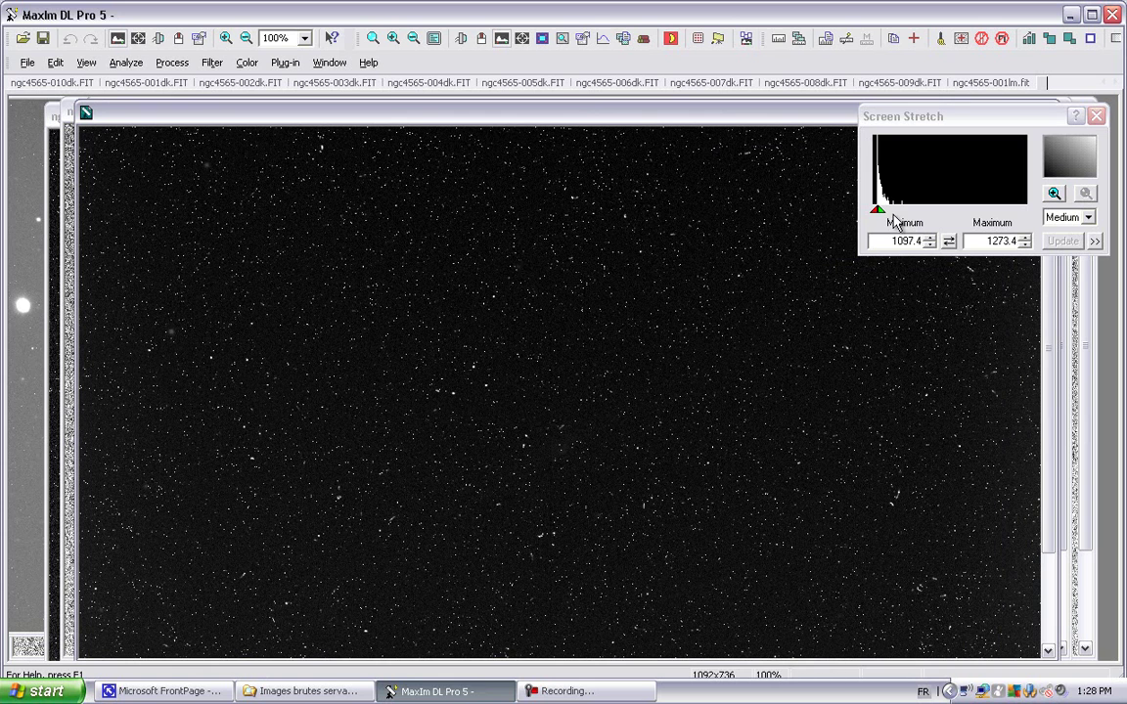
Stretch the combined dark's display to a minimum of about 1085.7 and a maximum of about 1127.9.
{"action": "left_click_drag", "start_coordinate": [877, 215], "coordinate": [873, 216]}
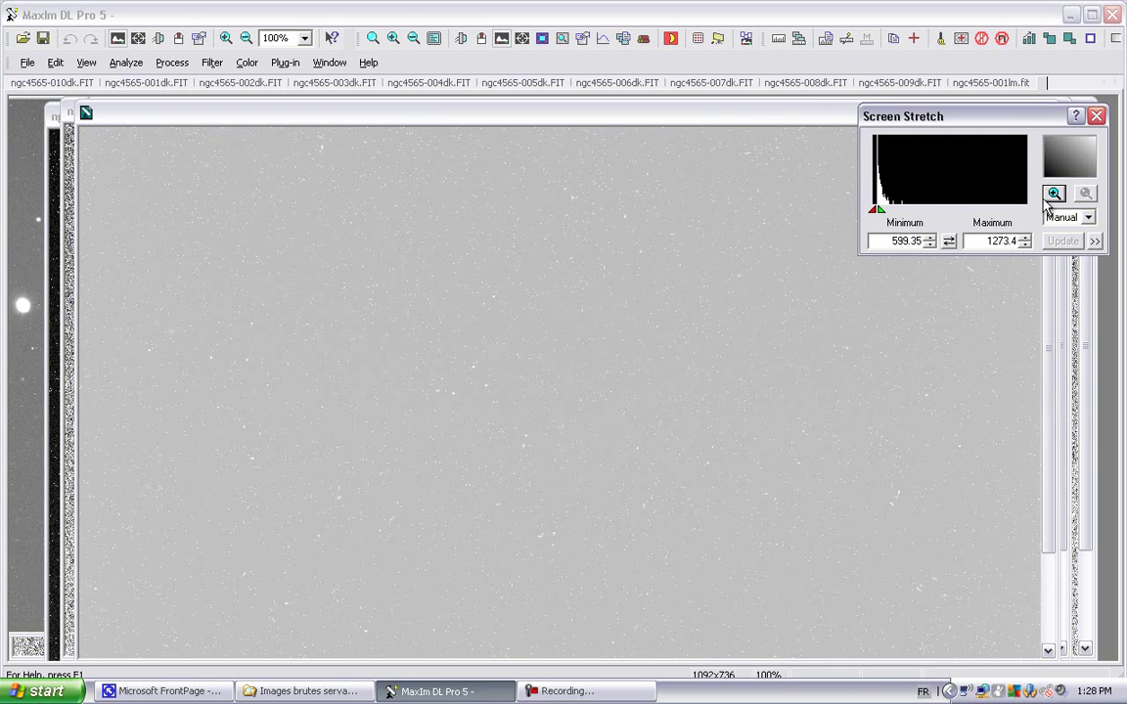
{"action": "left_click", "coordinate": [1054, 194]}
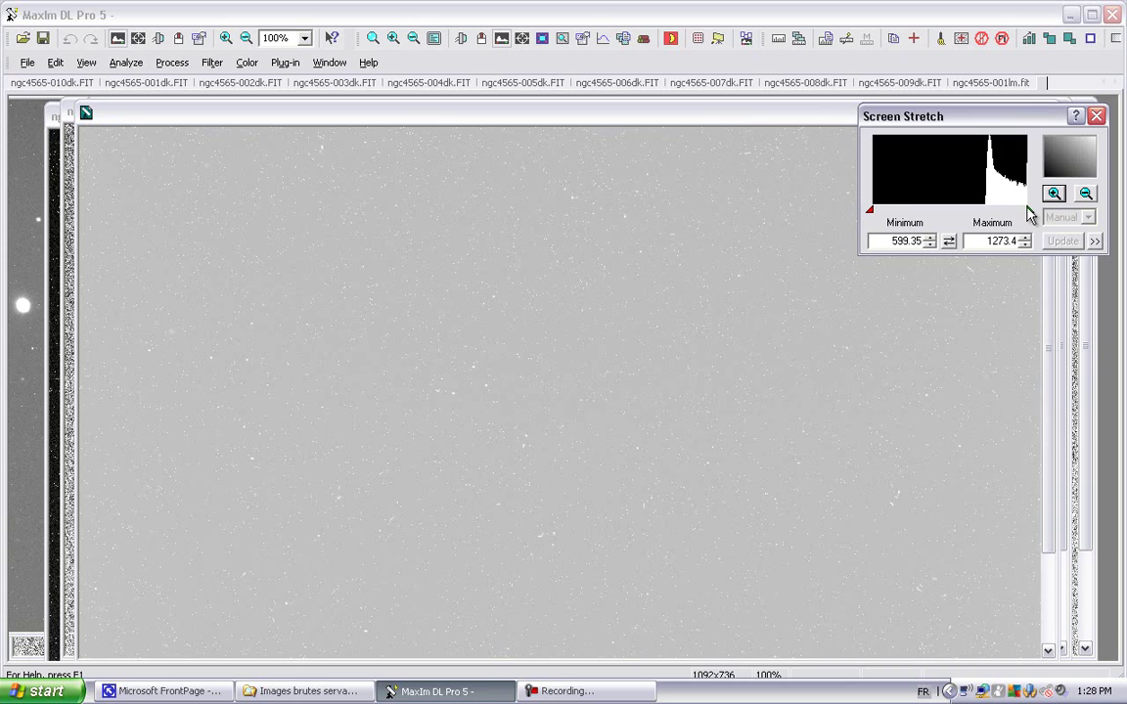
{"action": "mouse_move", "coordinate": [874, 215]}
{"action": "left_mouse_down"}
{"action": "mouse_move", "coordinate": [1010, 221]}
{"action": "mouse_move", "coordinate": [977, 214]}
{"action": "mouse_move", "coordinate": [996, 213]}
{"action": "left_mouse_up"}
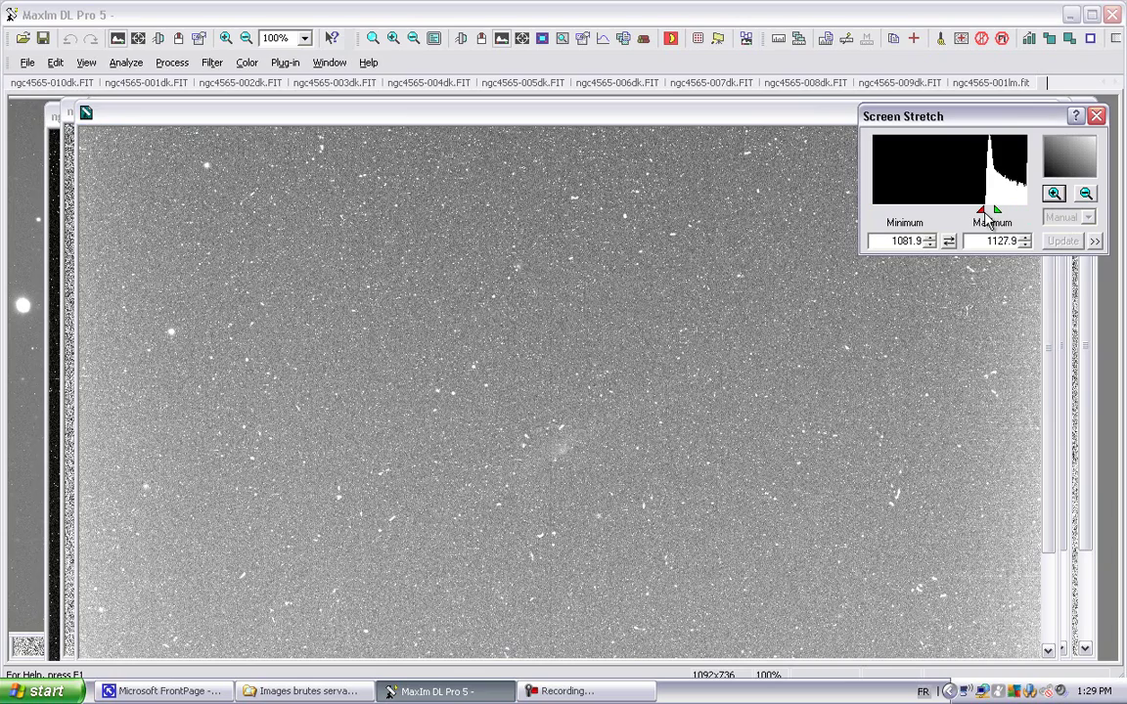
{"action": "left_click_drag", "start_coordinate": [984, 215], "coordinate": [998, 213]}
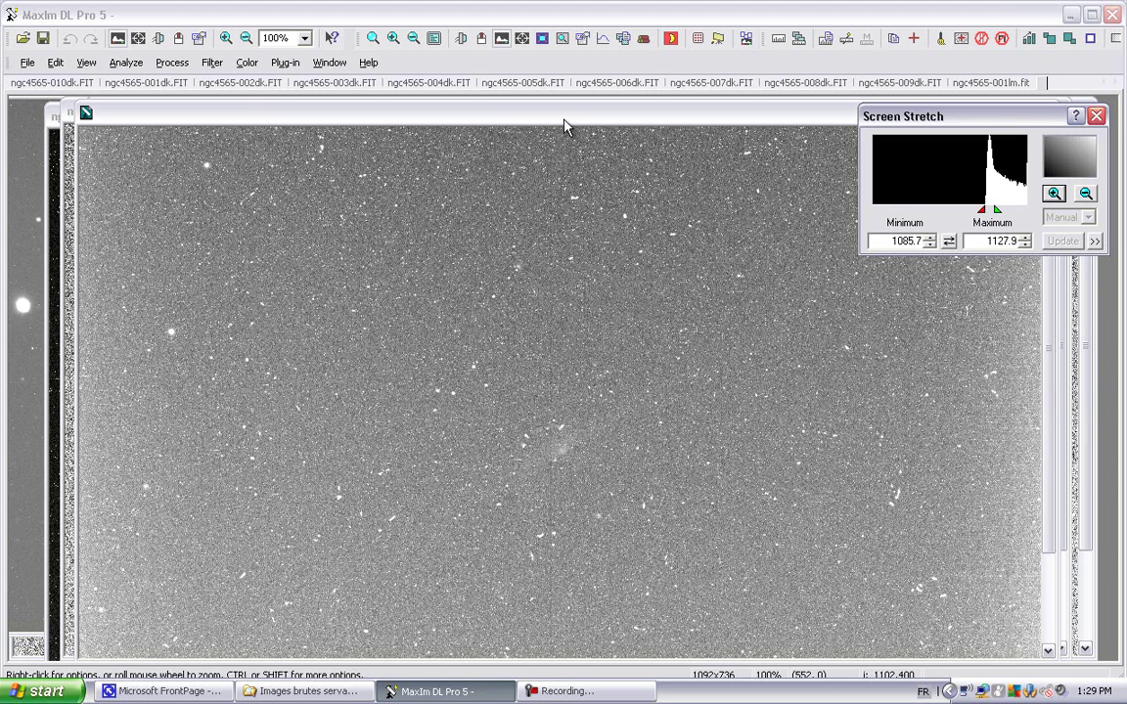
Save the averaged dark as the FITS image "combinaison MOYENNE-MASTER DARK" in IEEE Float format and move its window clear of the others.
{"action": "left_click_drag", "start_coordinate": [564, 121], "coordinate": [762, 273]}
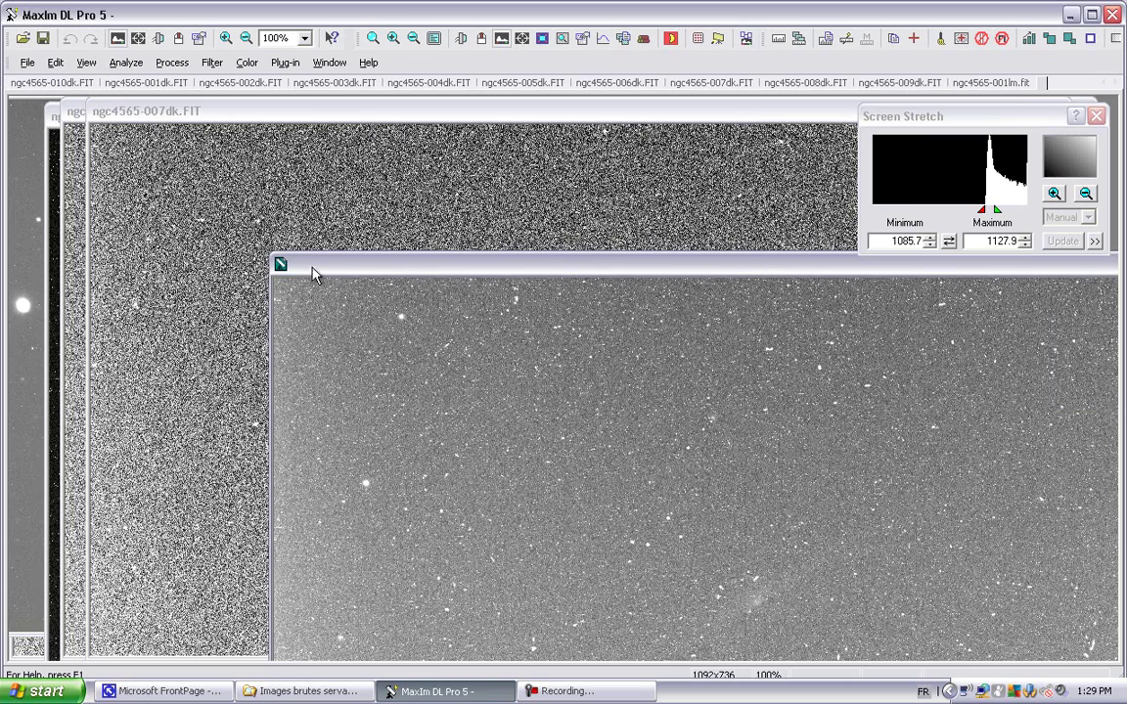
{"action": "left_click_drag", "start_coordinate": [308, 273], "coordinate": [298, 227]}
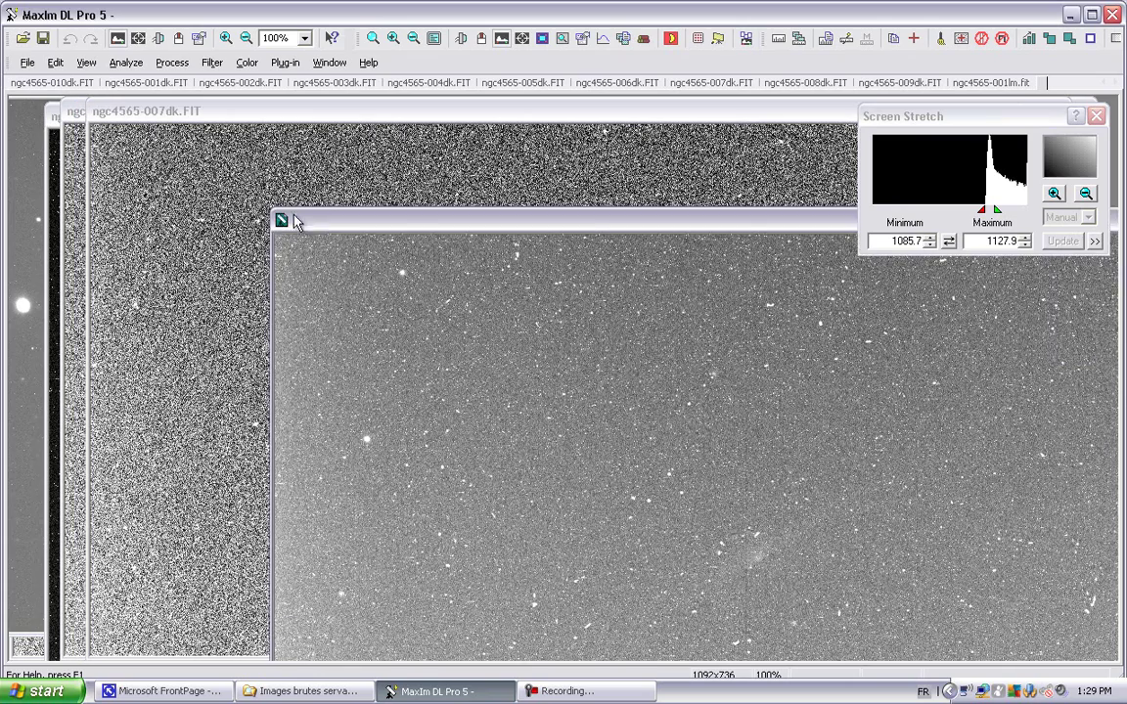
{"action": "left_click", "coordinate": [27, 62]}
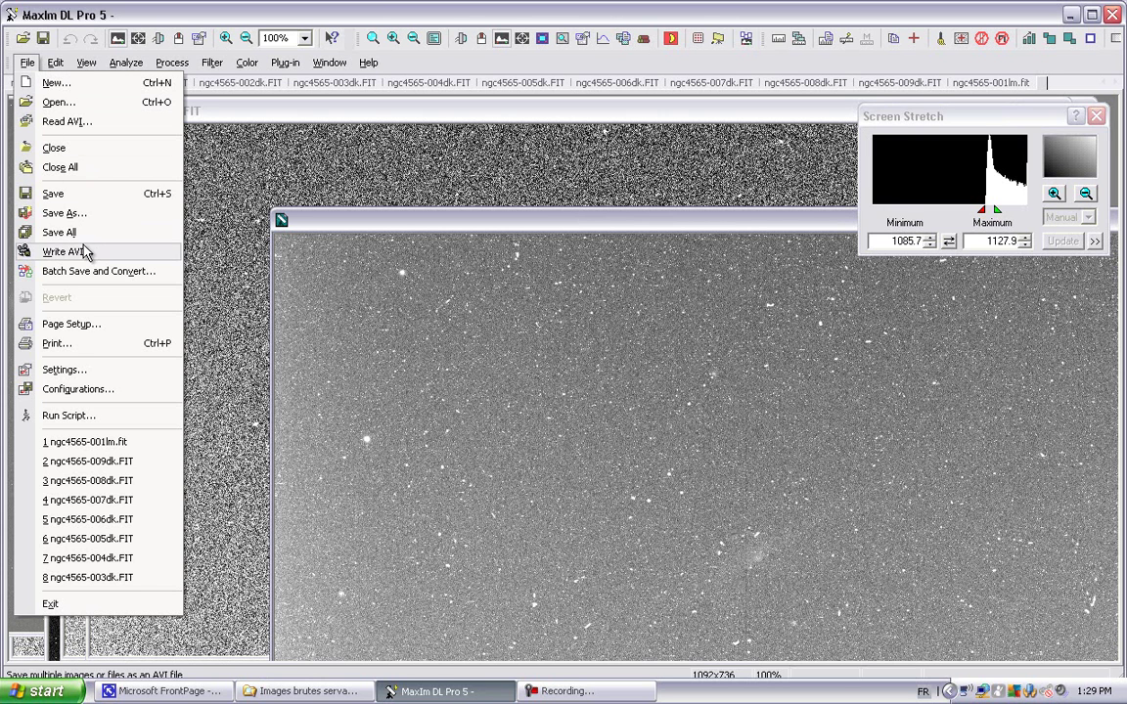
{"action": "left_click", "coordinate": [78, 214]}
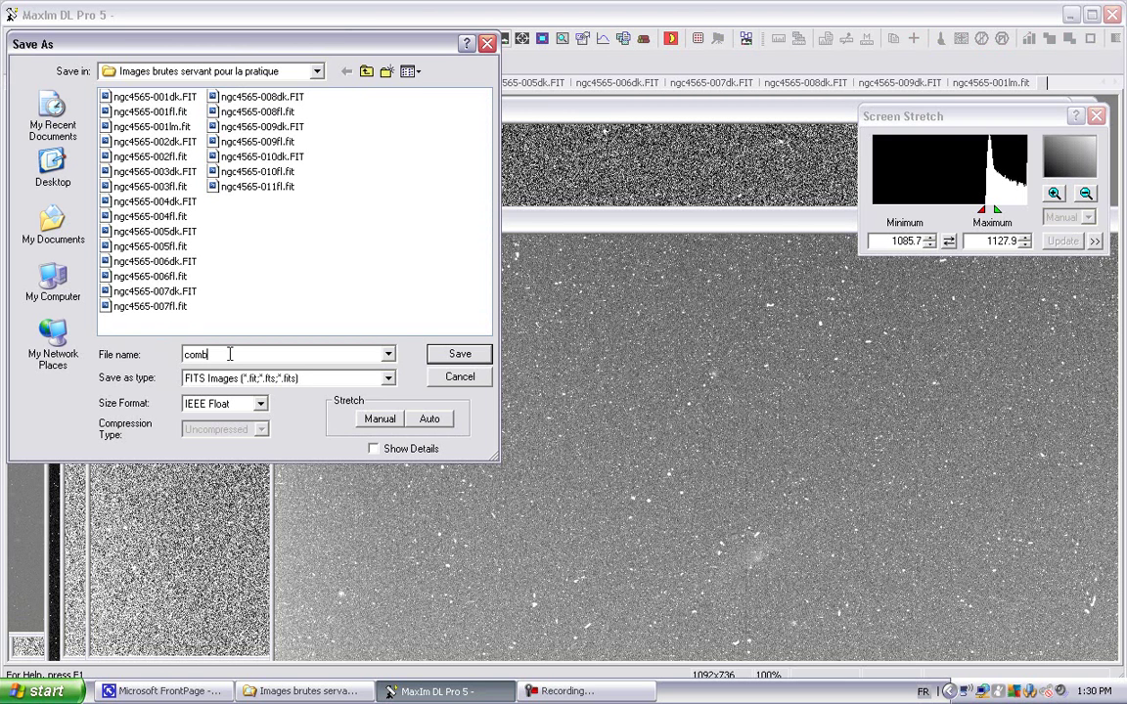
{"action": "type", "text": "inaison M0"}
{"action": "type", "text": "YENNE"}
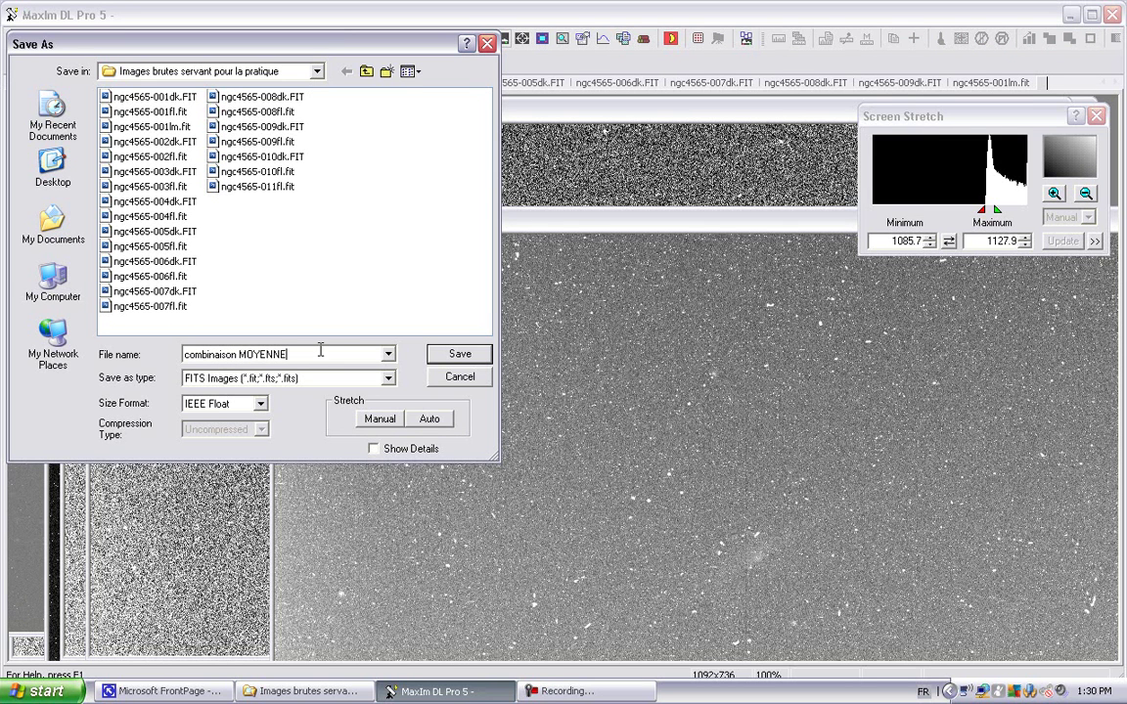
{"action": "type", "text": "-MASTER CARK"}
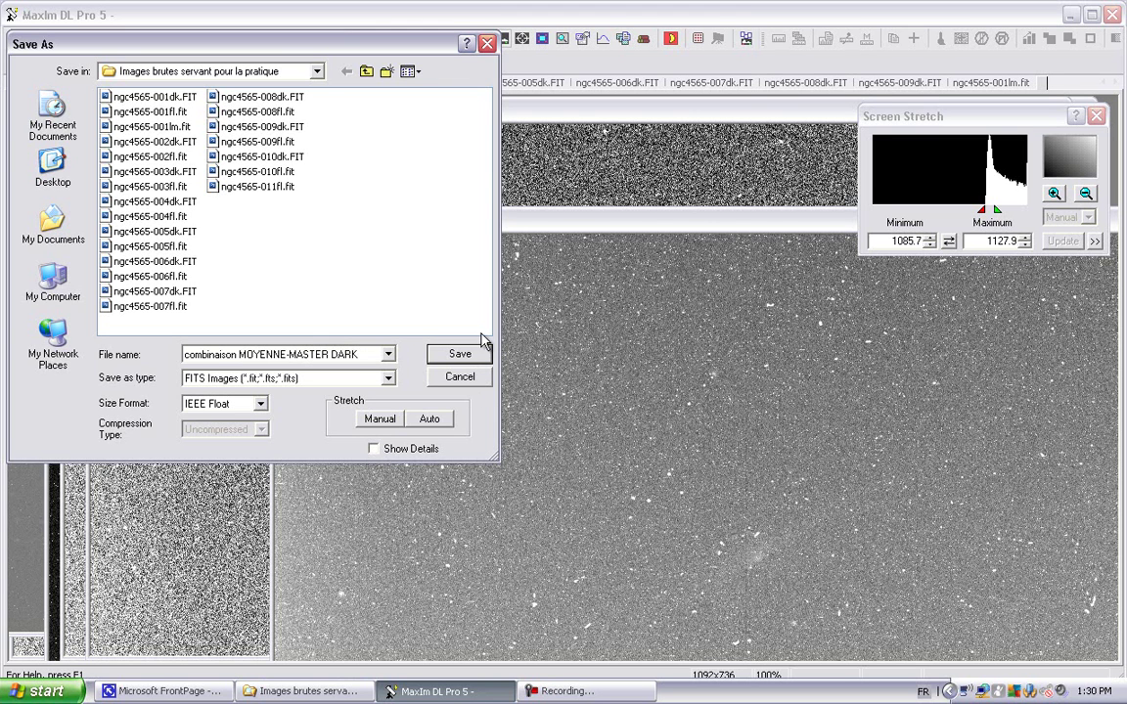
{"action": "left_click", "coordinate": [471, 355]}
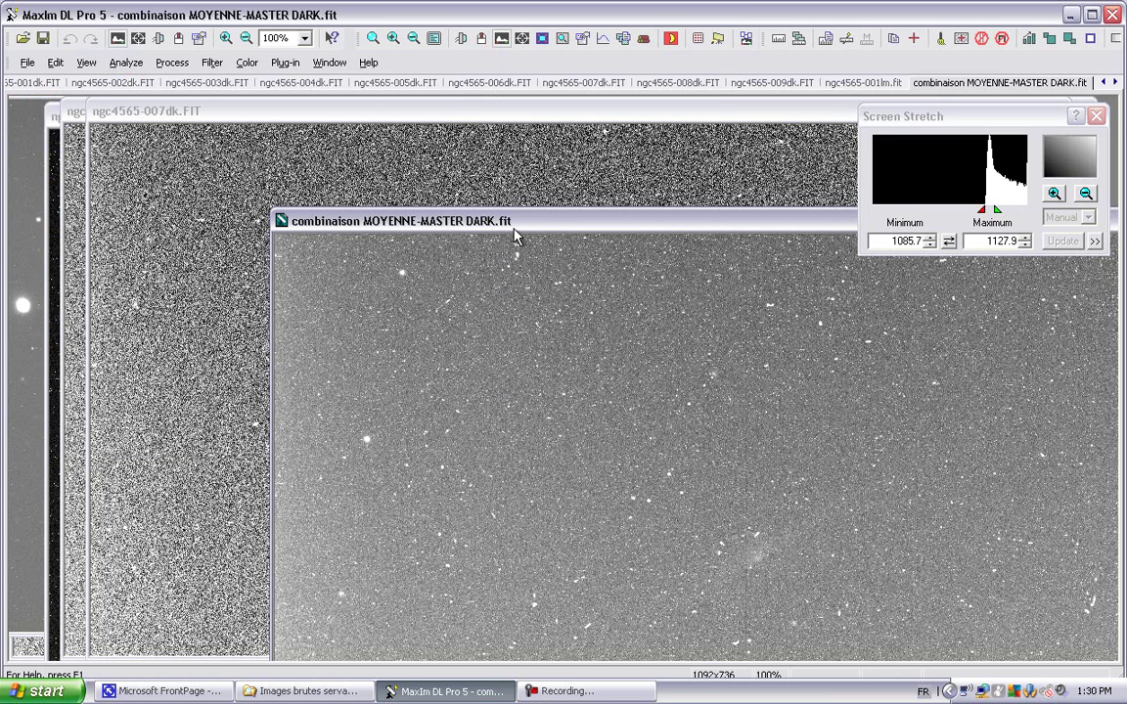
{"action": "left_click_drag", "start_coordinate": [530, 229], "coordinate": [451, 207]}
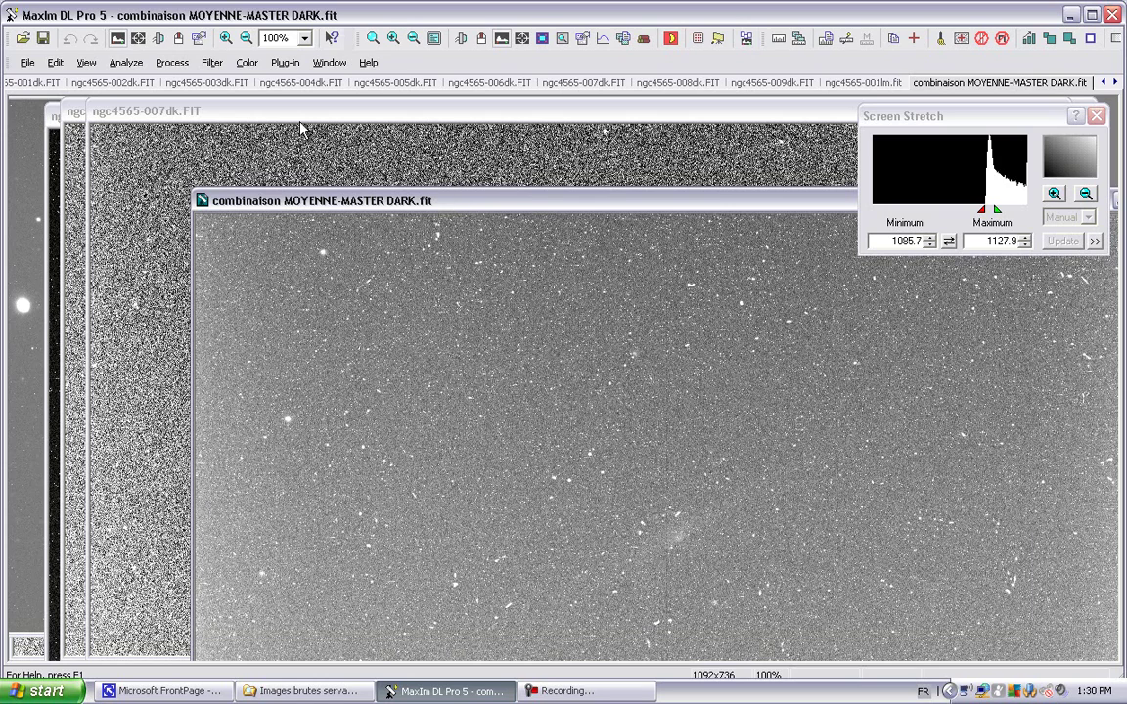
Subtract the averaged master dark from the light frame ngc4565-001lm.fit with Pixel Math, keeping both scale factors at 100%.
{"action": "left_click", "coordinate": [866, 83]}
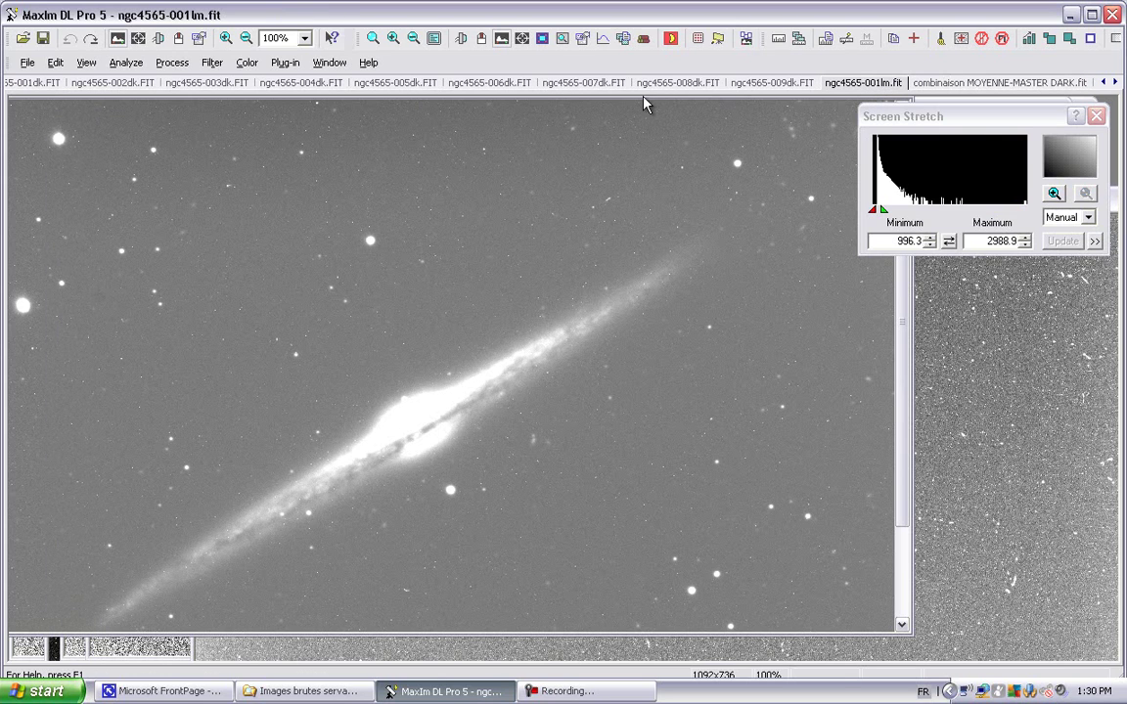
{"action": "left_click", "coordinate": [180, 67]}
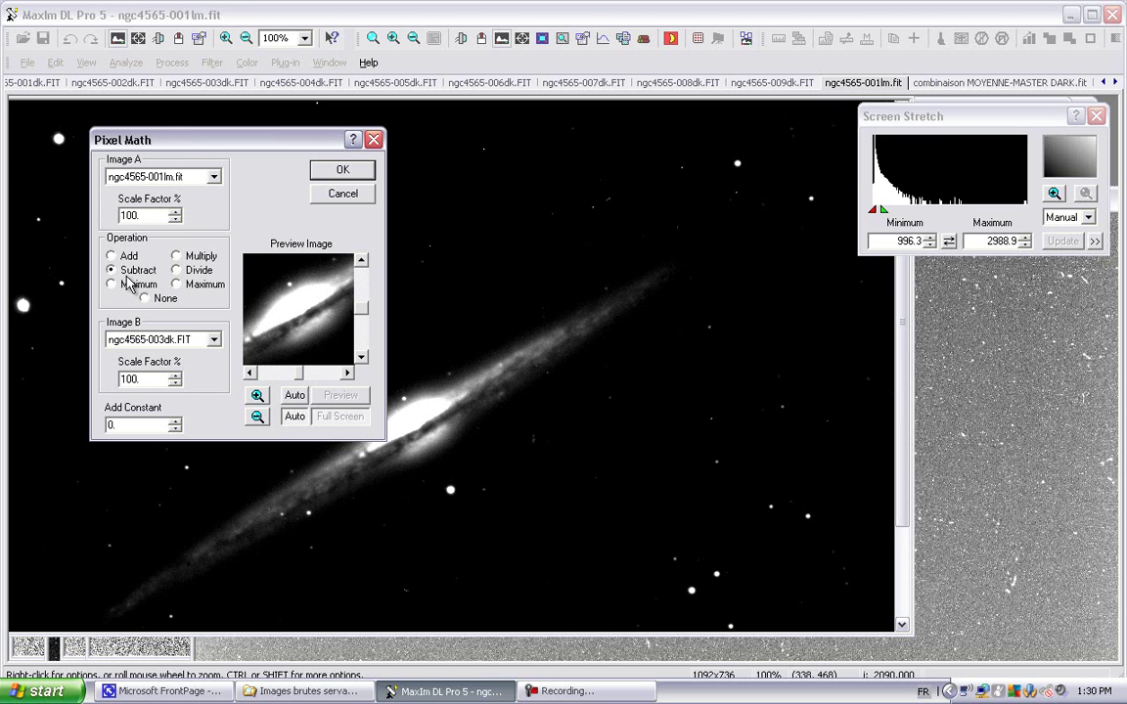
{"action": "left_click", "coordinate": [217, 345]}
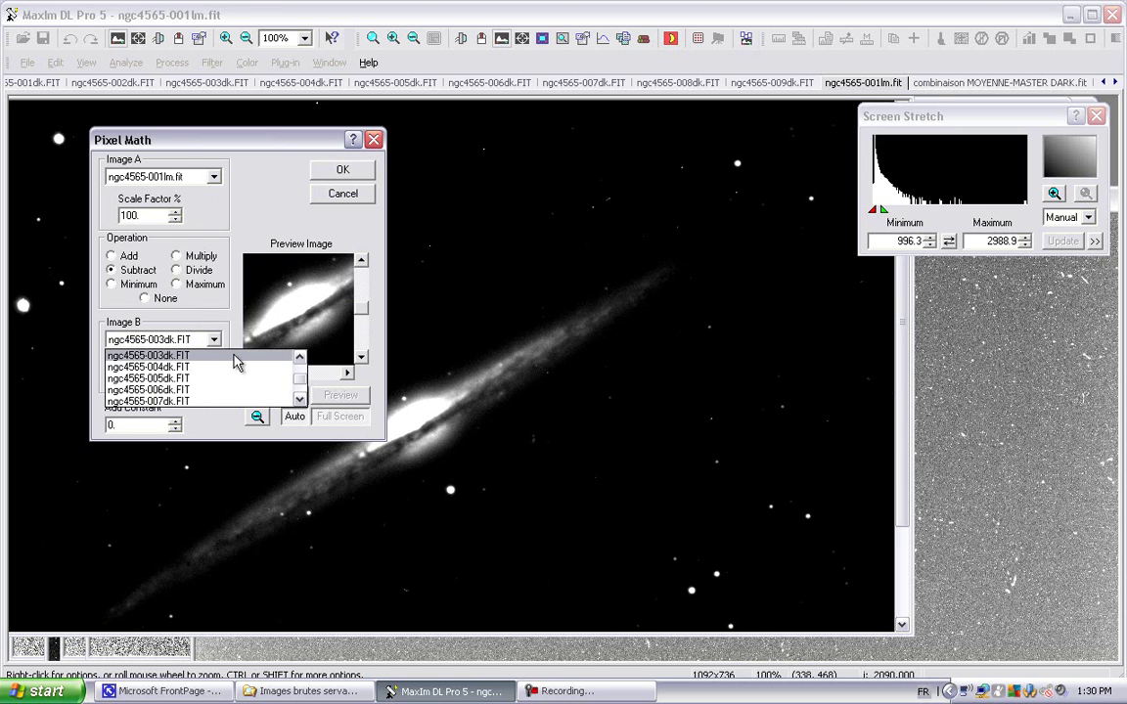
{"action": "left_click", "coordinate": [299, 400]}
{"action": "left_click", "coordinate": [299, 400]}
{"action": "left_click", "coordinate": [299, 400]}
{"action": "left_click_drag", "start_coordinate": [299, 387], "coordinate": [299, 354]}
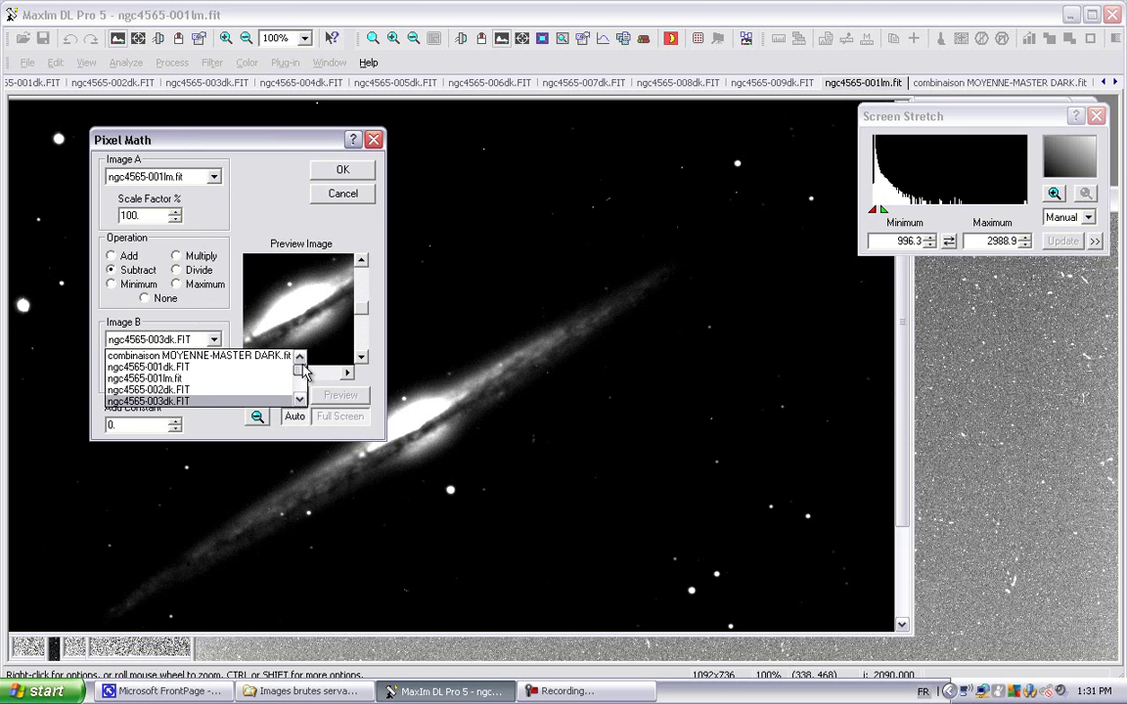
{"action": "left_click", "coordinate": [249, 360]}
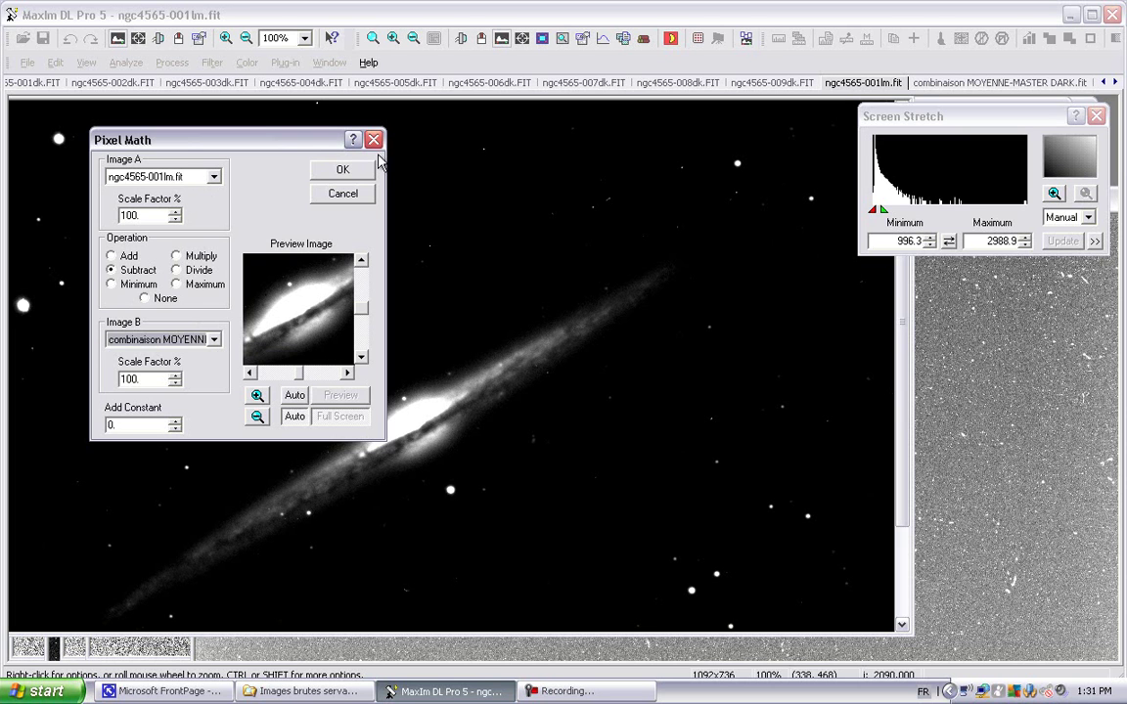
{"action": "left_click", "coordinate": [358, 180]}
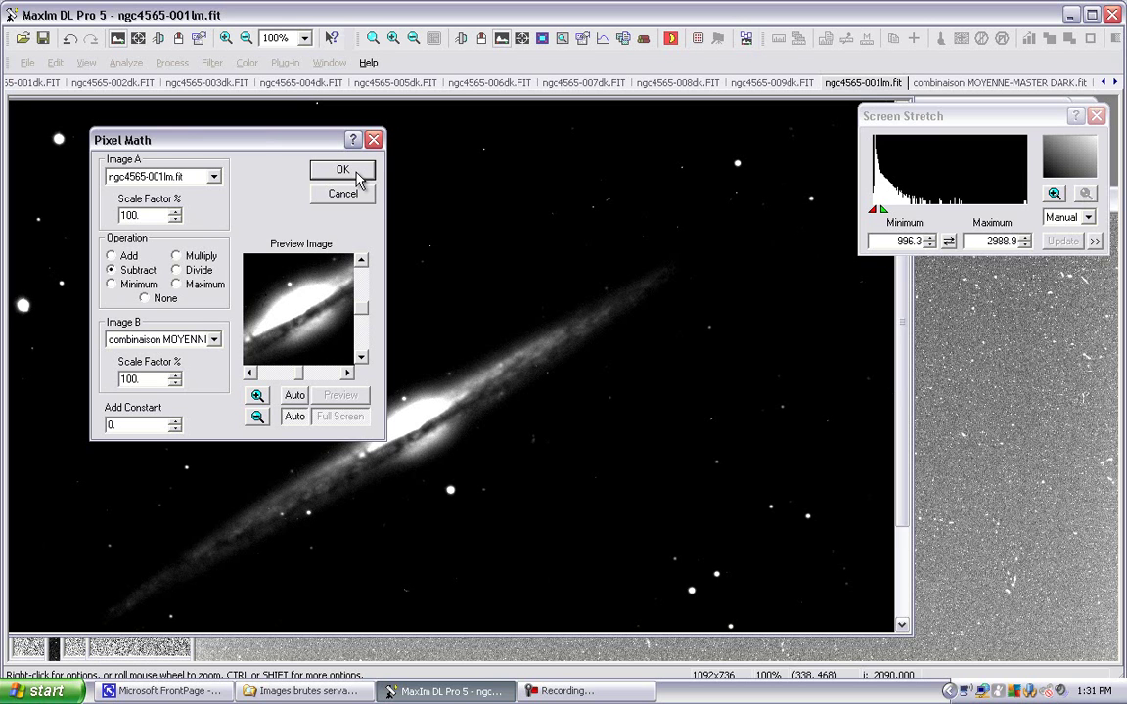
{"action": "left_click", "coordinate": [358, 178]}
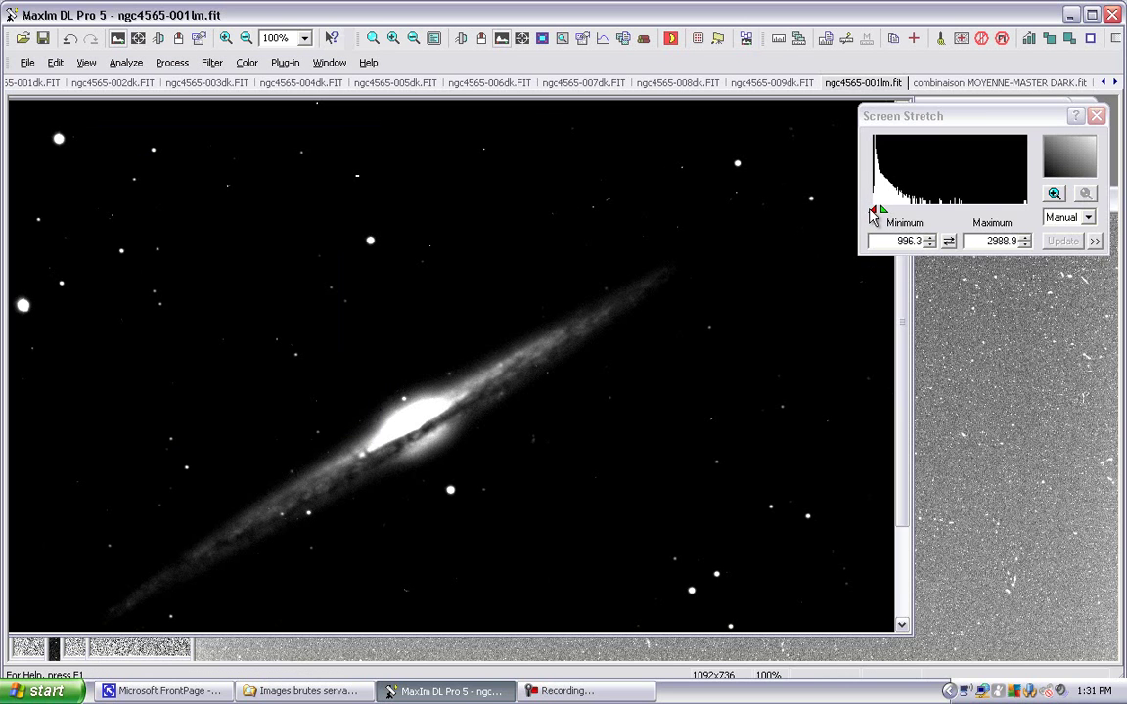
Stretch the dark-subtracted light frame's display to a minimum of about 536.69 and a maximum of about 1314.
{"action": "left_click_drag", "start_coordinate": [874, 214], "coordinate": [868, 216]}
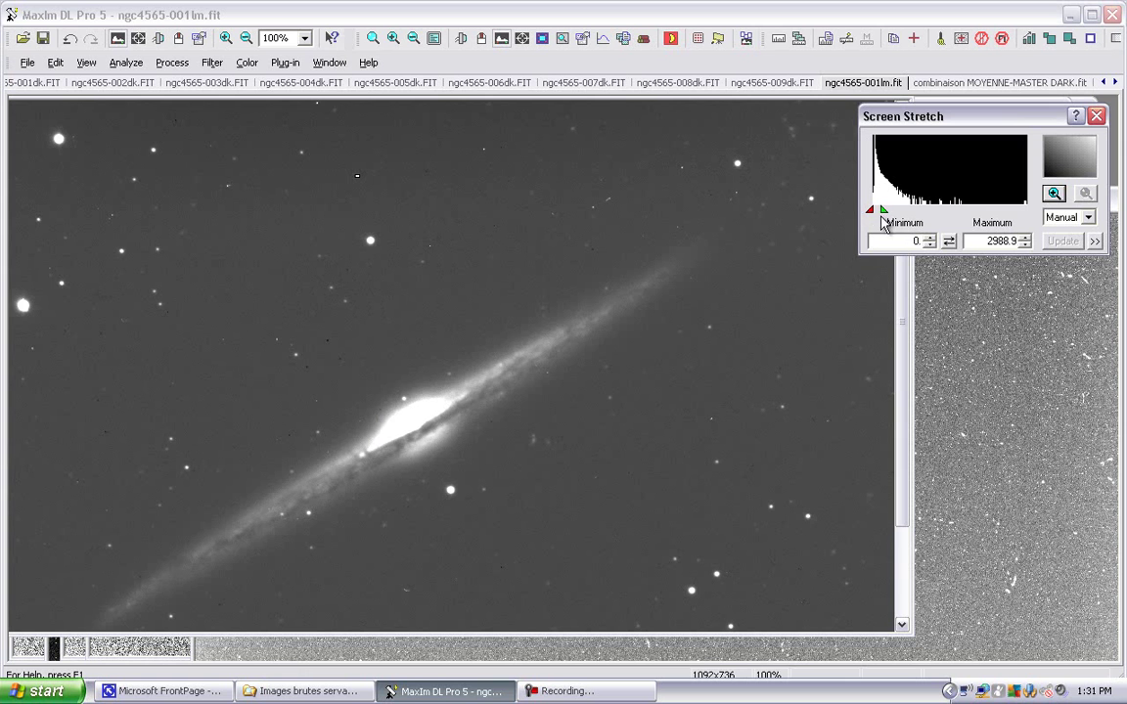
{"action": "left_click_drag", "start_coordinate": [884, 213], "coordinate": [880, 219]}
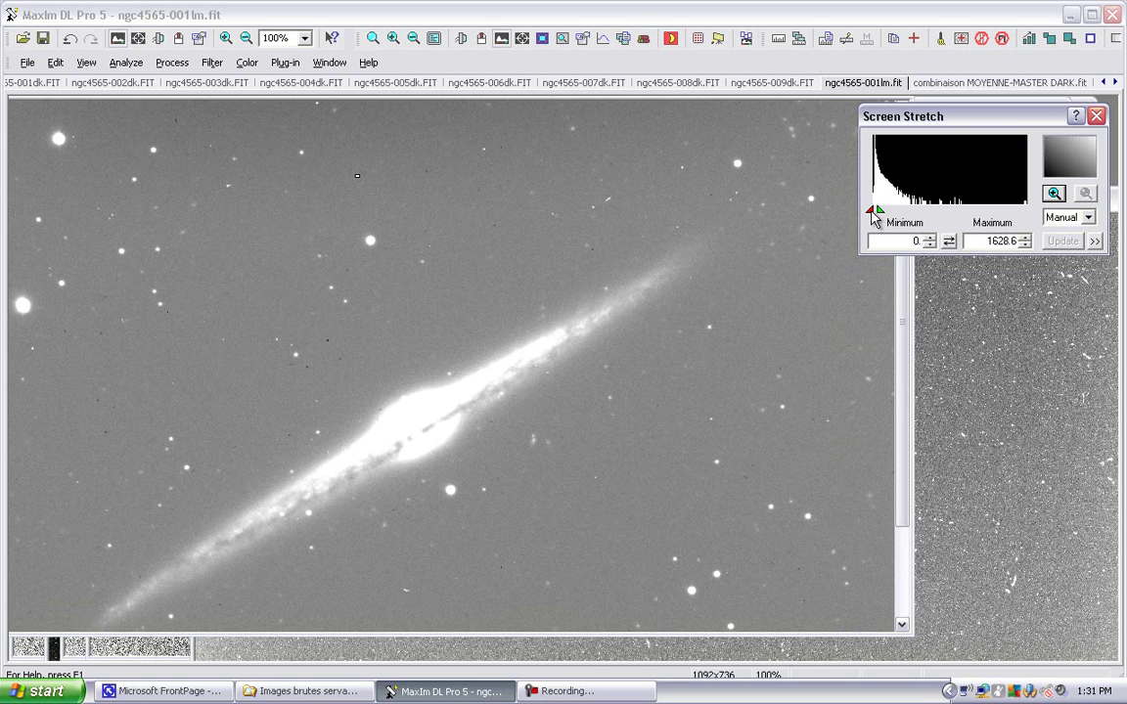
{"action": "left_click", "coordinate": [1051, 199]}
{"action": "left_click_drag", "start_coordinate": [1028, 207], "coordinate": [936, 214]}
{"action": "left_click_drag", "start_coordinate": [870, 210], "coordinate": [925, 217]}
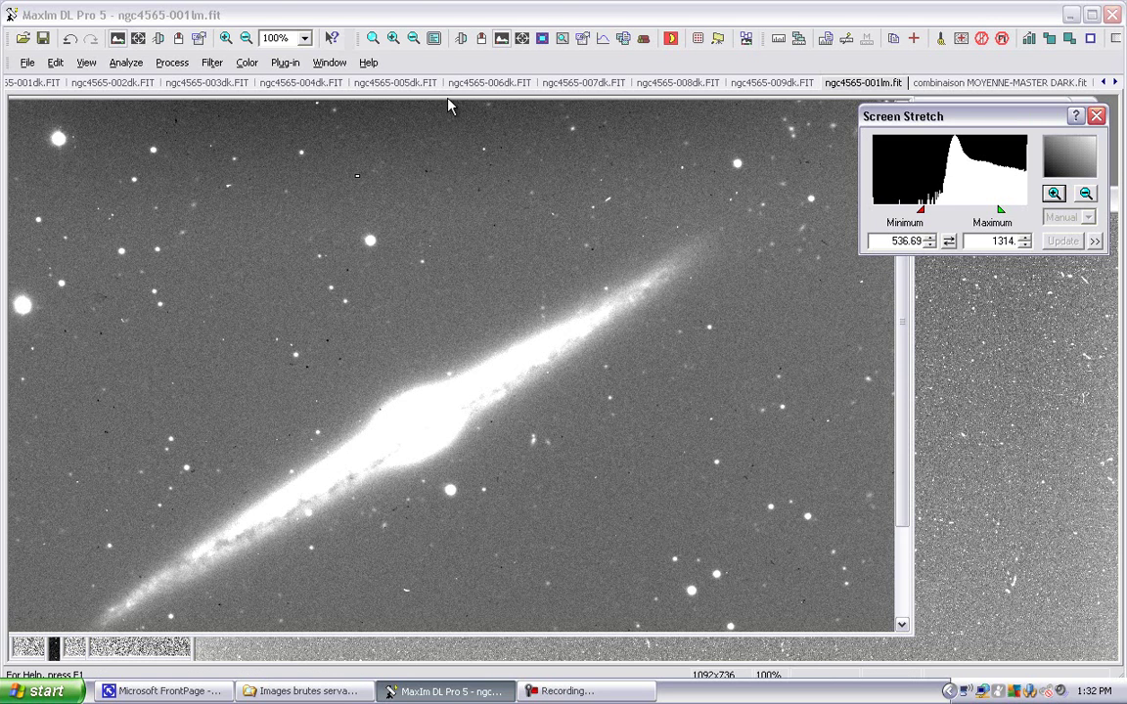
Undo the master dark subtraction on the light frame and reposition its window so the title bar shows.
{"action": "left_click_drag", "start_coordinate": [452, 110], "coordinate": [518, 108]}
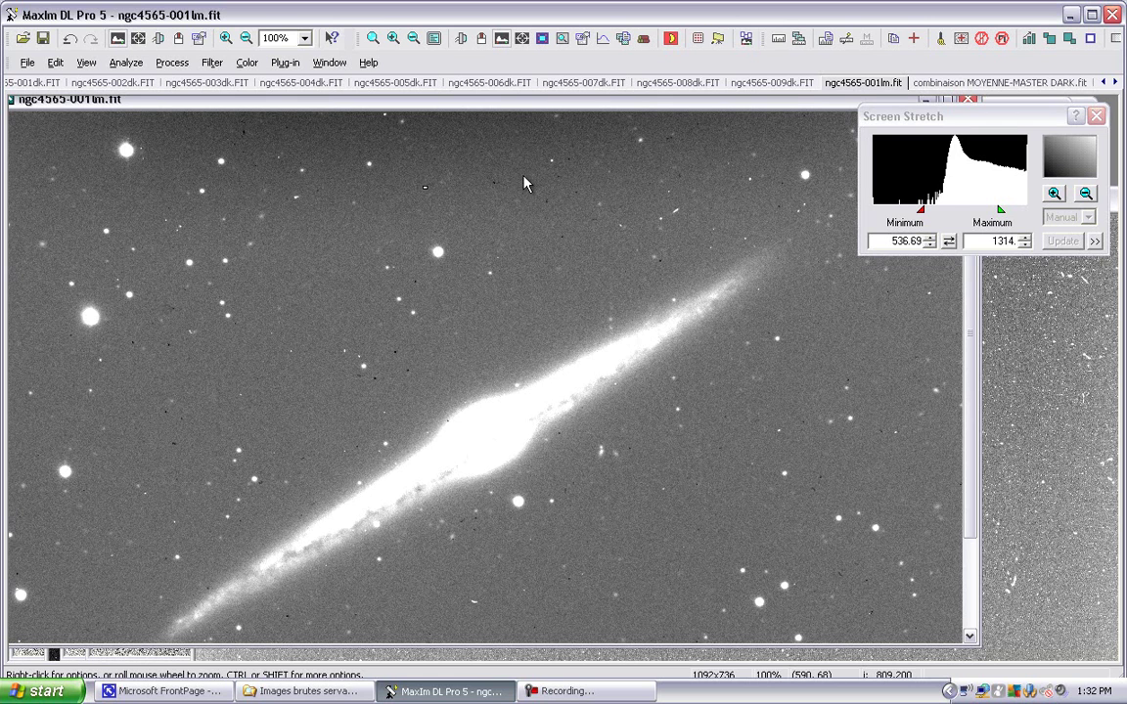
{"action": "left_click_drag", "start_coordinate": [550, 105], "coordinate": [547, 106]}
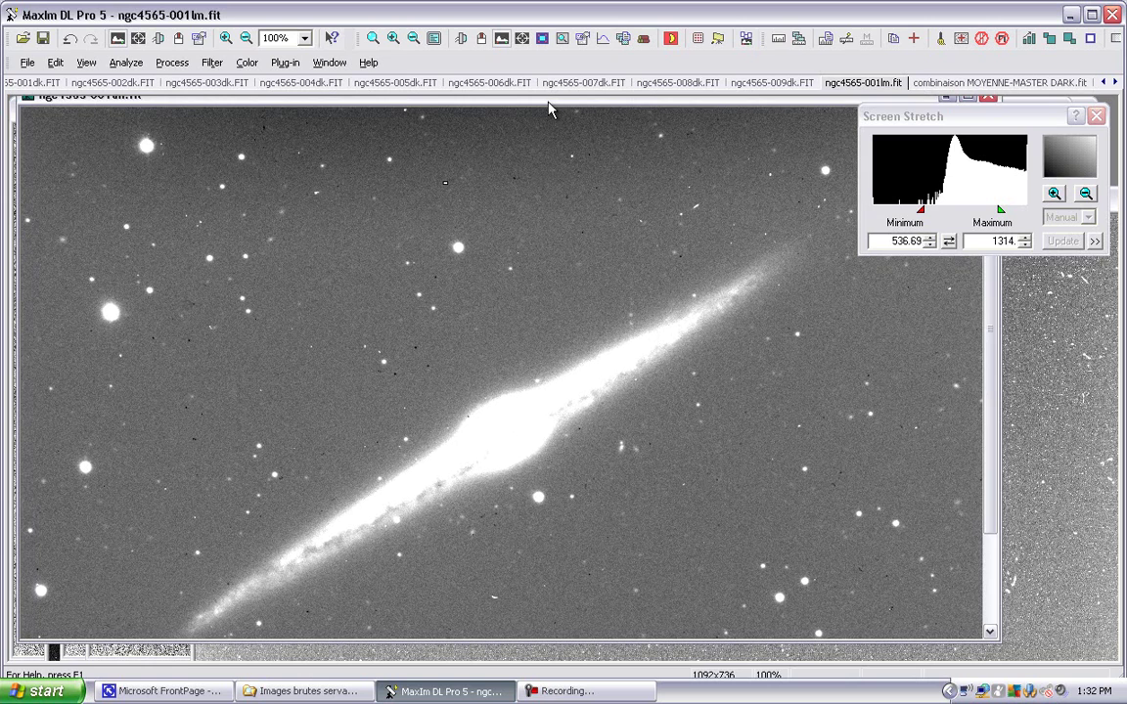
{"action": "left_click", "coordinate": [71, 44]}
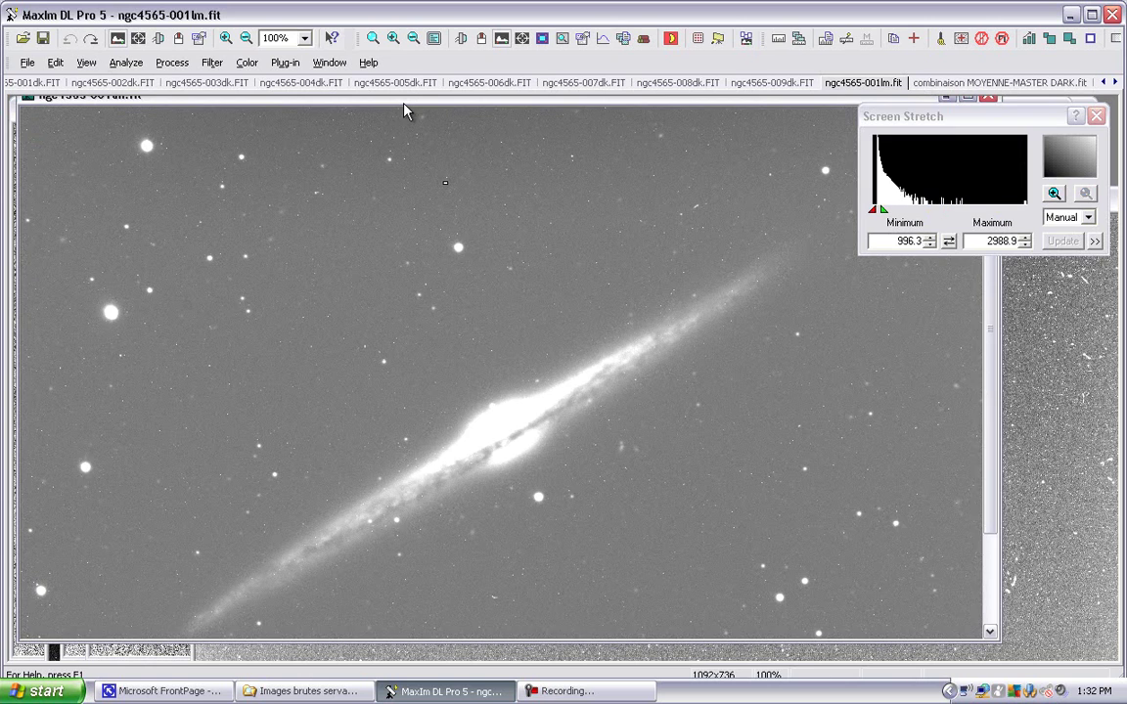
{"action": "left_click_drag", "start_coordinate": [402, 106], "coordinate": [392, 126]}
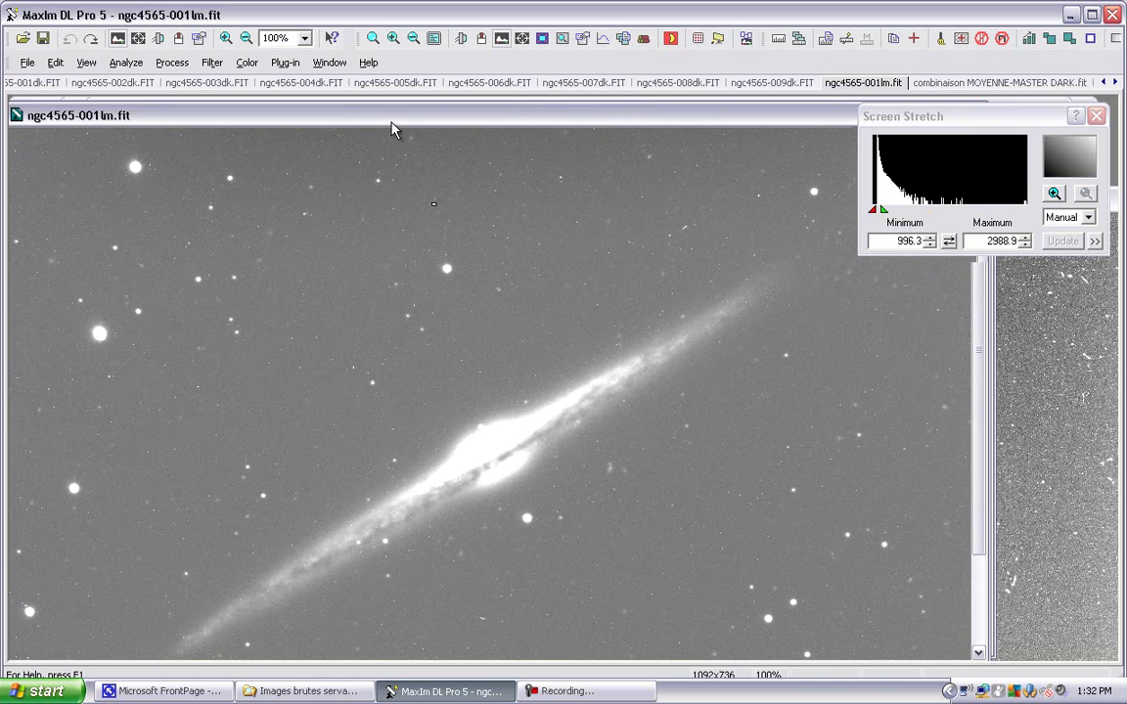
Reopen the Stack tool, expand the Dark (no OBJECT) group and go through the settings to the combine options.
{"action": "left_click", "coordinate": [177, 67]}
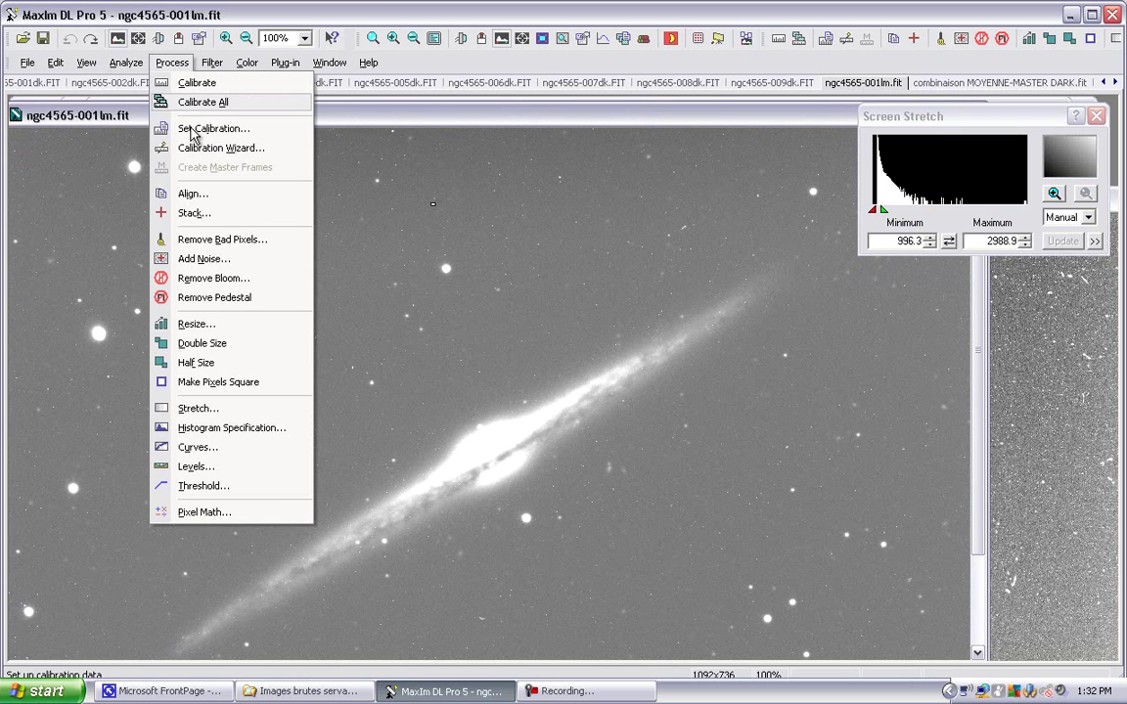
{"action": "left_click", "coordinate": [192, 213]}
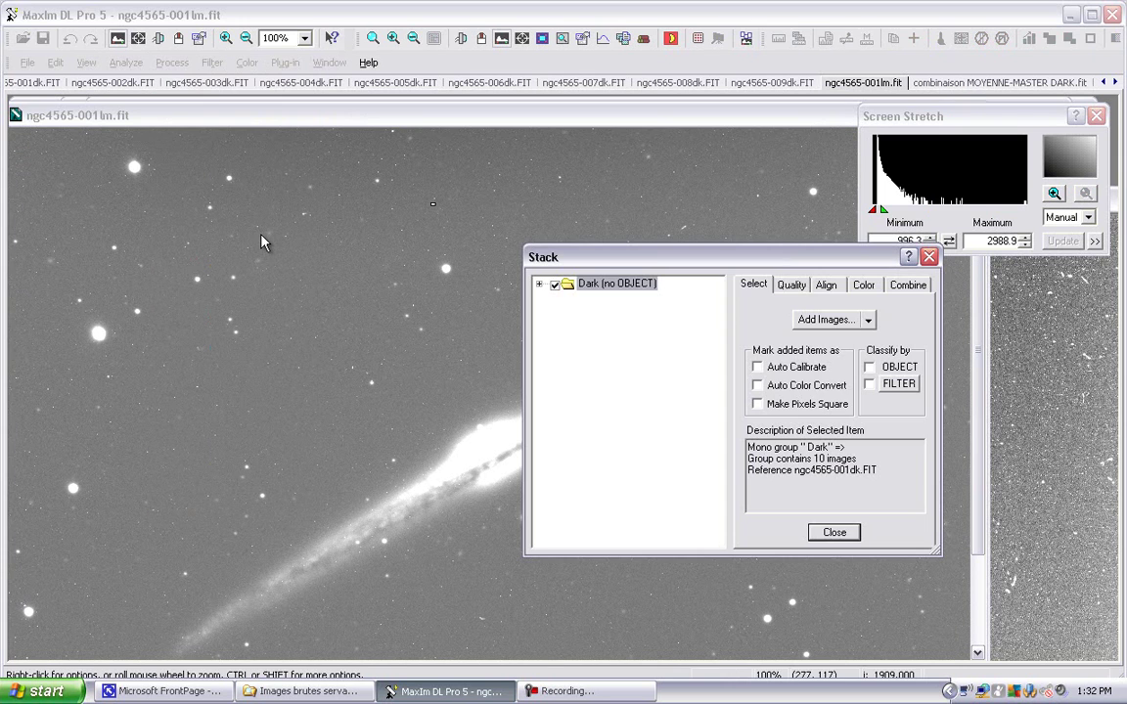
{"action": "left_click", "coordinate": [539, 285]}
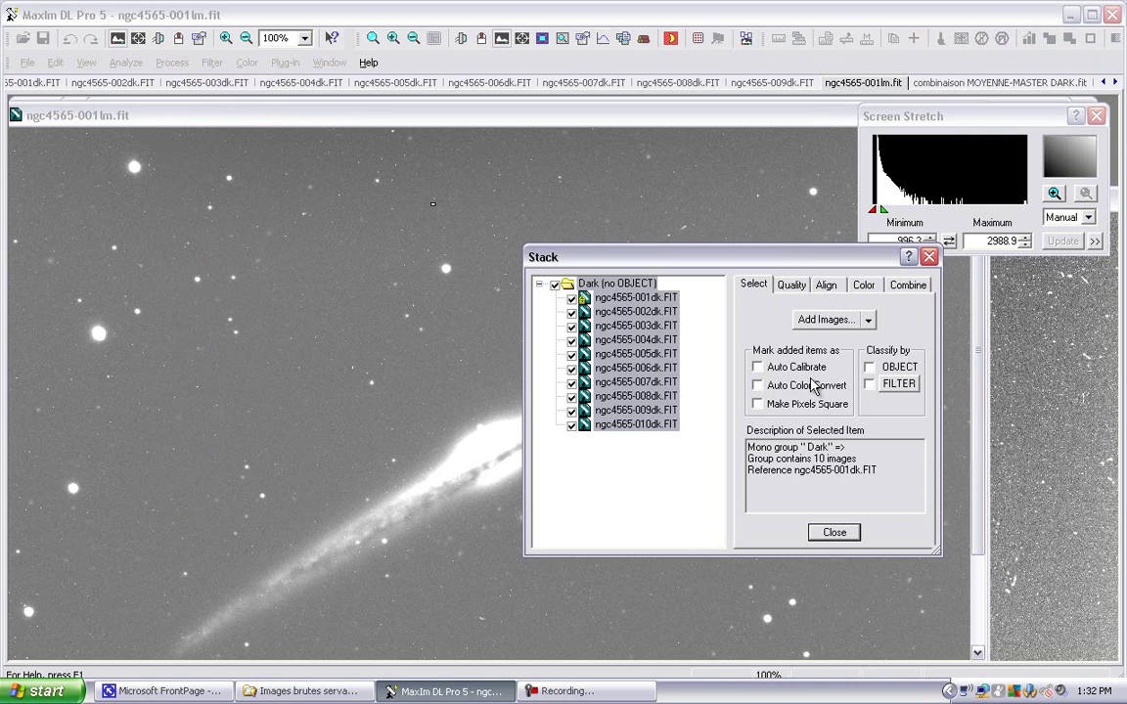
{"action": "left_click", "coordinate": [792, 286]}
{"action": "left_click", "coordinate": [826, 286]}
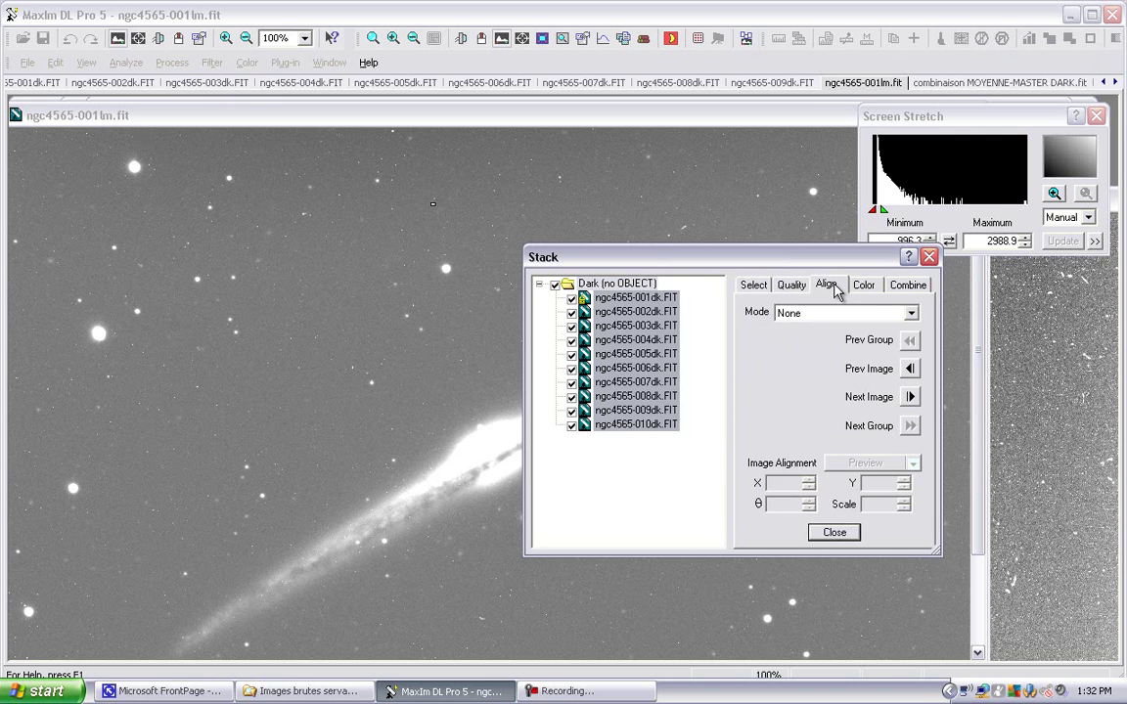
{"action": "left_click", "coordinate": [865, 287]}
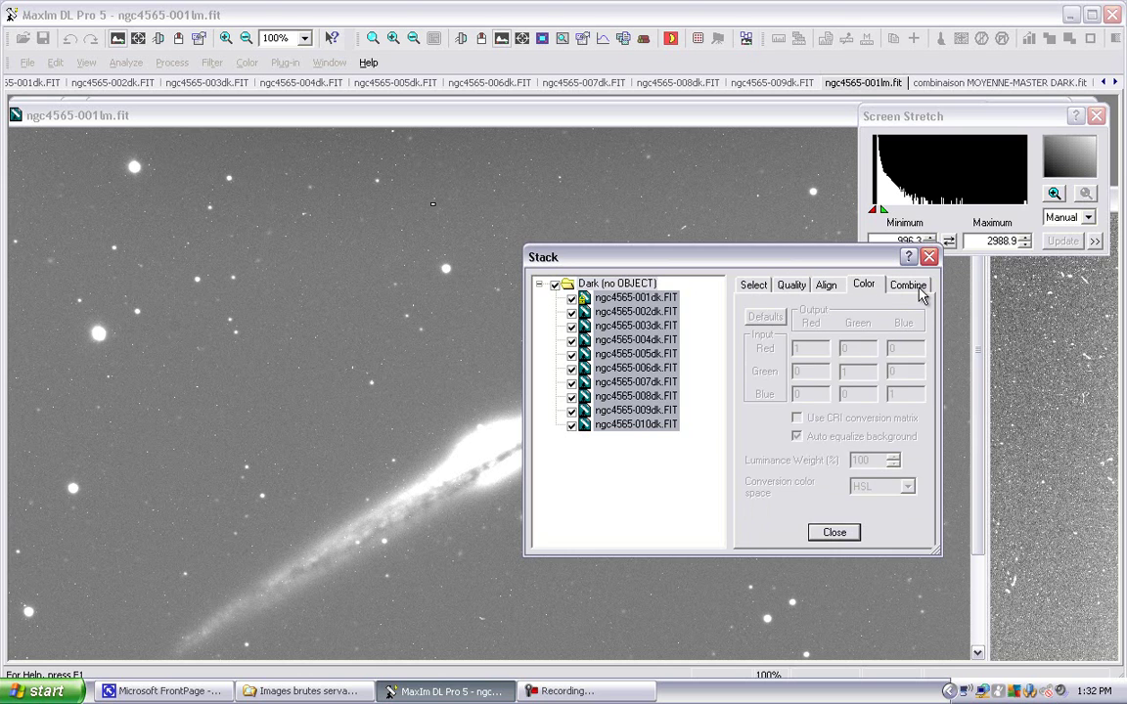
{"action": "left_click", "coordinate": [911, 287]}
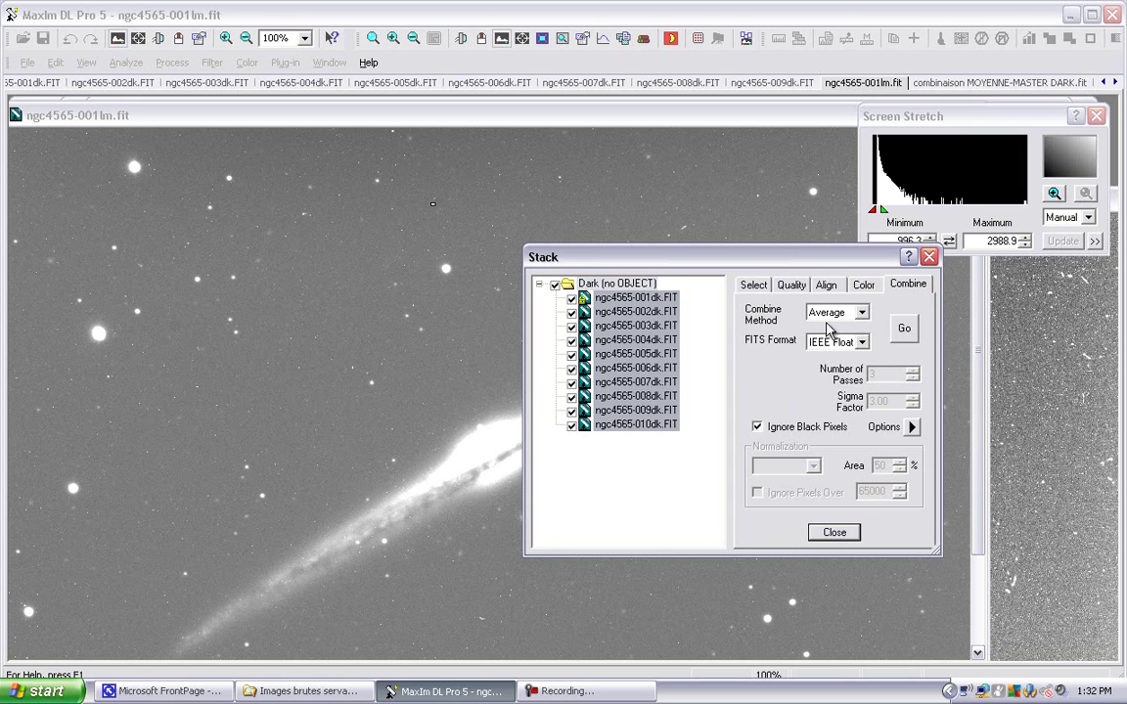
Set the combine method to Median and try to combine the ten dark frames.
{"action": "left_click", "coordinate": [863, 313]}
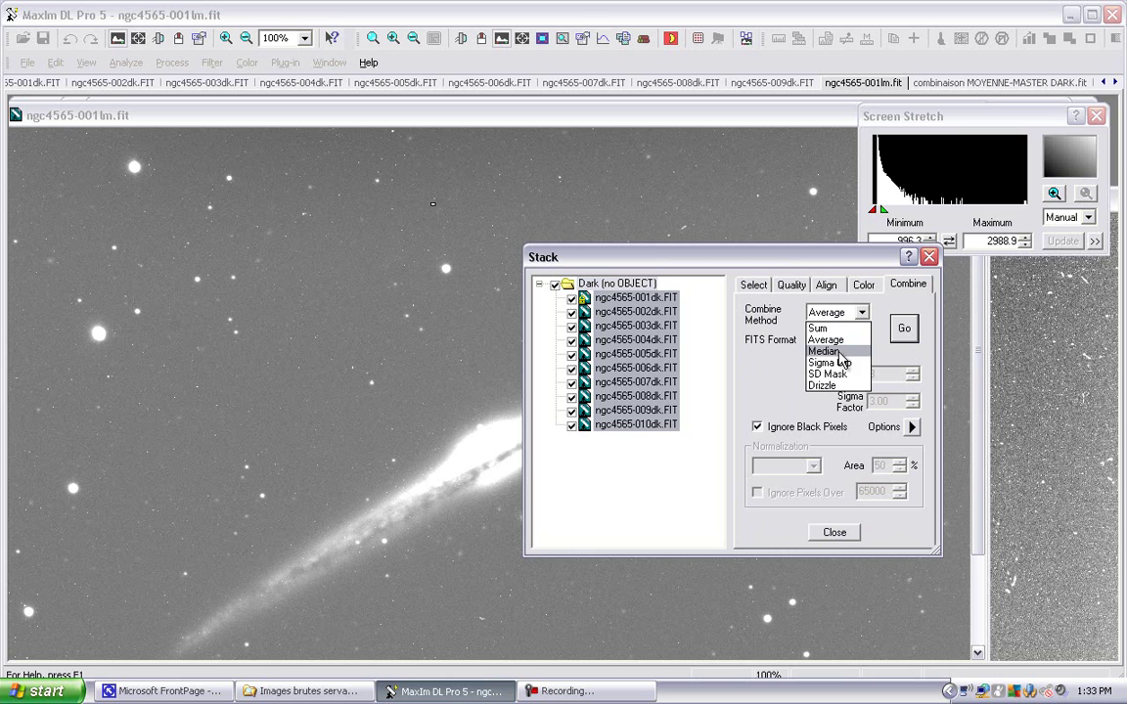
{"action": "left_click", "coordinate": [836, 353]}
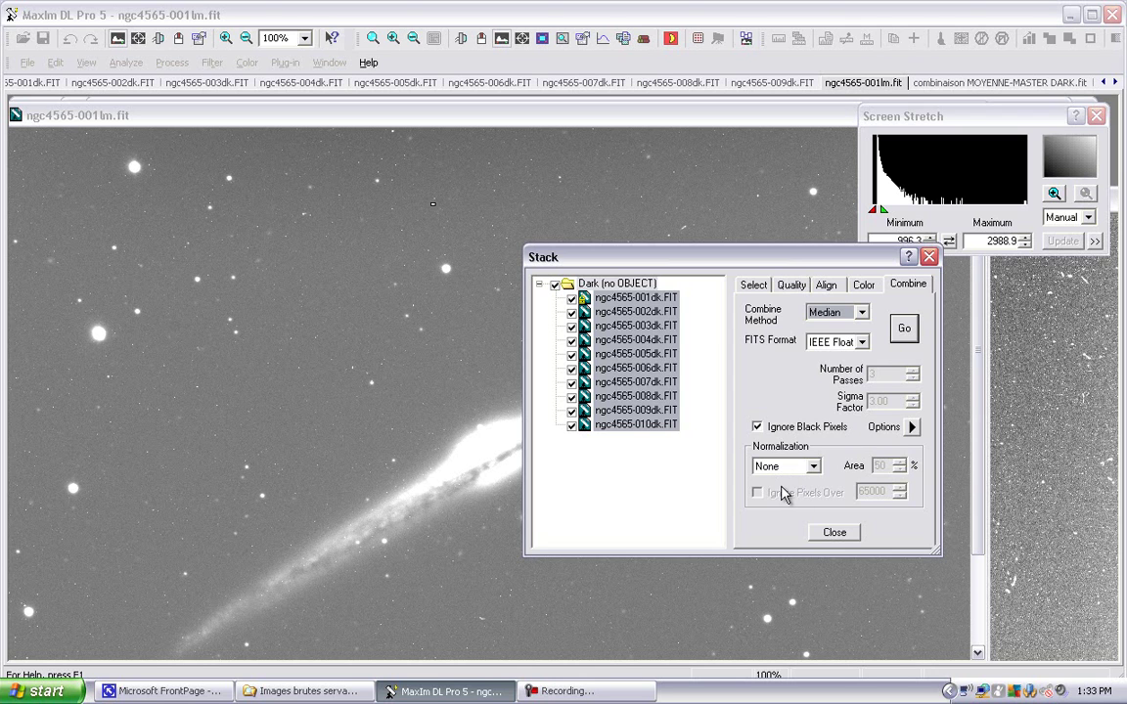
{"action": "left_click", "coordinate": [905, 330]}
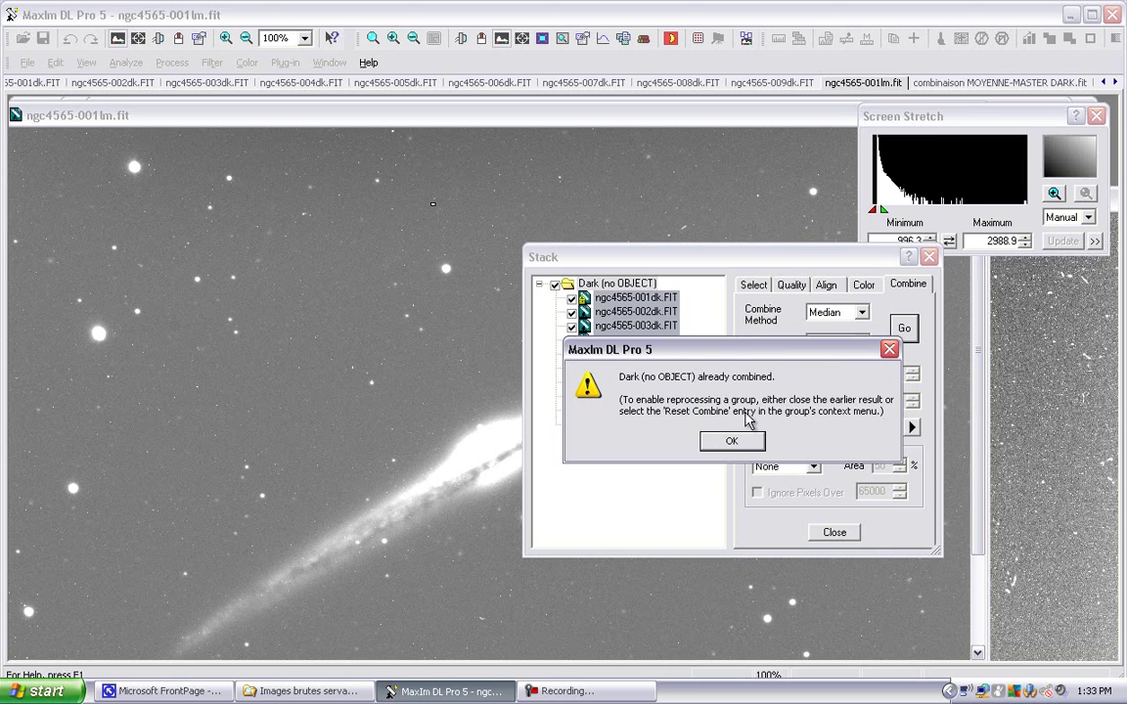
{"action": "left_click", "coordinate": [730, 442]}
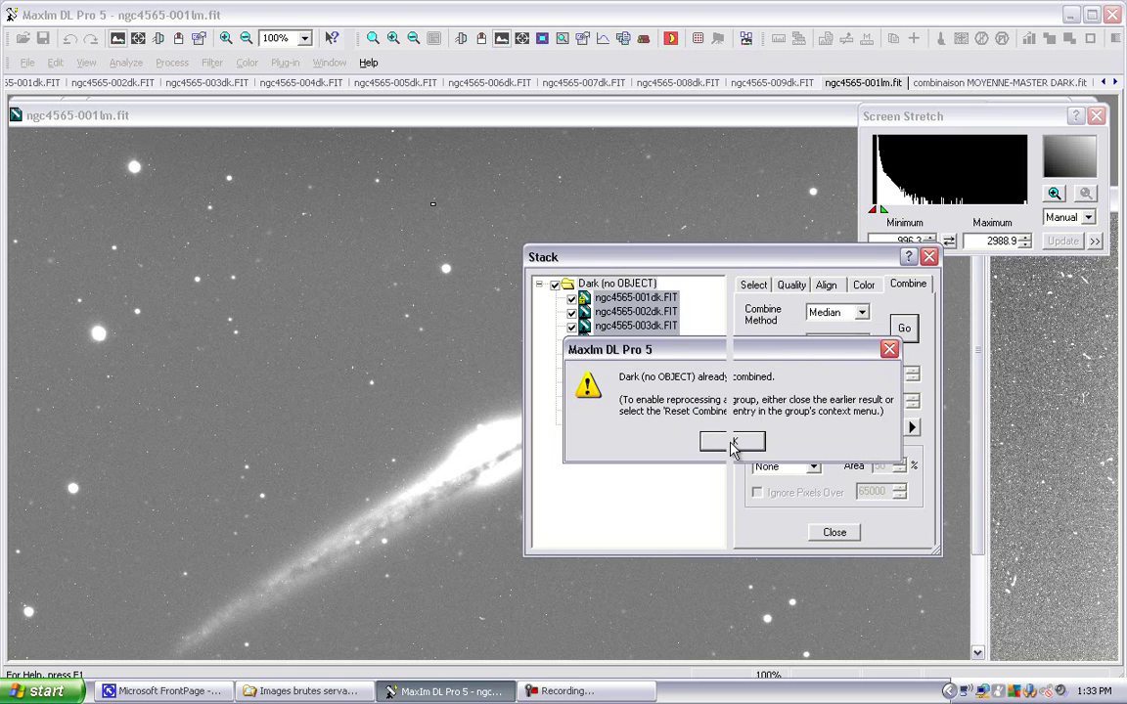
Reset the combine status of the Dark (no OBJECT) group so it can be reprocessed.
{"action": "left_click", "coordinate": [620, 287]}
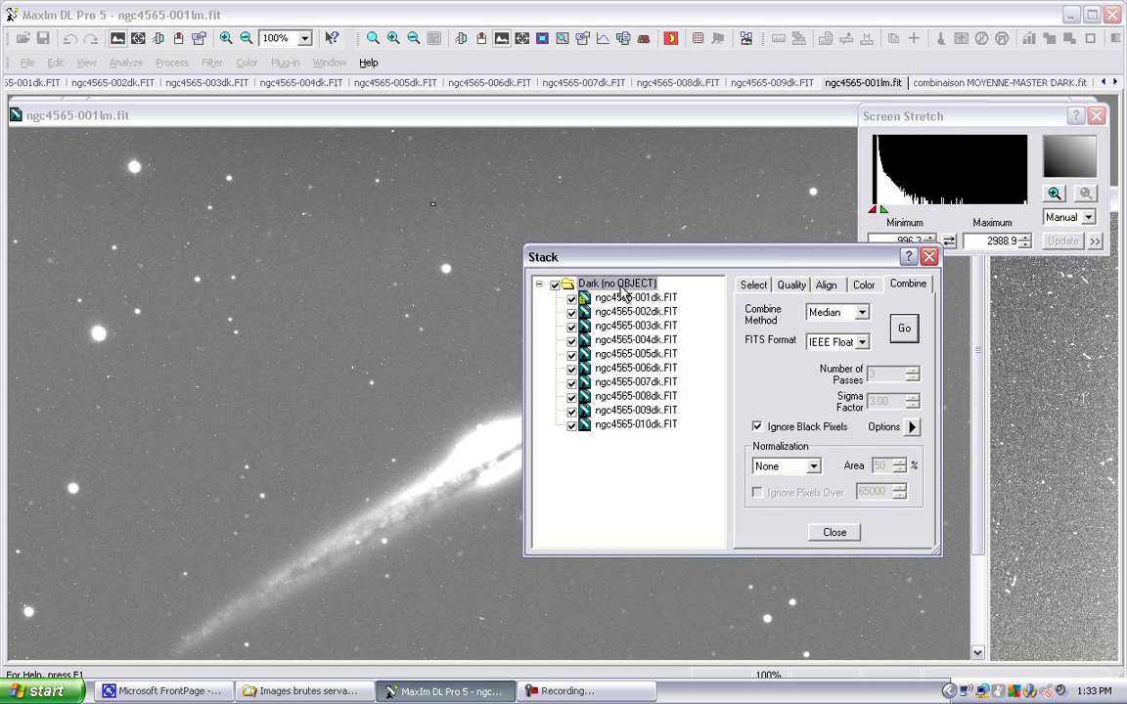
{"action": "right_click", "coordinate": [622, 292]}
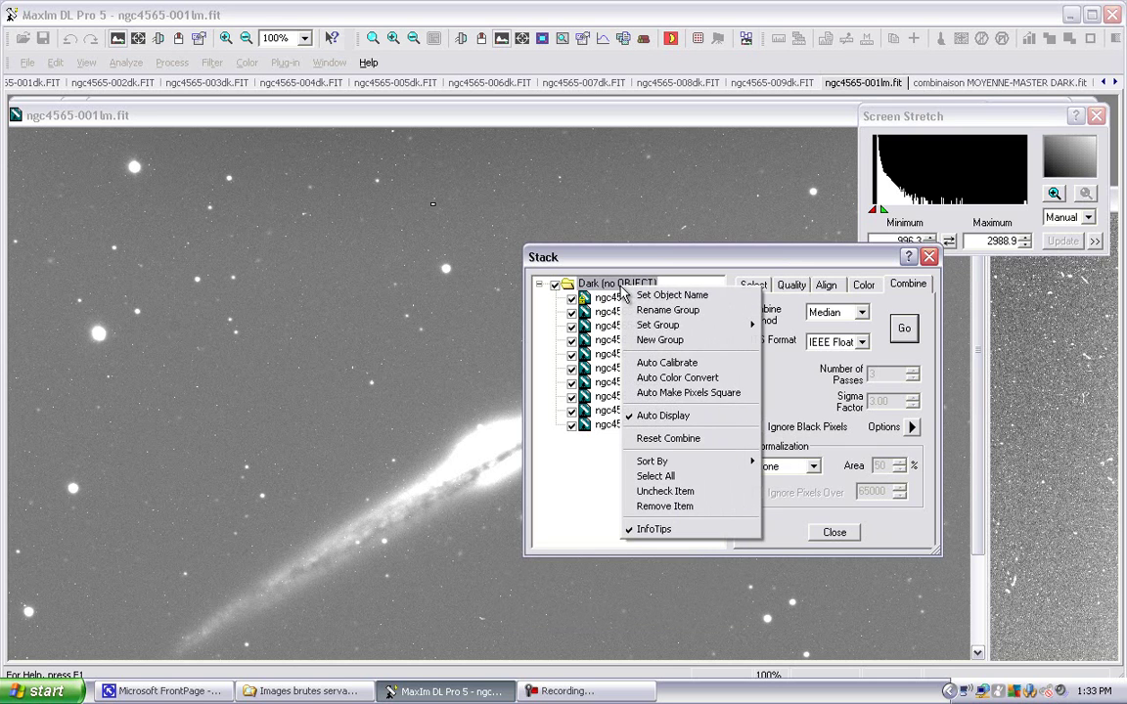
{"action": "left_click", "coordinate": [669, 443]}
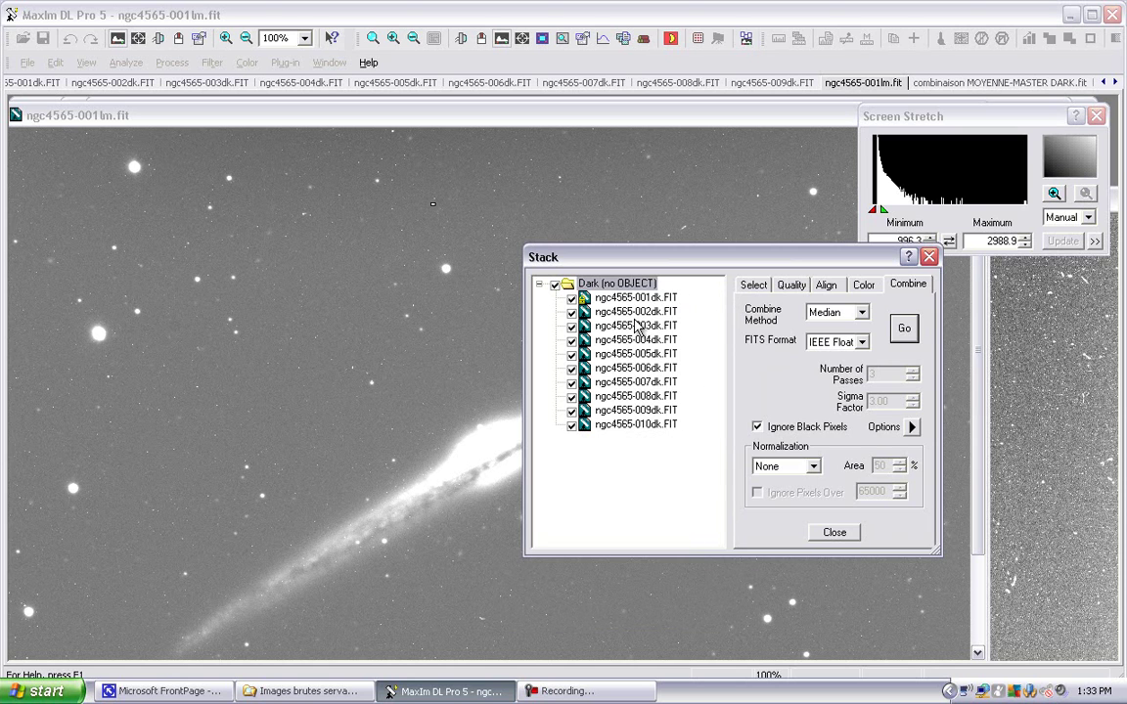
Combine the ten dark frames with the Median method, close the Stack tool and reposition the resulting image window.
{"action": "left_click", "coordinate": [902, 329]}
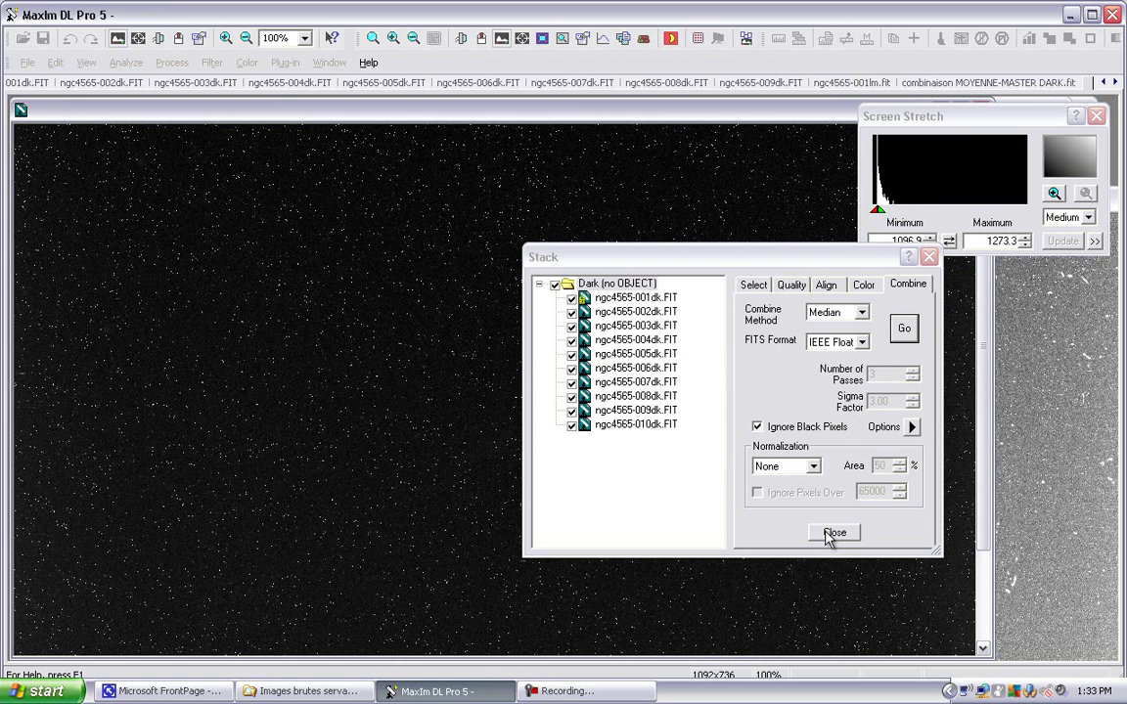
{"action": "left_click", "coordinate": [828, 539]}
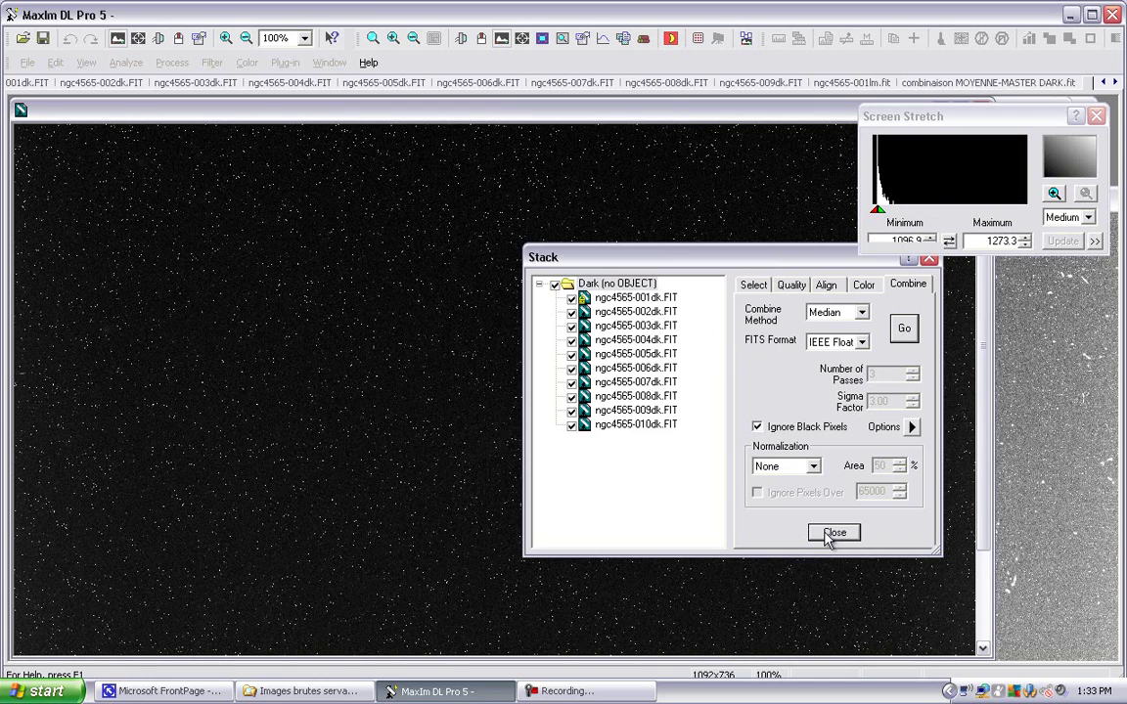
{"action": "left_click_drag", "start_coordinate": [504, 128], "coordinate": [541, 103]}
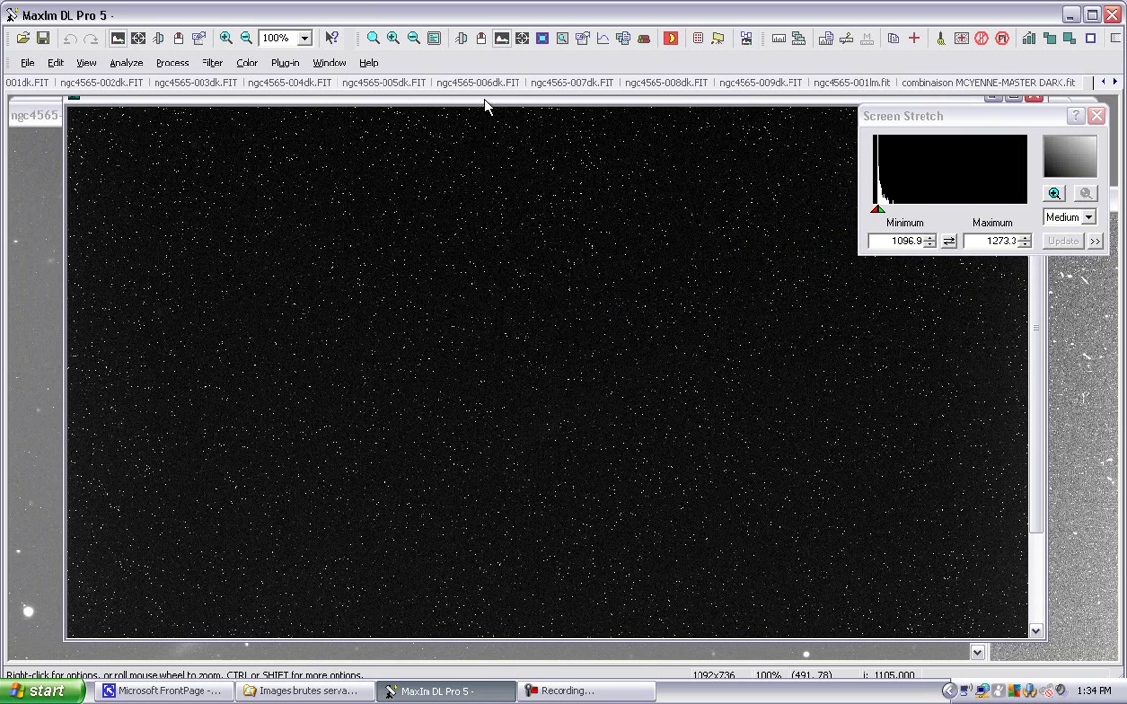
{"action": "left_click_drag", "start_coordinate": [486, 99], "coordinate": [484, 111]}
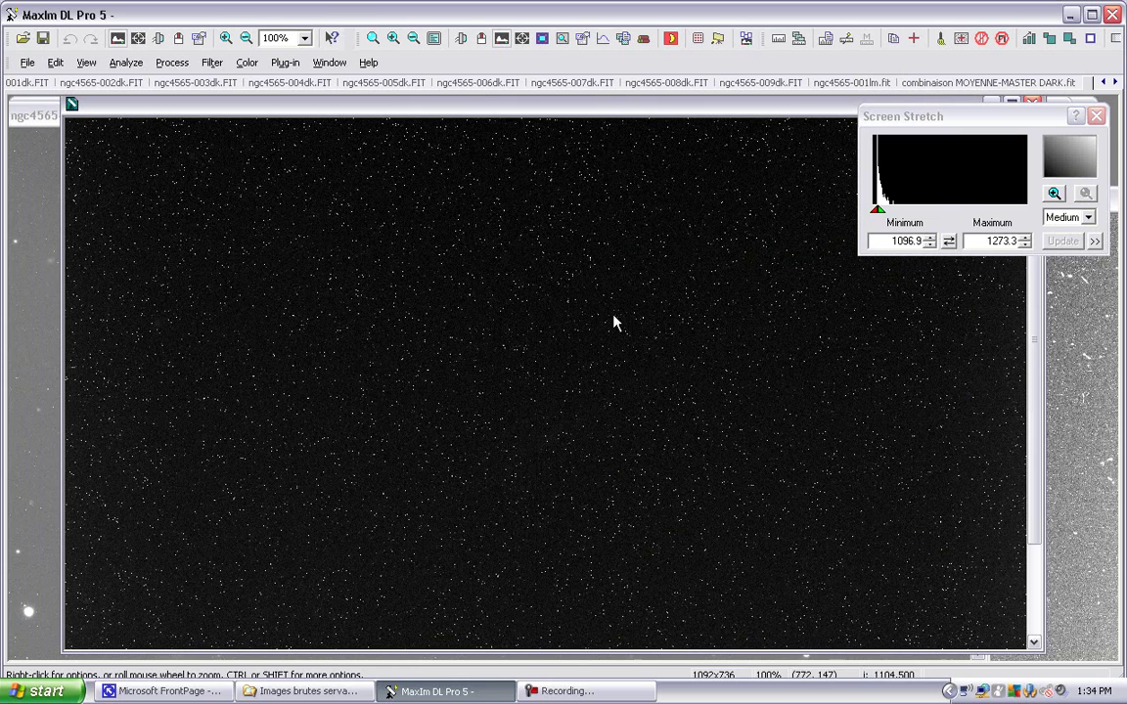
Stretch the median dark's display to a minimum of about 1096.7 and a maximum of about 1130.7, using the magnified histogram.
{"action": "left_click_drag", "start_coordinate": [878, 214], "coordinate": [886, 213]}
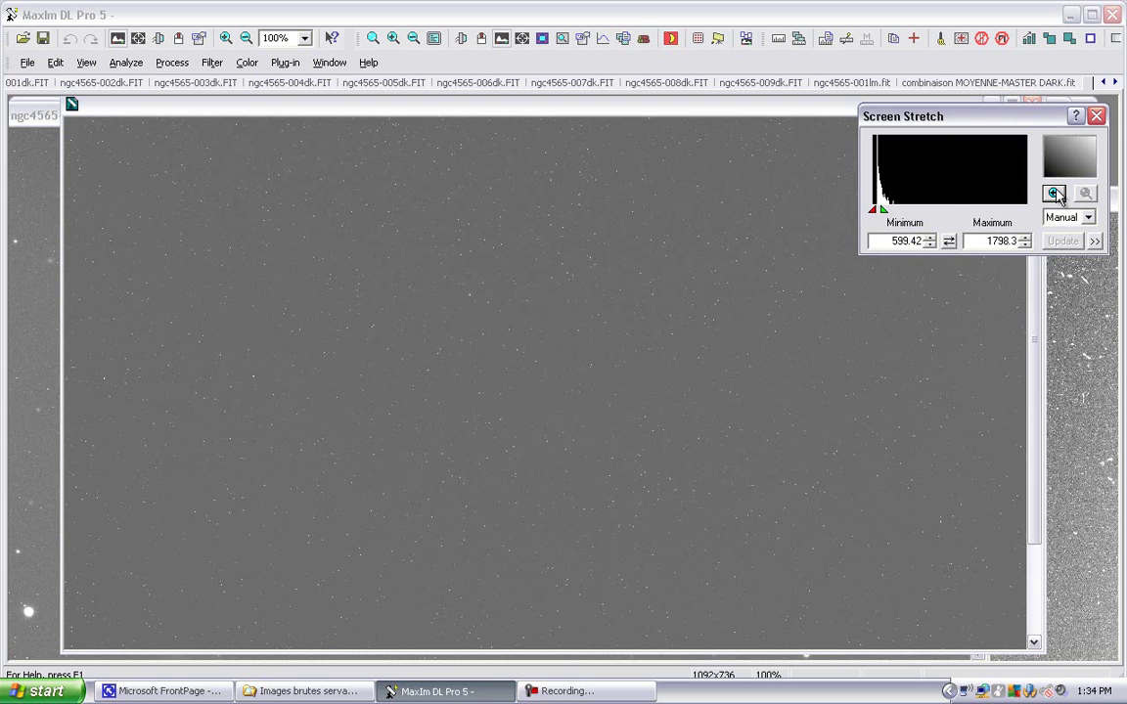
{"action": "left_click", "coordinate": [1053, 192]}
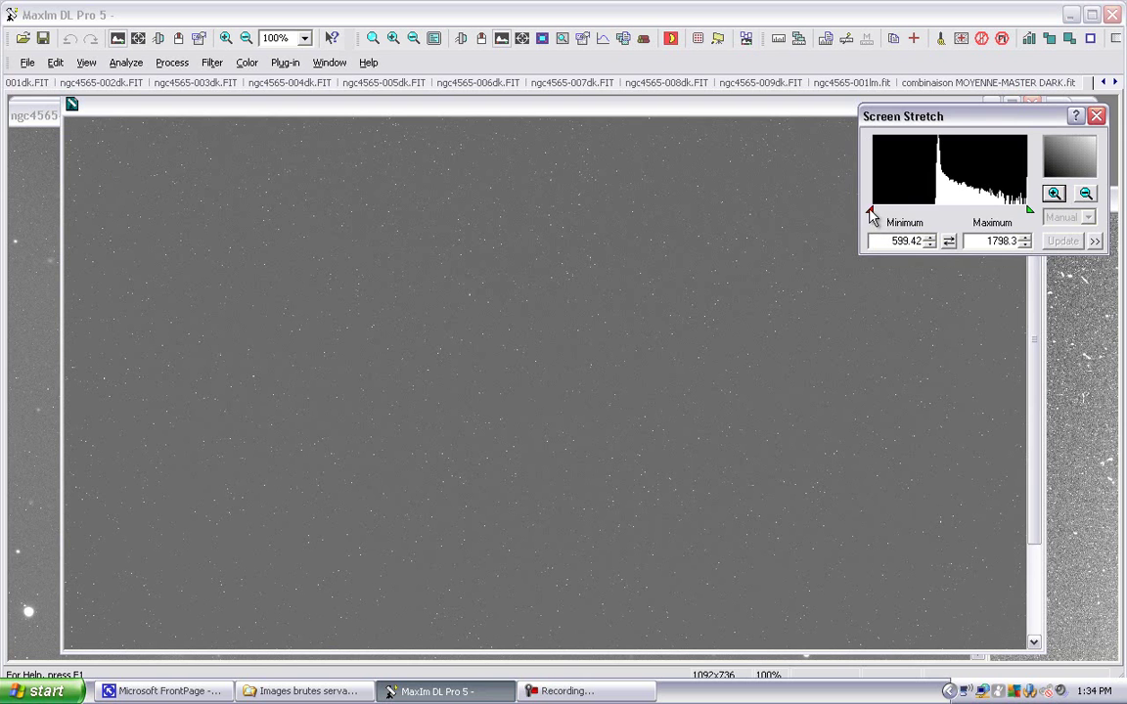
{"action": "left_click_drag", "start_coordinate": [873, 215], "coordinate": [931, 216]}
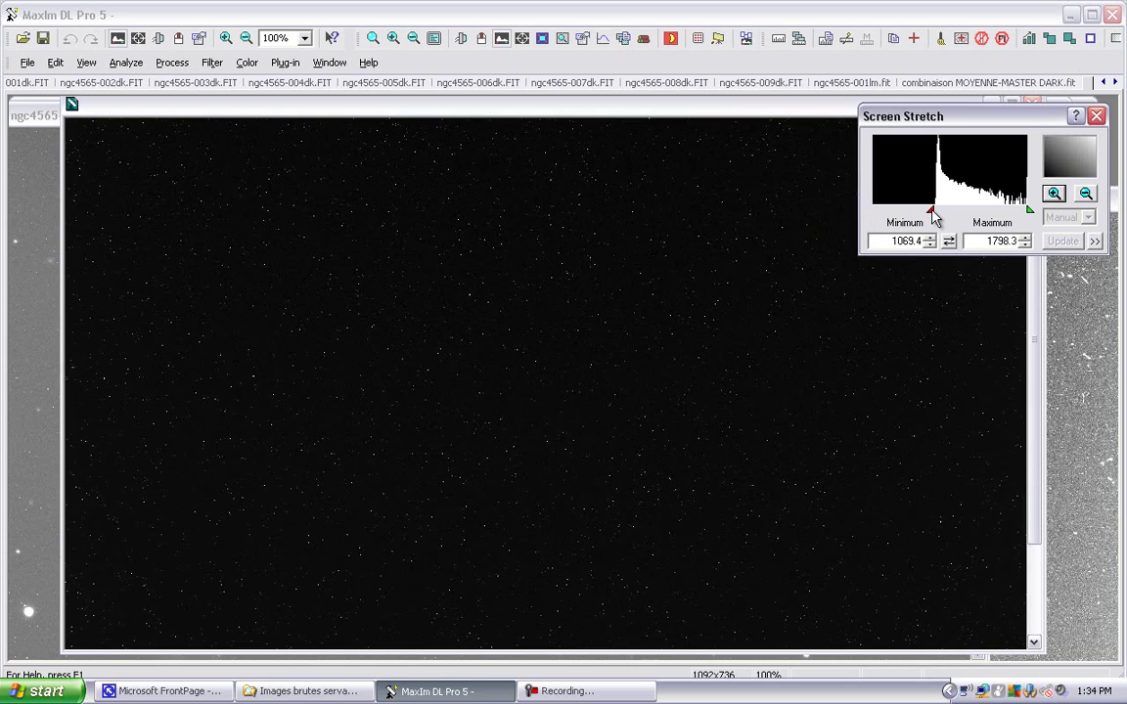
{"action": "left_click_drag", "start_coordinate": [1023, 208], "coordinate": [941, 216]}
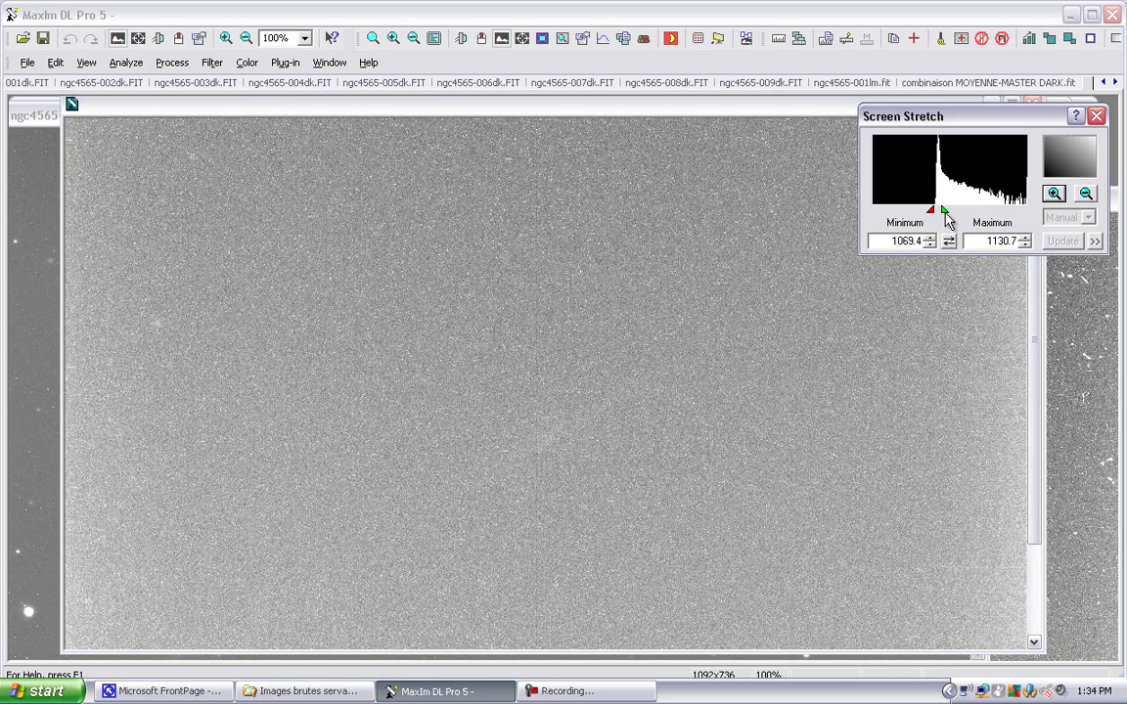
{"action": "left_click_drag", "start_coordinate": [945, 217], "coordinate": [943, 221]}
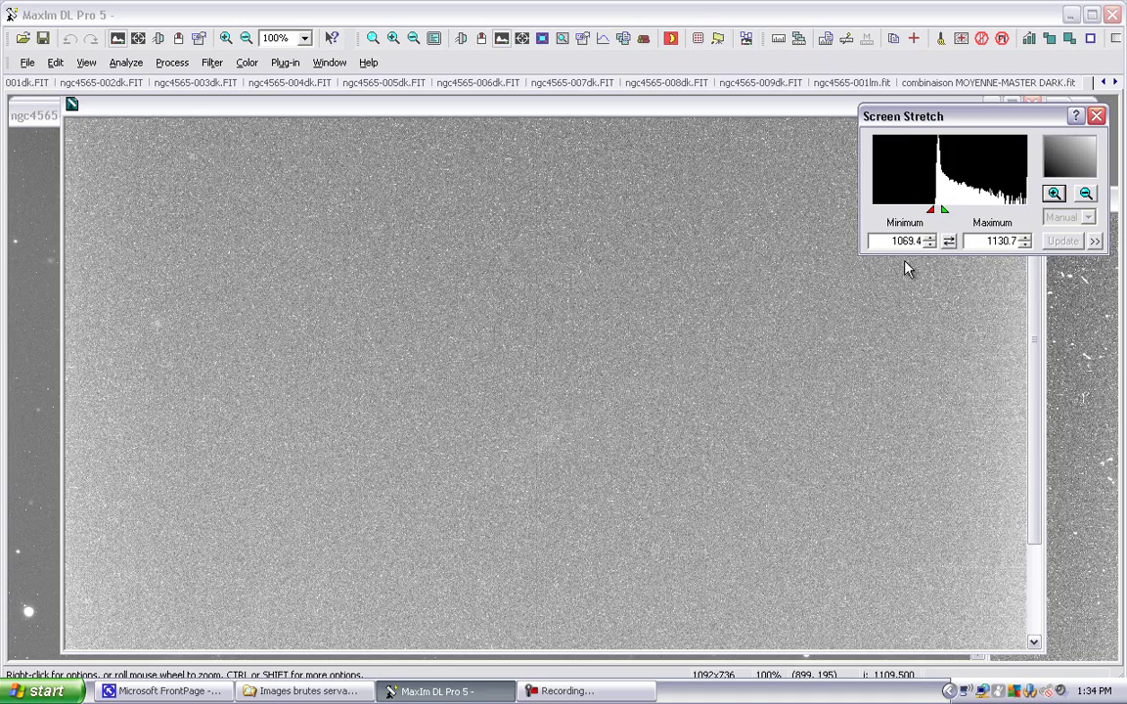
{"action": "left_click_drag", "start_coordinate": [944, 210], "coordinate": [934, 212]}
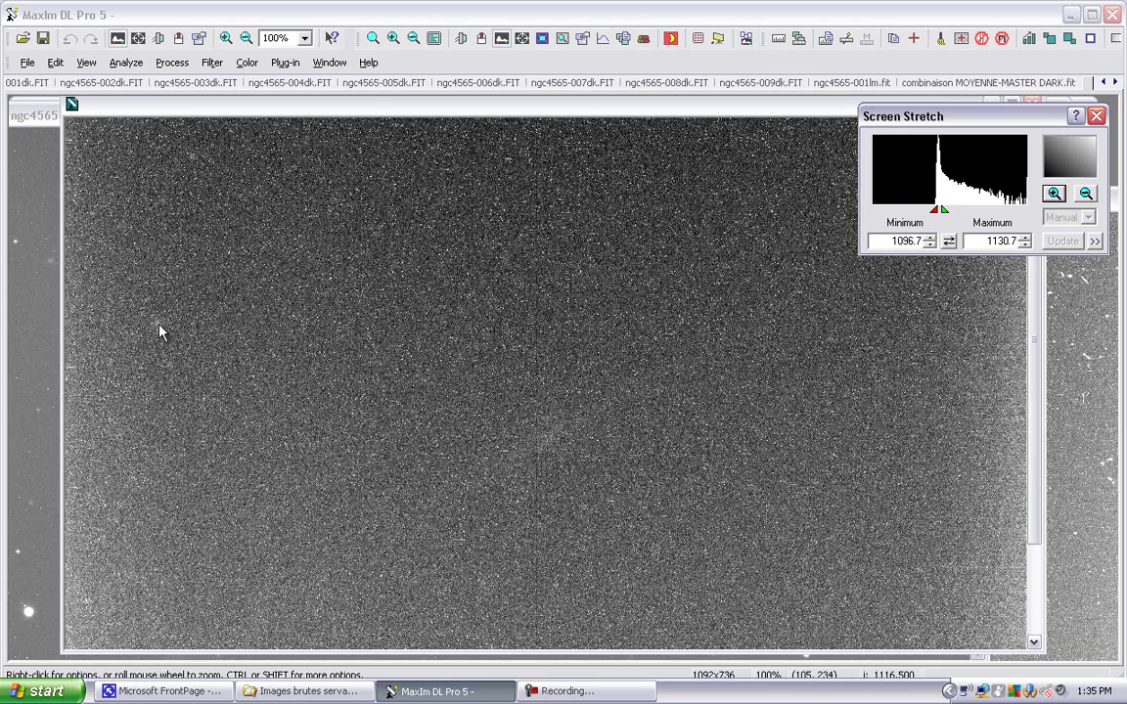
{"action": "left_click_drag", "start_coordinate": [378, 108], "coordinate": [448, 156]}
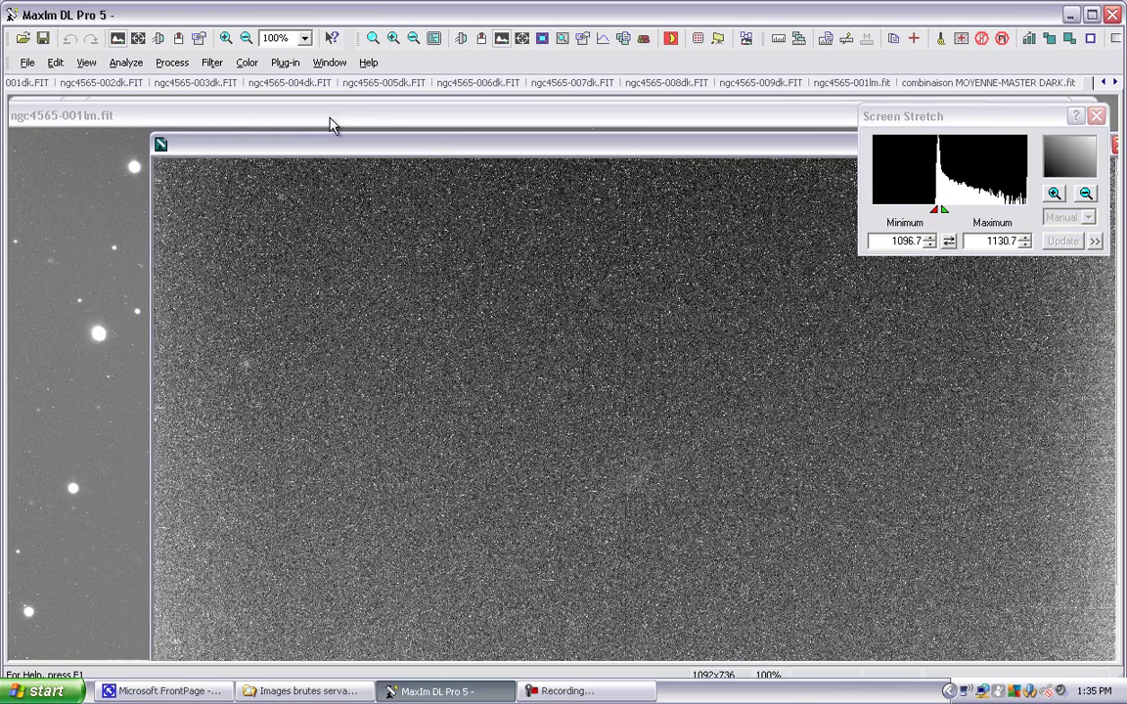
{"action": "left_click", "coordinate": [327, 118]}
{"action": "left_click_drag", "start_coordinate": [330, 119], "coordinate": [324, 113]}
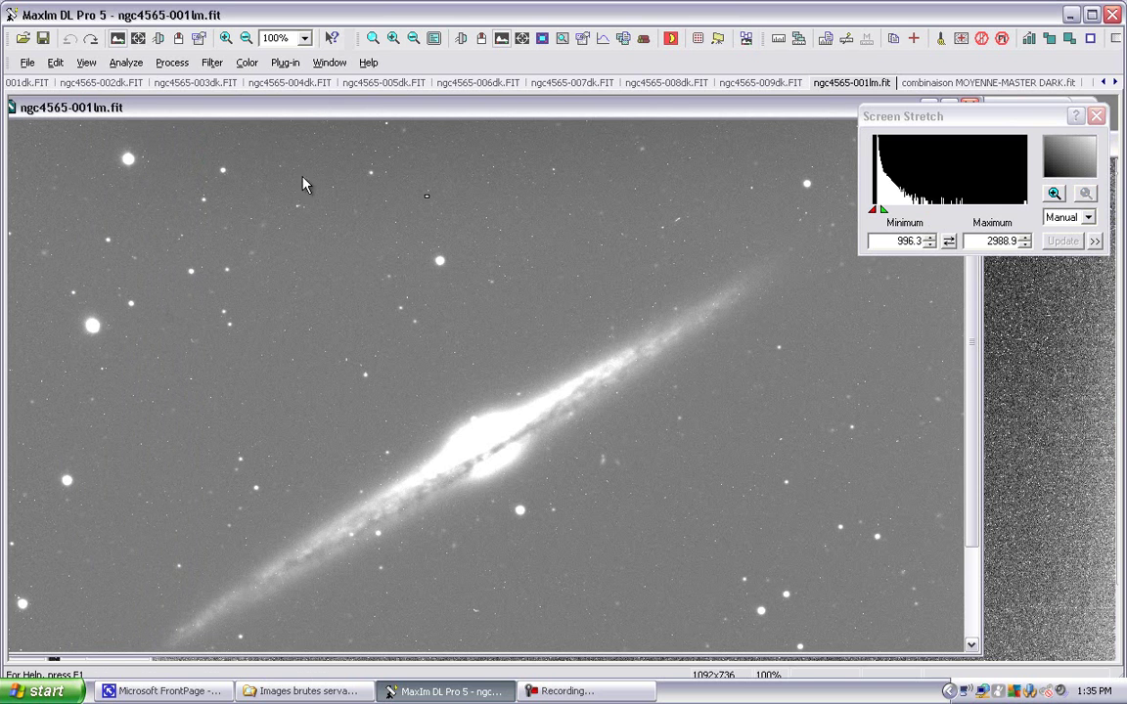
{"action": "left_click", "coordinate": [162, 65]}
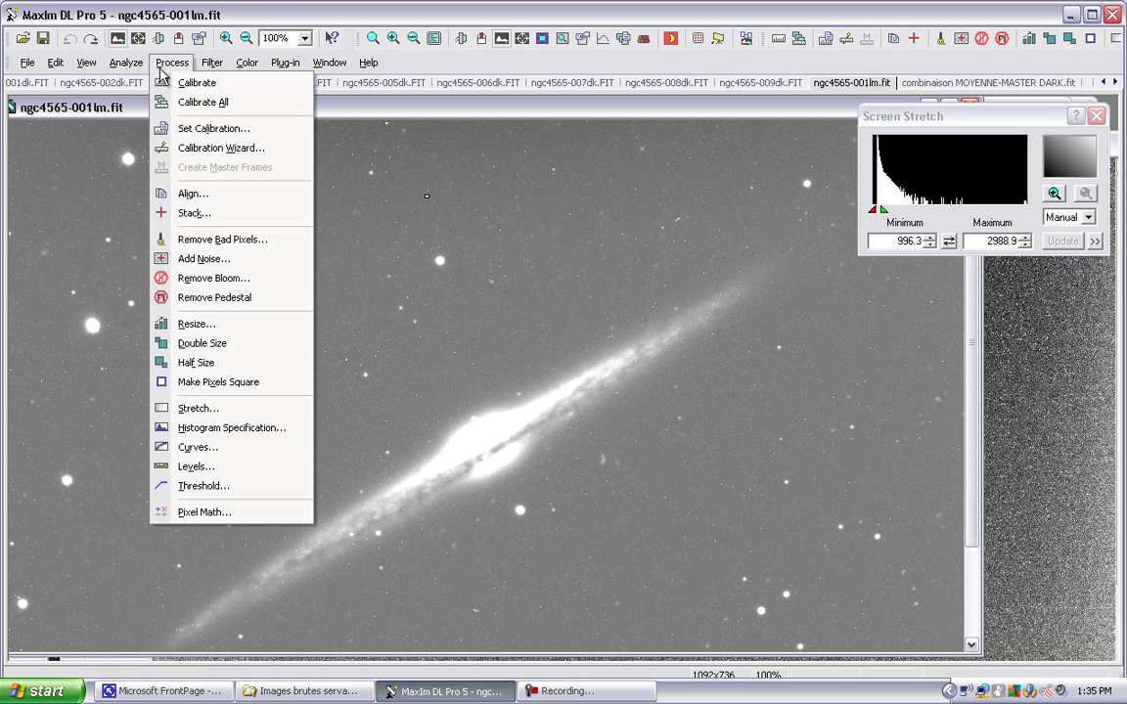
{"action": "left_click", "coordinate": [231, 512]}
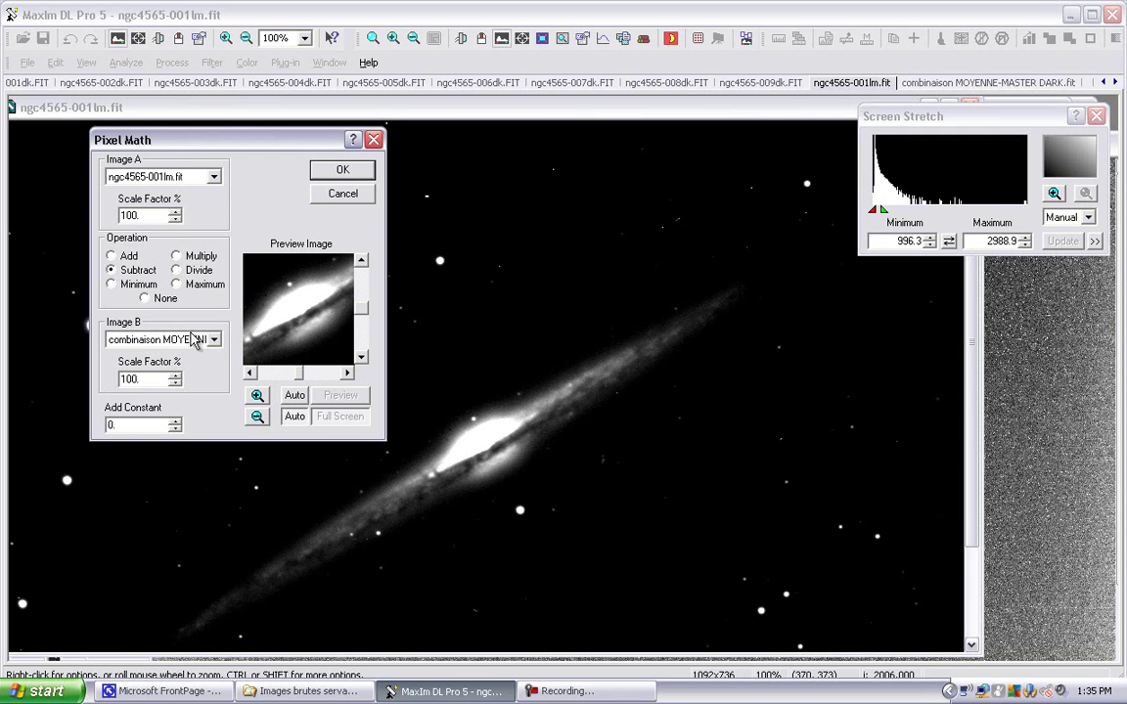
{"action": "left_click", "coordinate": [1046, 458]}
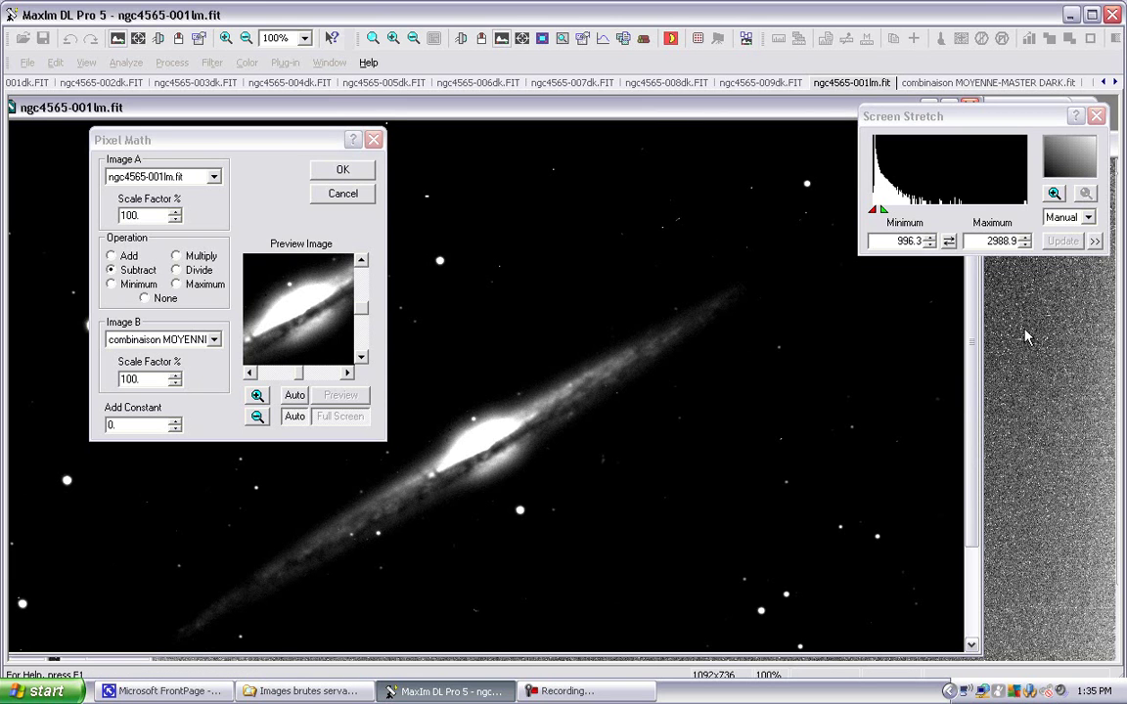
{"action": "left_click_drag", "start_coordinate": [360, 200], "coordinate": [561, 207]}
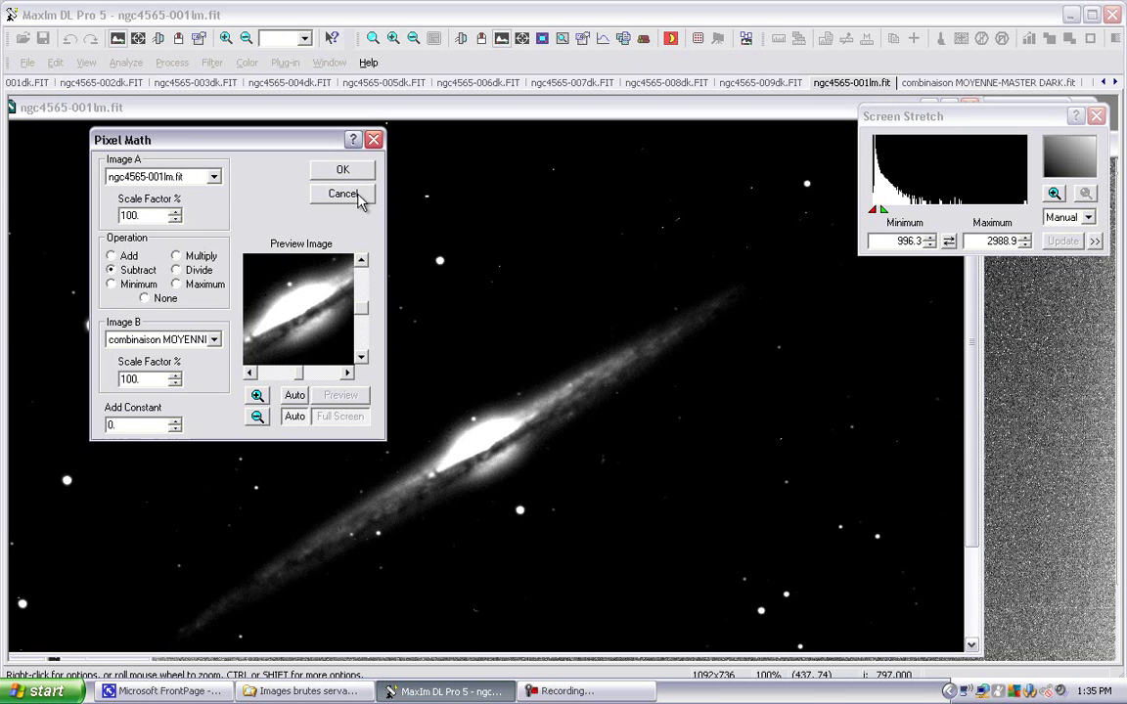
{"action": "left_click", "coordinate": [687, 122]}
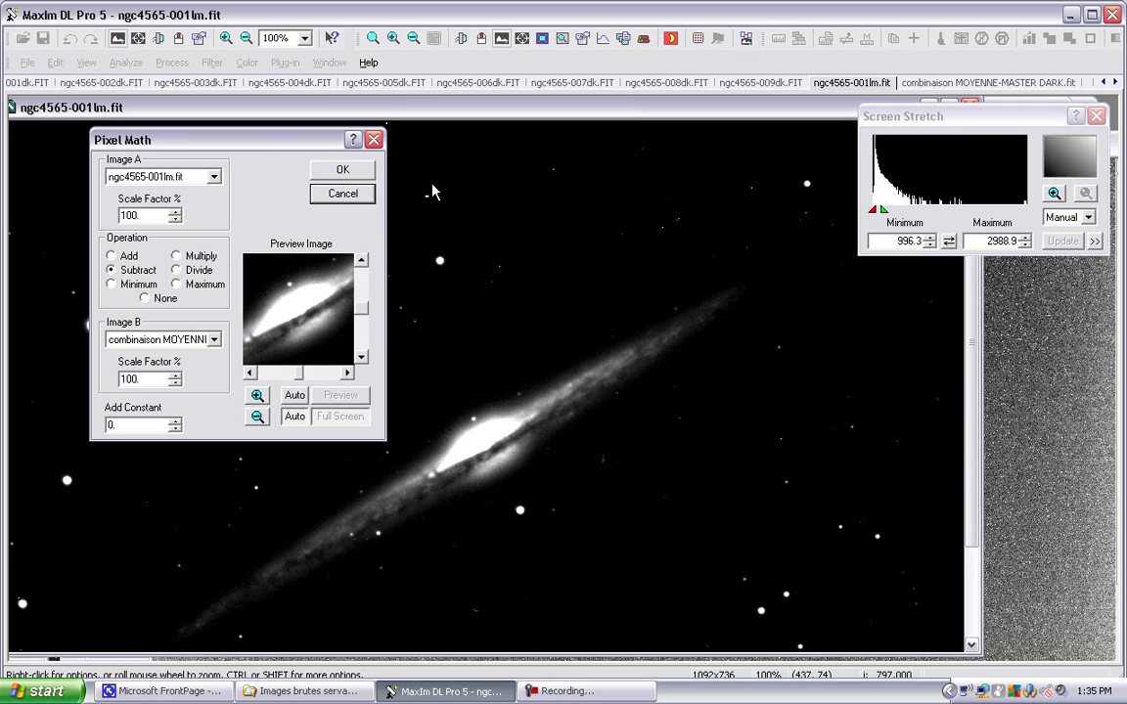
{"action": "left_click", "coordinate": [342, 170]}
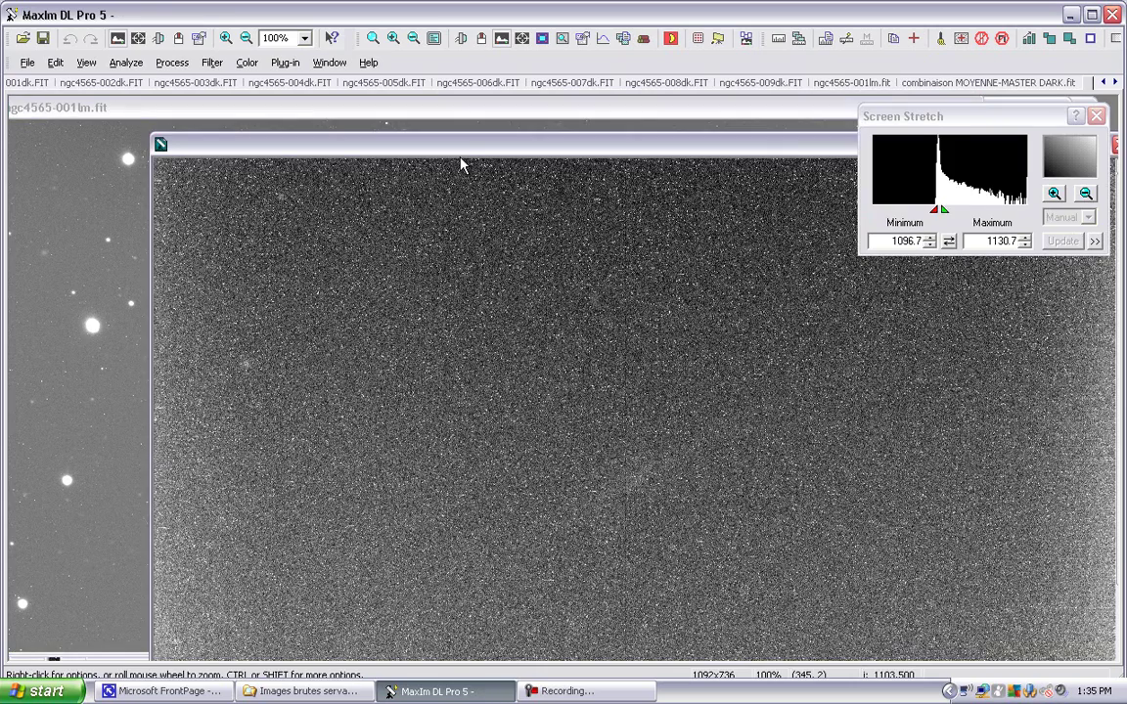
Save the median-combined dark as "combinaison Mediane-MASTER DARK.fit" beside the average master dark.
{"action": "left_click_drag", "start_coordinate": [458, 159], "coordinate": [392, 151]}
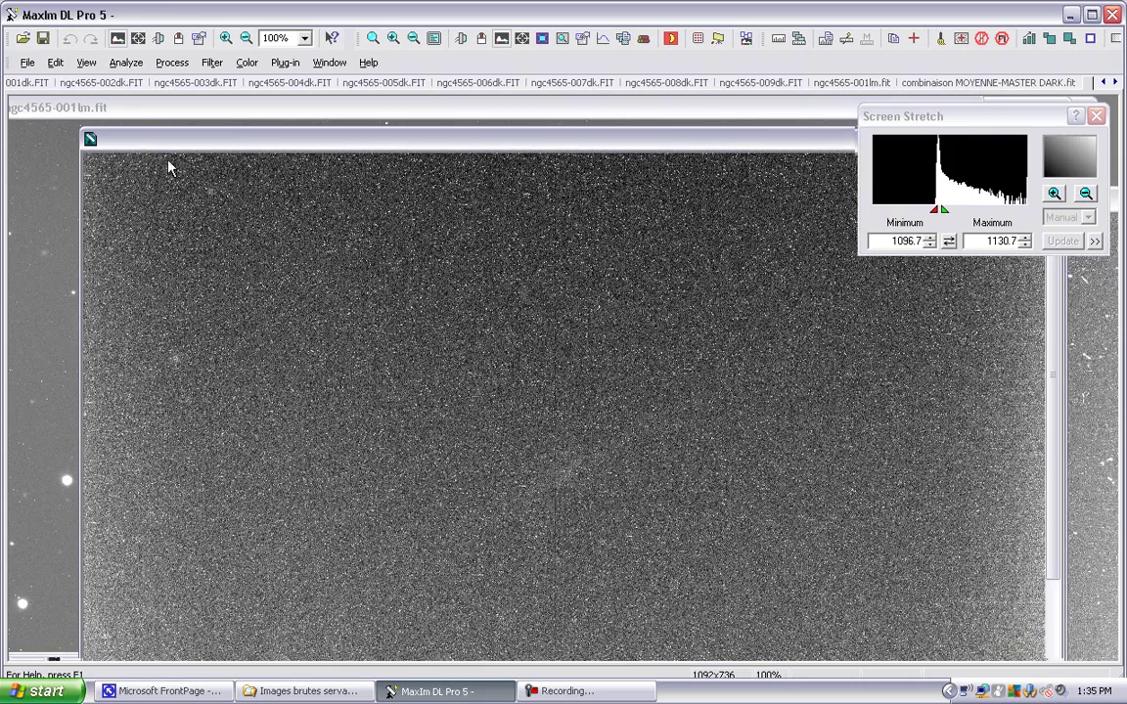
{"action": "left_click", "coordinate": [28, 64]}
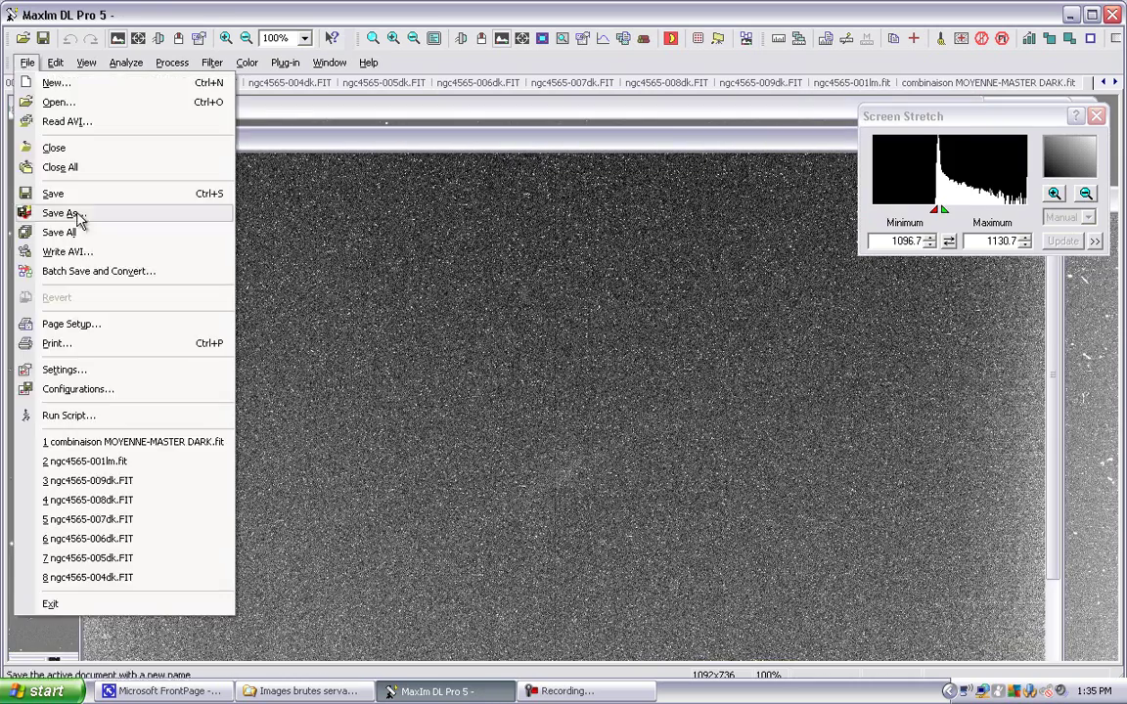
{"action": "left_click", "coordinate": [74, 215]}
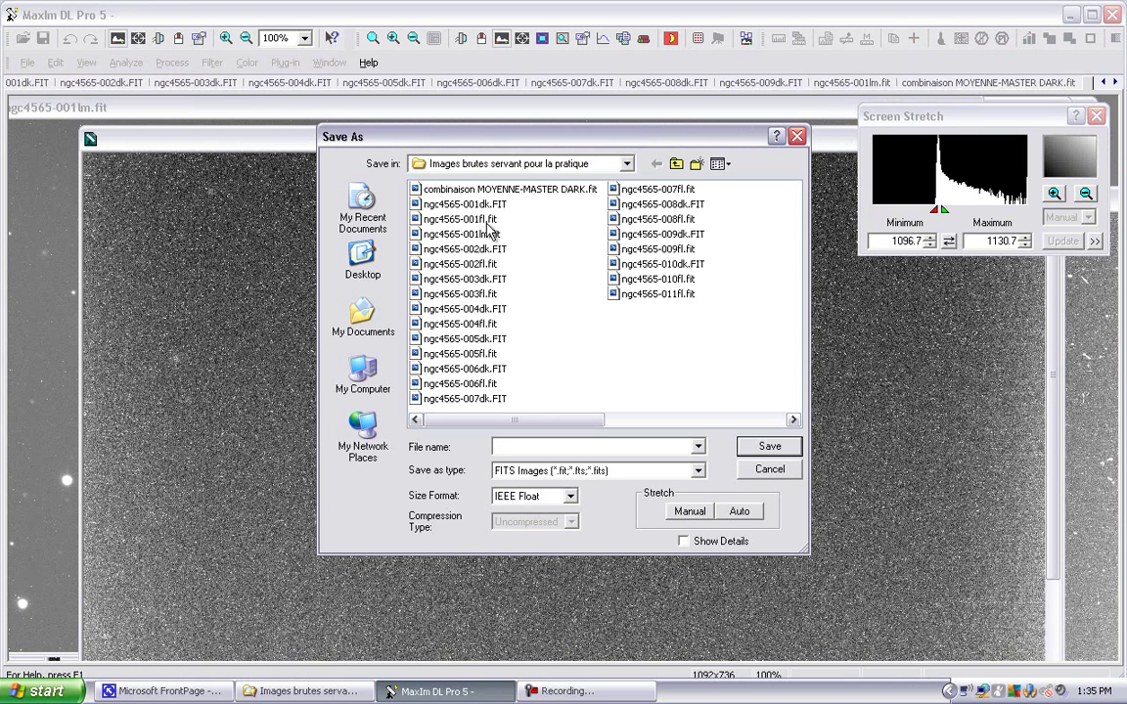
{"action": "left_click", "coordinate": [495, 189]}
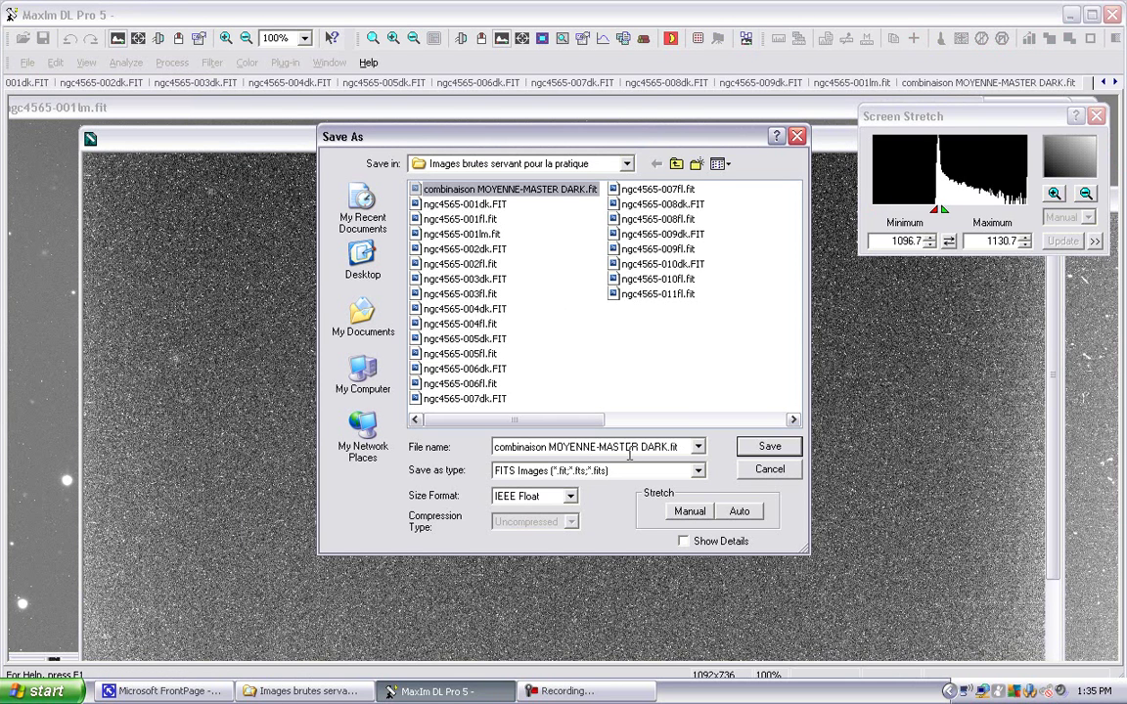
{"action": "left_click", "coordinate": [576, 449]}
{"action": "left_click_drag", "start_coordinate": [597, 448], "coordinate": [566, 446]}
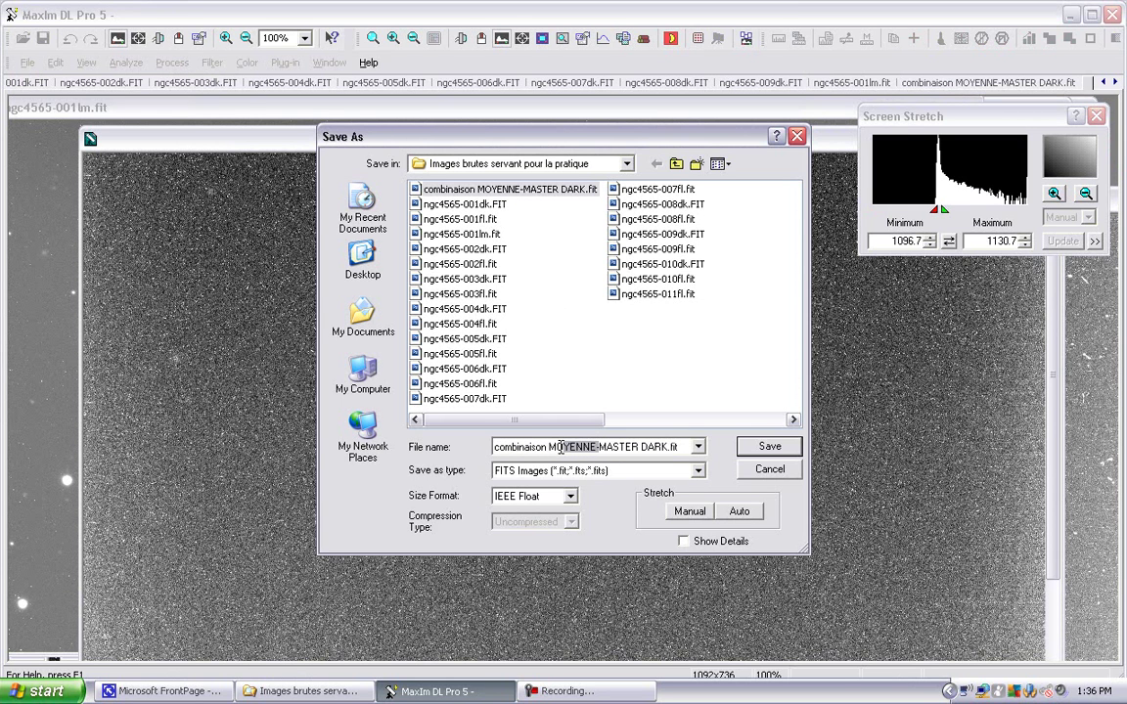
{"action": "type", "text": "édiane"}
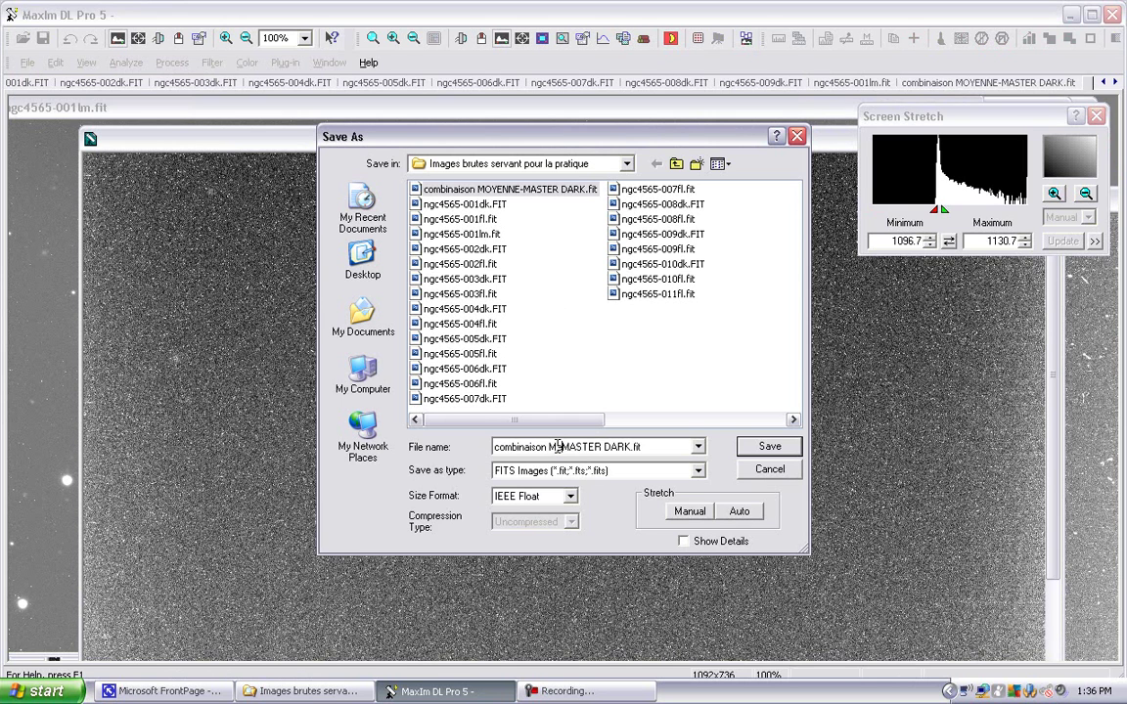
{"action": "type", "text": "-"}
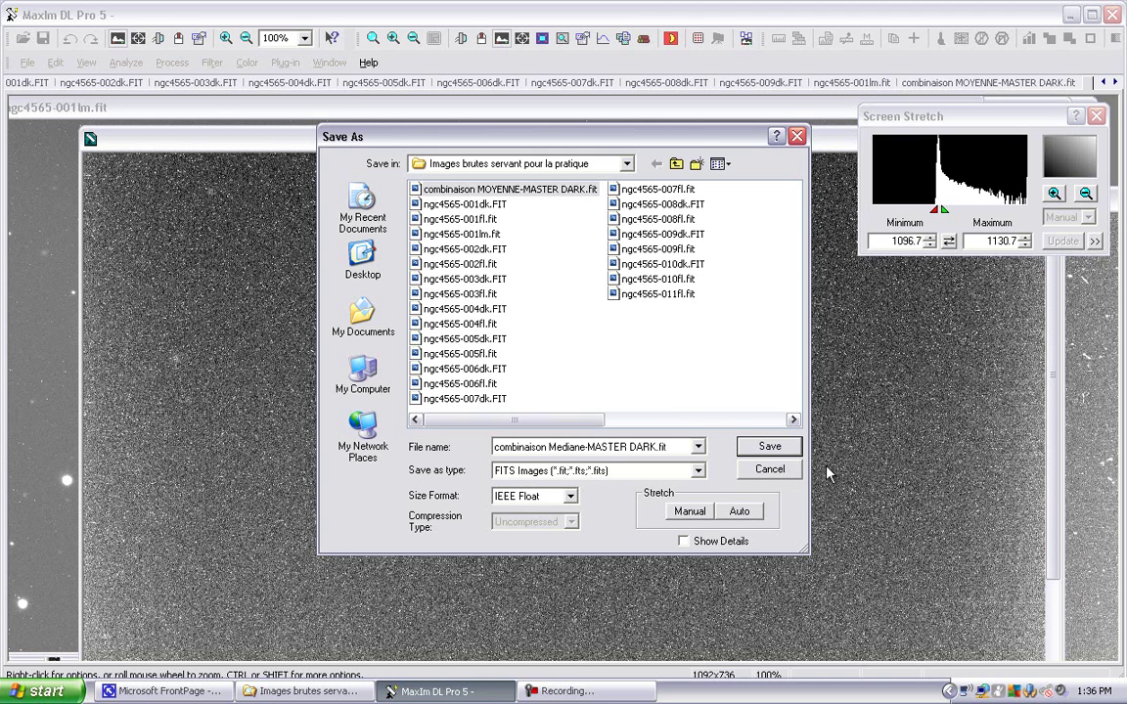
{"action": "left_click", "coordinate": [788, 454]}
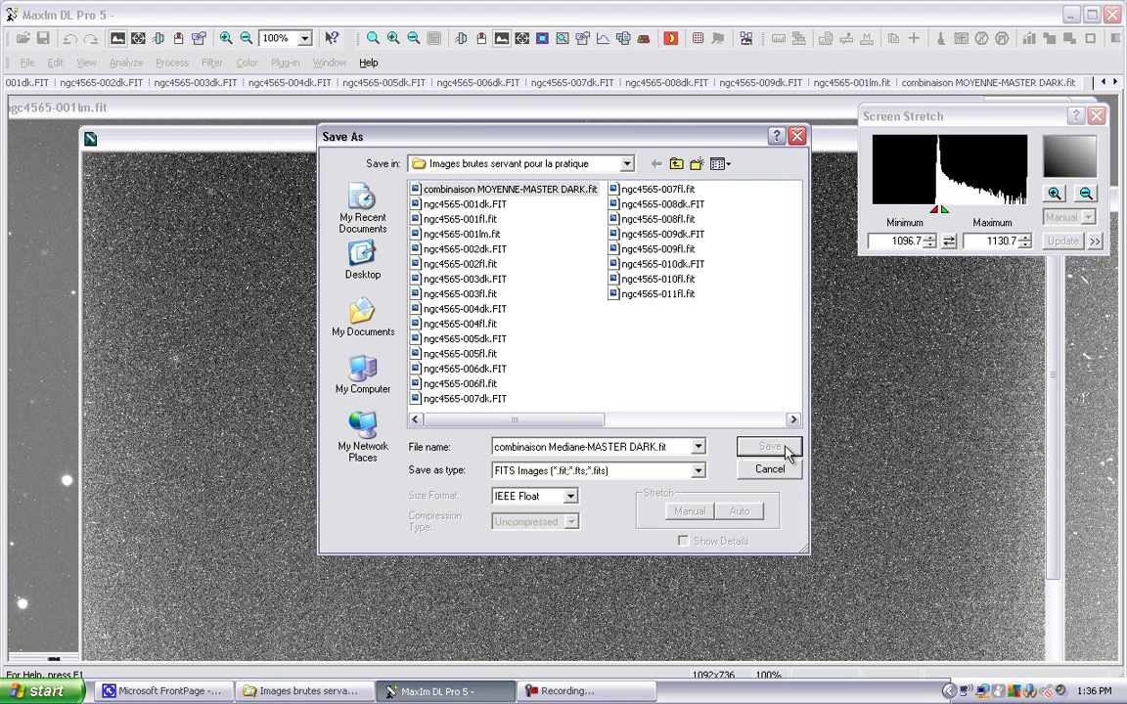
{"action": "left_click", "coordinate": [782, 450]}
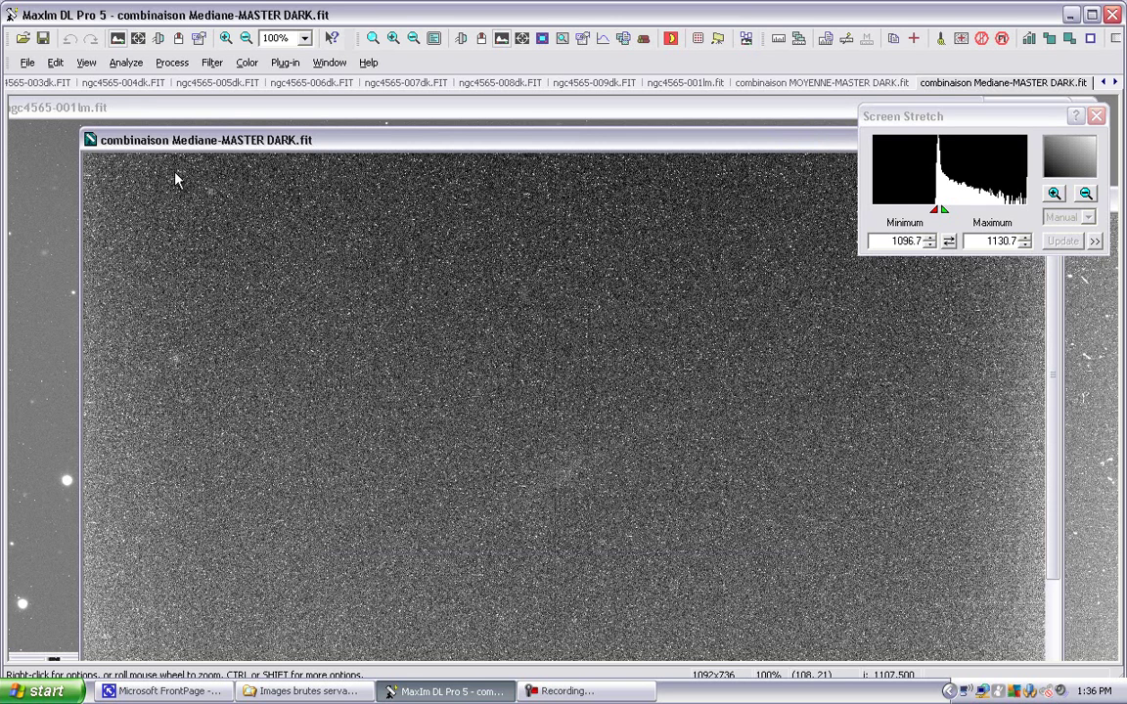
Subtract combinaison Mediane-MASTER DARK.fit from the ngc4565-001lm.fit light frame with Pixel Math, keeping both scale factors at 100%.
{"action": "left_click", "coordinate": [233, 121]}
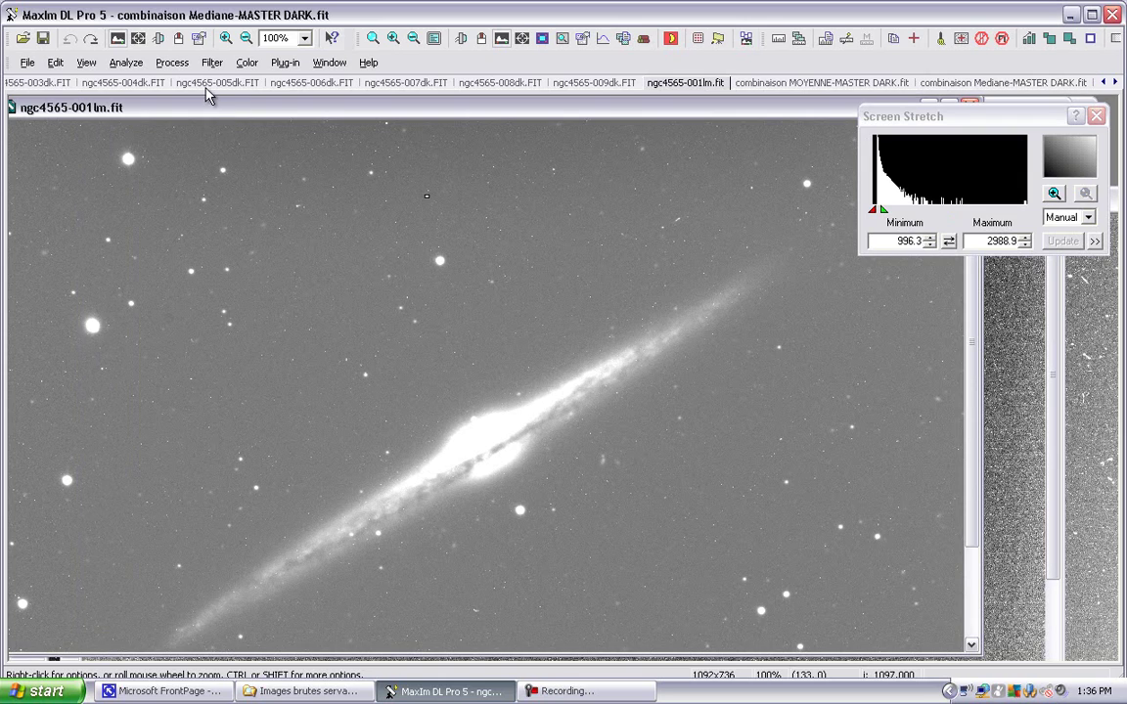
{"action": "left_click", "coordinate": [174, 62]}
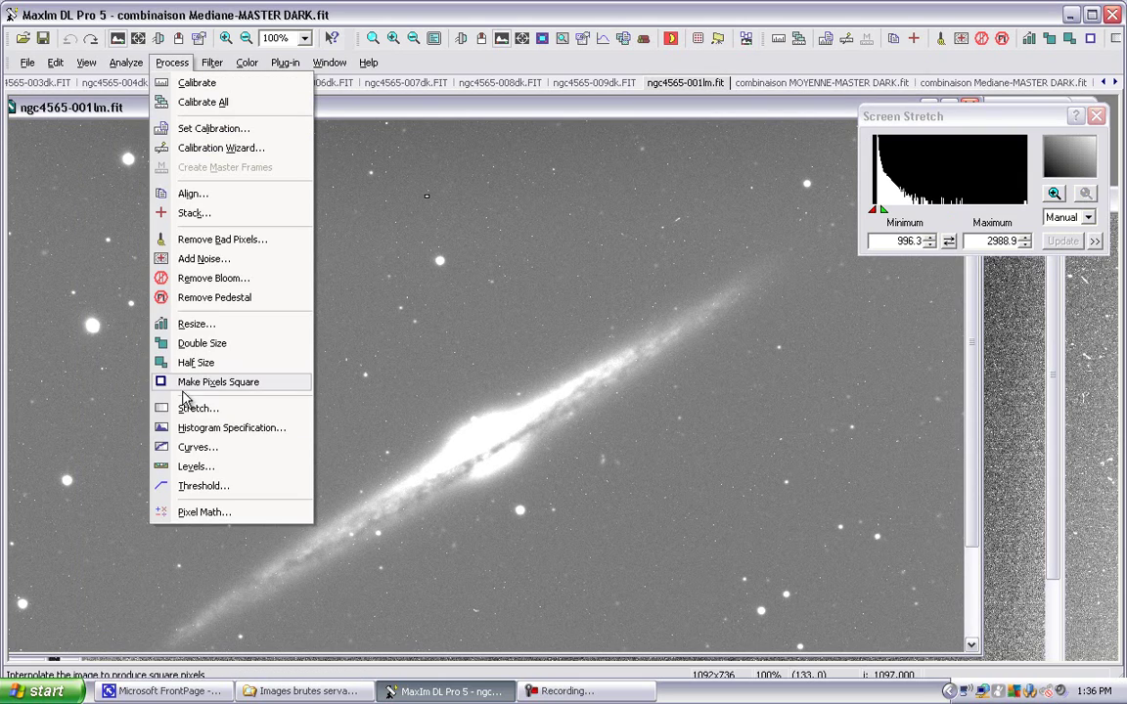
{"action": "left_click", "coordinate": [211, 512]}
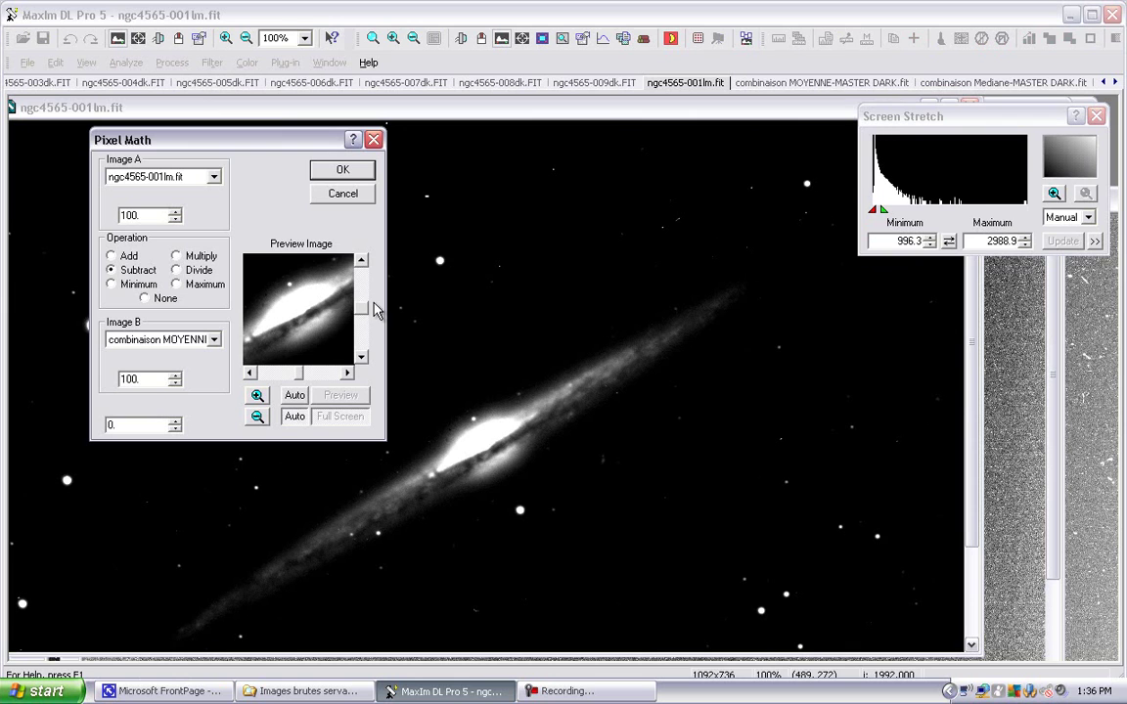
{"action": "left_click", "coordinate": [212, 341]}
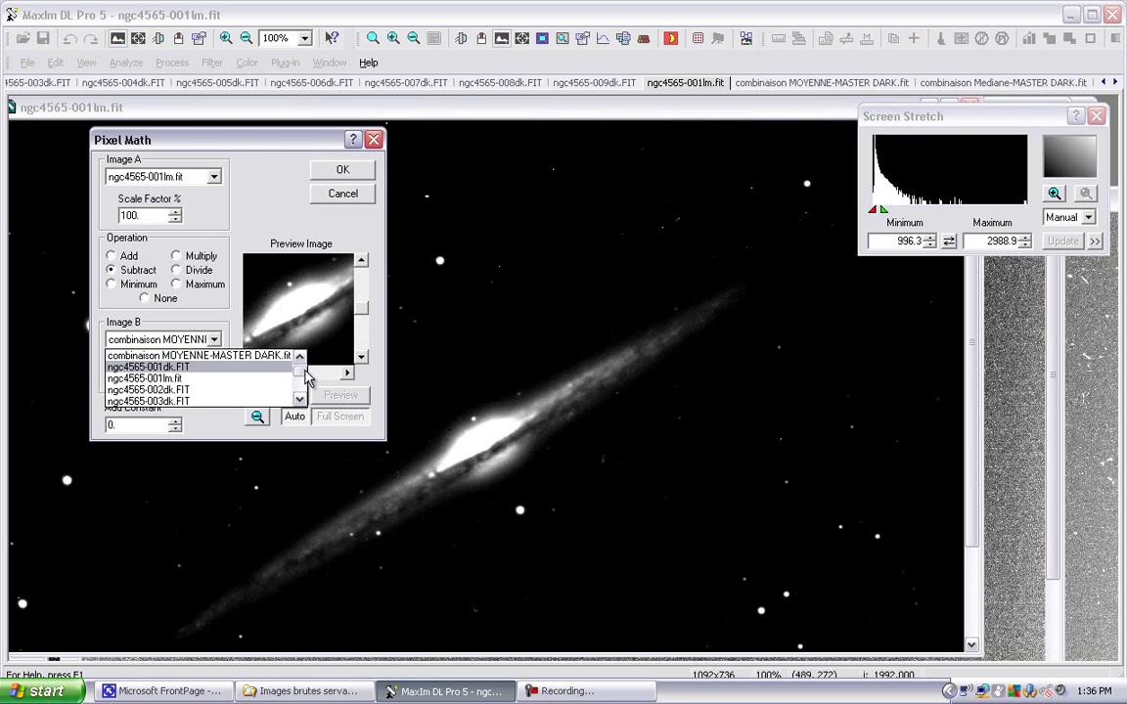
{"action": "mouse_move", "coordinate": [302, 375]}
{"action": "left_mouse_down"}
{"action": "mouse_move", "coordinate": [297, 411]}
{"action": "mouse_move", "coordinate": [285, 360]}
{"action": "left_mouse_up"}
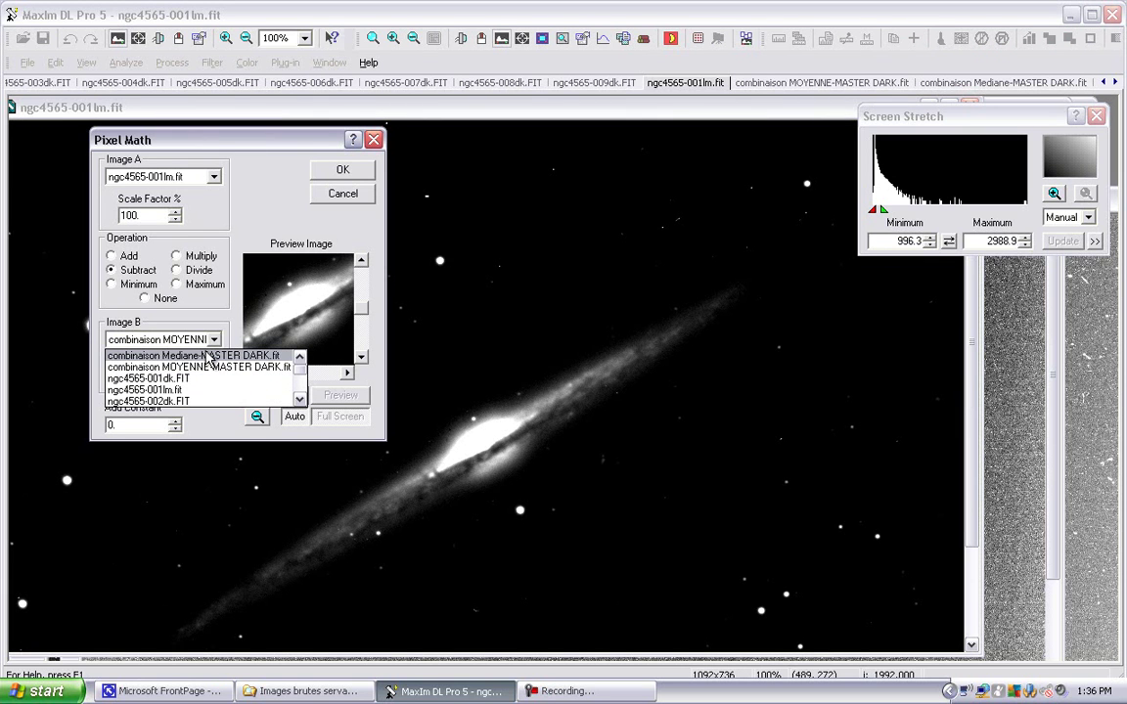
{"action": "left_click", "coordinate": [207, 357]}
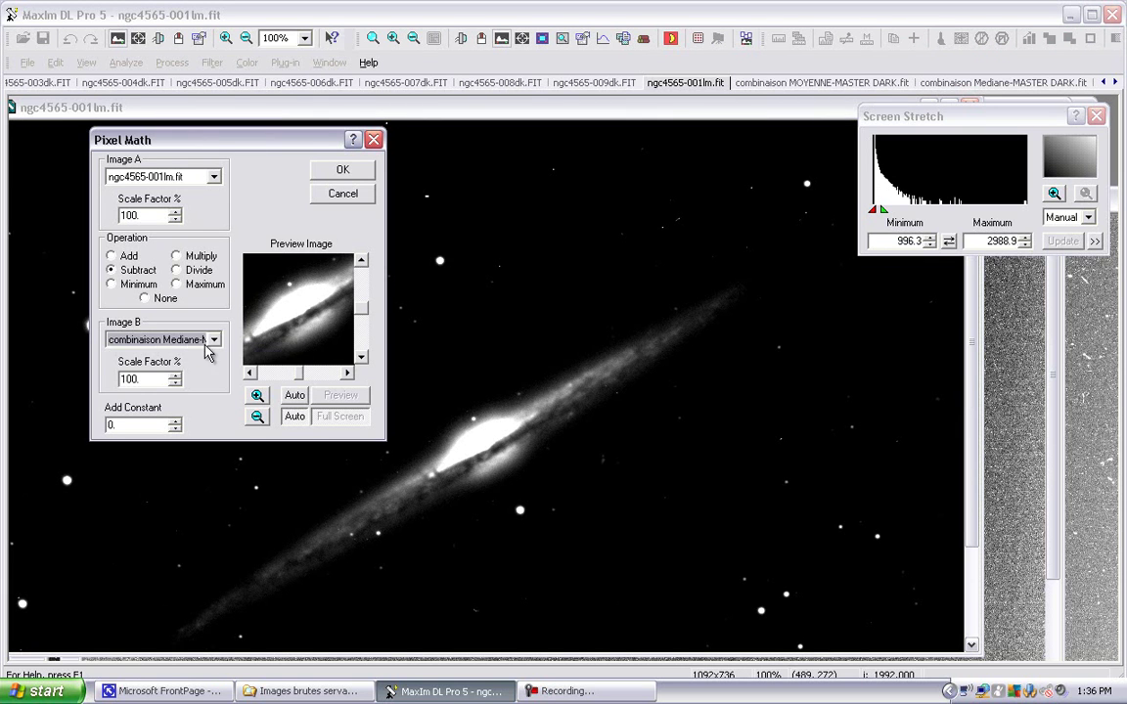
{"action": "left_click", "coordinate": [359, 178]}
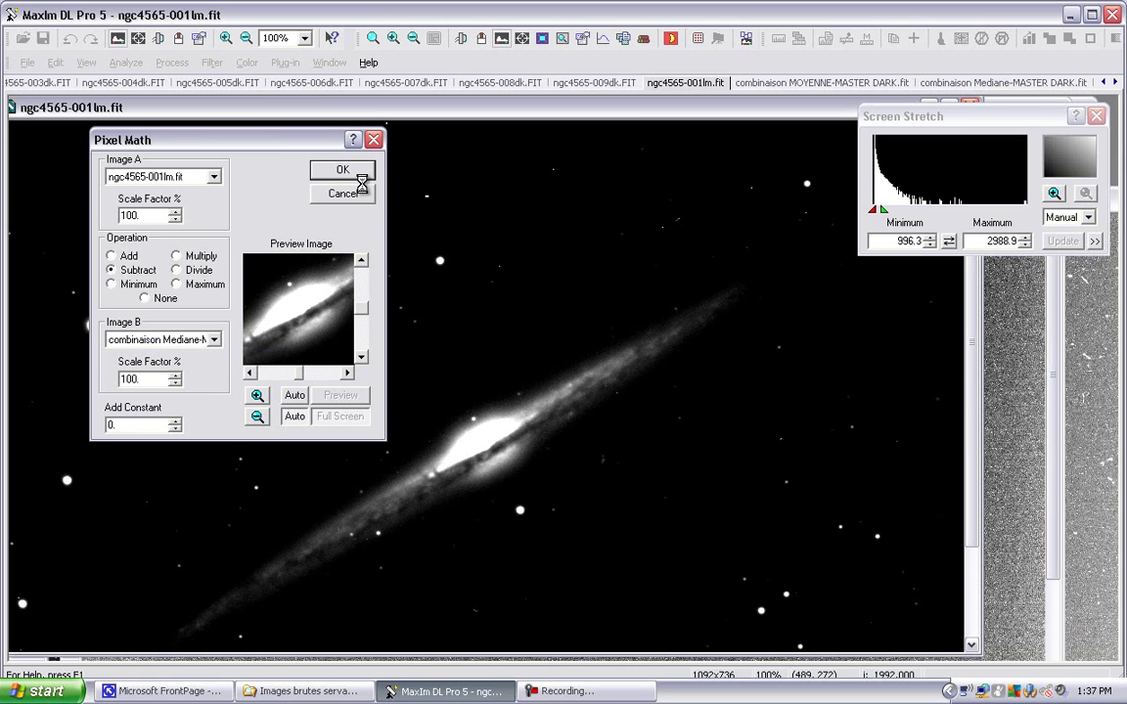
{"action": "left_click", "coordinate": [340, 176]}
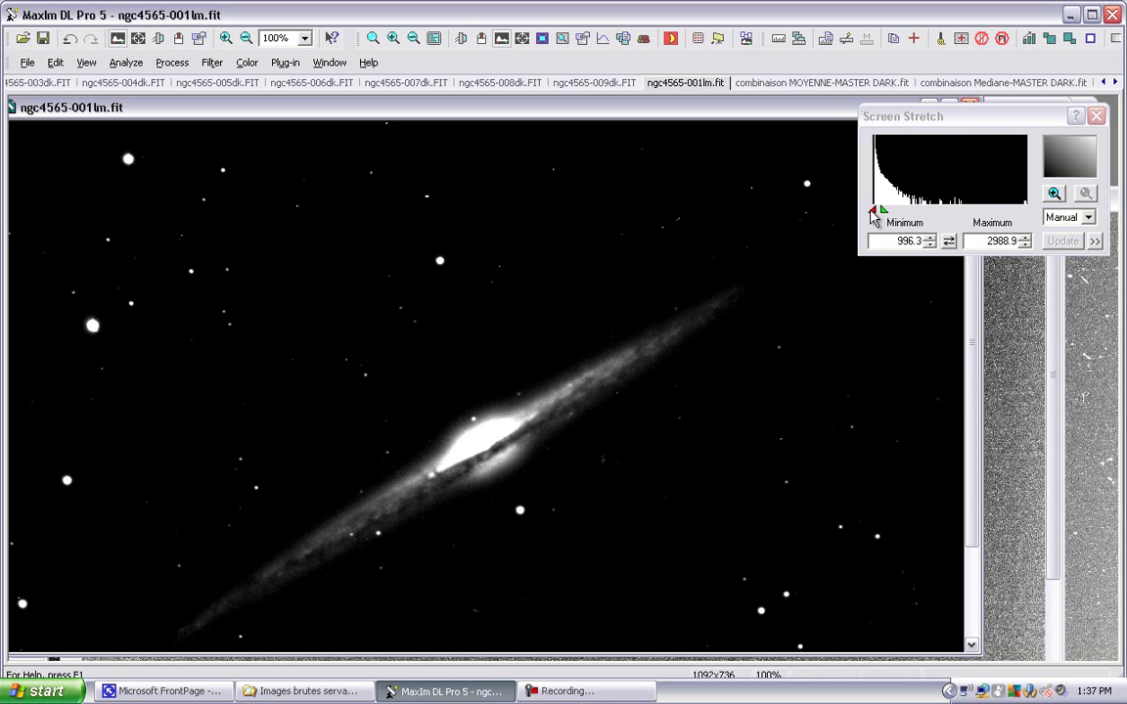
Undo the median dark subtraction and set the uncorrected light frame's display maximum to about 3985.2.
{"action": "left_click", "coordinate": [68, 38]}
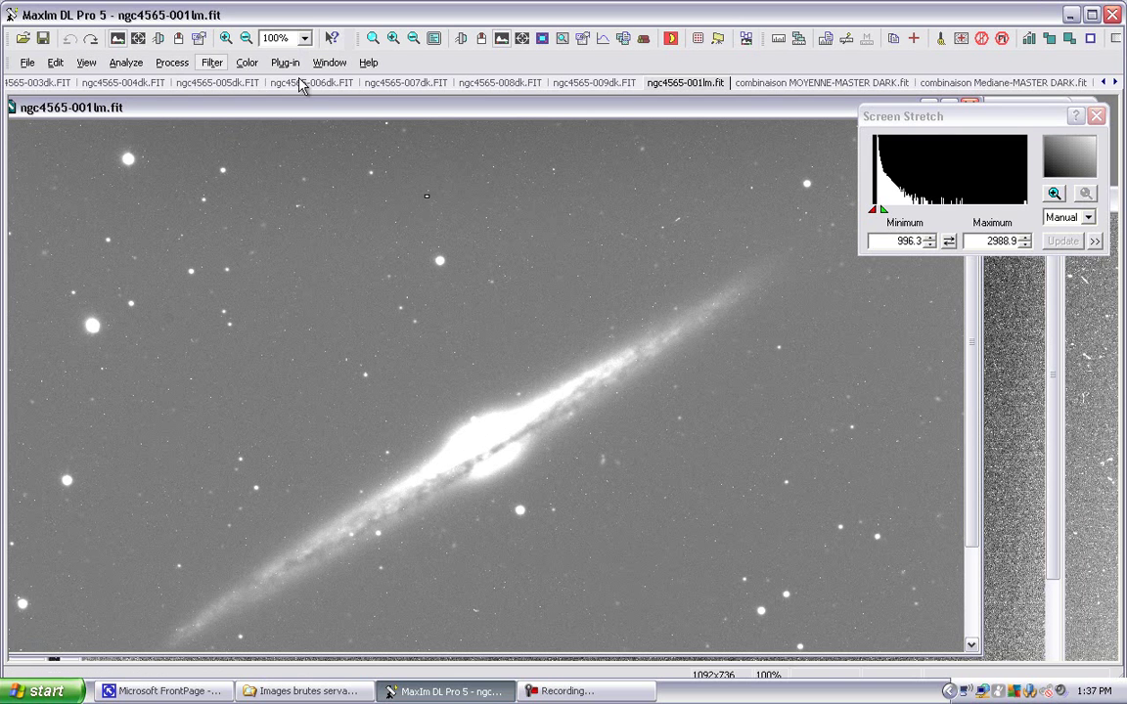
{"action": "left_click", "coordinate": [894, 216]}
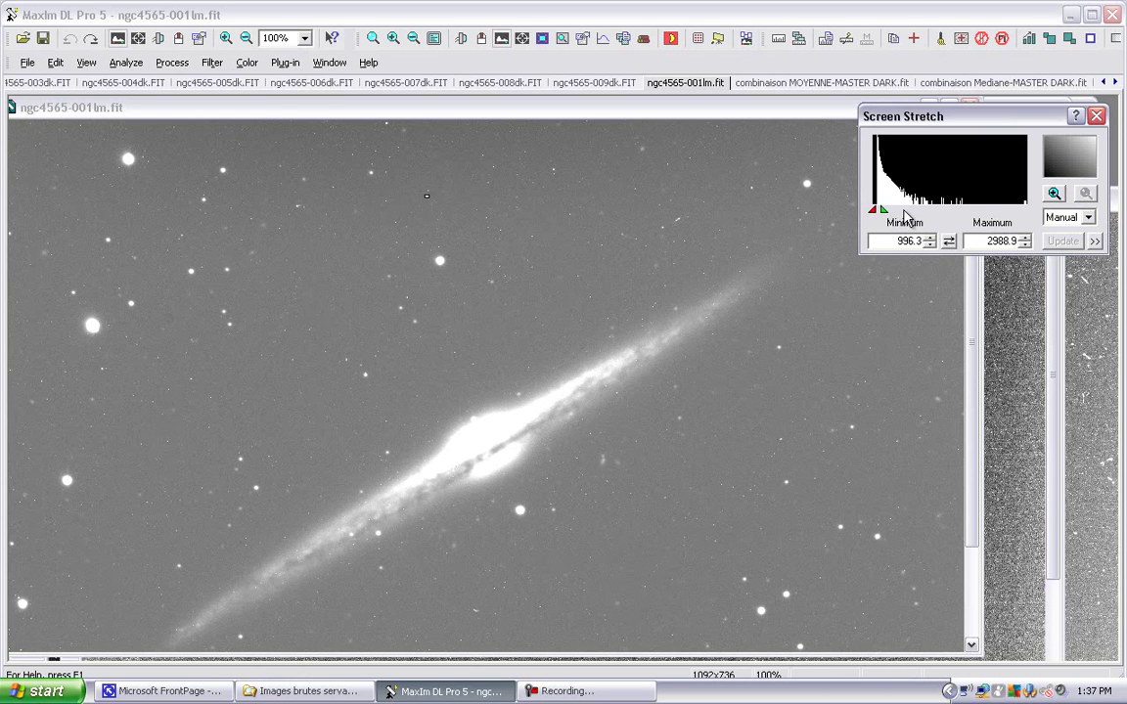
{"action": "left_click", "coordinate": [904, 212]}
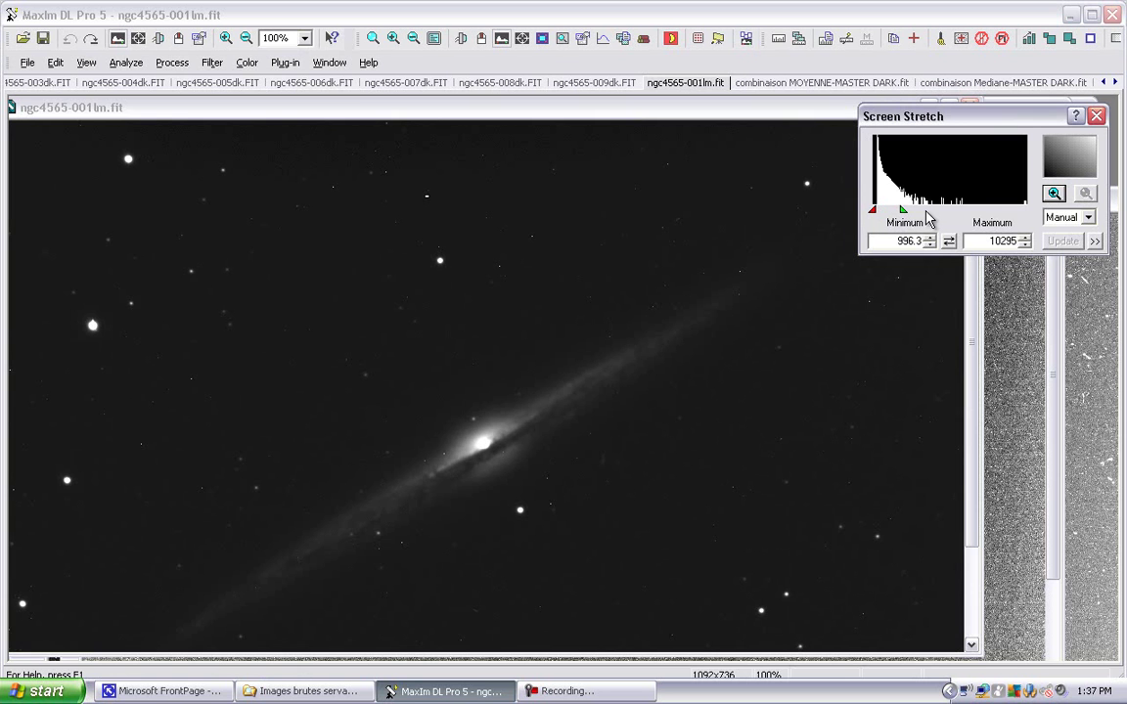
{"action": "left_click_drag", "start_coordinate": [904, 216], "coordinate": [885, 219]}
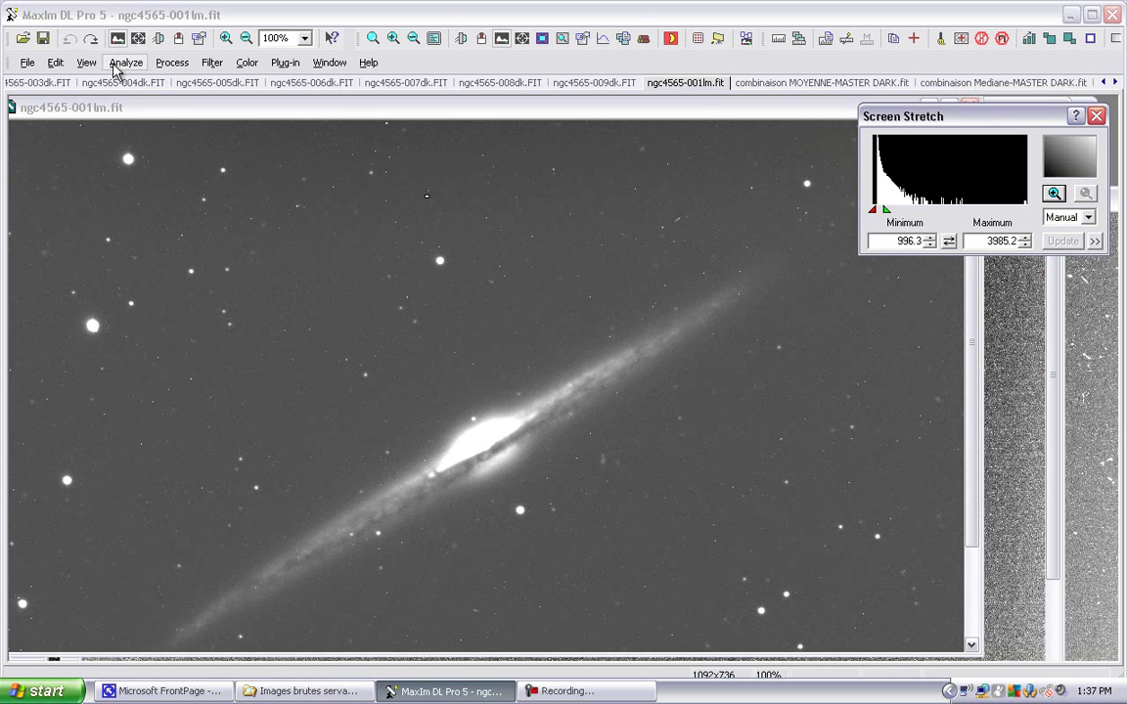
Redo and undo the median dark subtraction to compare the light frame, ending with the subtraction applied.
{"action": "left_click", "coordinate": [90, 40]}
{"action": "left_click", "coordinate": [90, 40]}
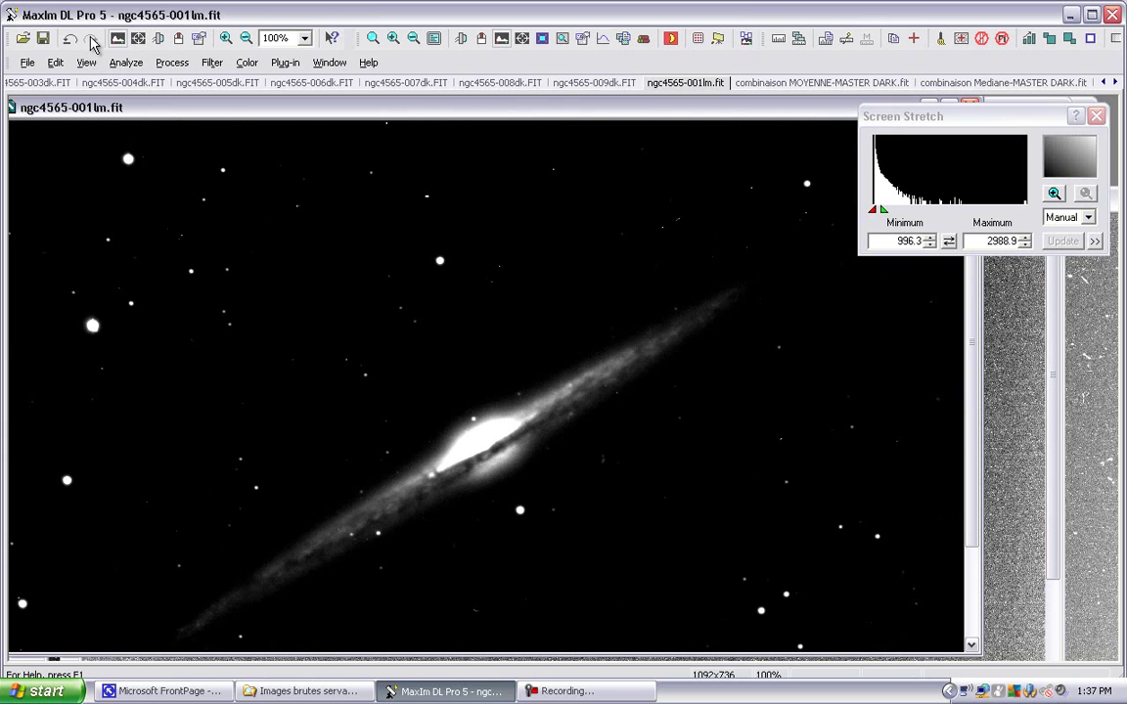
{"action": "left_click", "coordinate": [69, 40]}
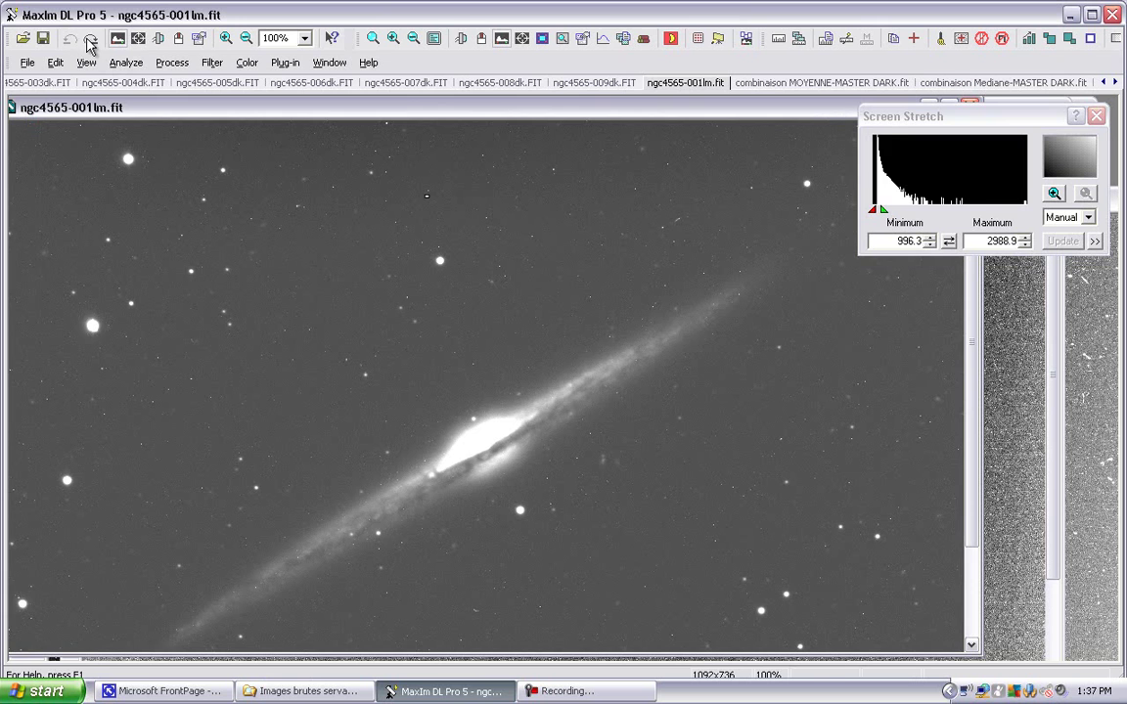
{"action": "left_click", "coordinate": [89, 40]}
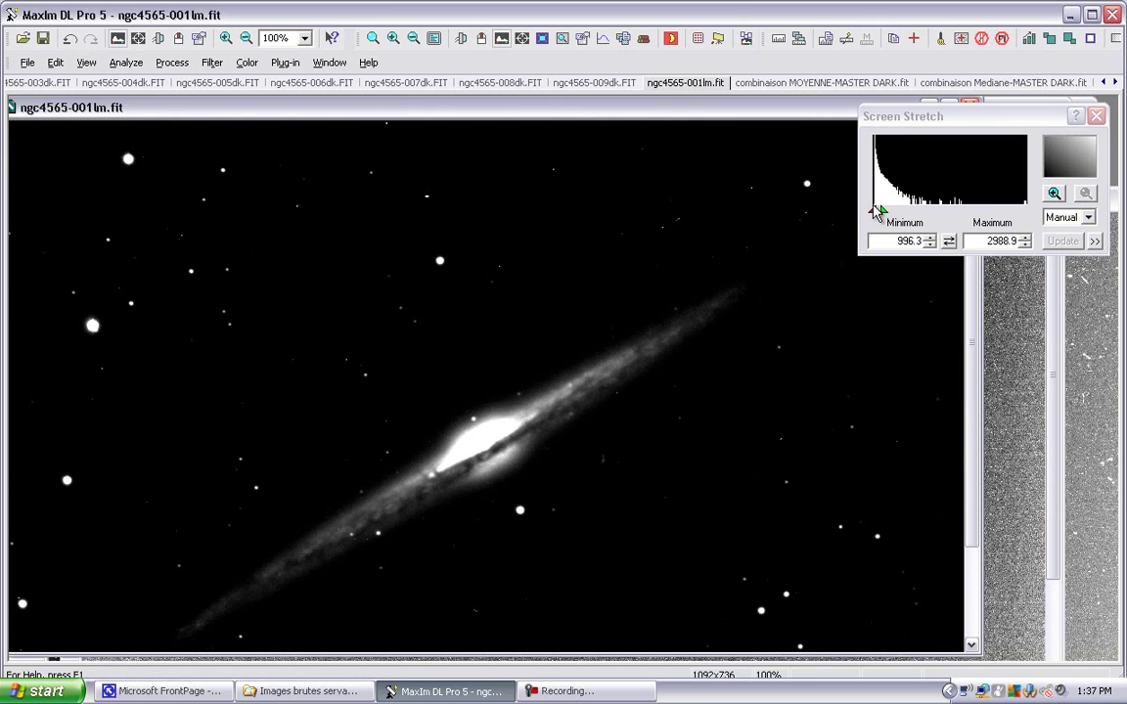
Stretch the dark-subtracted light frame's display to a minimum of about 458.5 and a maximum of about 1426.5, using the magnified histogram.
{"action": "left_click_drag", "start_coordinate": [873, 210], "coordinate": [868, 212]}
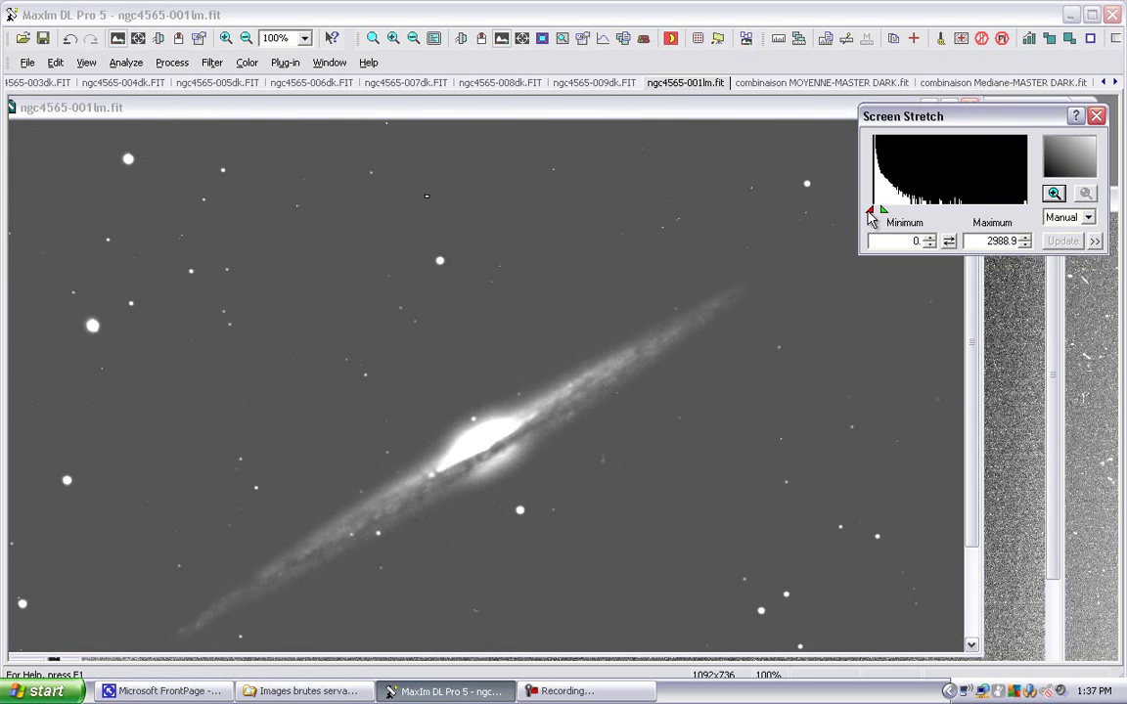
{"action": "left_click", "coordinate": [1052, 194]}
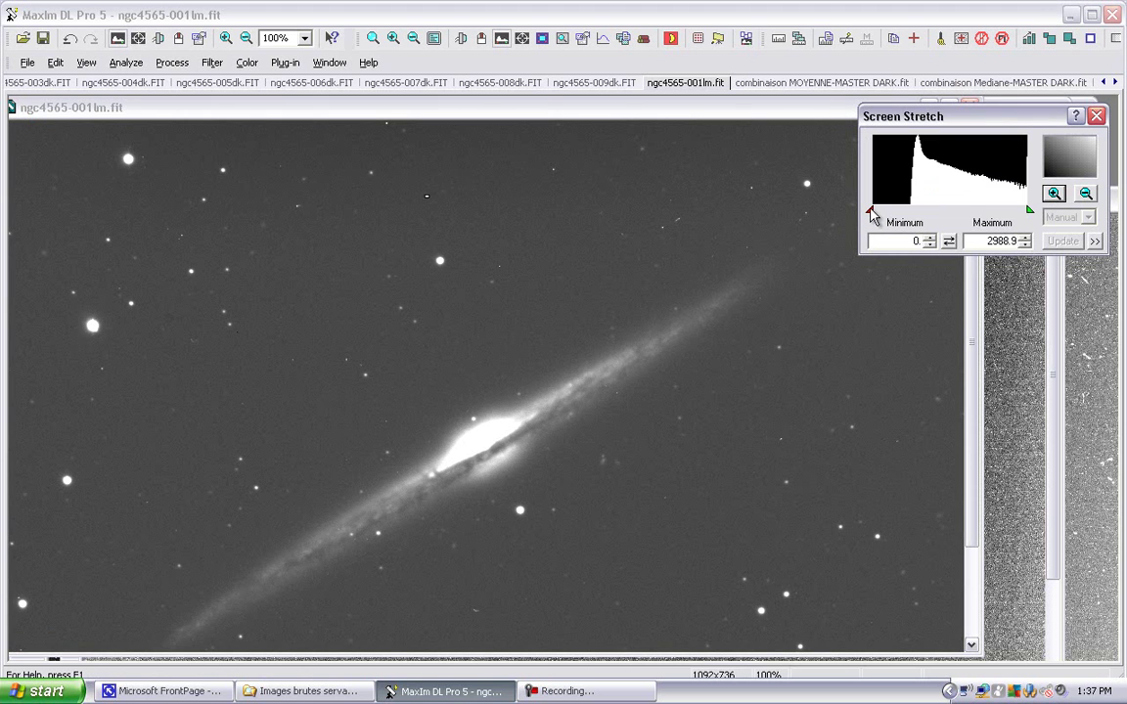
{"action": "left_click_drag", "start_coordinate": [872, 212], "coordinate": [892, 211]}
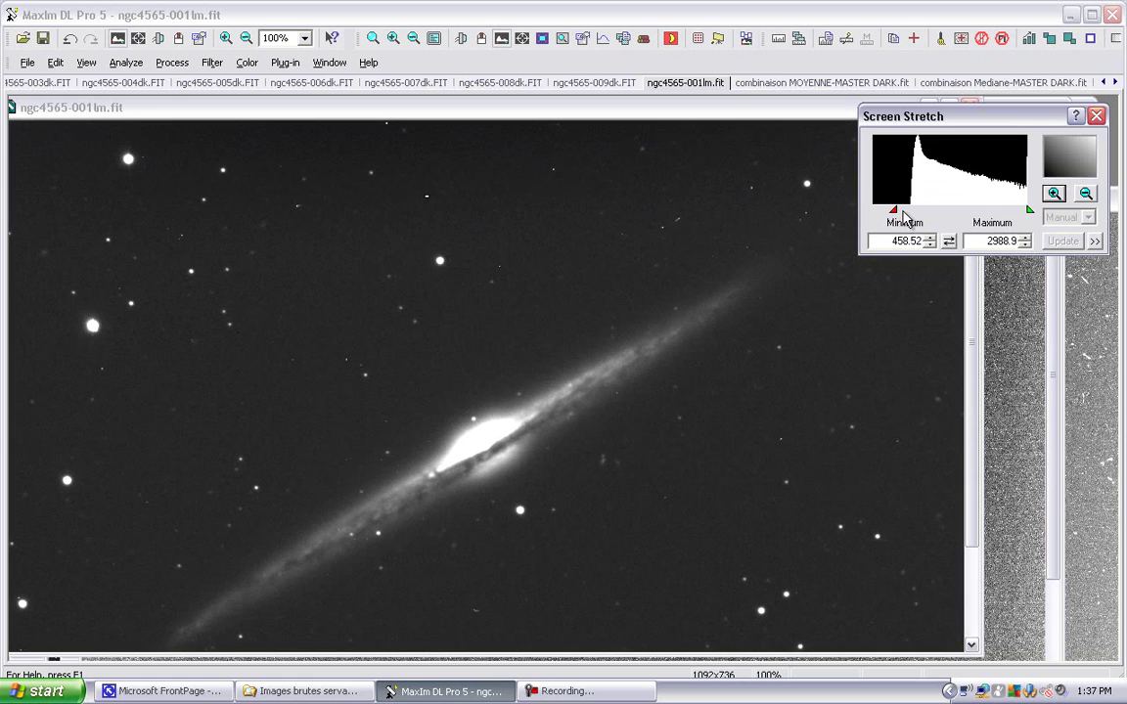
{"action": "left_click_drag", "start_coordinate": [1028, 213], "coordinate": [951, 213]}
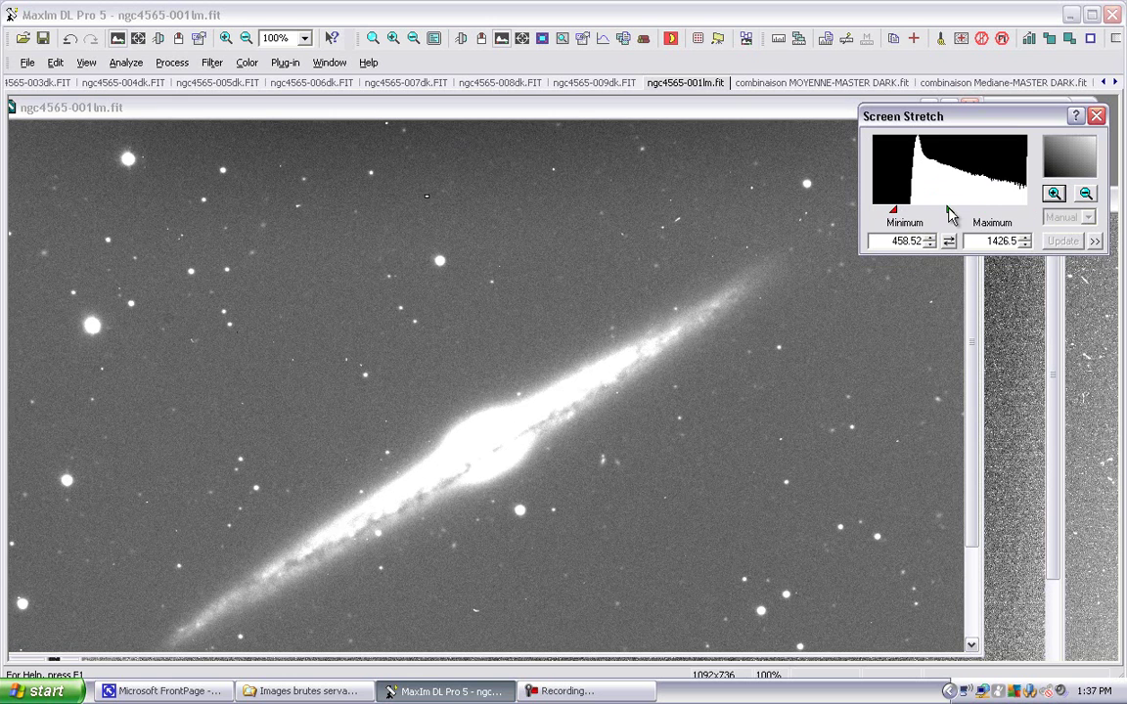
{"action": "left_click", "coordinate": [397, 209]}
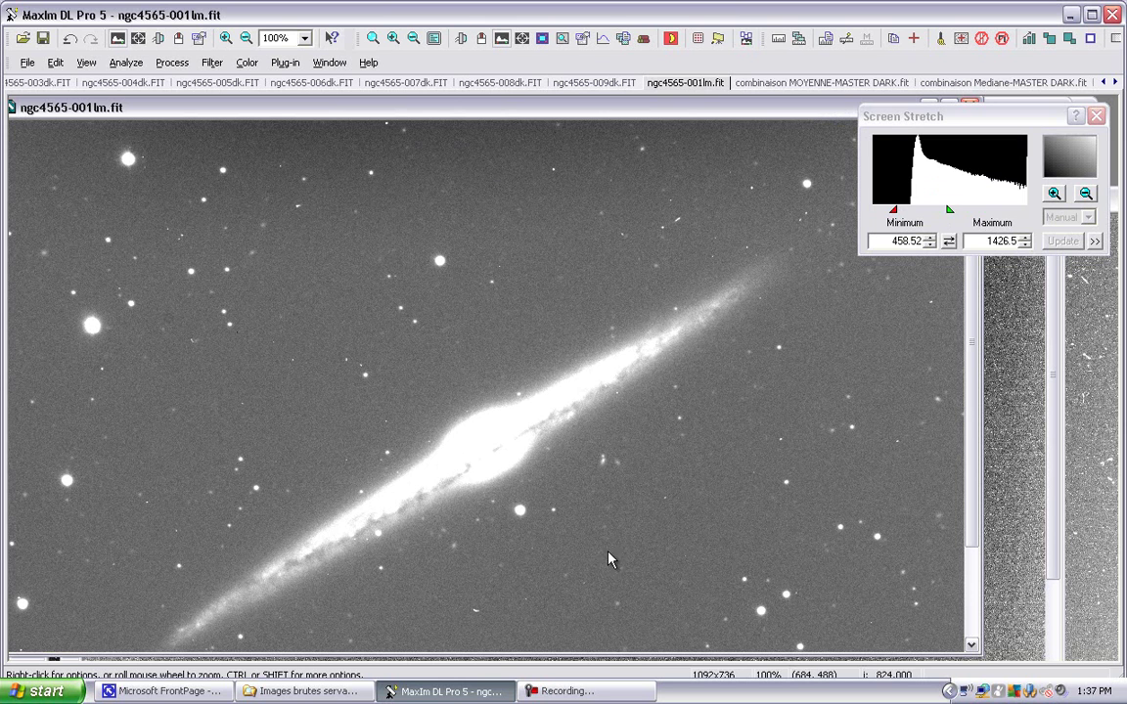
{"action": "left_click_drag", "start_coordinate": [973, 396], "coordinate": [973, 487]}
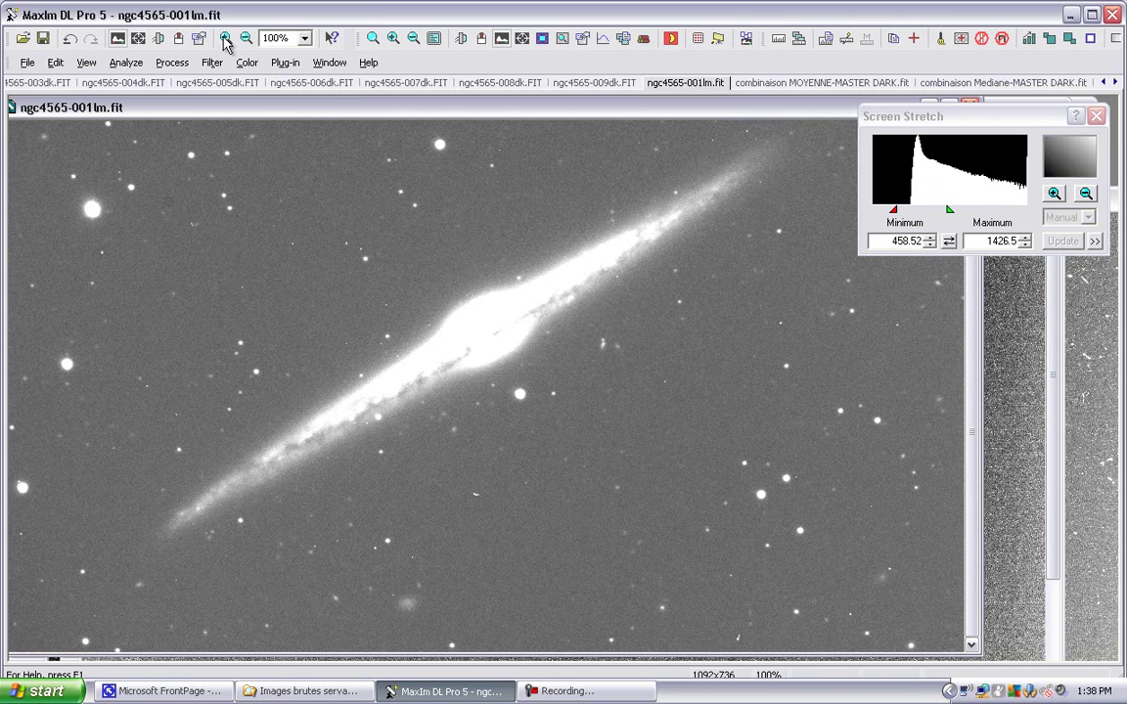
Revert the light frame to its unsubtracted version and set its display maximum to about 2988.9.
{"action": "left_click", "coordinate": [70, 38]}
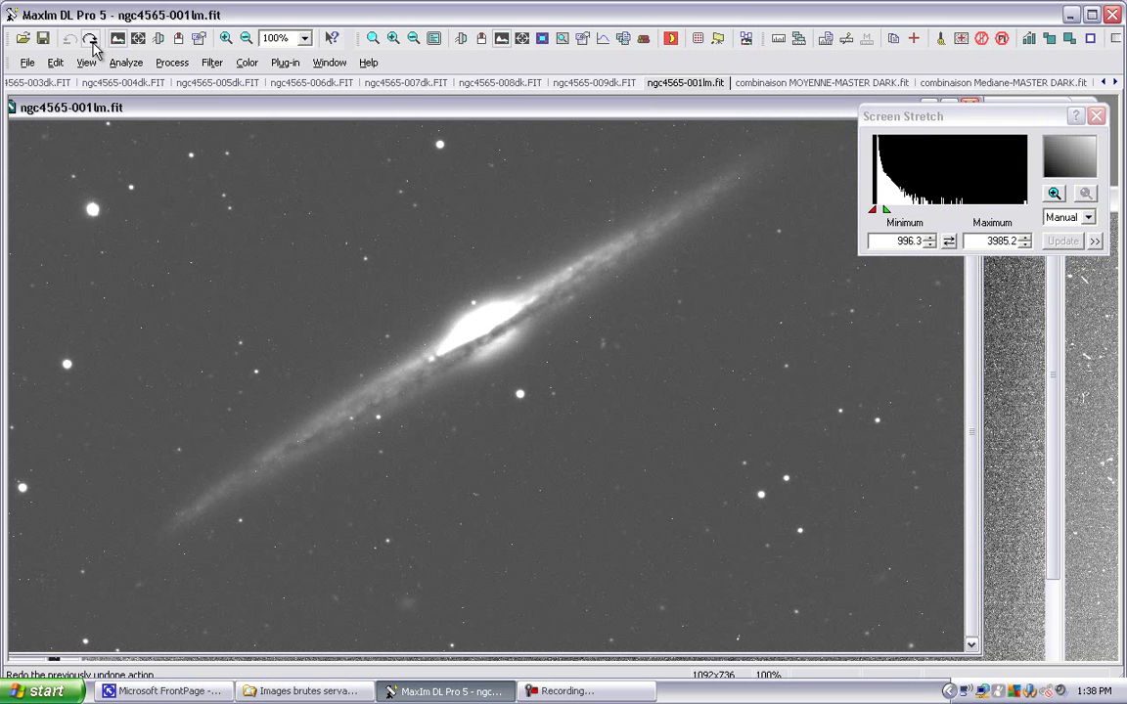
{"action": "left_click", "coordinate": [88, 41]}
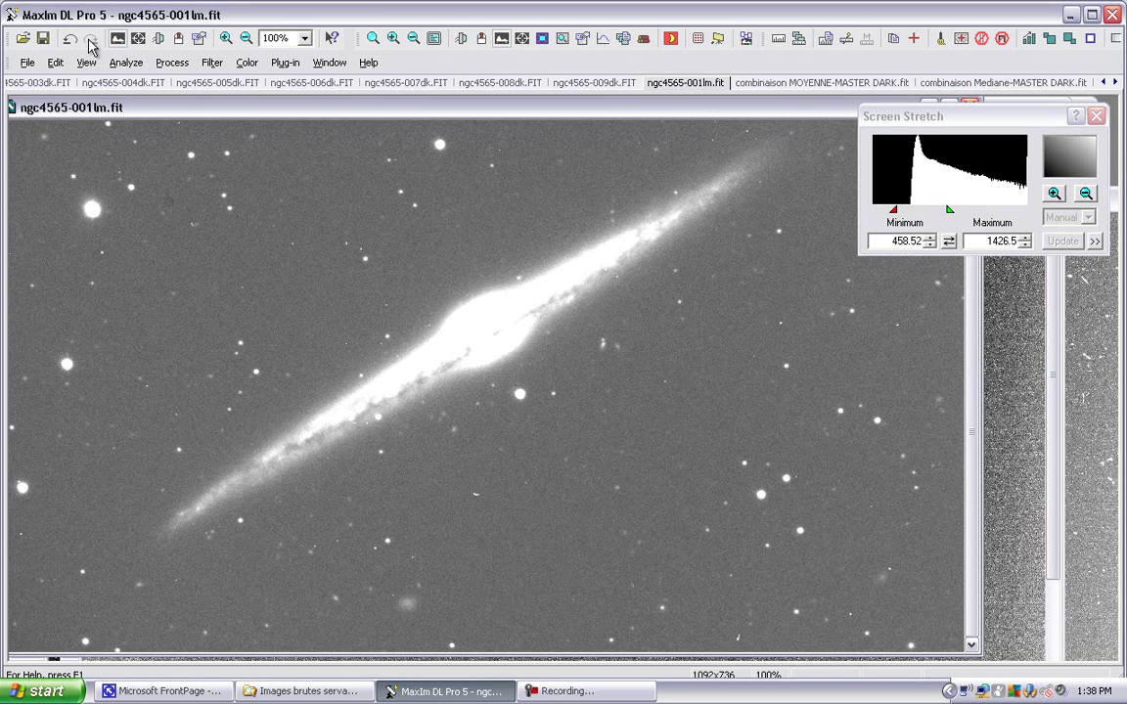
{"action": "left_click", "coordinate": [70, 40]}
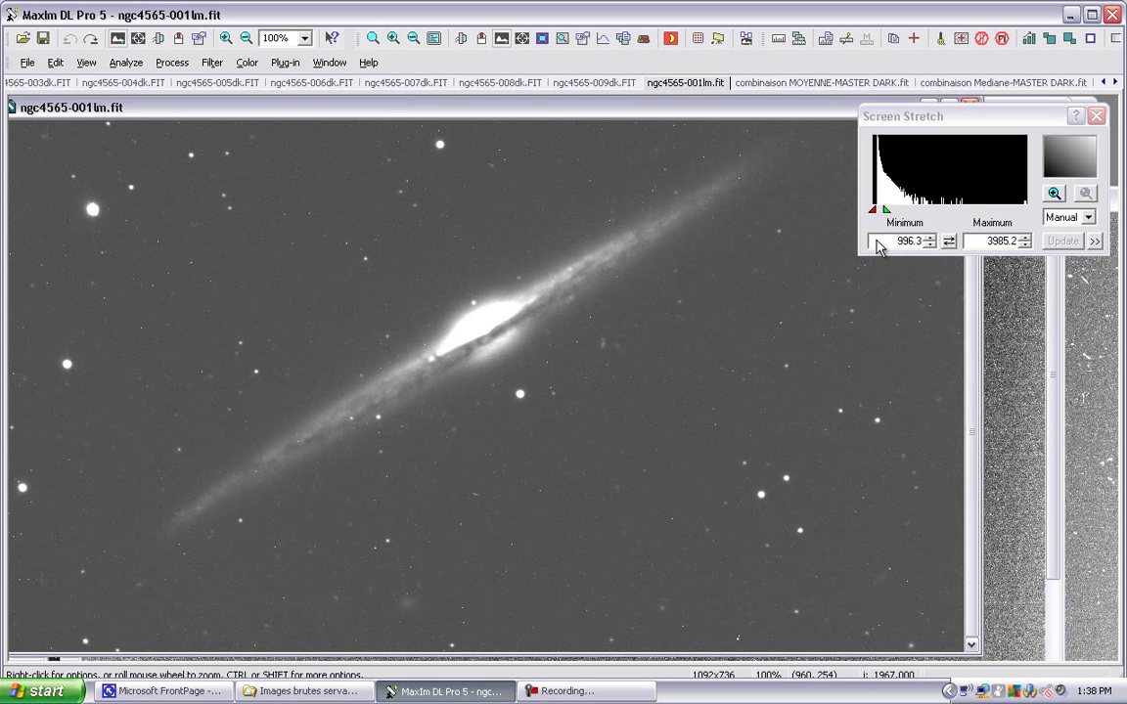
{"action": "left_click", "coordinate": [886, 212]}
{"action": "left_click_drag", "start_coordinate": [886, 213], "coordinate": [886, 216]}
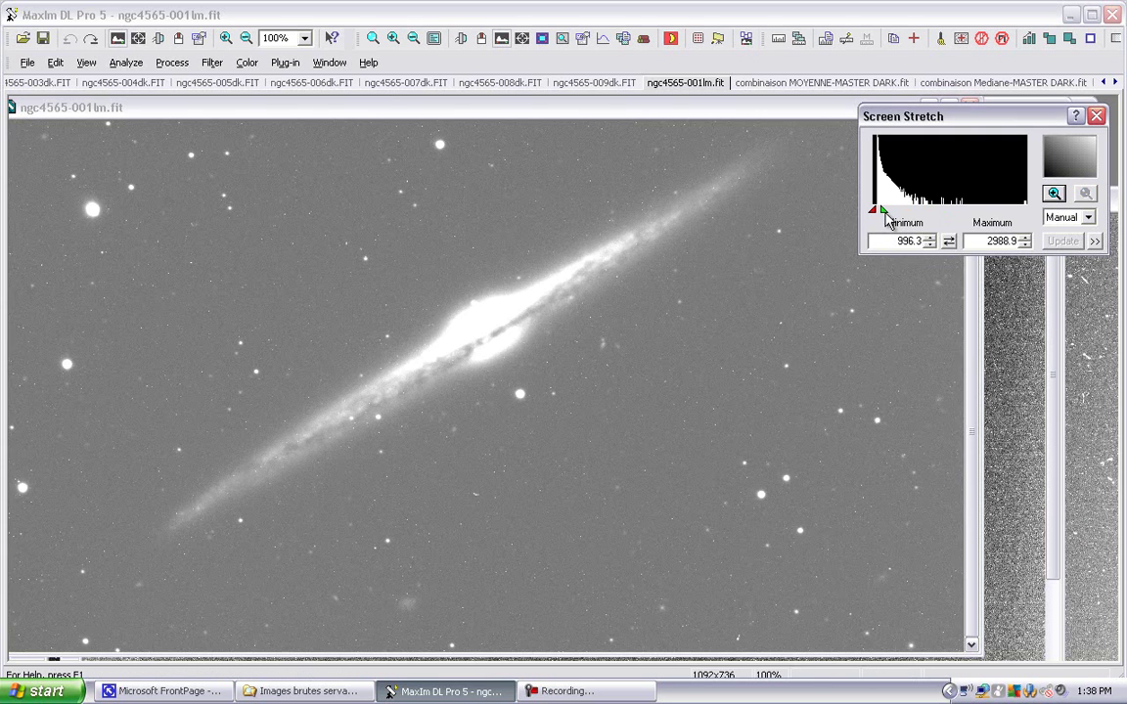
Compare the light frame with and without the median dark by repeatedly redoing and undoing the subtraction, ending with it undone.
{"action": "left_click", "coordinate": [91, 39]}
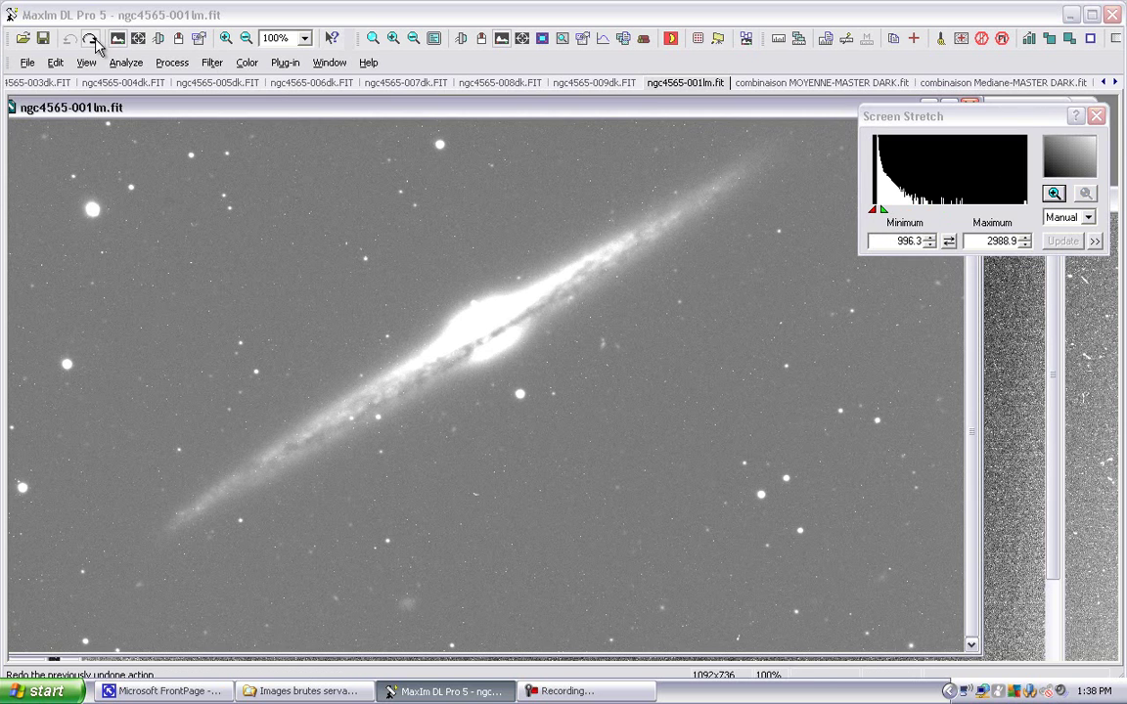
{"action": "left_click", "coordinate": [92, 41]}
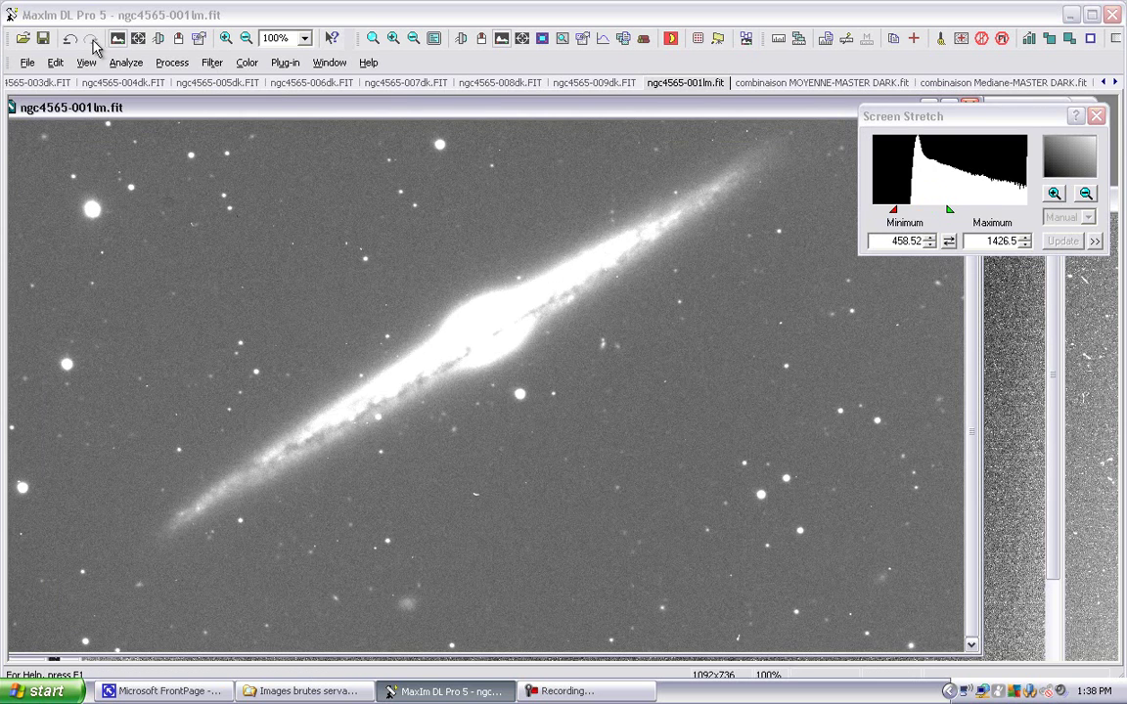
{"action": "left_click", "coordinate": [73, 40]}
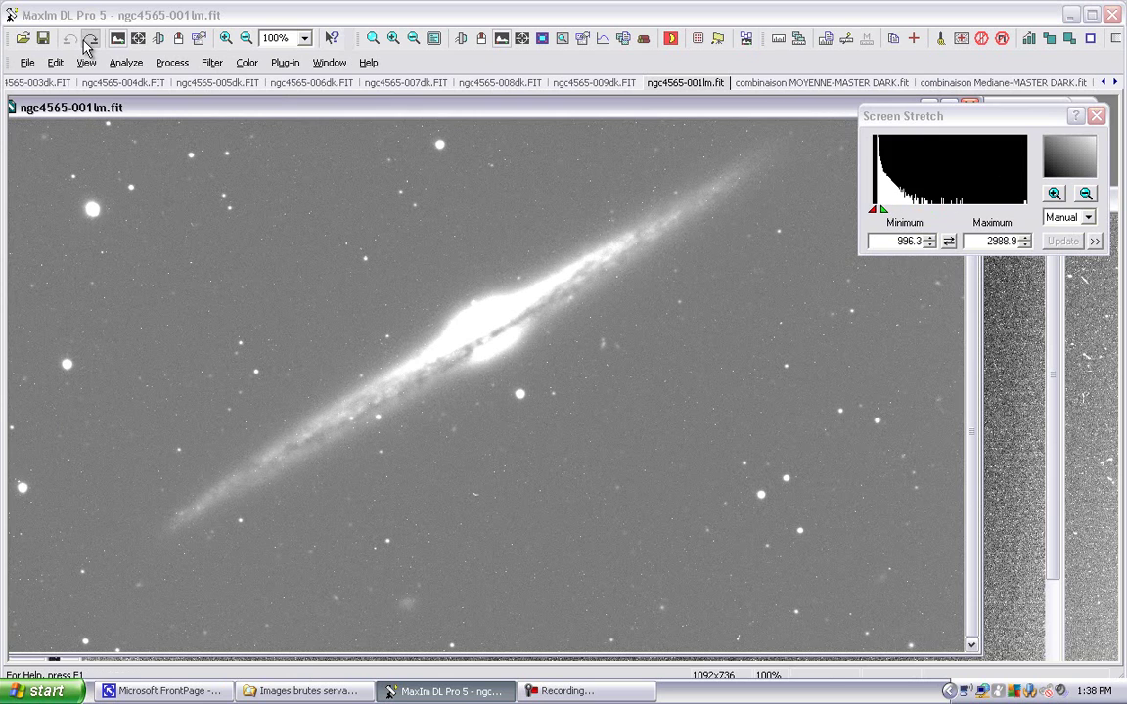
{"action": "left_click", "coordinate": [90, 39]}
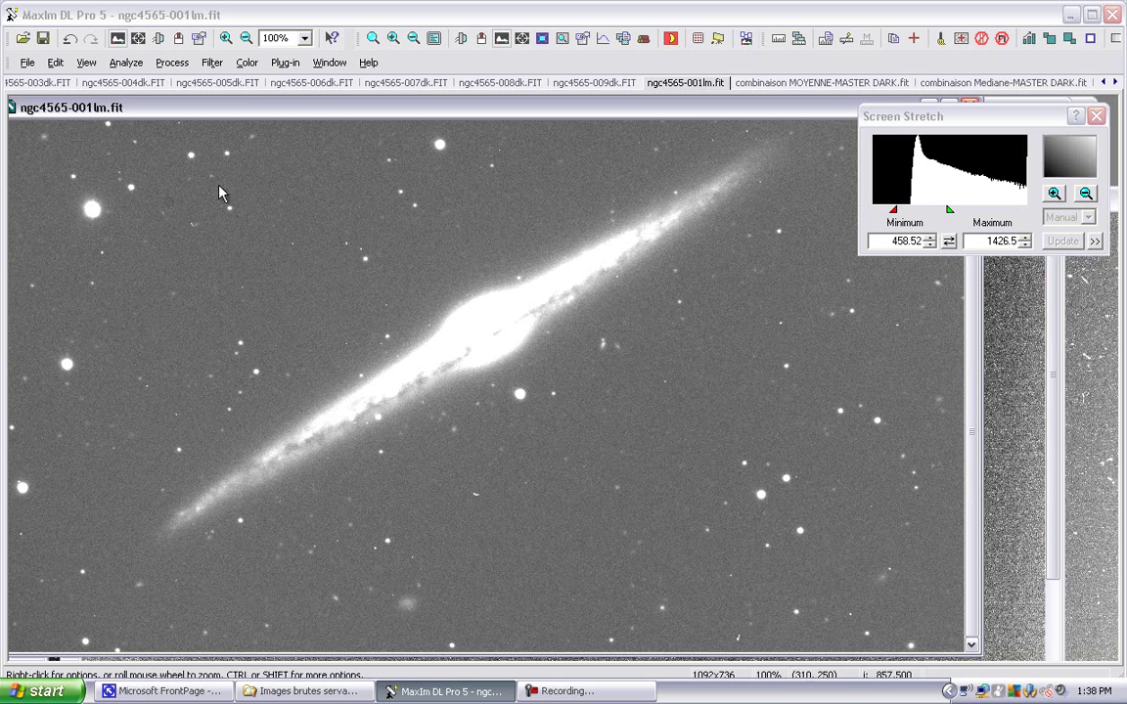
{"action": "left_click", "coordinate": [41, 37]}
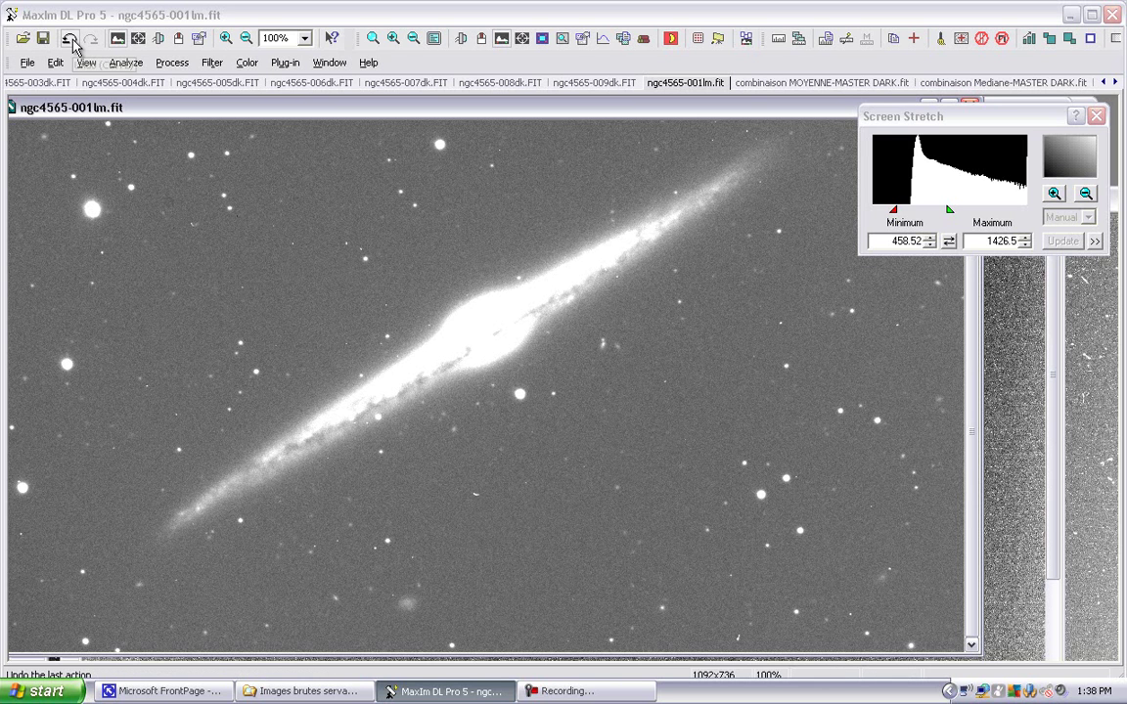
{"action": "left_click", "coordinate": [72, 39]}
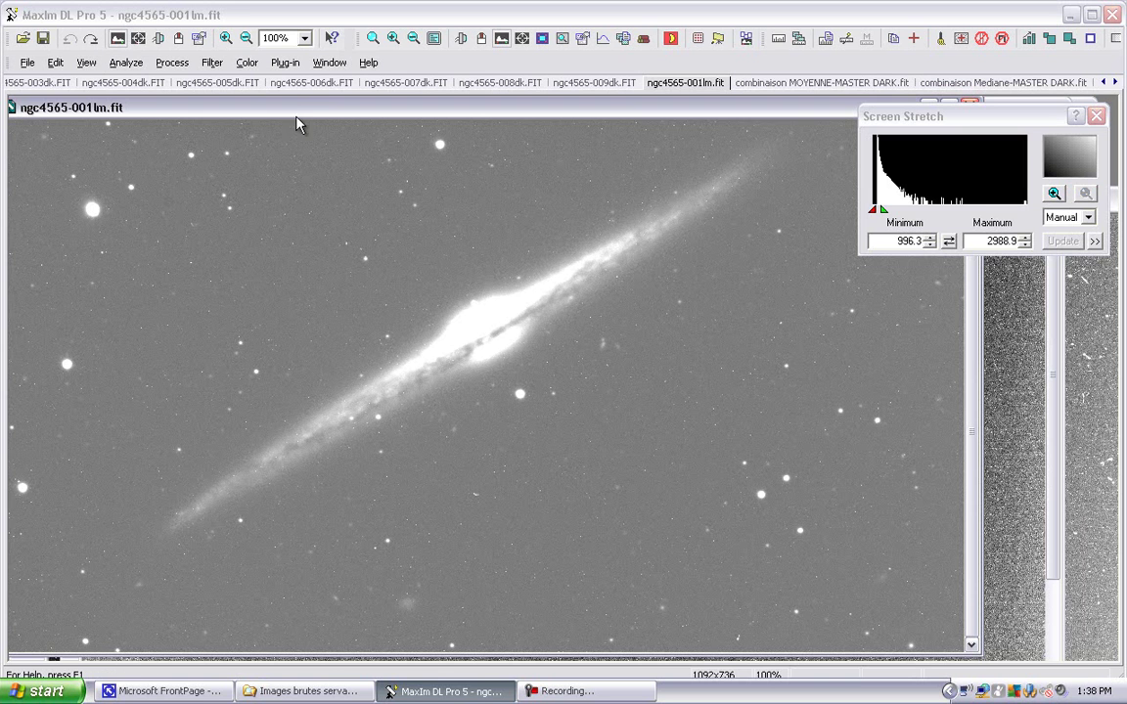
Reposition the ngc4565-001lm.fit window lower so the median master dark's title bar is uncovered.
{"action": "left_click_drag", "start_coordinate": [294, 108], "coordinate": [355, 184]}
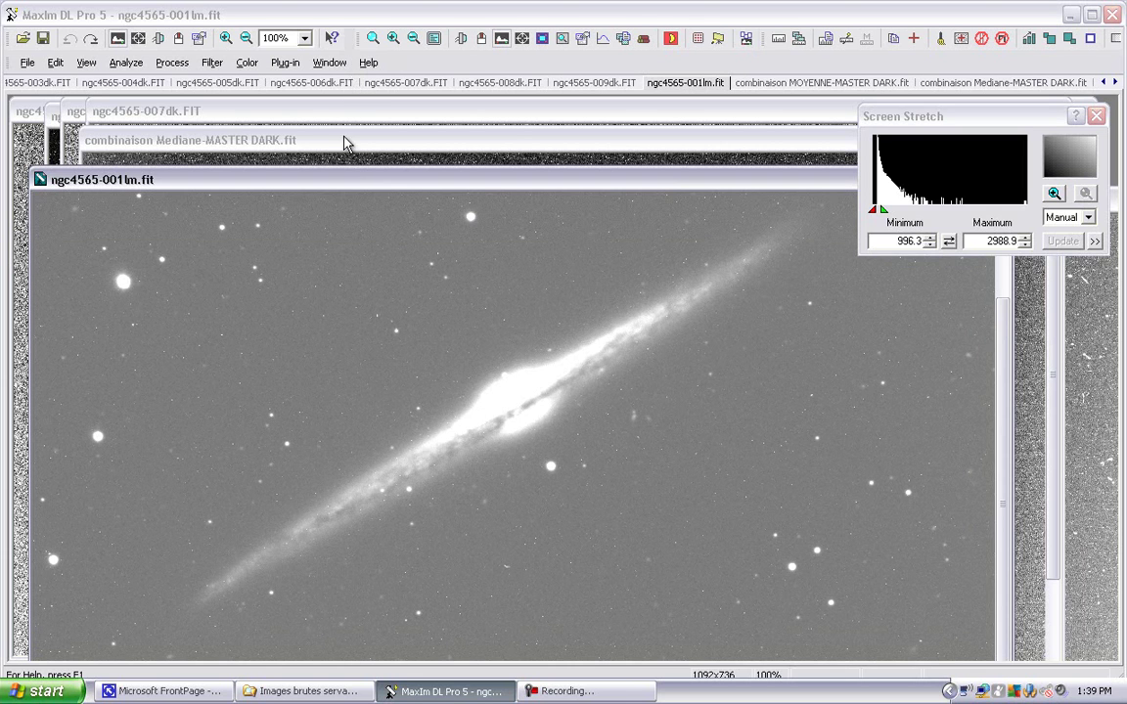
{"action": "left_click_drag", "start_coordinate": [393, 188], "coordinate": [388, 175]}
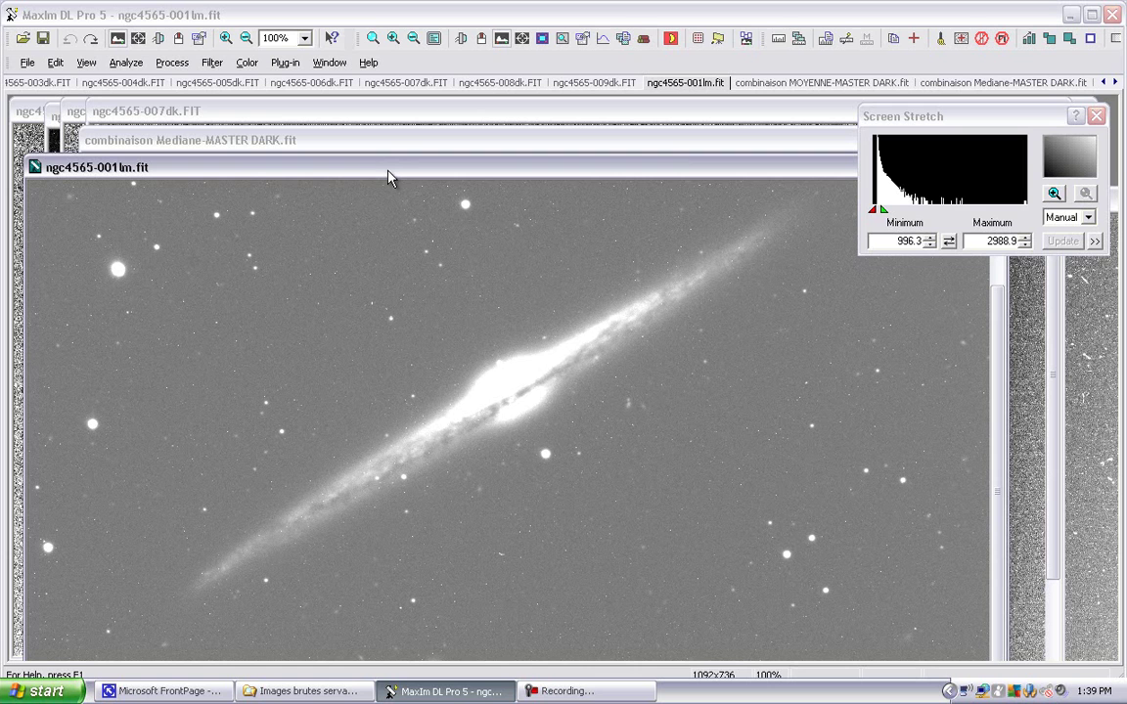
{"action": "left_click_drag", "start_coordinate": [387, 175], "coordinate": [389, 174]}
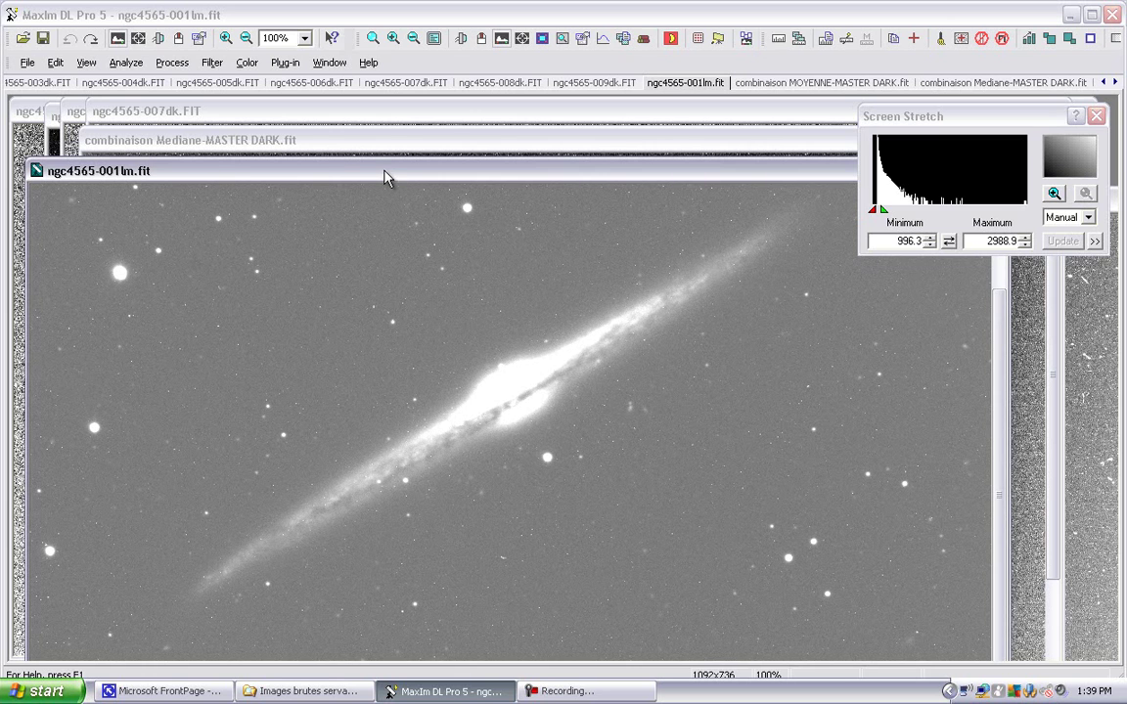
Open the Stack tool, expand the Dark group of ten frames and set the combine method to Sigma Clip.
{"action": "left_click", "coordinate": [172, 63]}
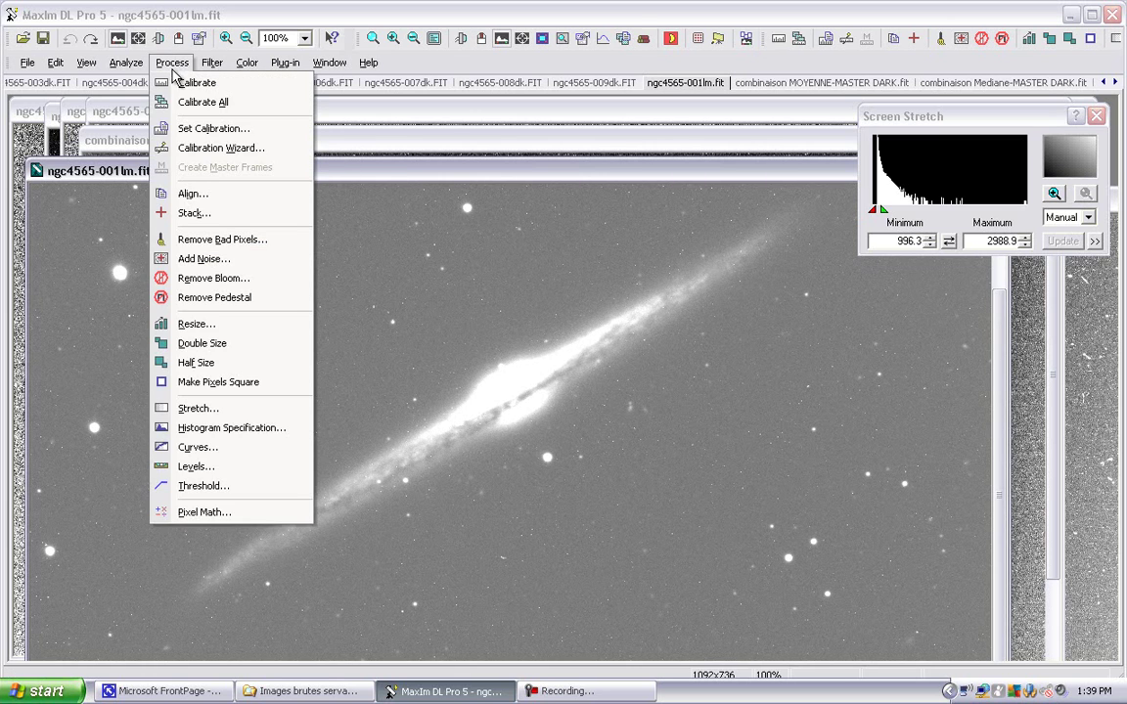
{"action": "left_click", "coordinate": [192, 213]}
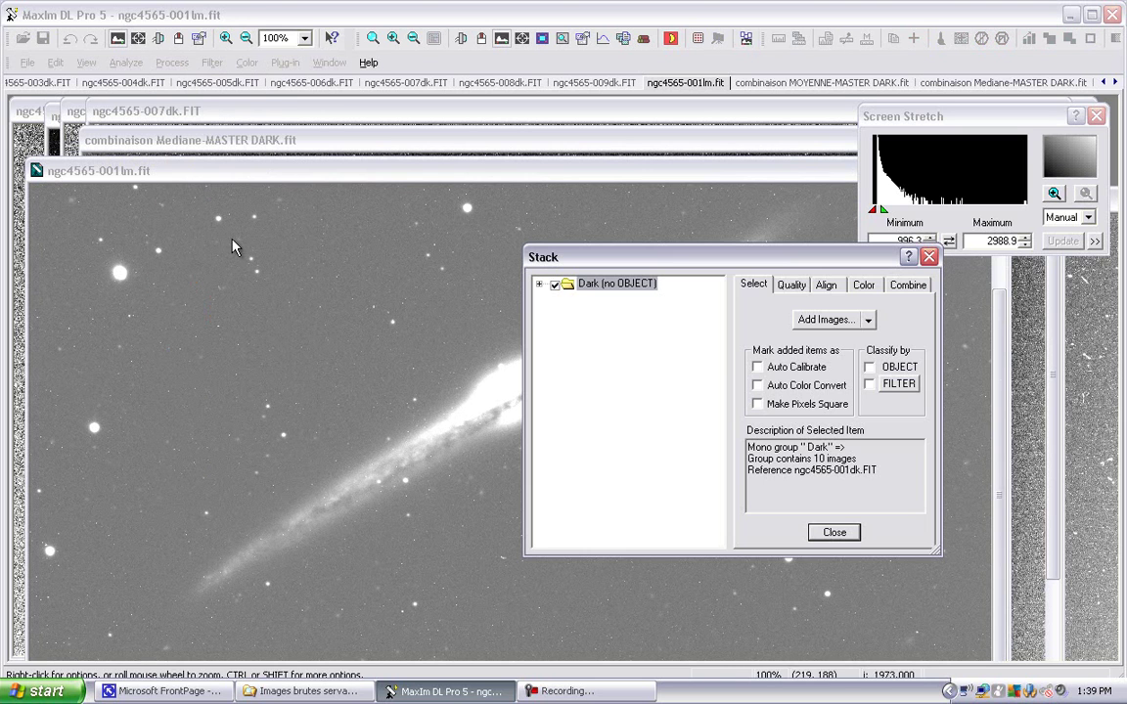
{"action": "left_click", "coordinate": [539, 284]}
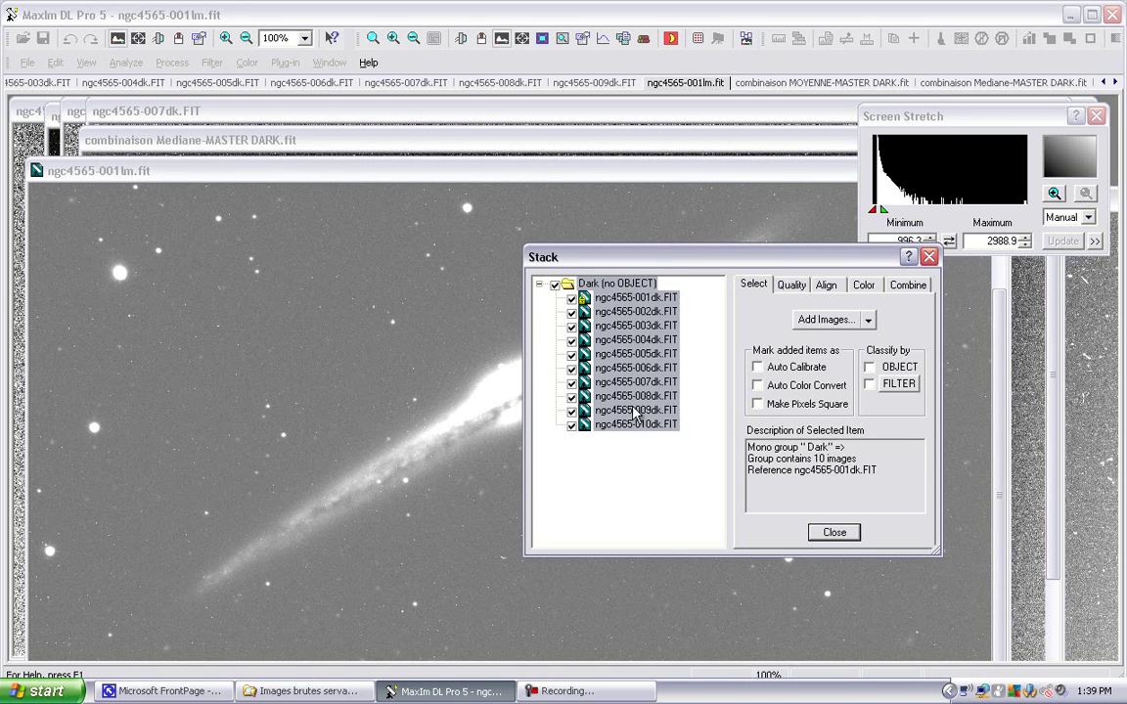
{"action": "left_click", "coordinate": [905, 289]}
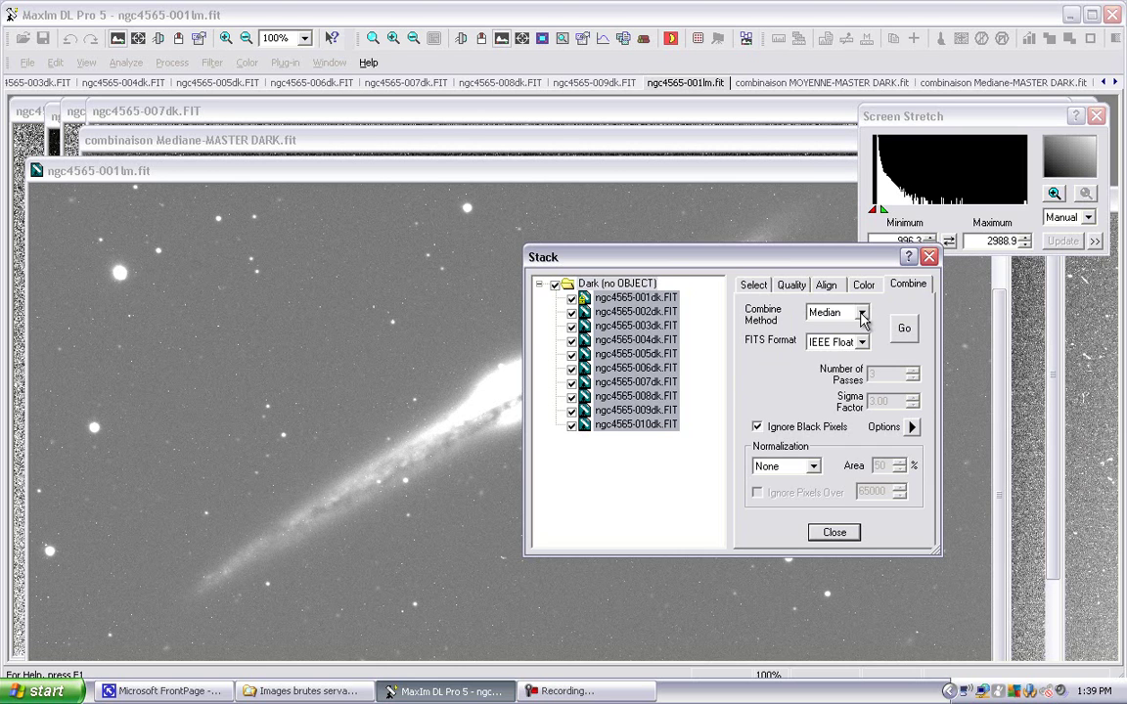
{"action": "left_click", "coordinate": [863, 313]}
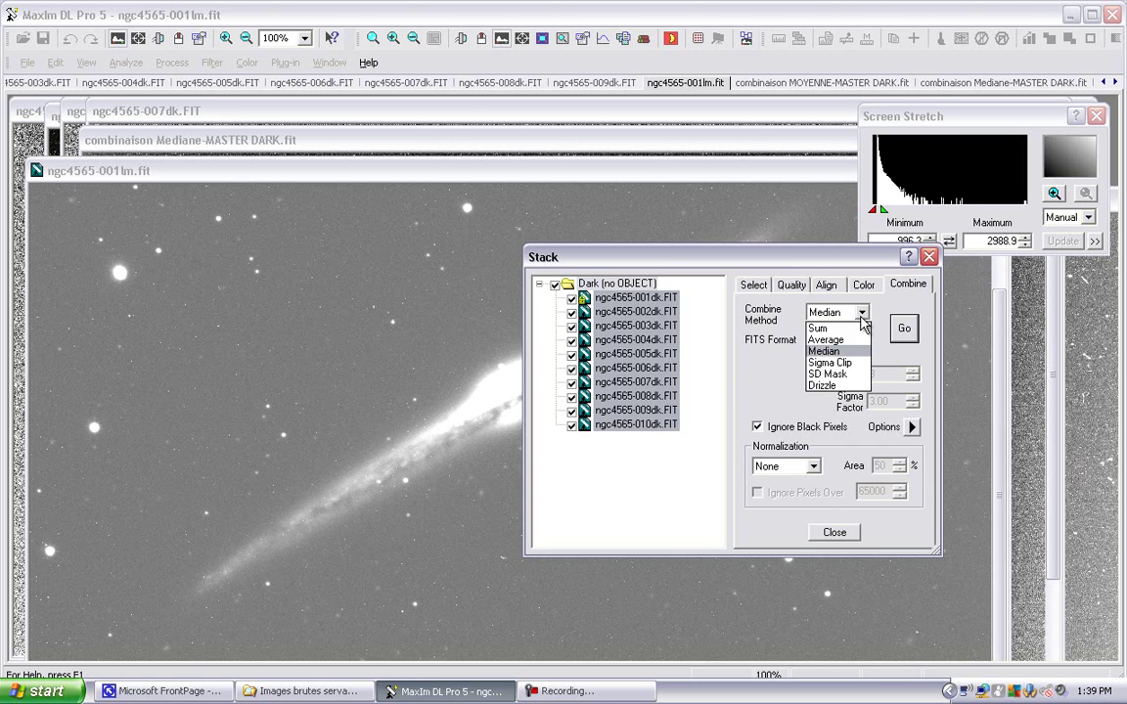
{"action": "left_click", "coordinate": [830, 363]}
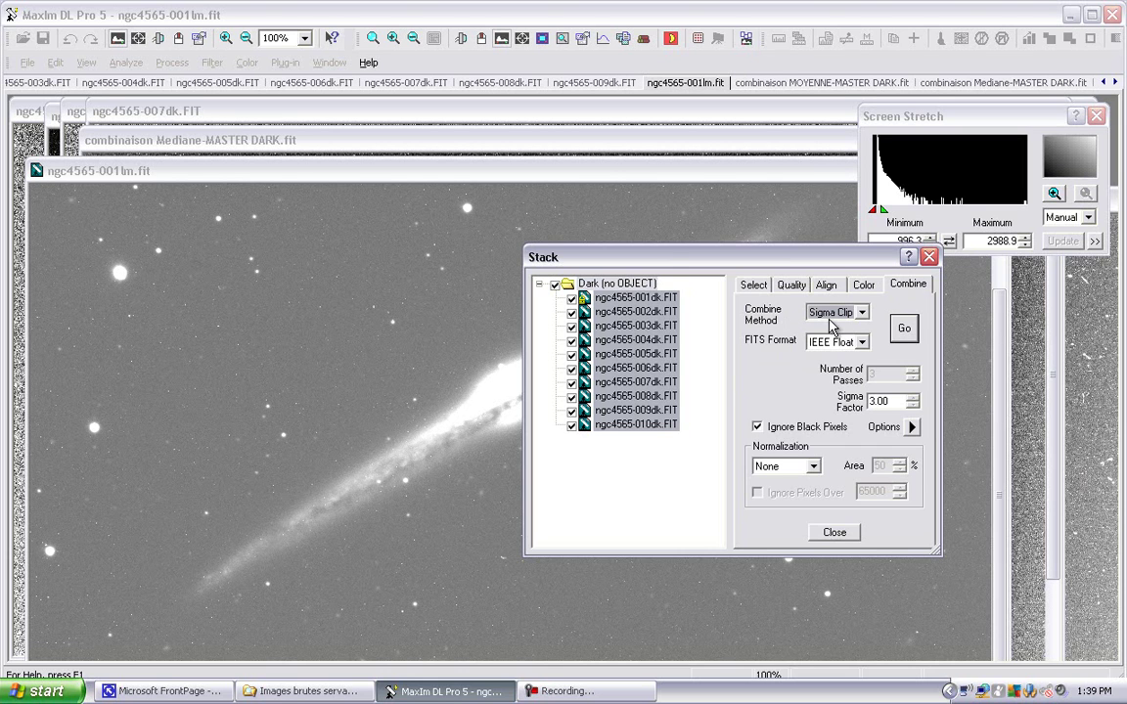
Try to combine the ten selected dark frames with the Sigma Clip method.
{"action": "left_click", "coordinate": [904, 331]}
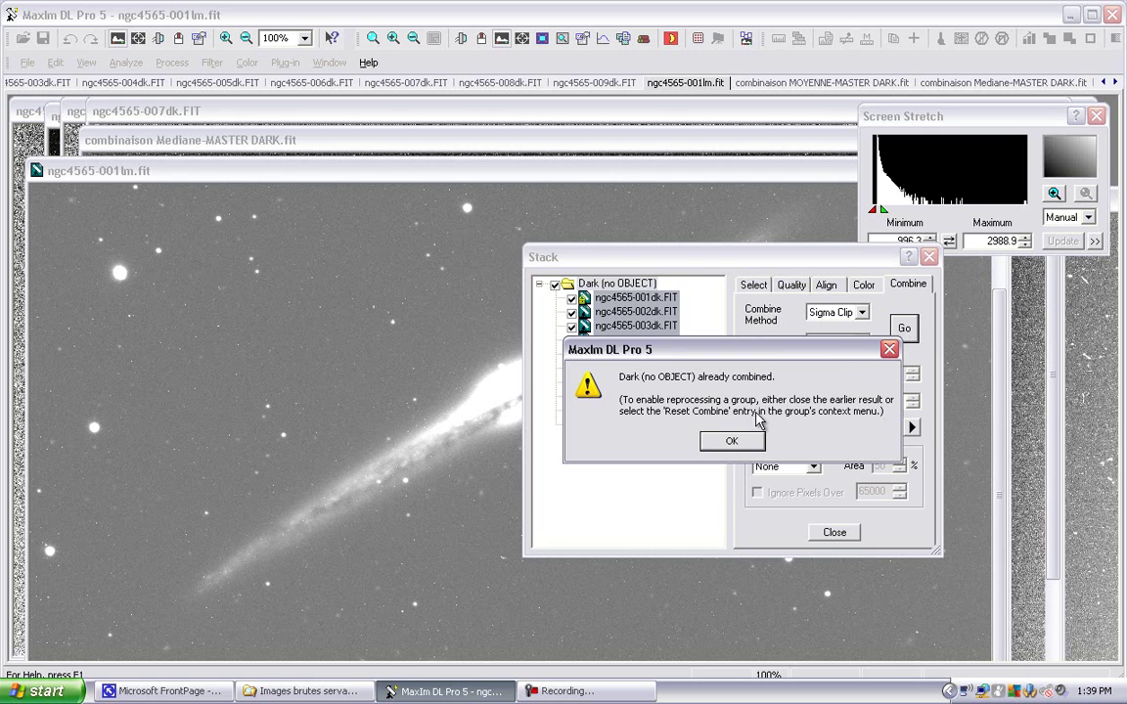
{"action": "left_click", "coordinate": [732, 445]}
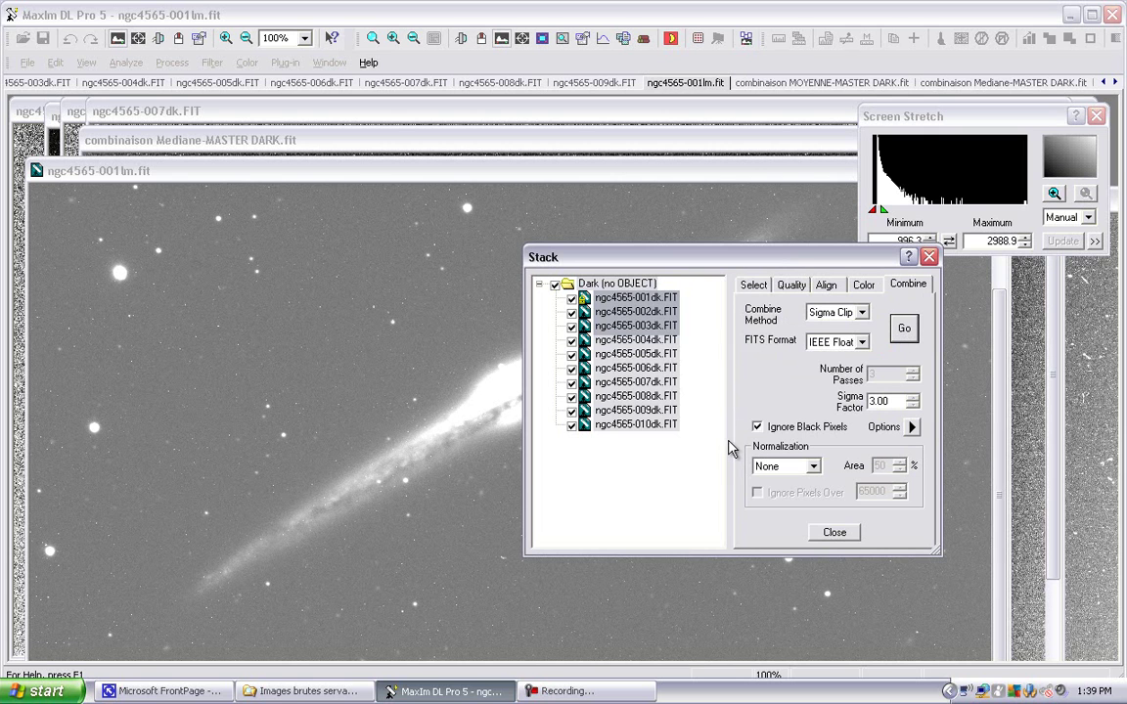
{"action": "right_click", "coordinate": [602, 288]}
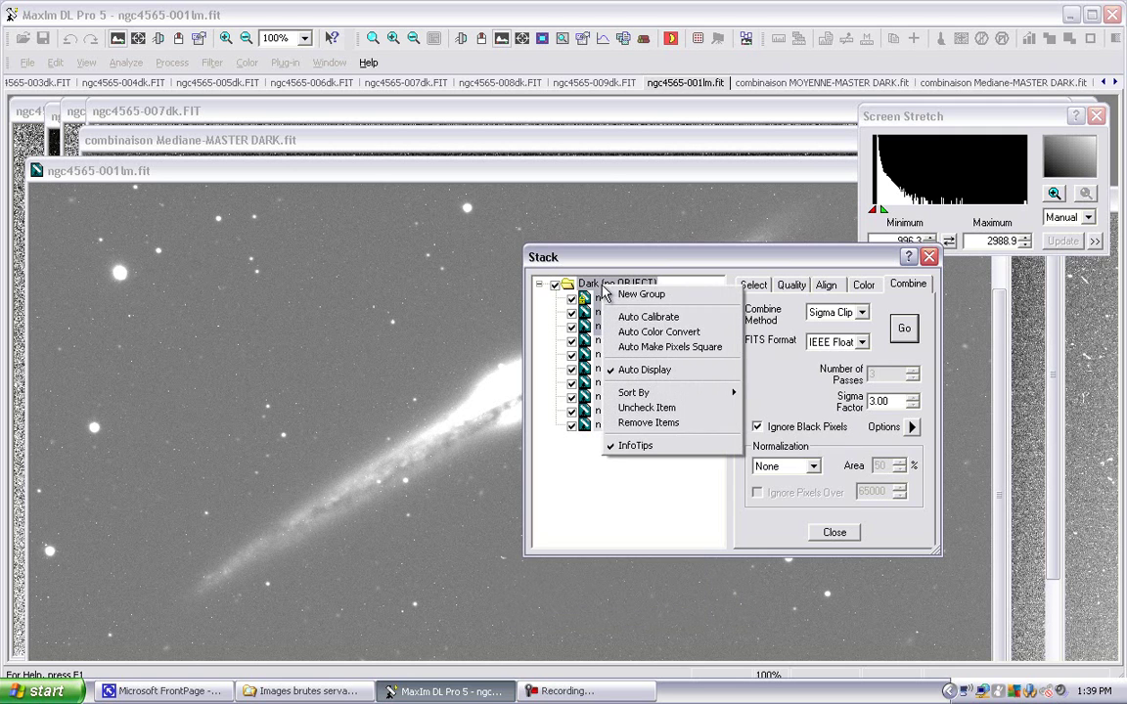
{"action": "left_click", "coordinate": [604, 493]}
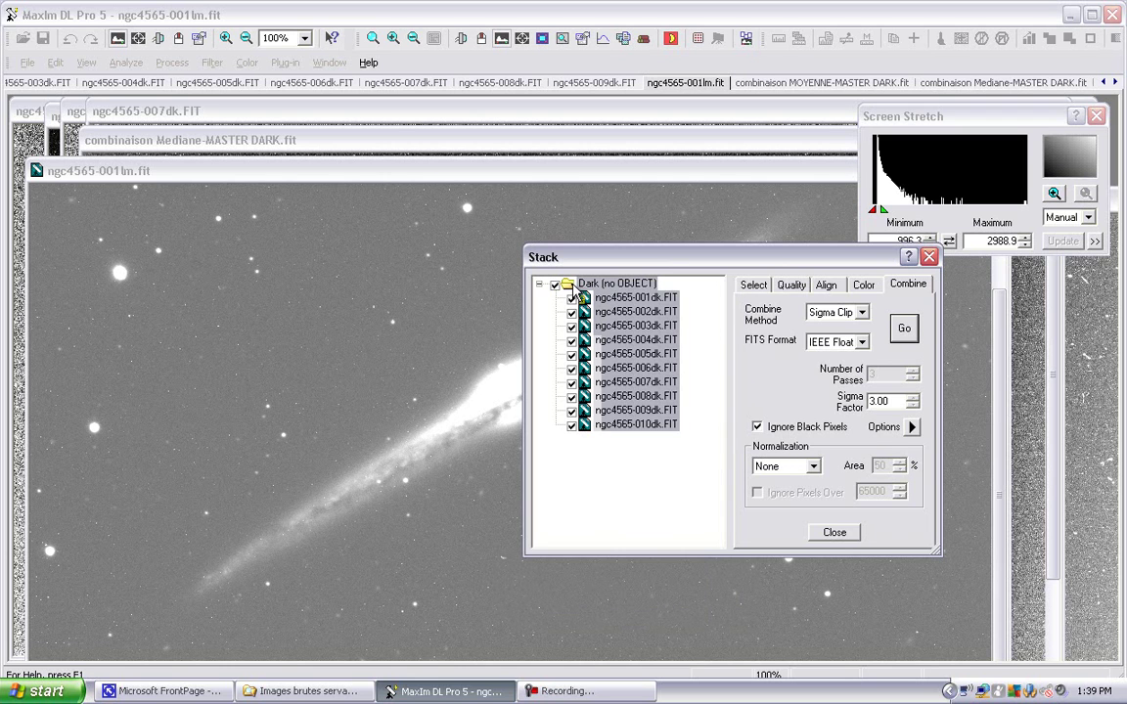
{"action": "right_click", "coordinate": [575, 291]}
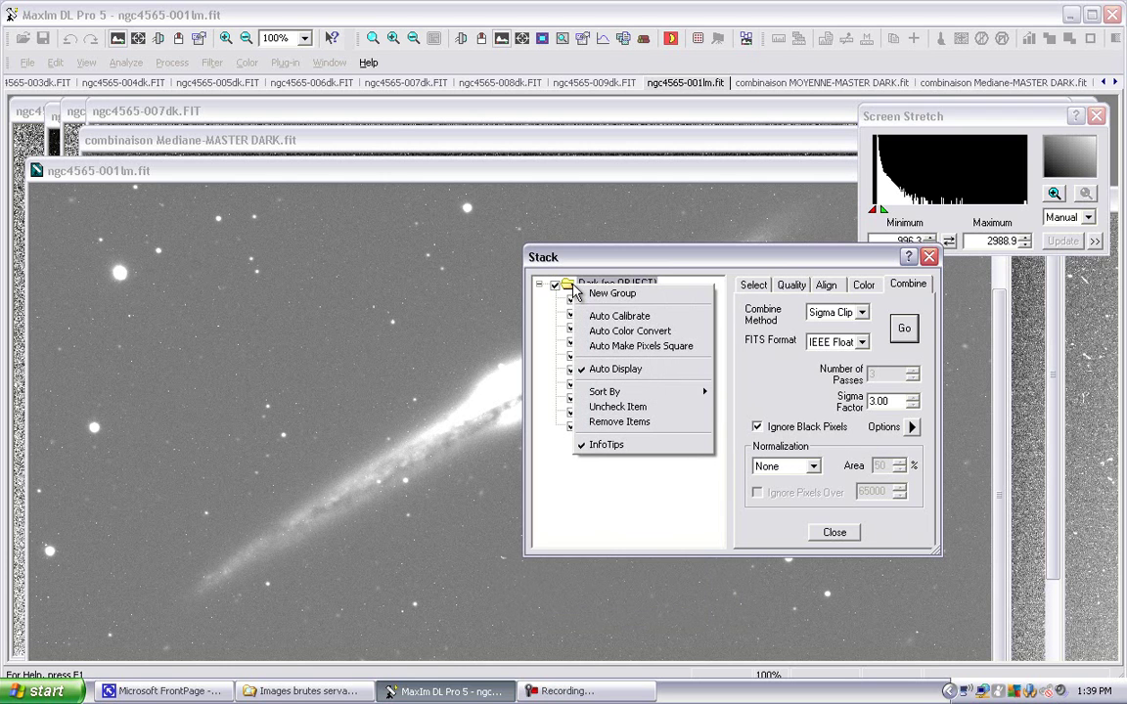
{"action": "left_click", "coordinate": [641, 489]}
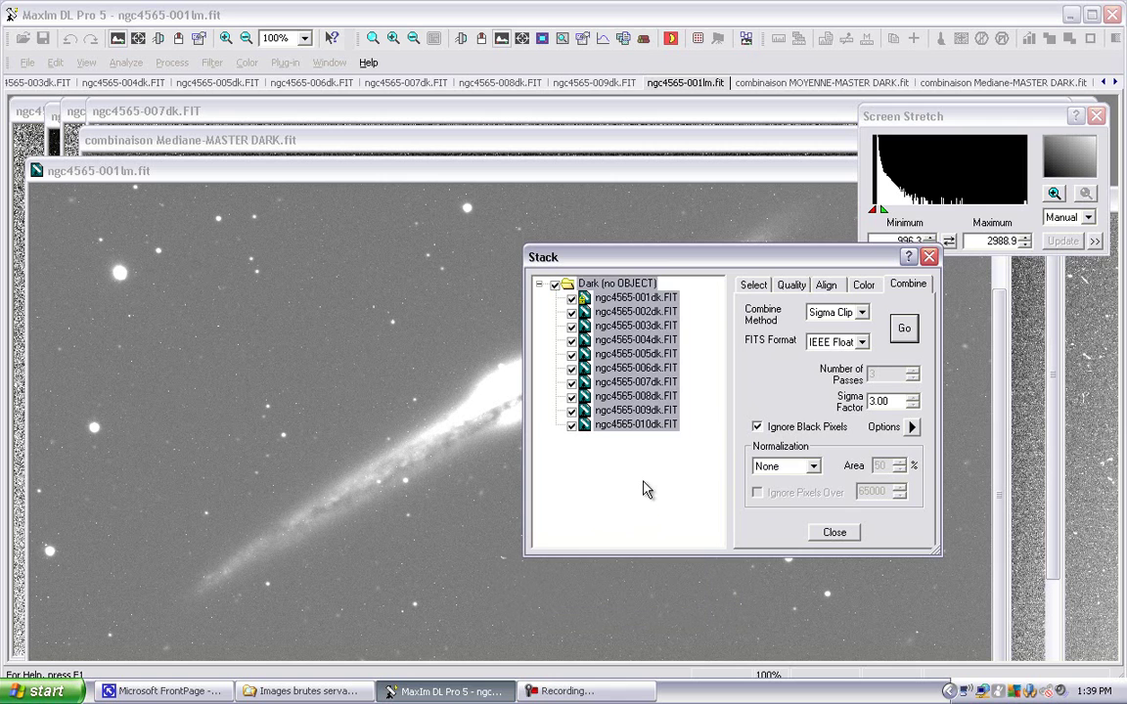
Select only the Dark group in the Stack list and reset its earlier combine.
{"action": "double_click", "coordinate": [631, 311]}
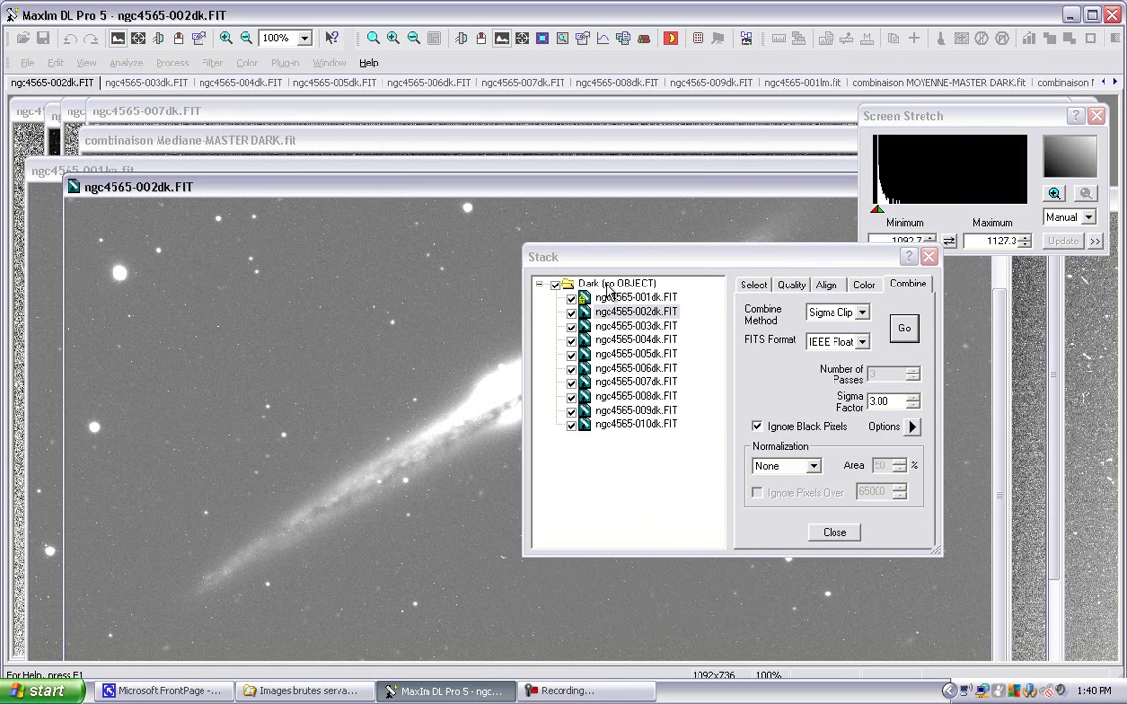
{"action": "left_click", "coordinate": [605, 290]}
{"action": "left_click", "coordinate": [606, 286]}
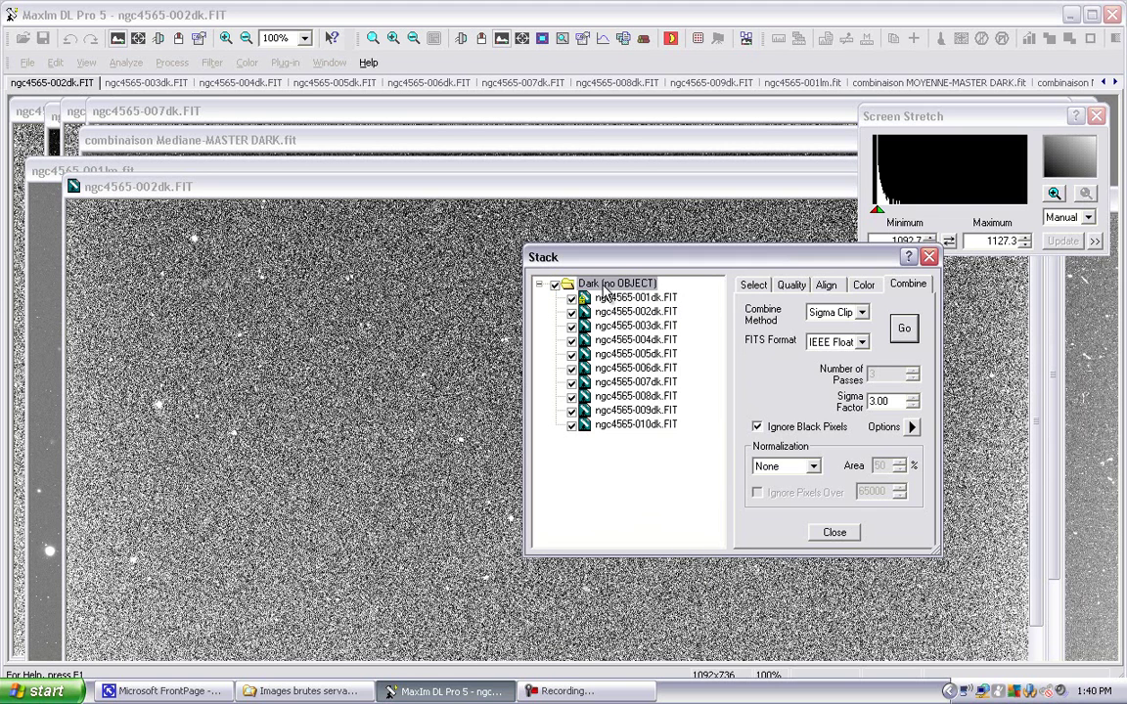
{"action": "right_click", "coordinate": [606, 290]}
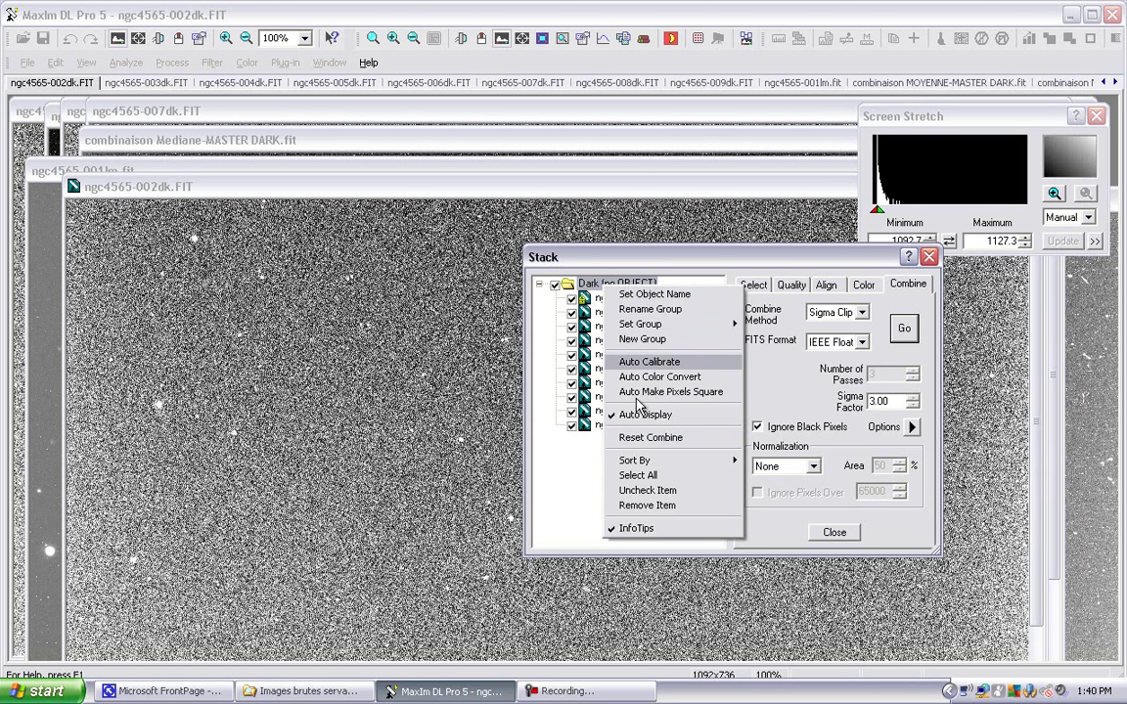
{"action": "left_click", "coordinate": [685, 445]}
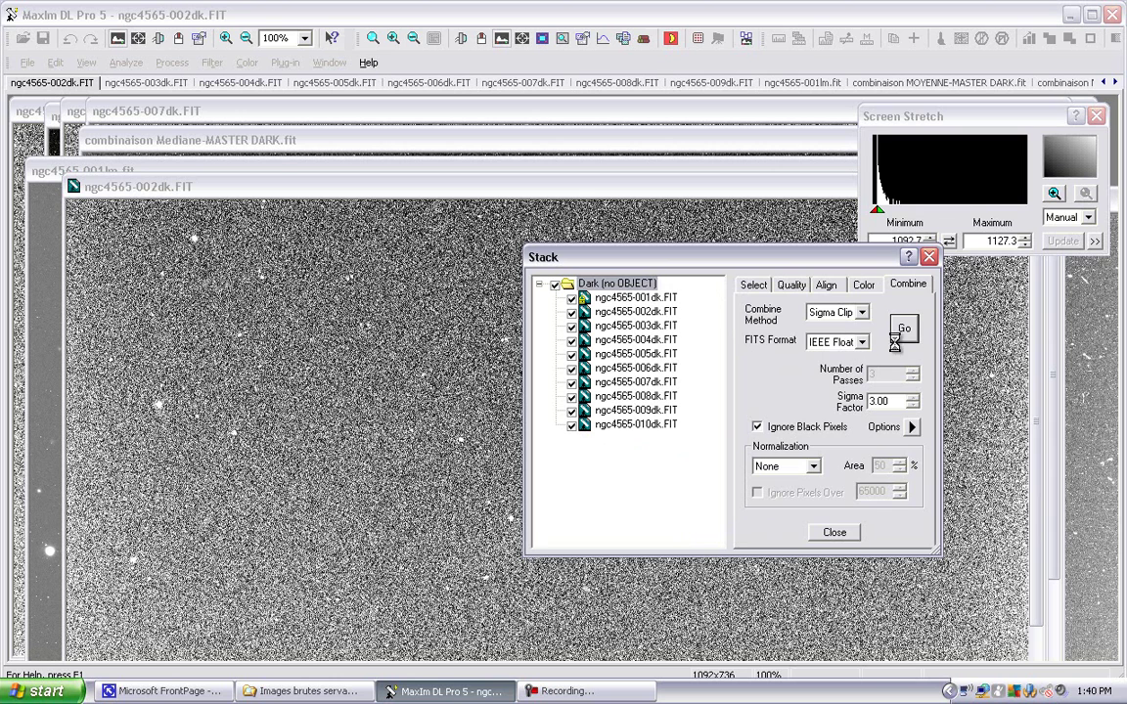
Combine the Dark group with Sigma Clip at a sigma factor of 3.00 and close the Stack tool.
{"action": "left_click", "coordinate": [904, 329]}
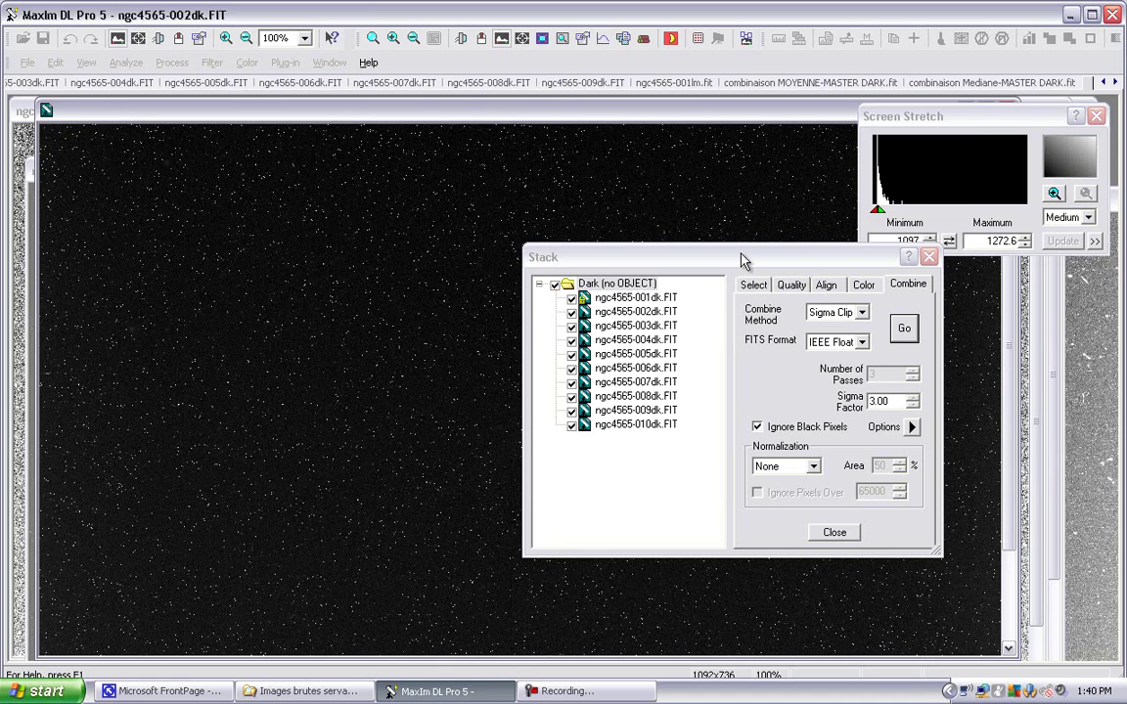
{"action": "left_click", "coordinate": [742, 259]}
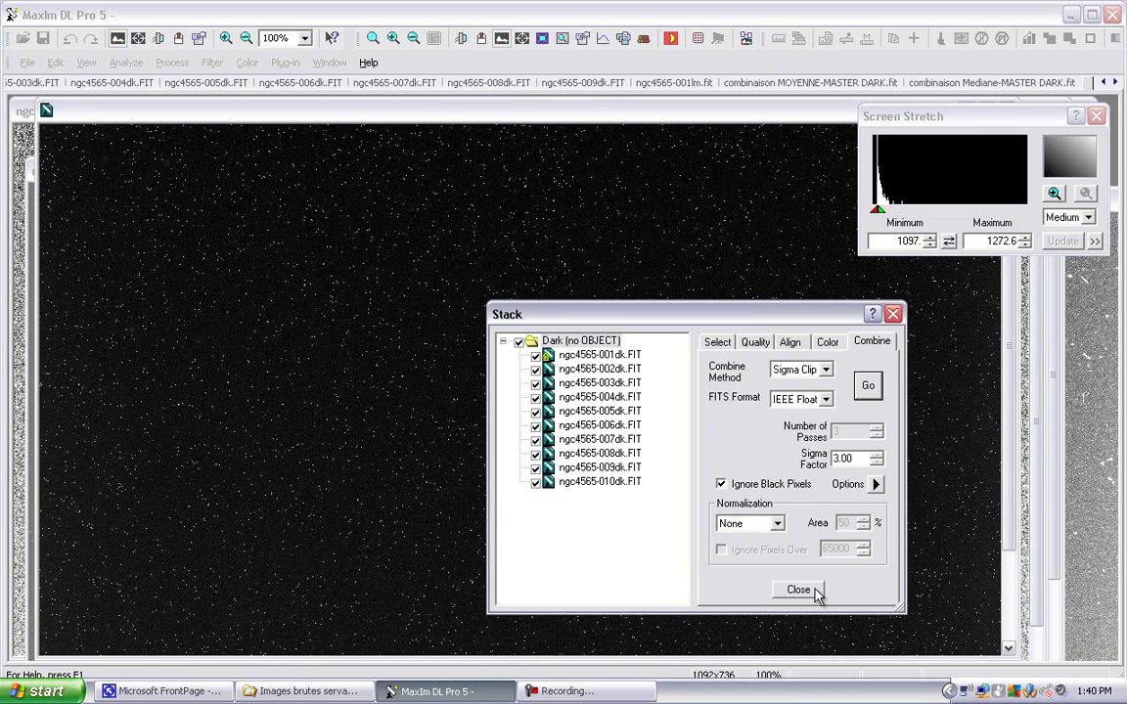
{"action": "left_click", "coordinate": [798, 589]}
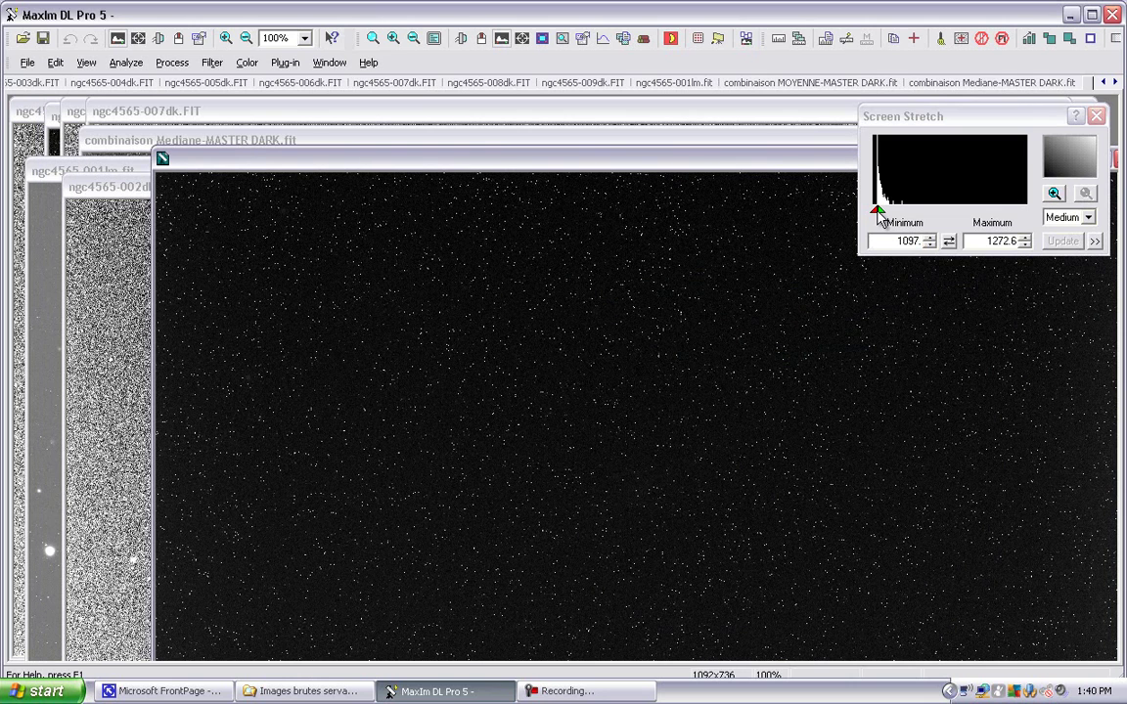
Stretch the new Sigma Clip master dark's display to a minimum of about 1087 and a maximum of about 1119.2.
{"action": "left_click_drag", "start_coordinate": [875, 211], "coordinate": [872, 210]}
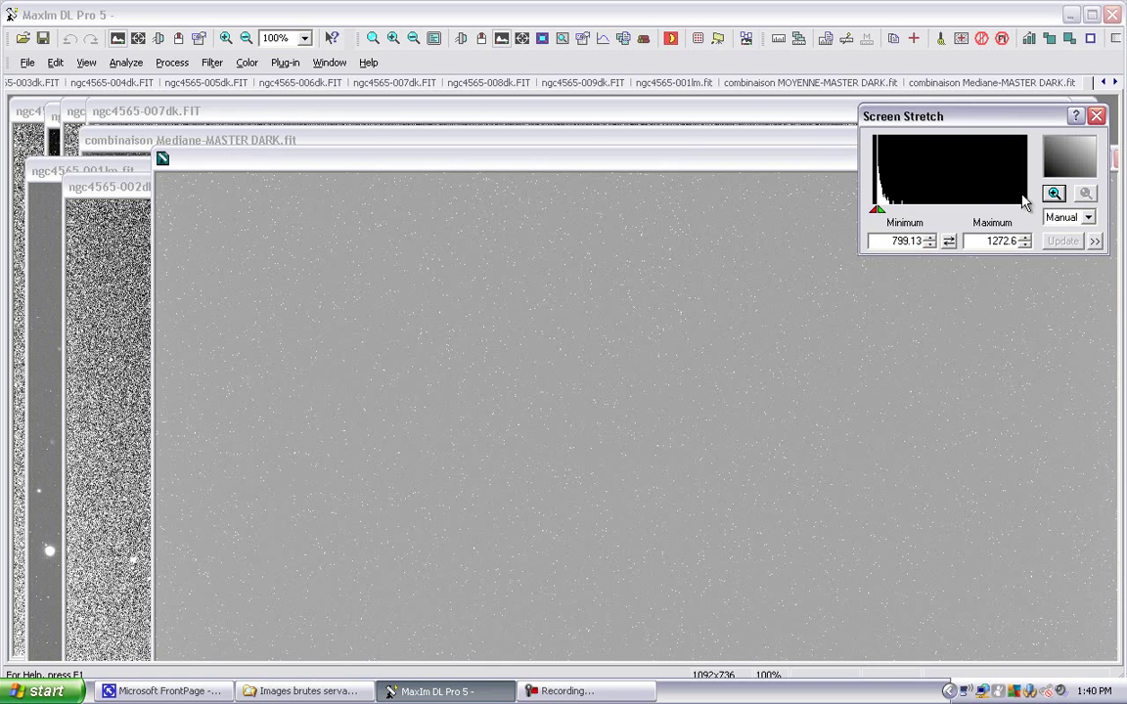
{"action": "left_click", "coordinate": [1058, 194]}
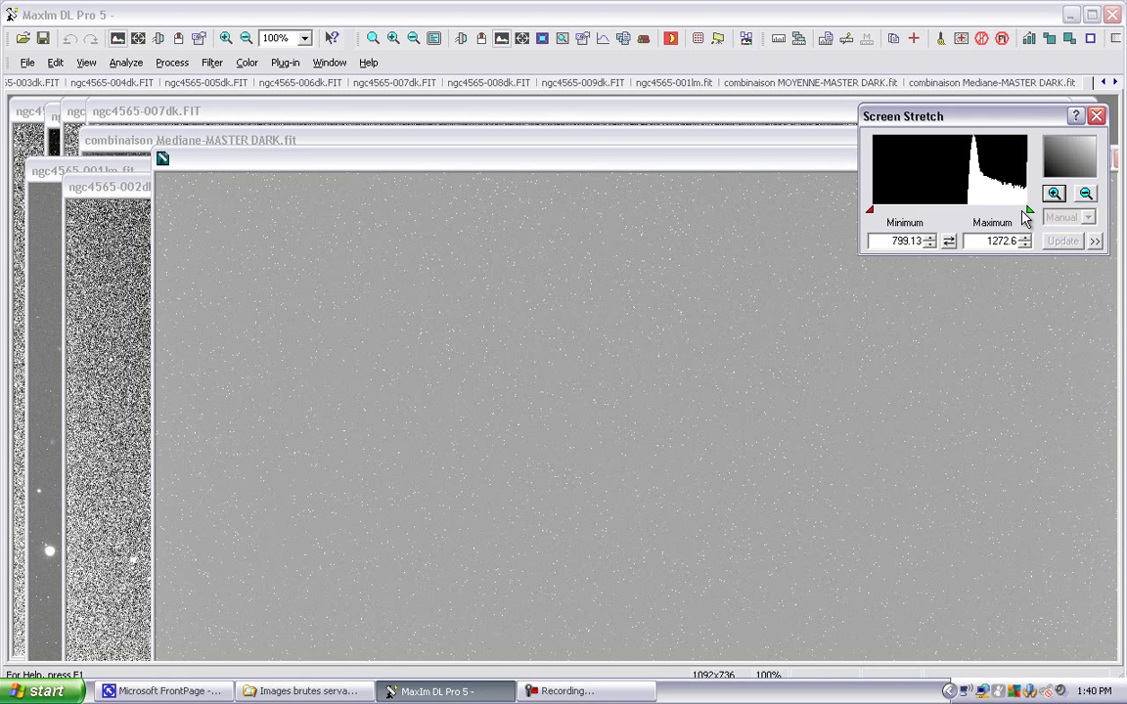
{"action": "left_click_drag", "start_coordinate": [1024, 219], "coordinate": [1011, 217]}
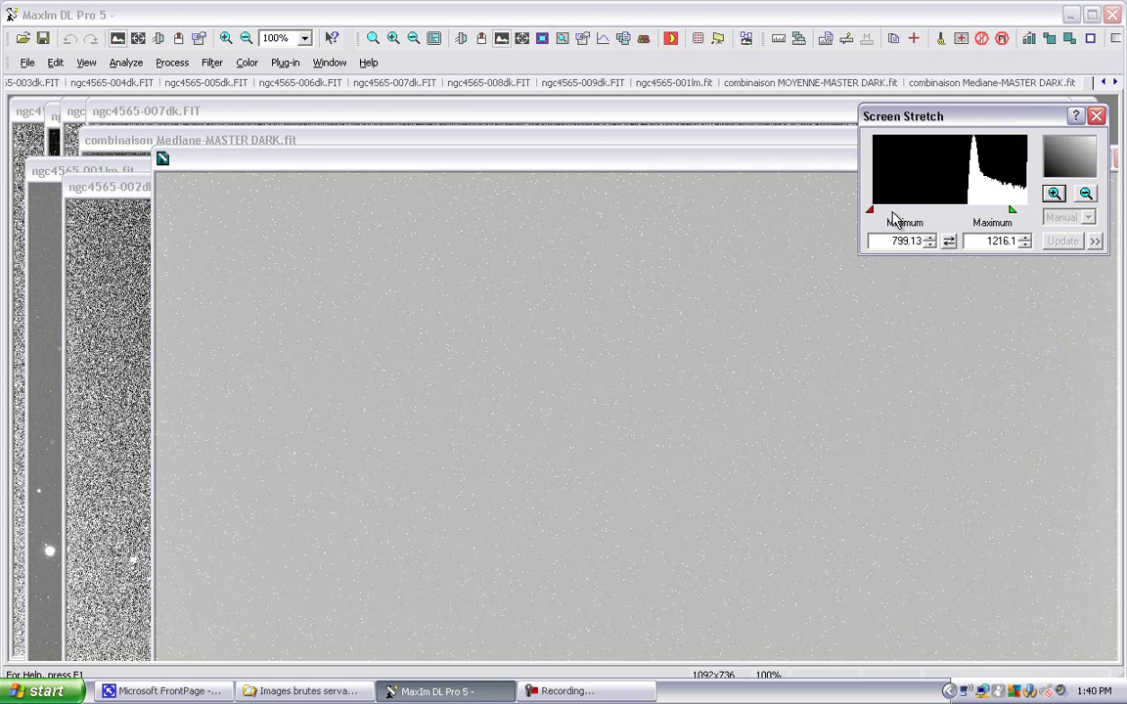
{"action": "left_click_drag", "start_coordinate": [870, 211], "coordinate": [982, 213]}
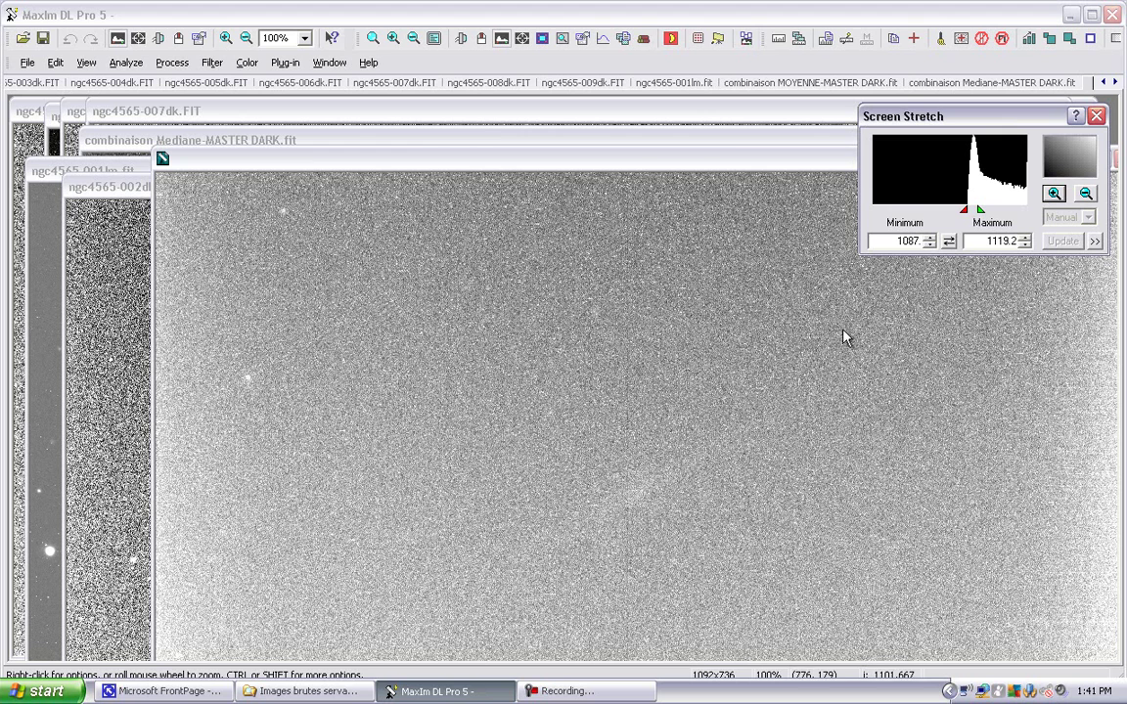
Save the Sigma Clip master dark as combinaison sigma clip-MASTER DARK.fit, basing the name on the existing MOYENNE file.
{"action": "left_click", "coordinate": [44, 174]}
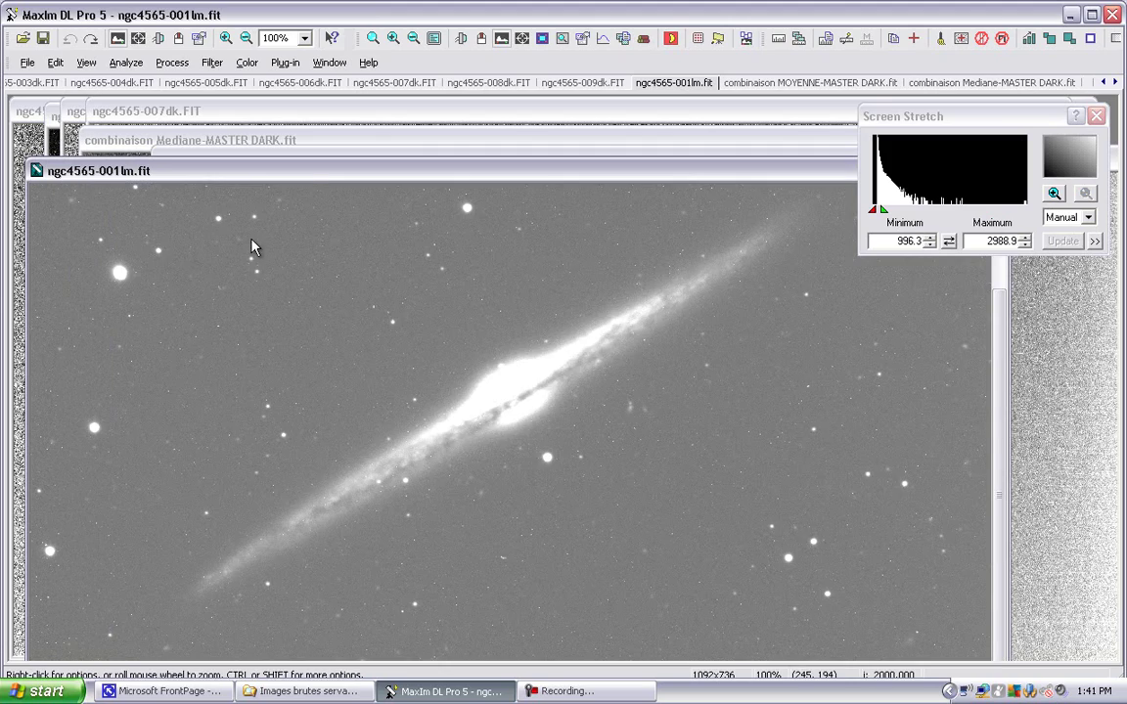
{"action": "left_click", "coordinate": [310, 157]}
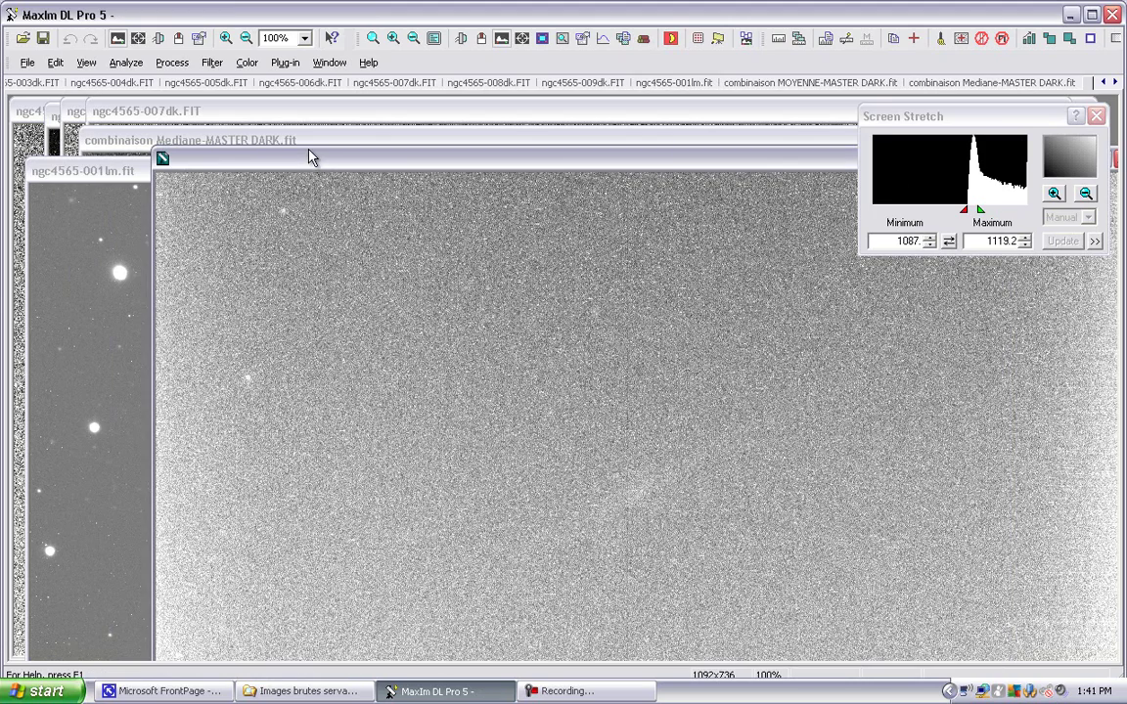
{"action": "left_click", "coordinate": [27, 62]}
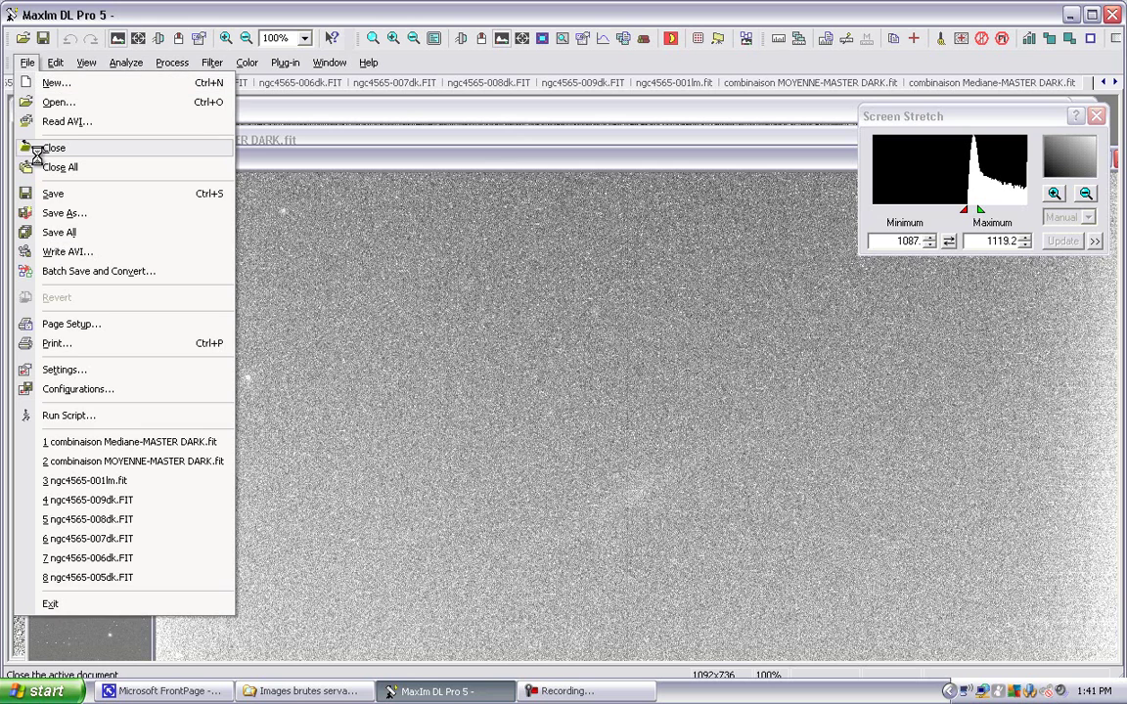
{"action": "left_click", "coordinate": [73, 217]}
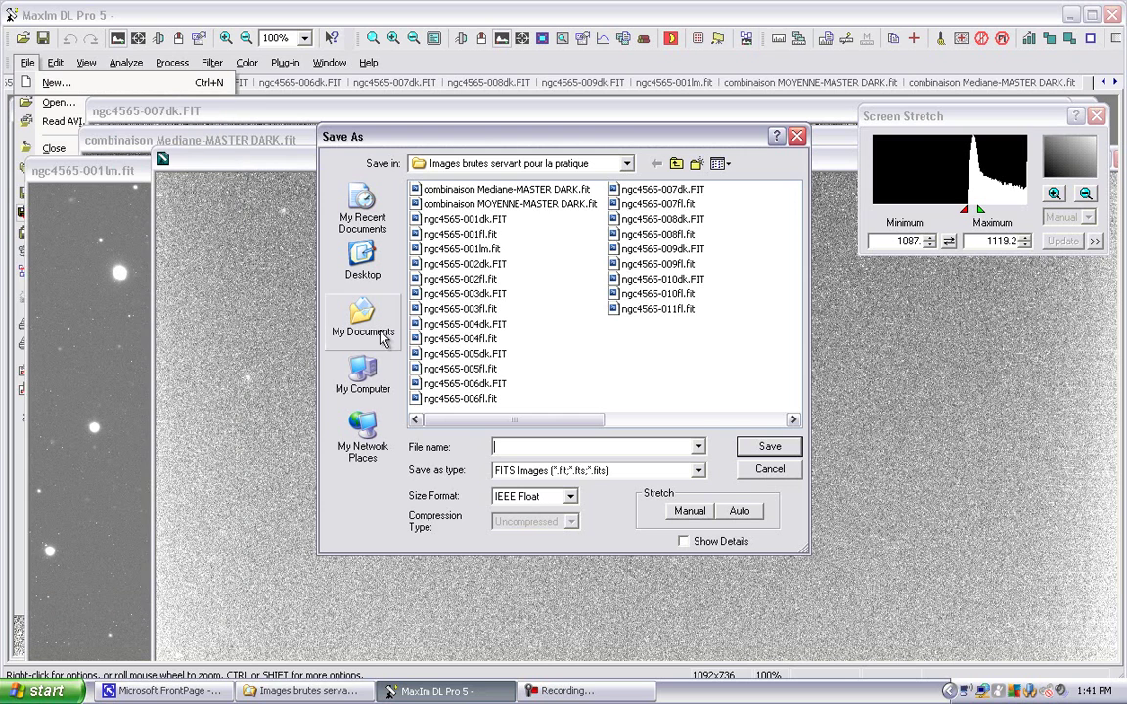
{"action": "left_click", "coordinate": [506, 206]}
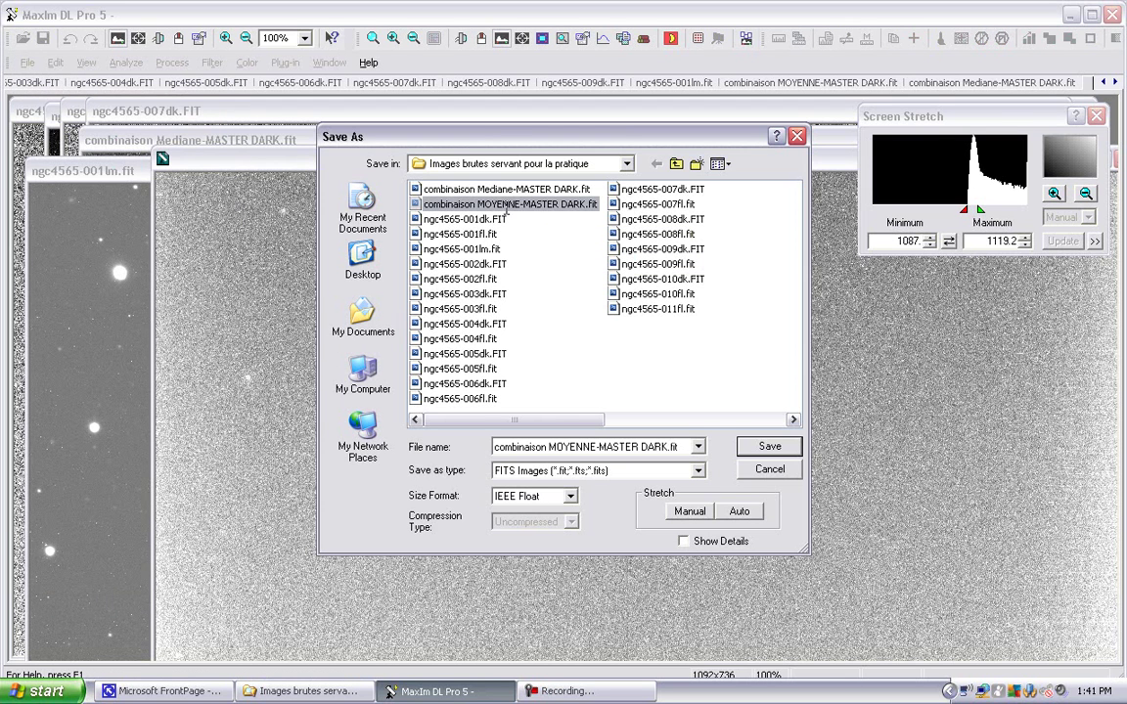
{"action": "triple_click", "coordinate": [550, 446]}
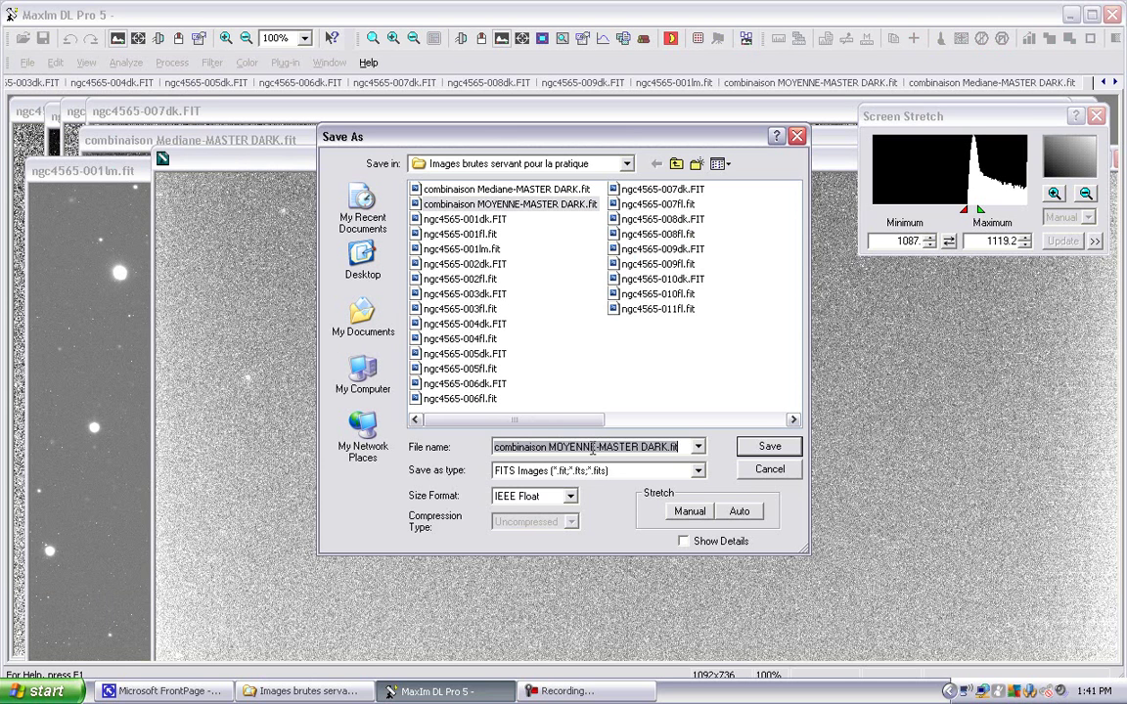
{"action": "left_click", "coordinate": [592, 448]}
{"action": "left_click_drag", "start_coordinate": [593, 448], "coordinate": [558, 439]}
{"action": "type", "text": "sigma c"}
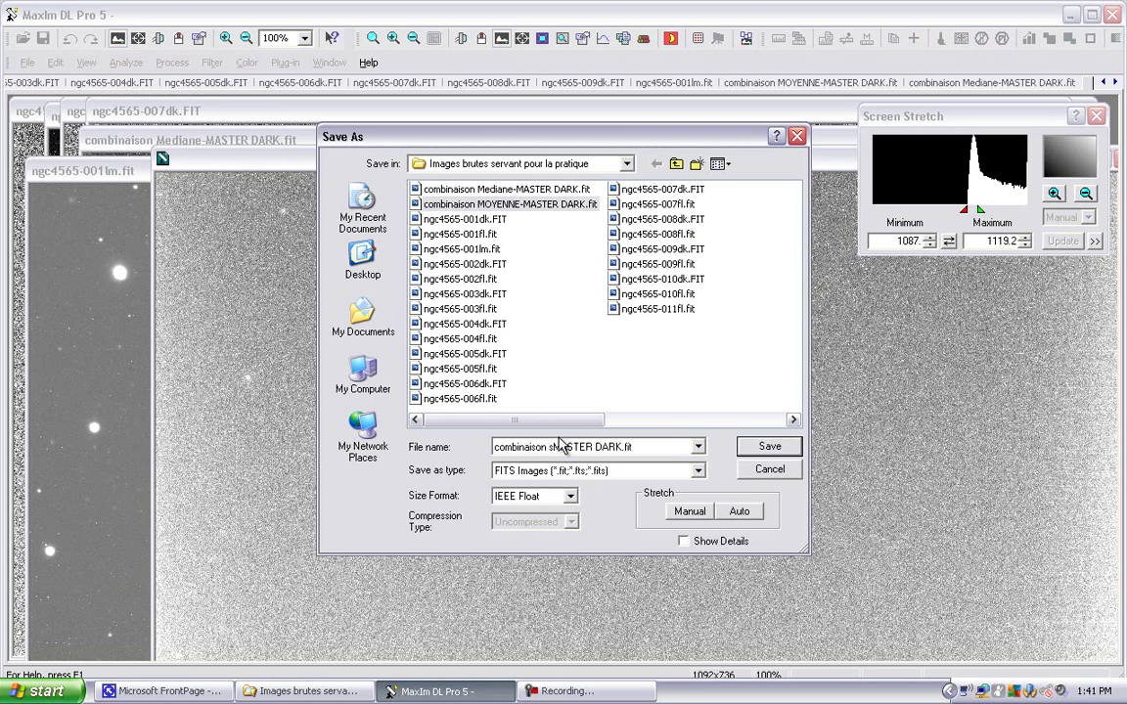
{"action": "type", "text": "lip-"}
{"action": "left_click", "coordinate": [770, 453]}
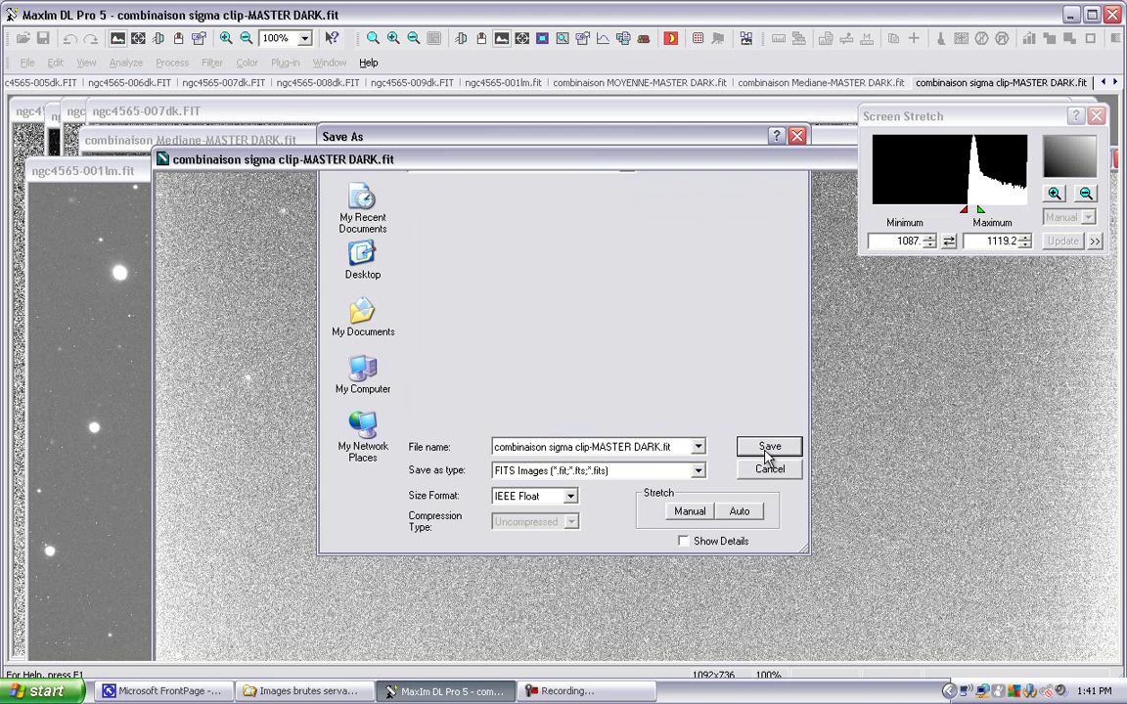
Subtract combinaison sigma clip-MASTER DARK.fit from the ngc4565-001lm.fit light frame with Pixel Math.
{"action": "left_click", "coordinate": [83, 183]}
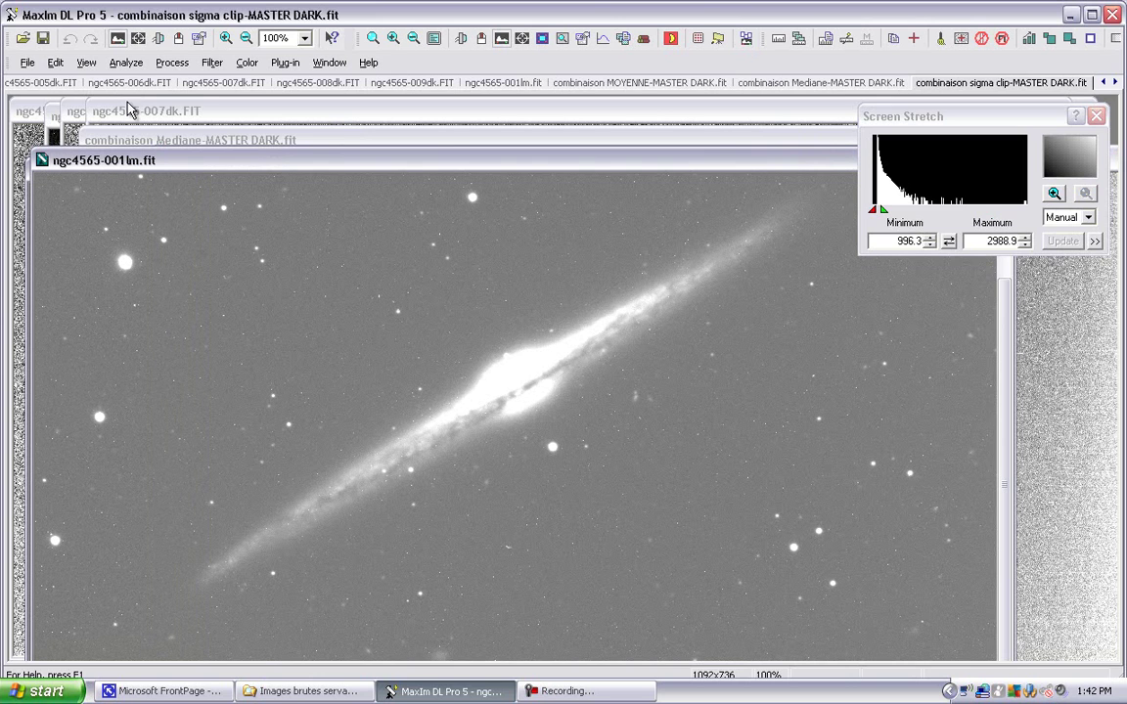
{"action": "left_click", "coordinate": [173, 61]}
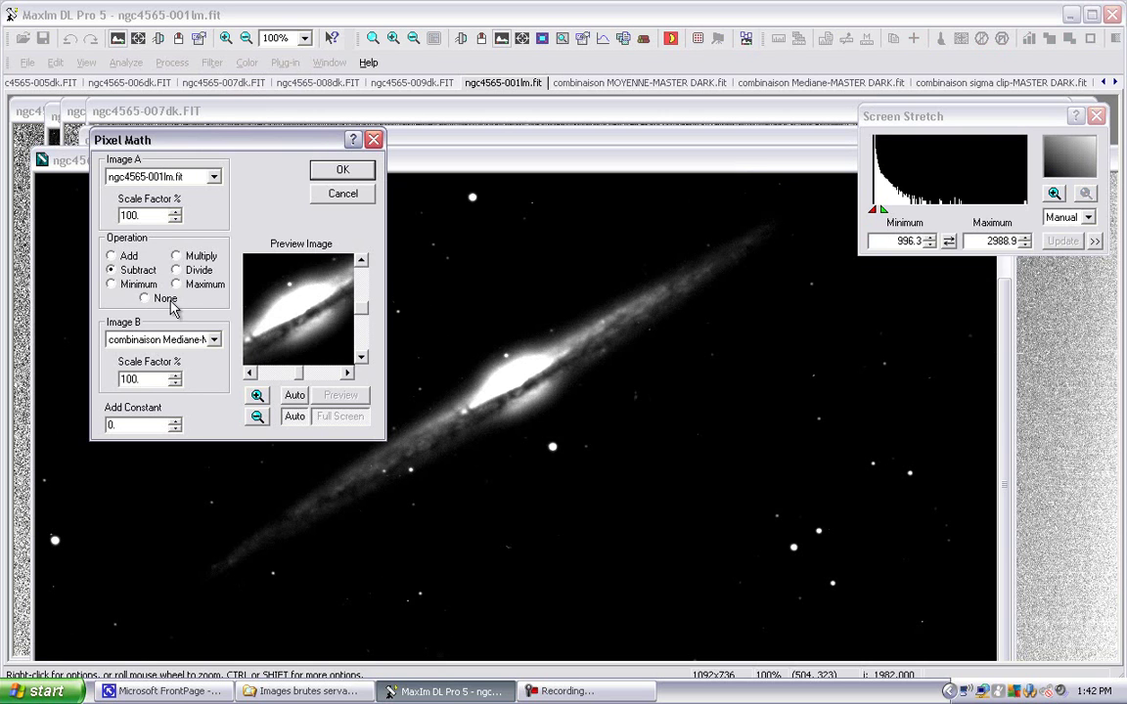
{"action": "left_click", "coordinate": [214, 343]}
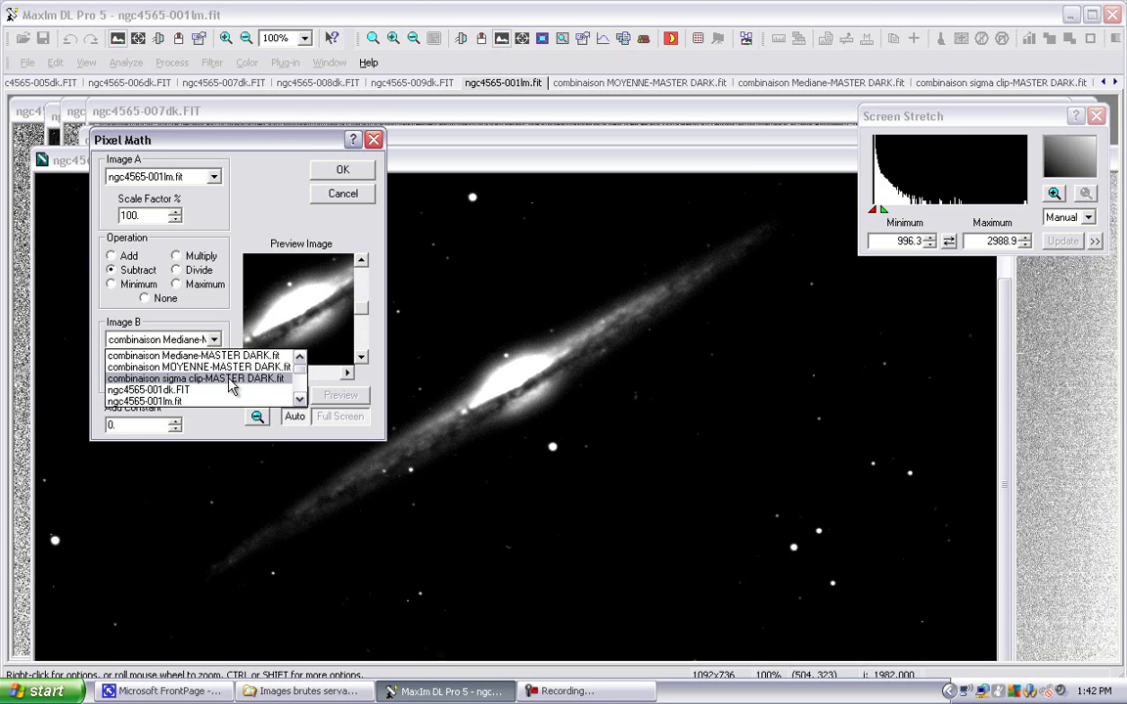
{"action": "left_click", "coordinate": [232, 381]}
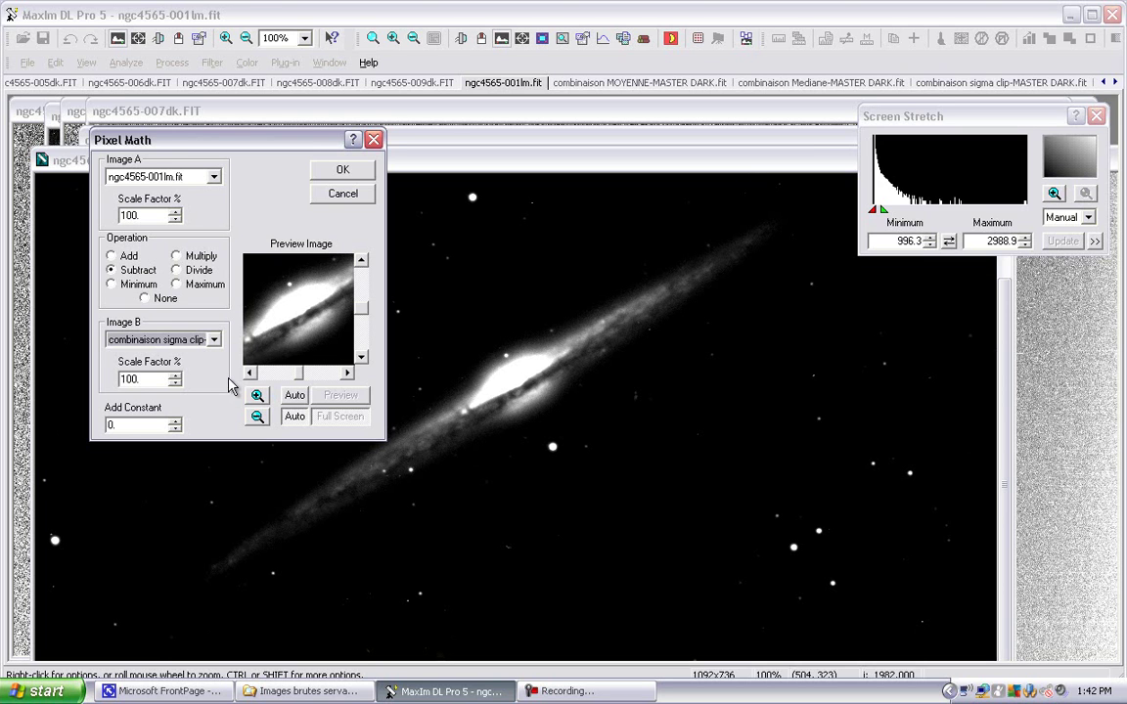
{"action": "left_click", "coordinate": [344, 172]}
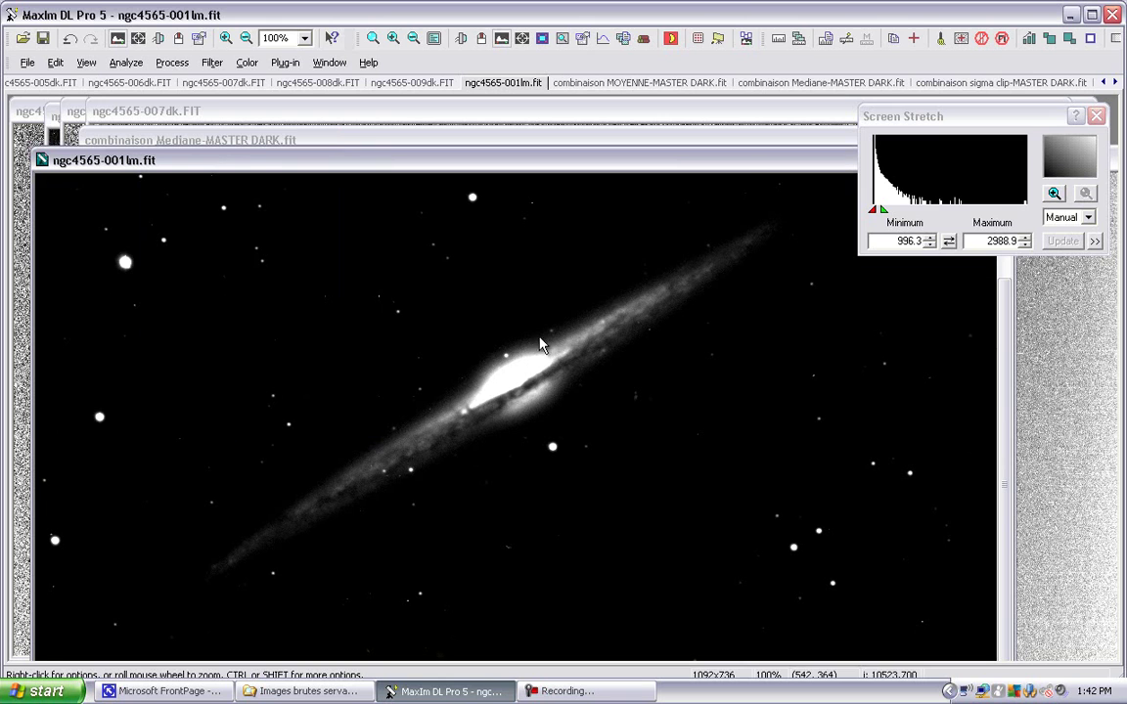
Set the subtracted light frame's display range to about 0–1954.4 and reposition its window.
{"action": "left_click", "coordinate": [874, 213]}
{"action": "left_click_drag", "start_coordinate": [876, 217], "coordinate": [881, 215]}
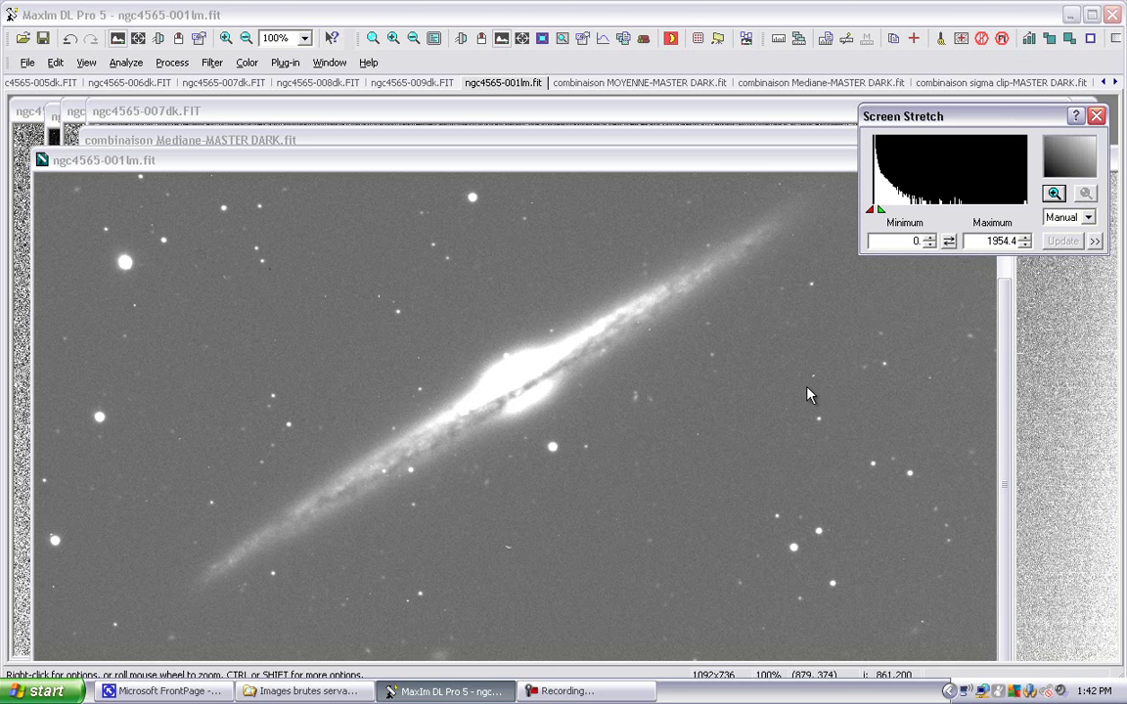
{"action": "left_click", "coordinate": [631, 168]}
{"action": "left_click_drag", "start_coordinate": [631, 169], "coordinate": [611, 156]}
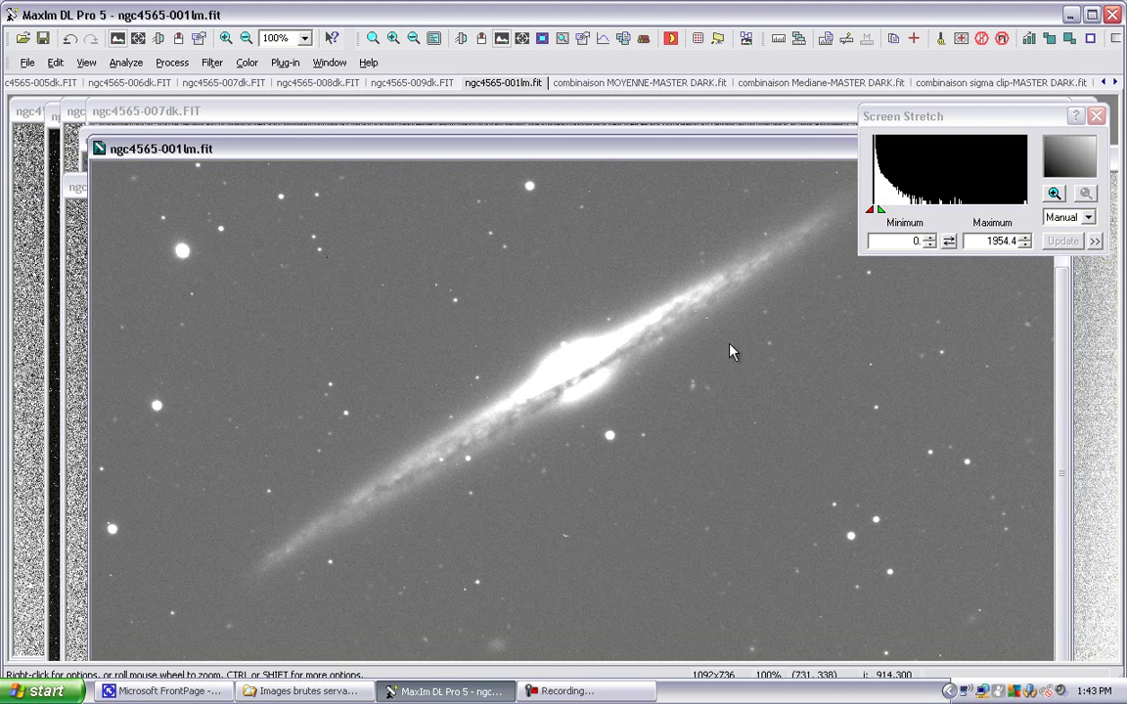
{"action": "left_click_drag", "start_coordinate": [573, 149], "coordinate": [574, 139]}
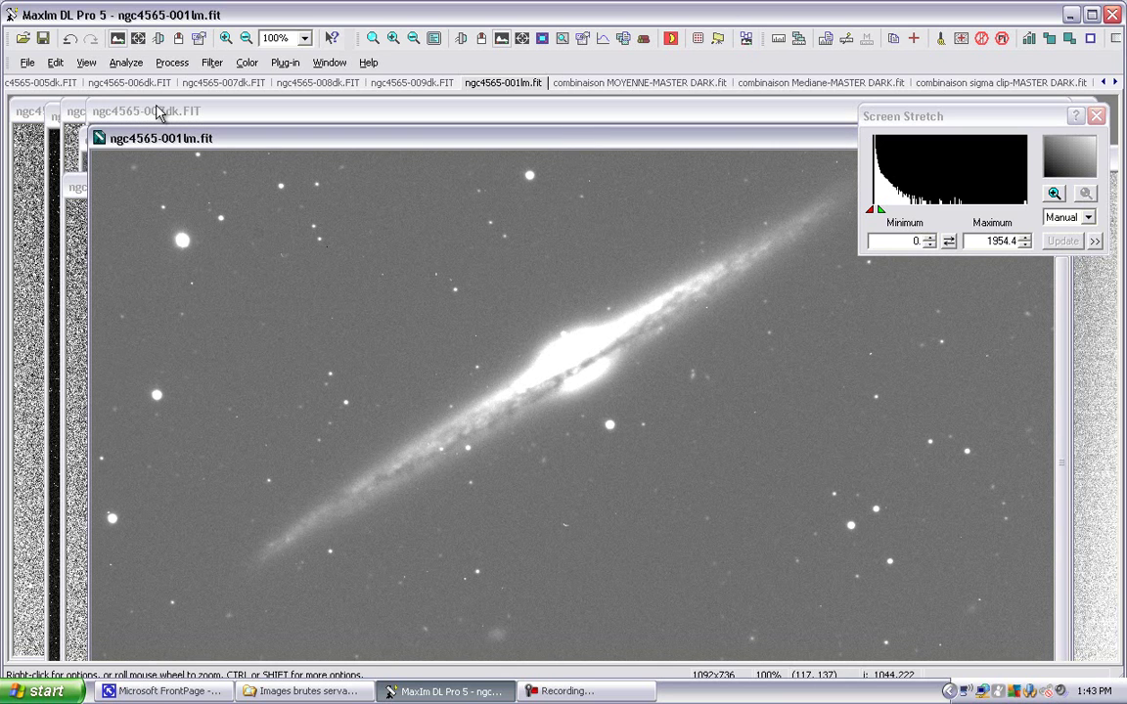
Undo the Sigma Clip dark subtraction and move the light frame window down to uncover the master darks' title bars.
{"action": "left_click", "coordinate": [70, 41]}
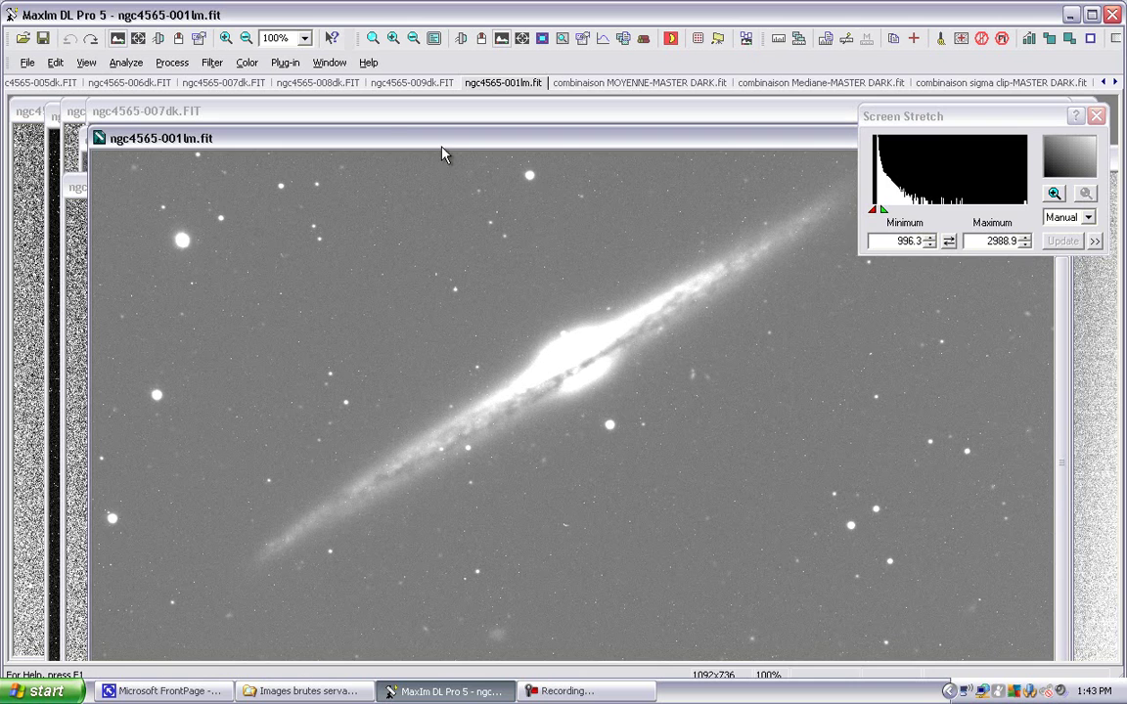
{"action": "left_click_drag", "start_coordinate": [460, 142], "coordinate": [439, 207]}
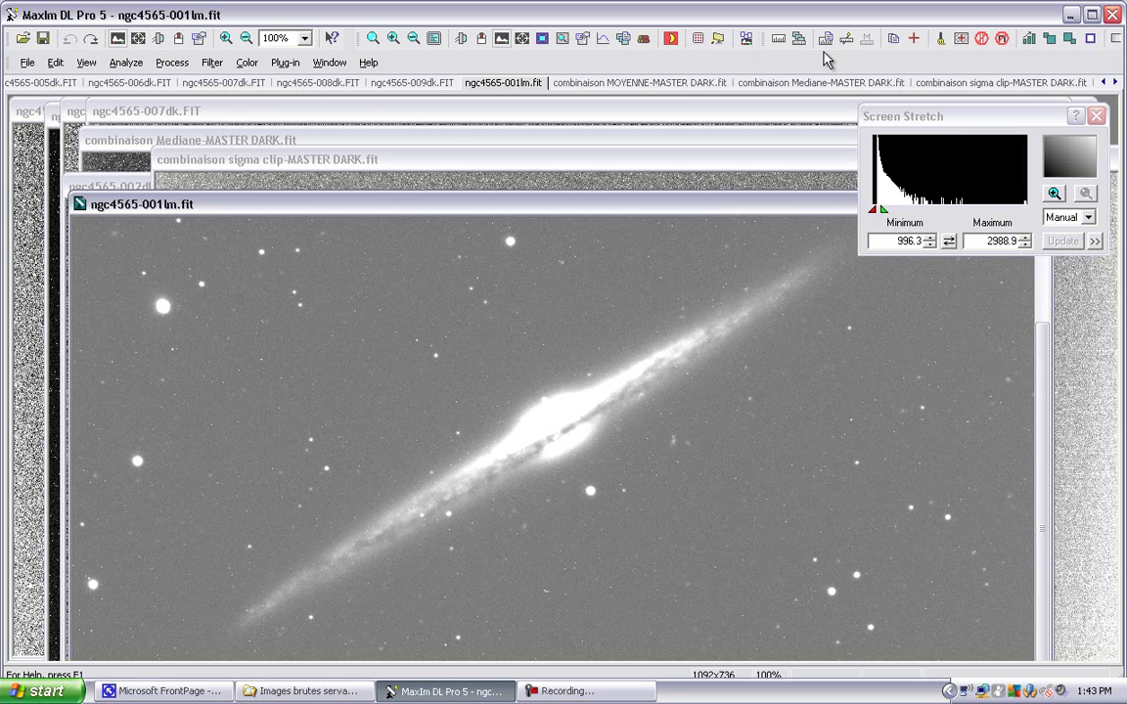
Bring up the ngc4565-001dk.FIT dark frame, move its window until its controls are reachable, and close it.
{"action": "left_click", "coordinate": [1103, 84]}
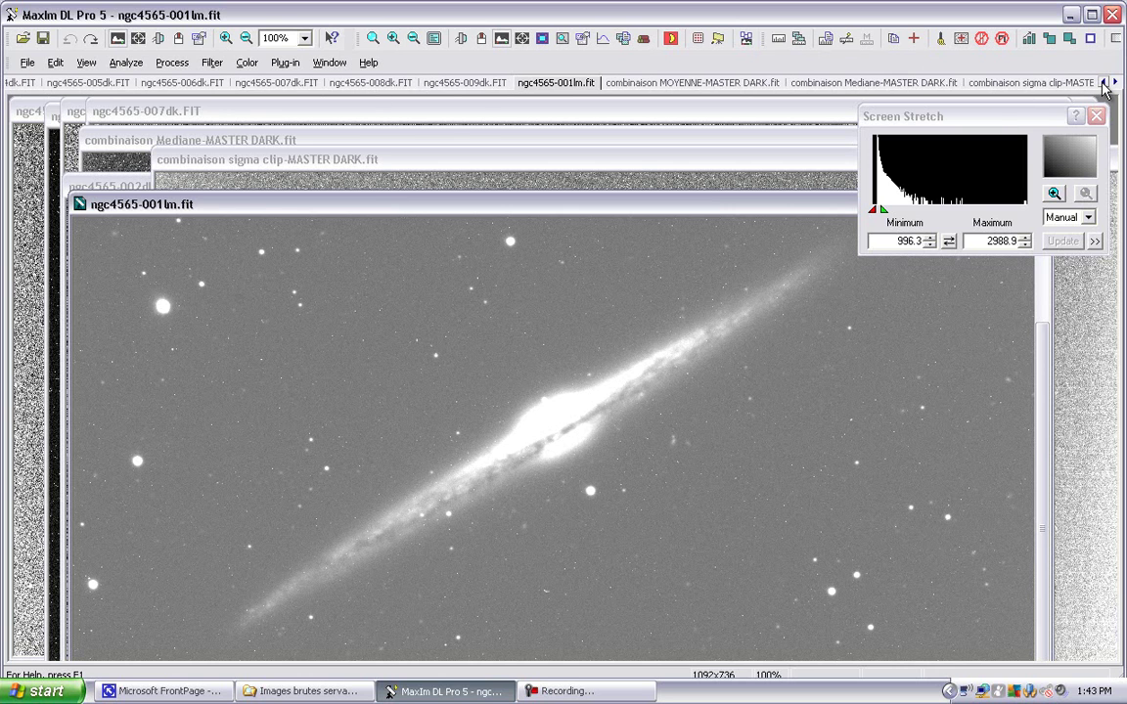
{"action": "left_click", "coordinate": [1103, 84]}
{"action": "left_click", "coordinate": [1103, 84]}
{"action": "left_click", "coordinate": [1103, 85]}
{"action": "left_click", "coordinate": [1103, 85]}
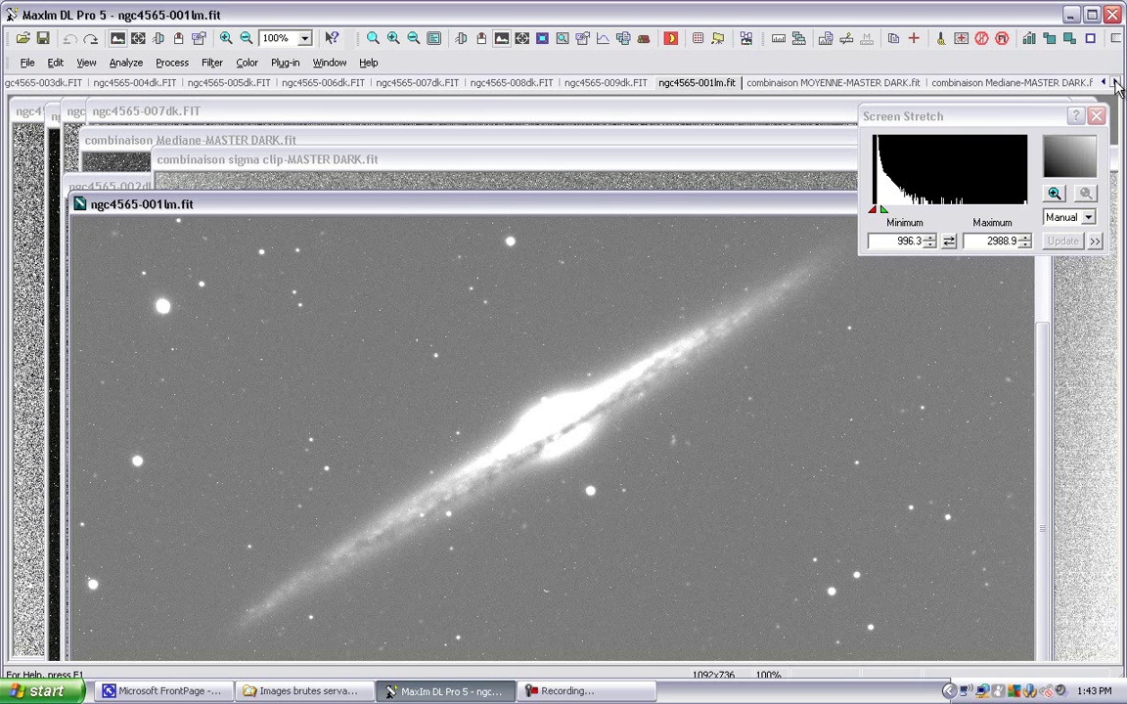
{"action": "left_click", "coordinate": [1116, 84]}
{"action": "left_click", "coordinate": [1116, 84]}
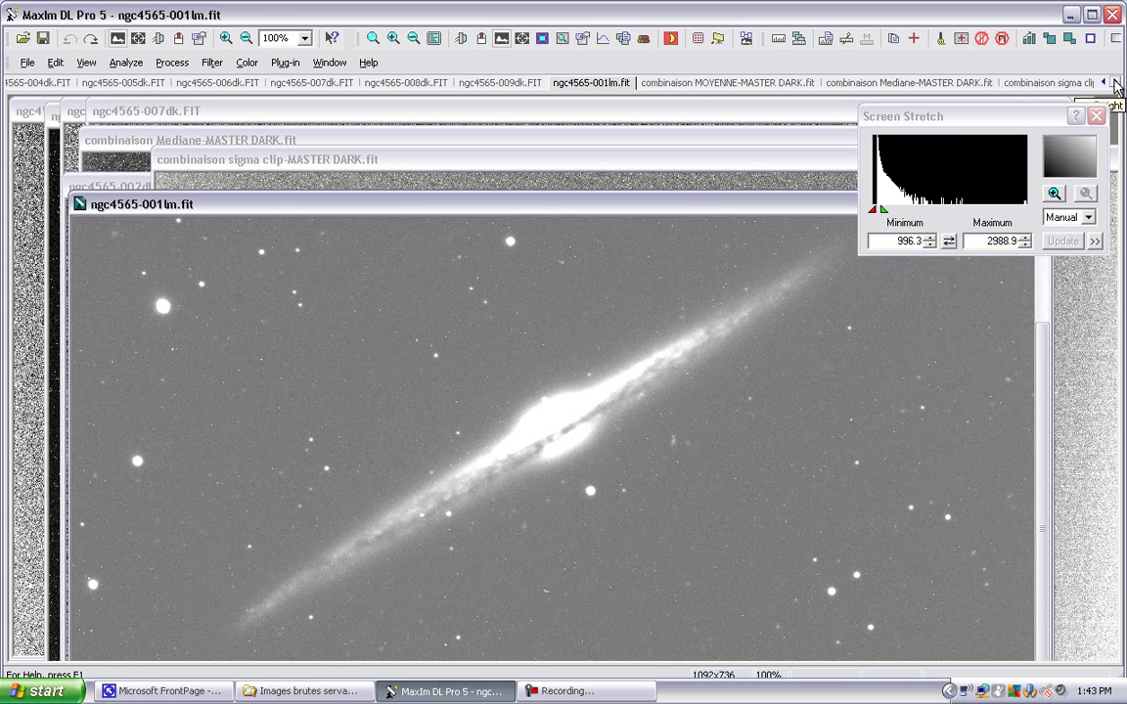
{"action": "left_click", "coordinate": [1116, 85]}
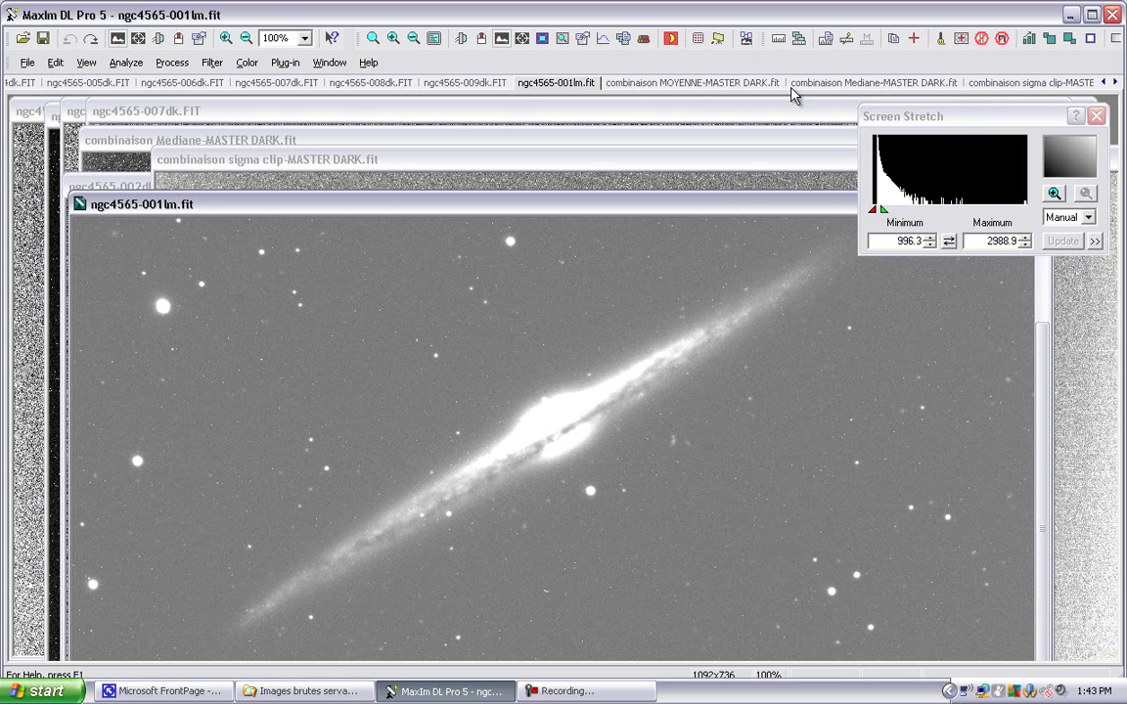
{"action": "left_click", "coordinate": [1106, 86]}
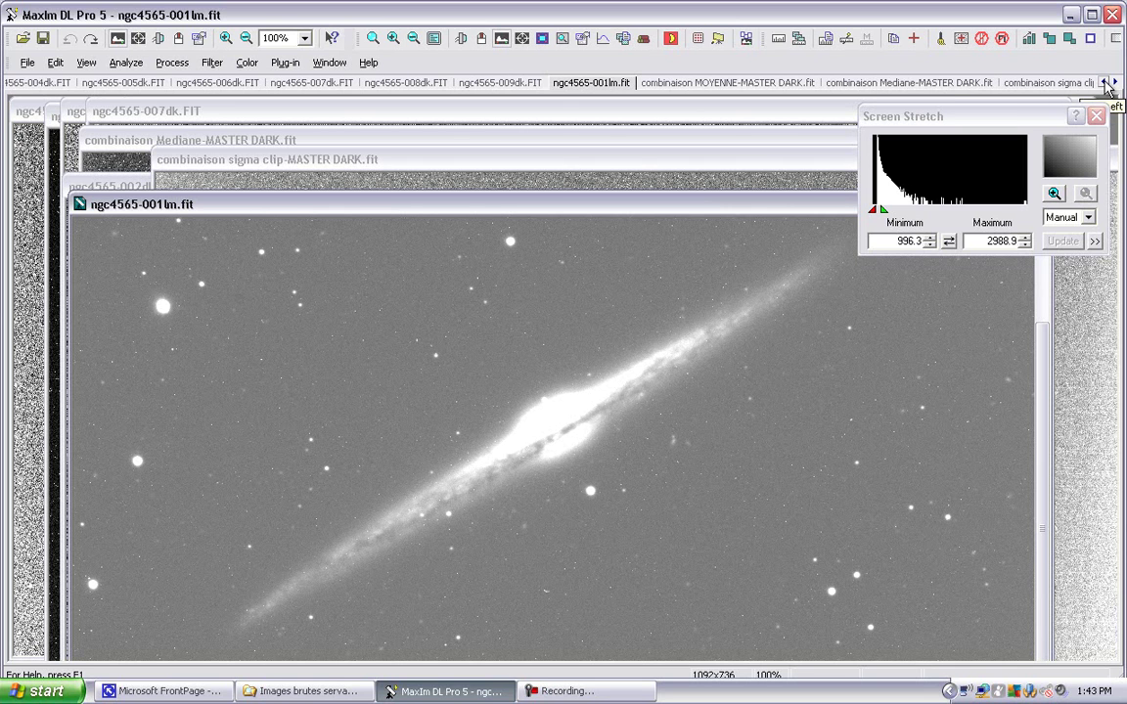
{"action": "left_click", "coordinate": [1106, 86]}
{"action": "left_click", "coordinate": [1106, 86]}
{"action": "left_click", "coordinate": [1106, 86]}
{"action": "left_click", "coordinate": [1106, 86]}
{"action": "left_click", "coordinate": [1106, 87]}
{"action": "left_click", "coordinate": [1106, 86]}
{"action": "left_click", "coordinate": [1106, 86]}
{"action": "left_click", "coordinate": [1106, 86]}
{"action": "left_click", "coordinate": [1106, 86]}
{"action": "left_click", "coordinate": [1106, 86]}
{"action": "left_click", "coordinate": [1106, 86]}
{"action": "left_click", "coordinate": [1106, 86]}
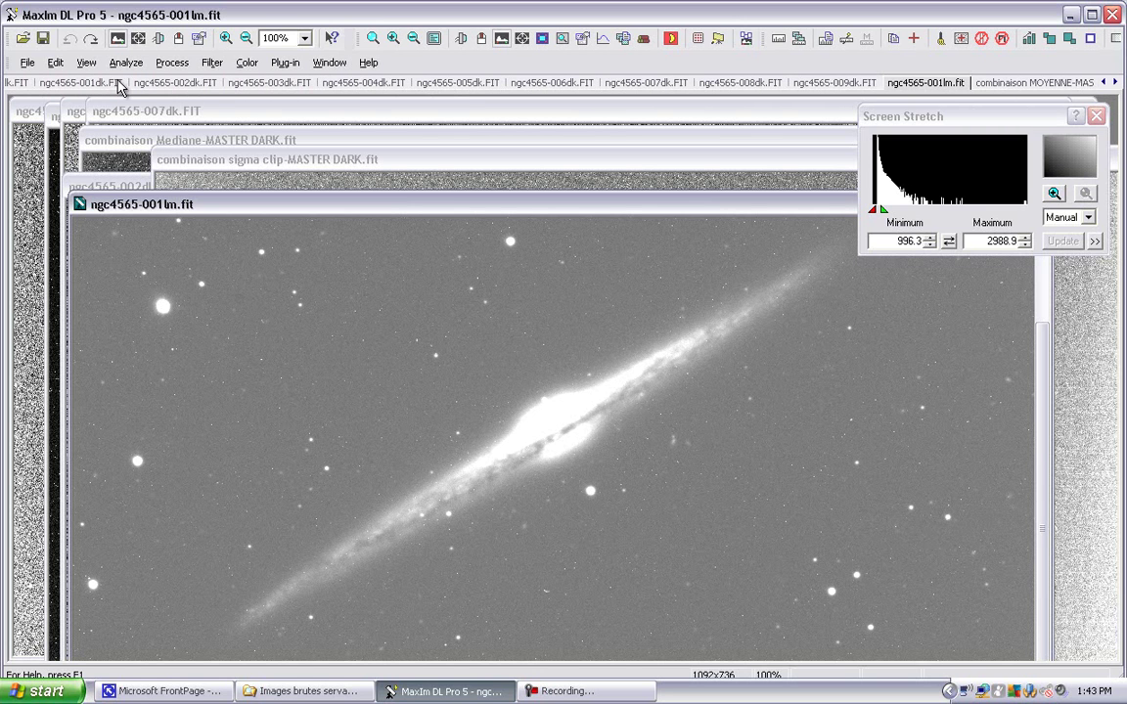
{"action": "left_click", "coordinate": [68, 84]}
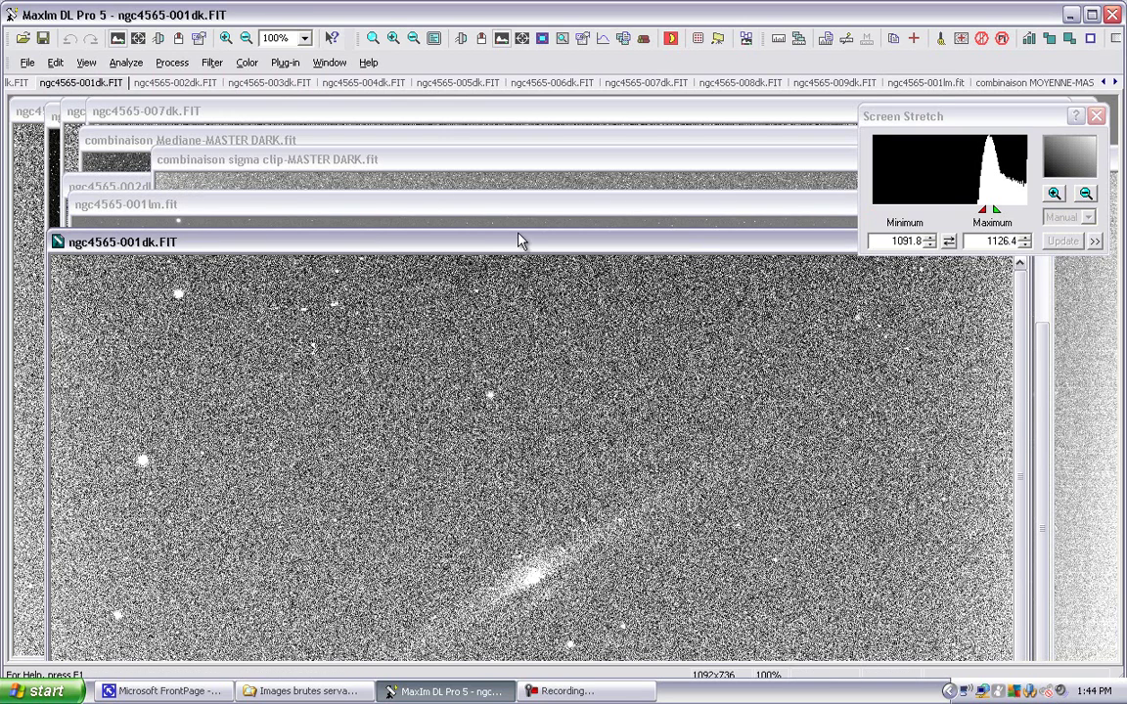
{"action": "left_click_drag", "start_coordinate": [518, 244], "coordinate": [482, 299]}
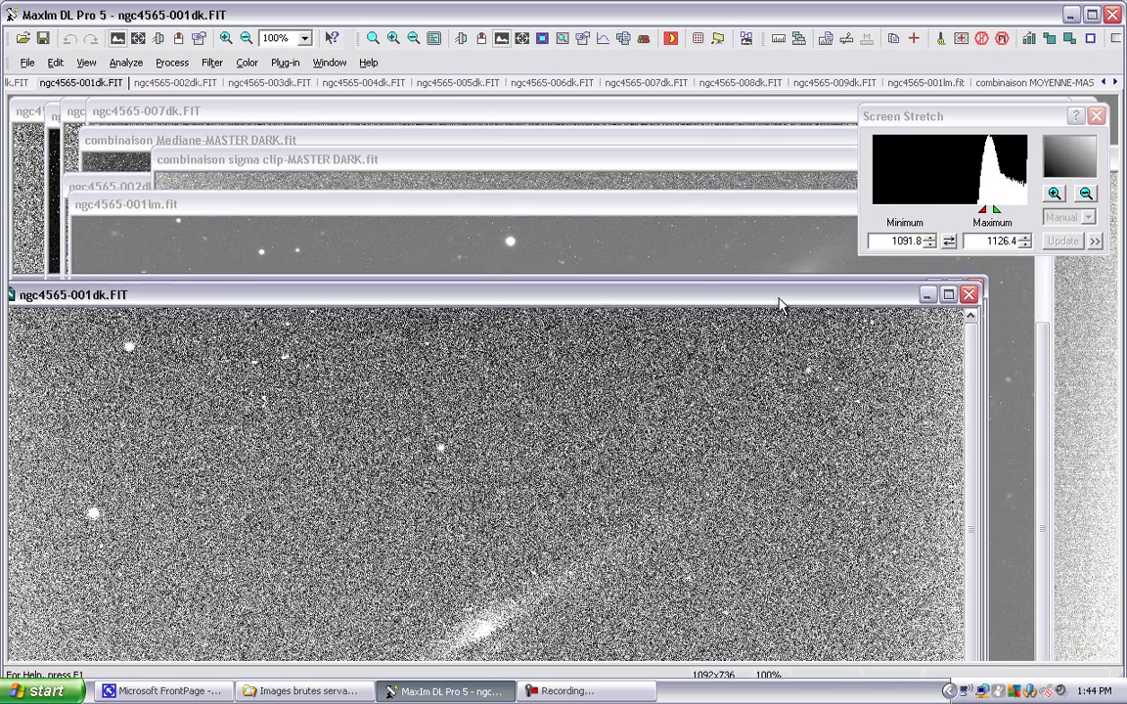
{"action": "left_click", "coordinate": [941, 298]}
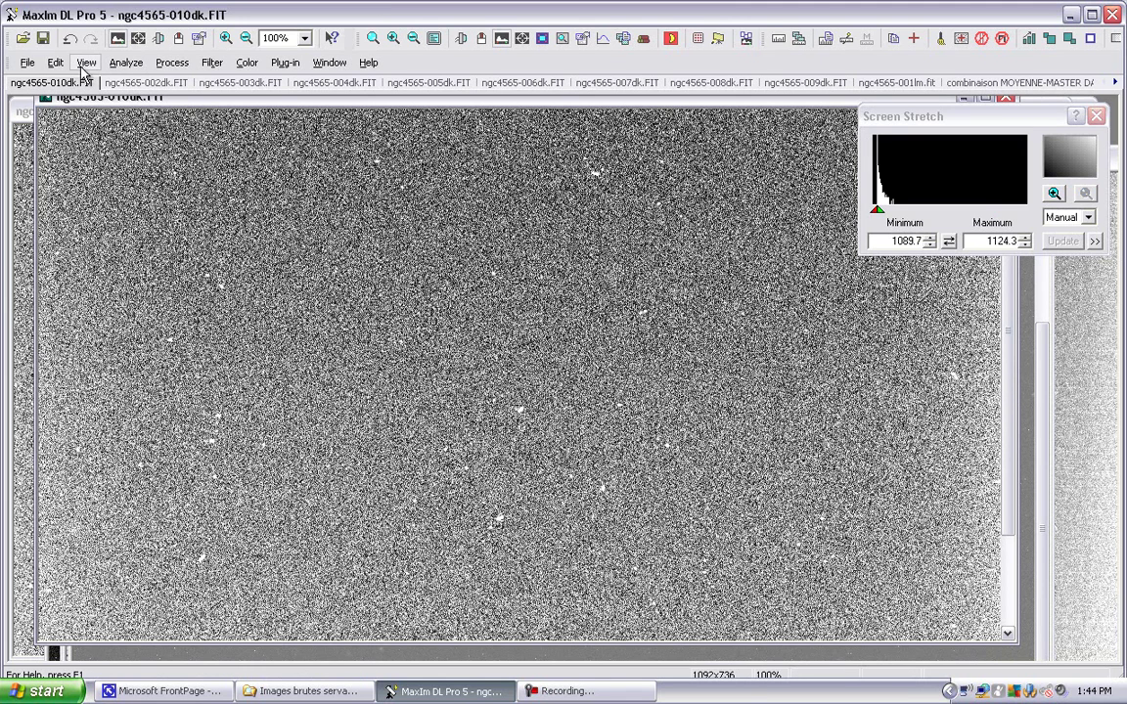
Close the ngc4565-002dk.FIT dark frame without saving its changes.
{"action": "left_click", "coordinate": [115, 87]}
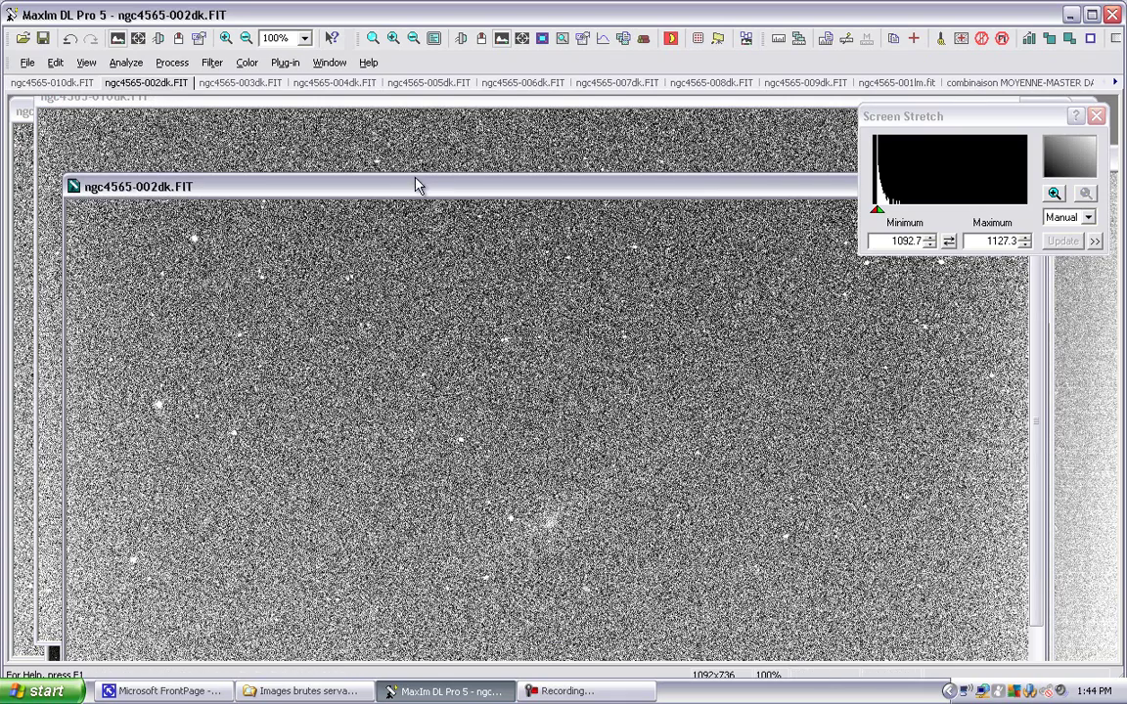
{"action": "left_click_drag", "start_coordinate": [415, 188], "coordinate": [357, 275]}
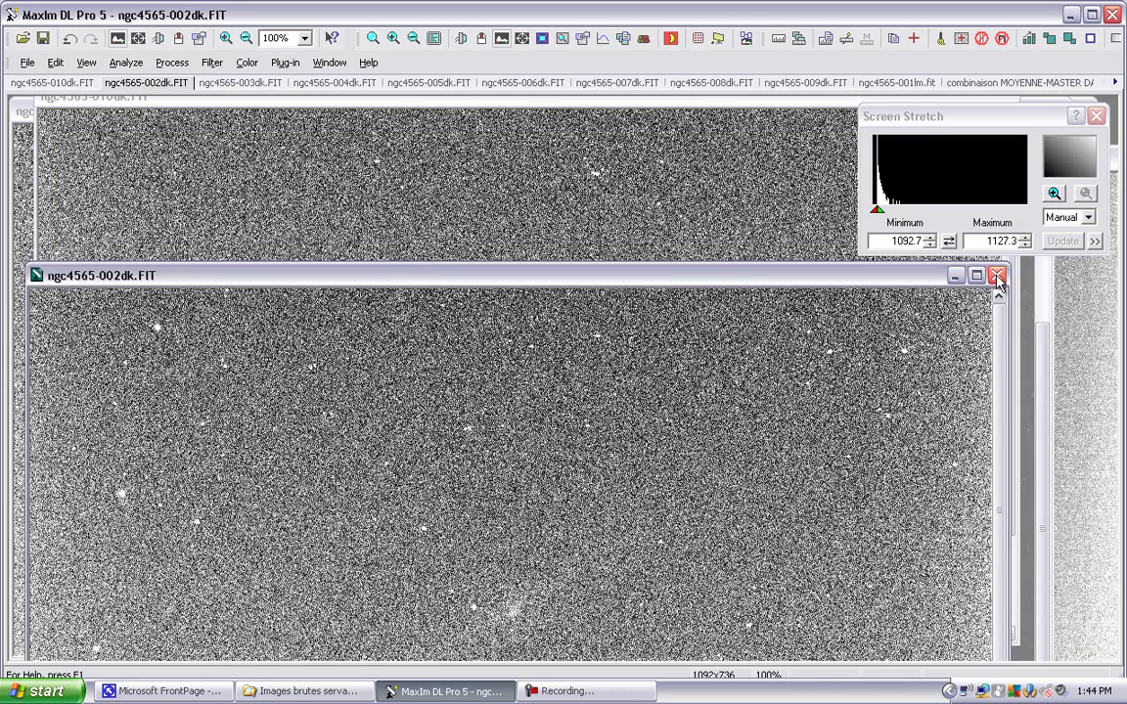
{"action": "left_click", "coordinate": [996, 276]}
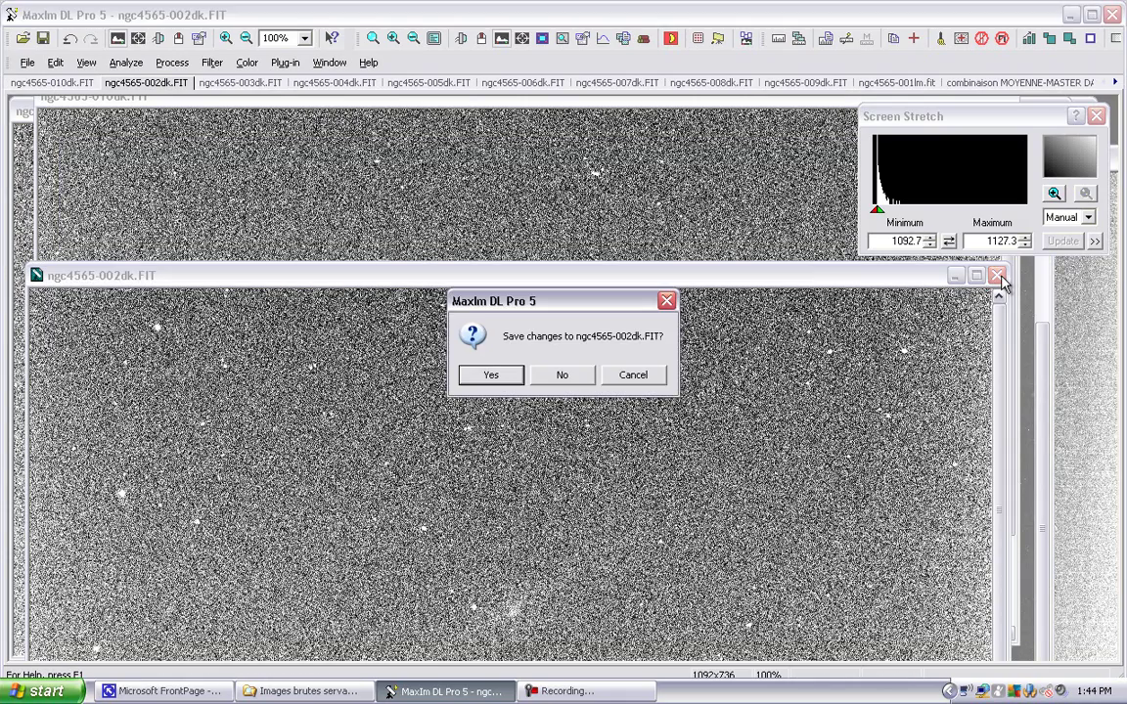
{"action": "left_click", "coordinate": [559, 381]}
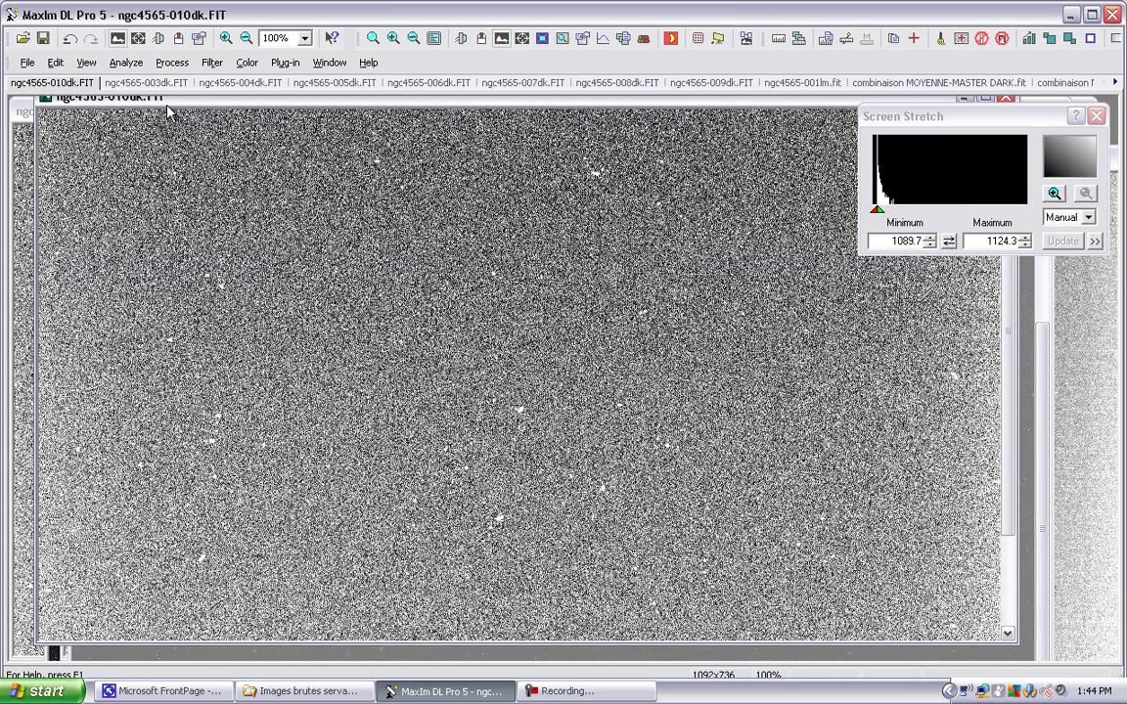
Load the remaining open dark frames, ngc4565-003dk to 010dk, into Stack and reset the Dark group's combine state.
{"action": "left_click", "coordinate": [172, 61]}
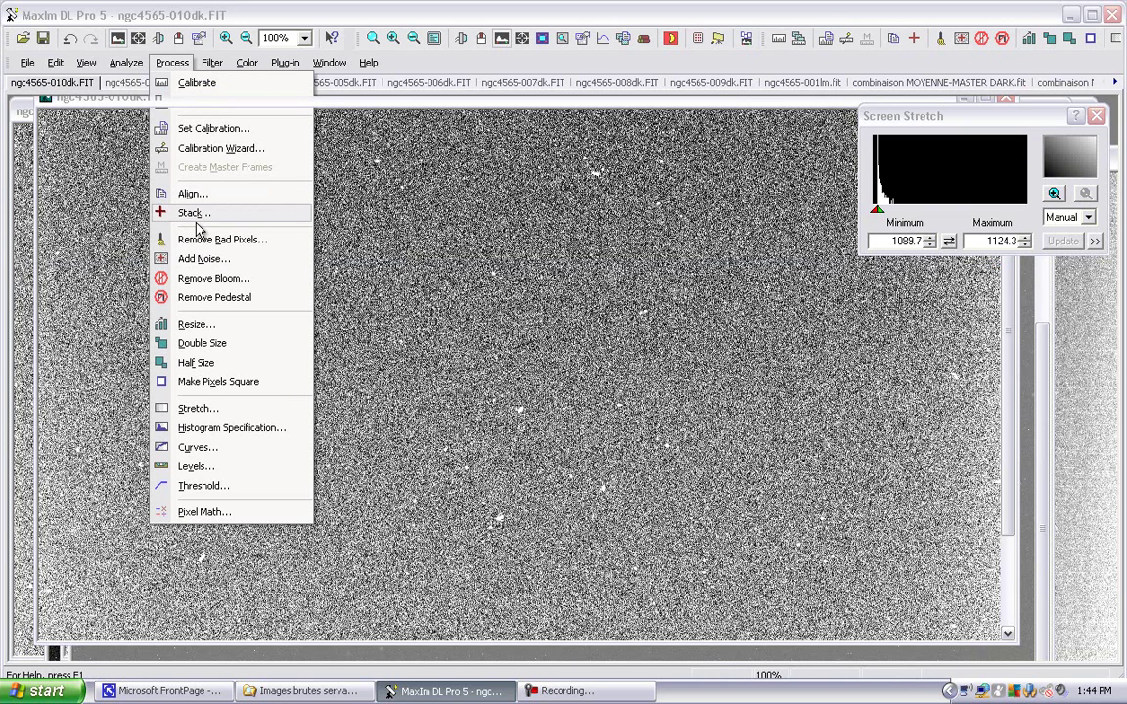
{"action": "left_click", "coordinate": [234, 149]}
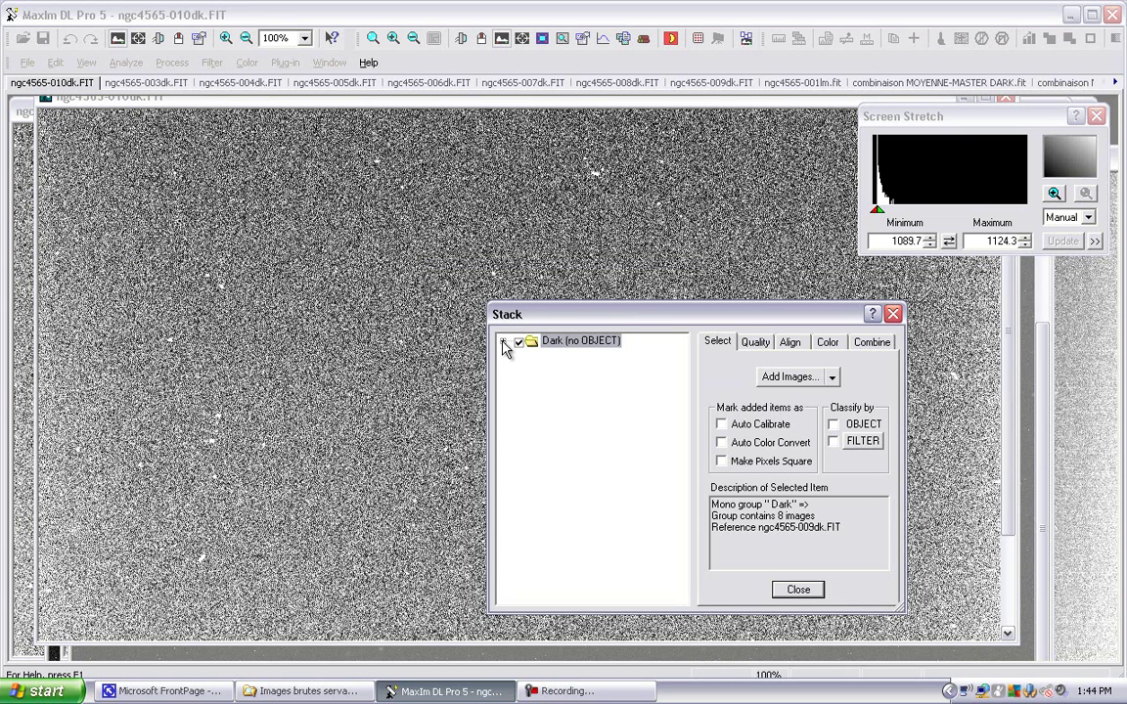
{"action": "left_click", "coordinate": [503, 342]}
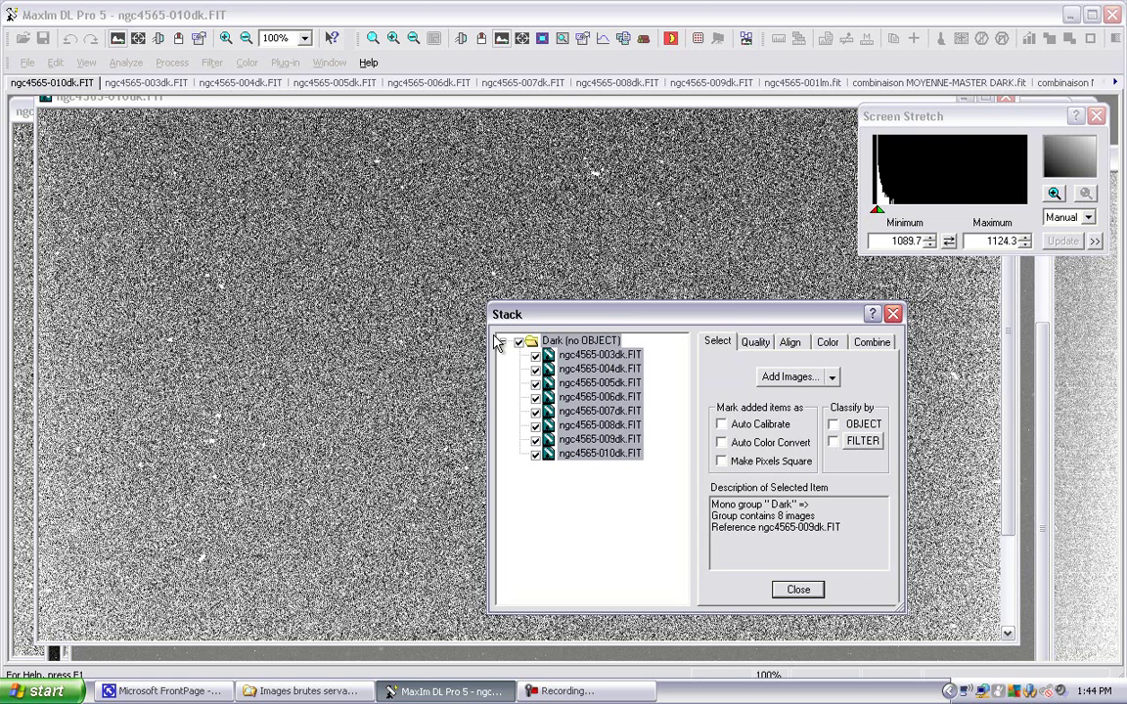
{"action": "left_click", "coordinate": [554, 343]}
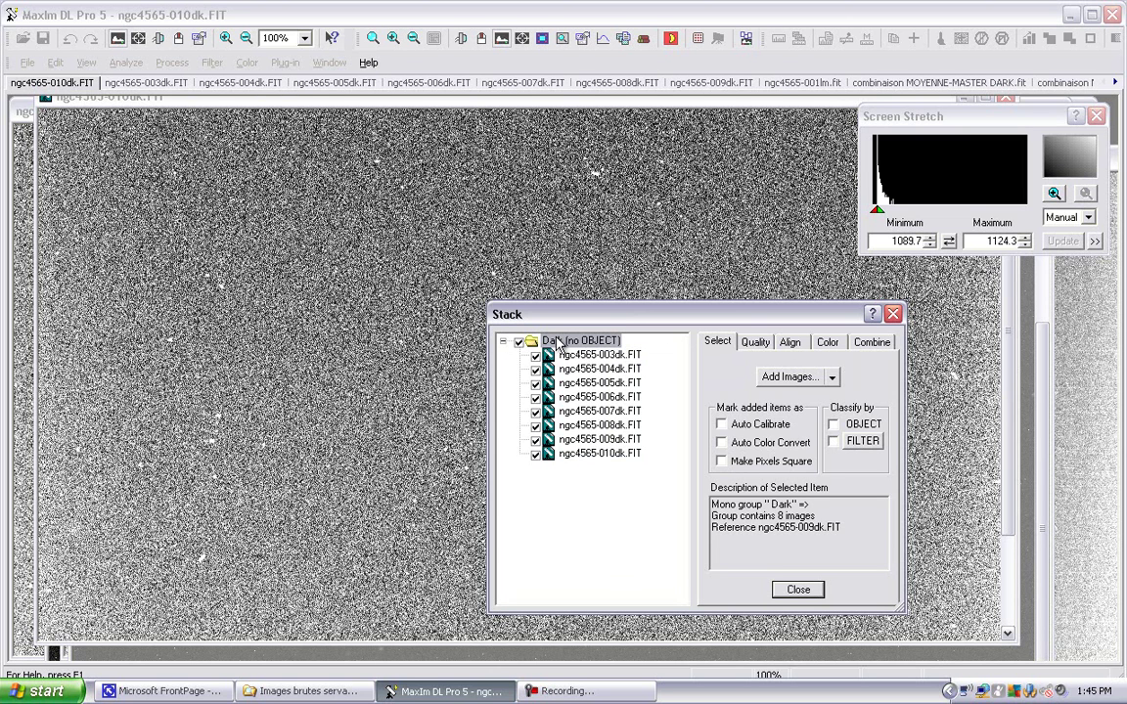
{"action": "right_click", "coordinate": [557, 342]}
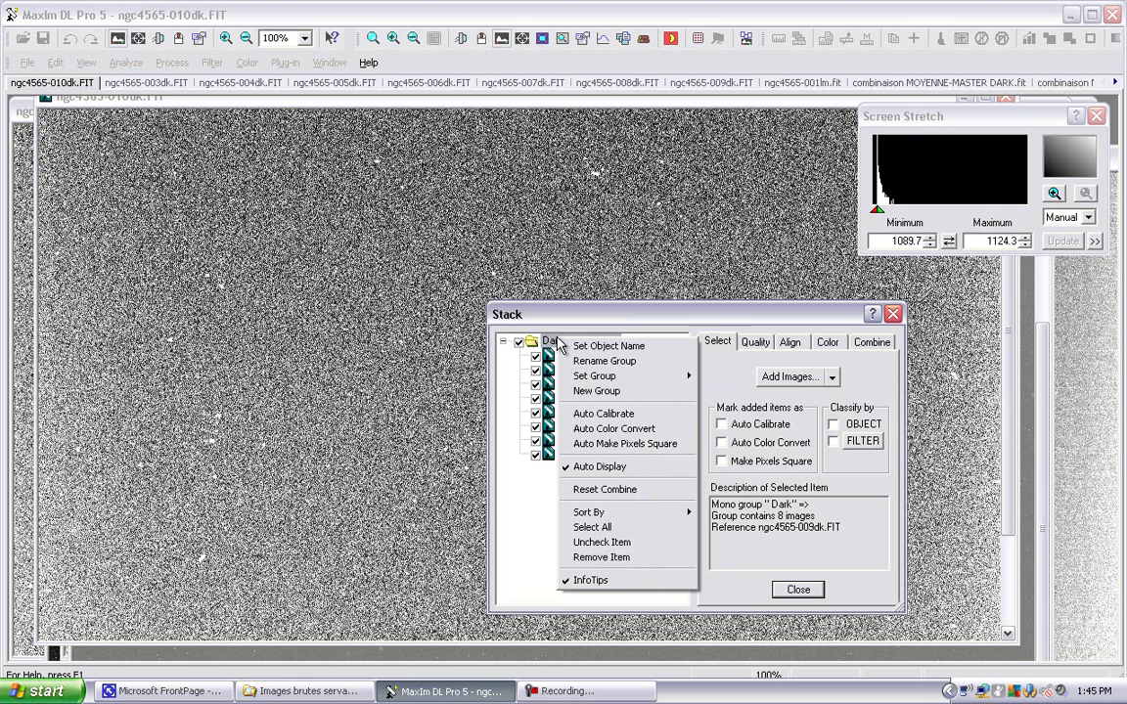
{"action": "left_click", "coordinate": [587, 489]}
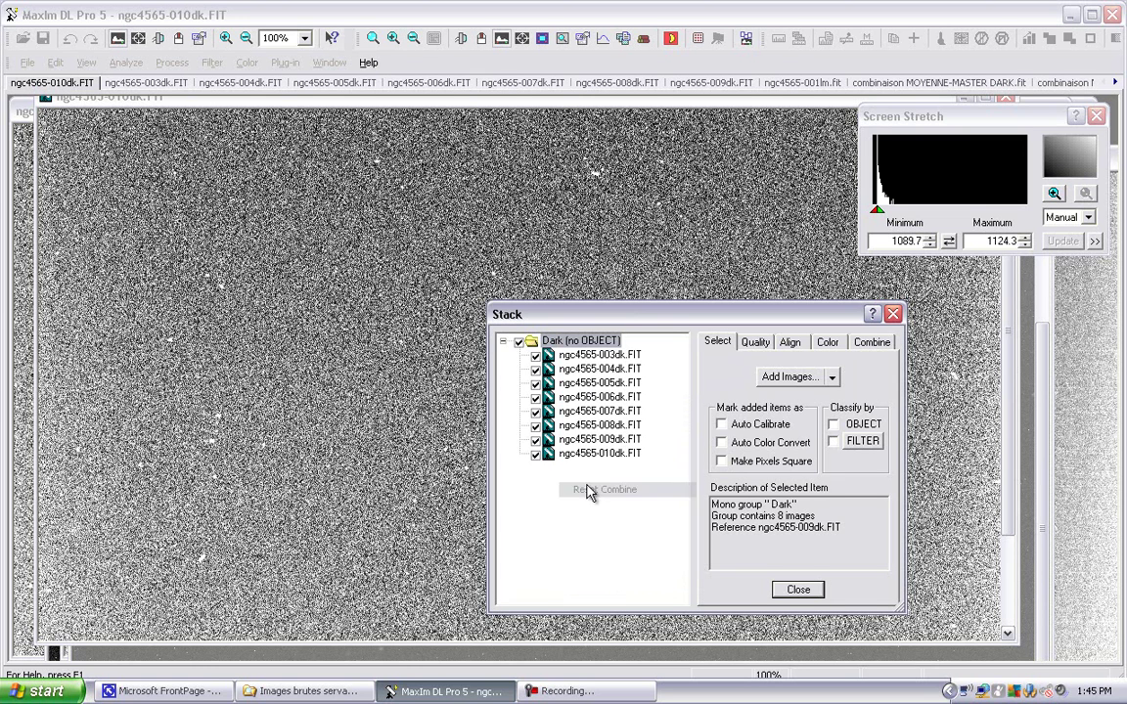
Combine the eight darks with Sigma Clip, IEEE Float format and sigma factor 3.00, then close Stack and shift the result window.
{"action": "left_click", "coordinate": [860, 350]}
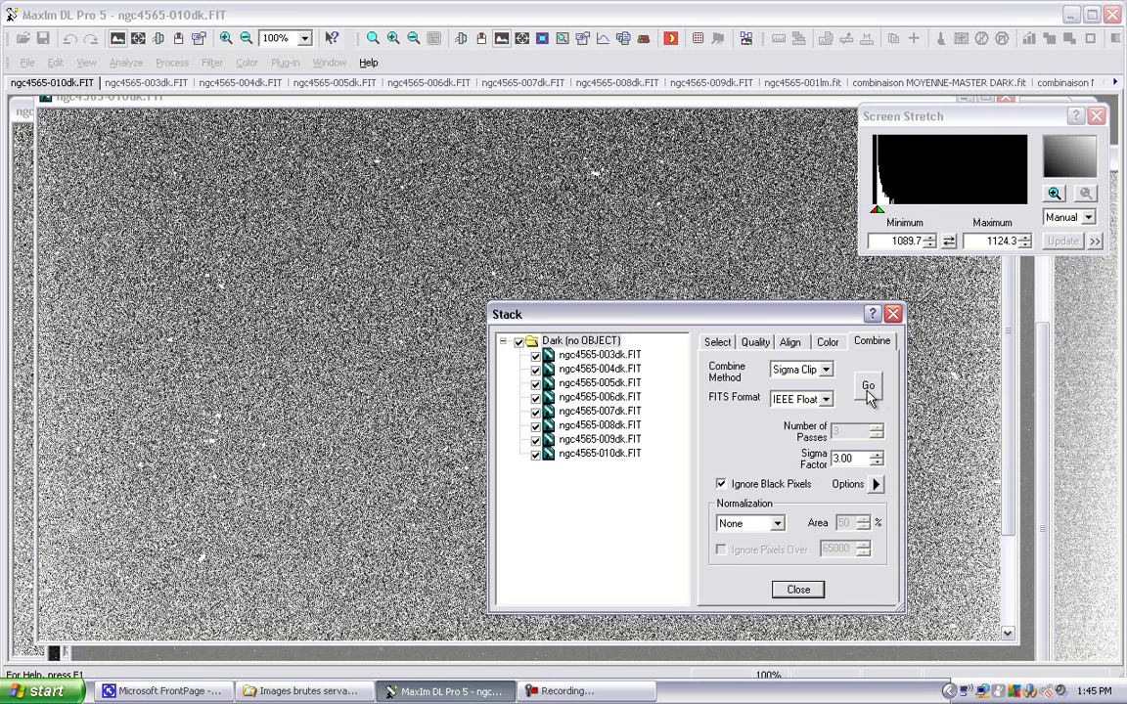
{"action": "left_click", "coordinate": [868, 387]}
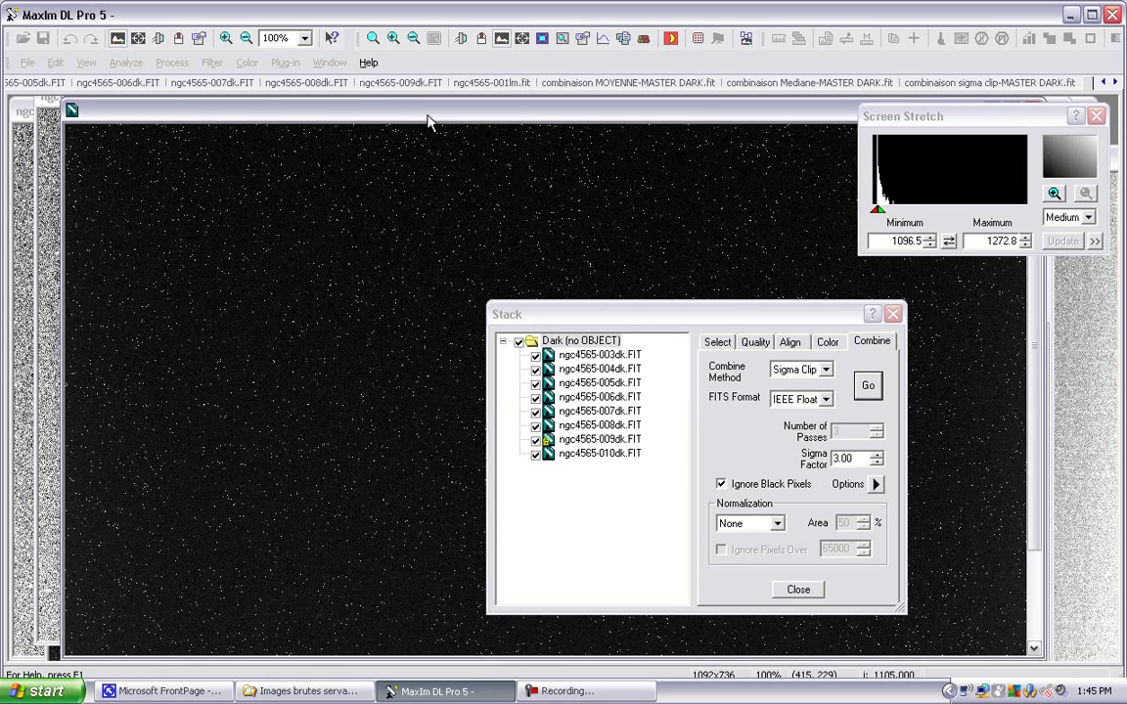
{"action": "left_click", "coordinate": [796, 591]}
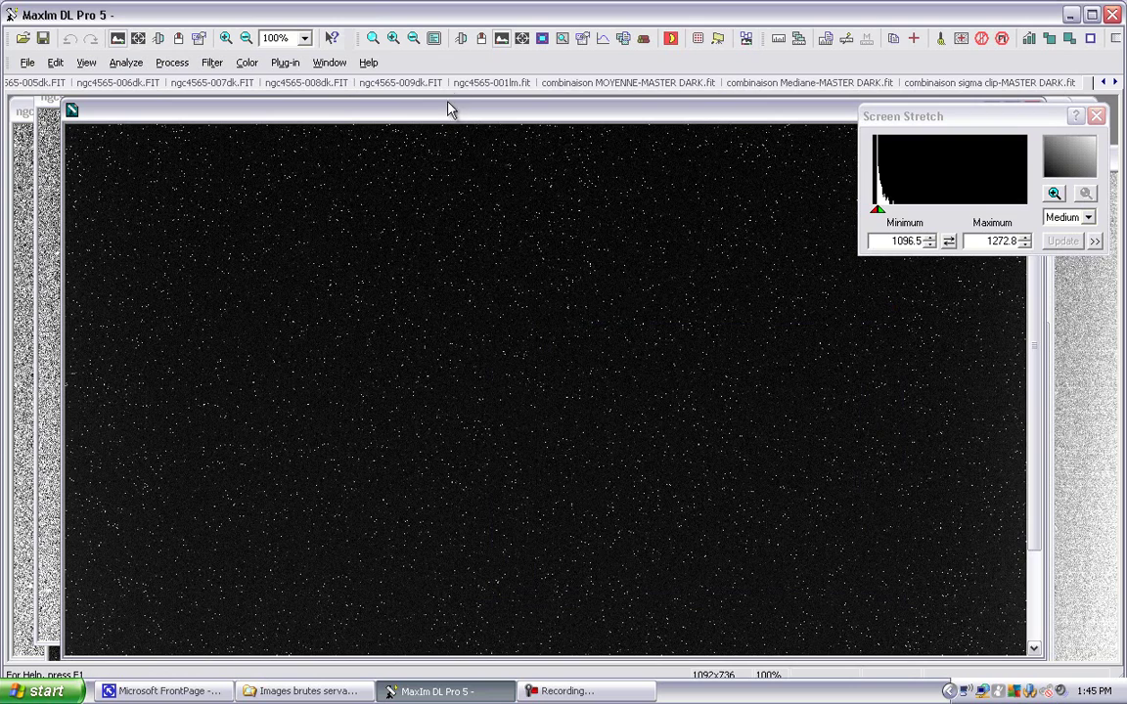
{"action": "mouse_move", "coordinate": [448, 117]}
{"action": "left_mouse_down"}
{"action": "mouse_move", "coordinate": [448, 138]}
{"action": "mouse_move", "coordinate": [437, 130]}
{"action": "left_mouse_up"}
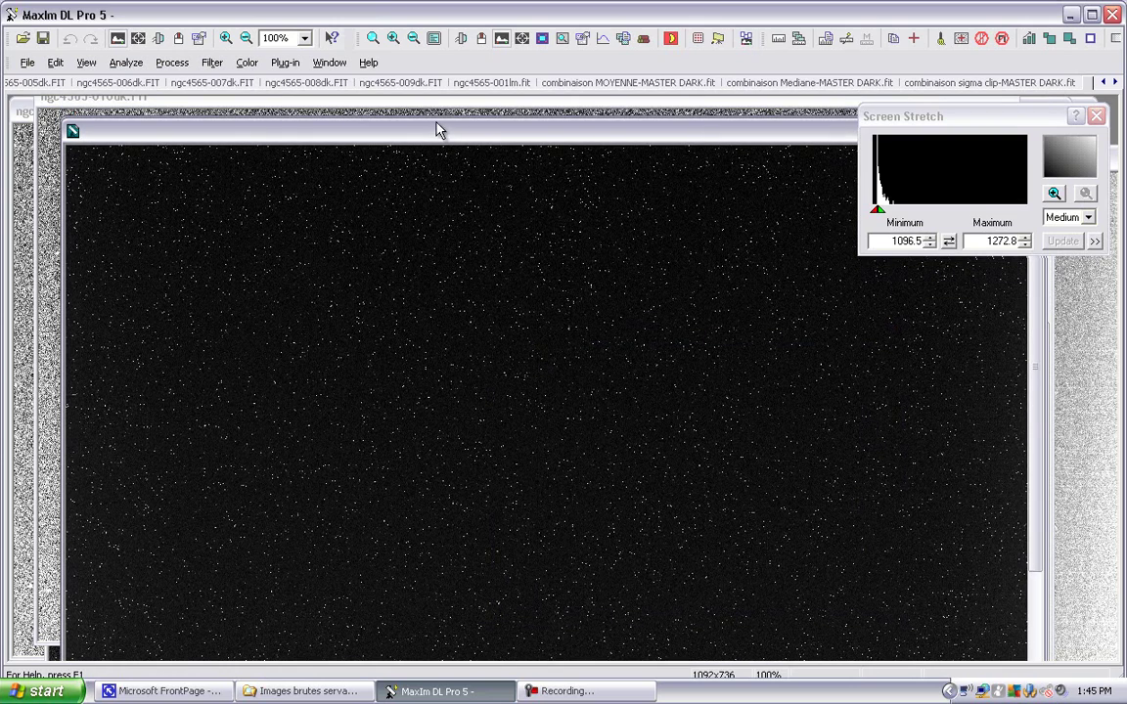
Narrow the new master dark's display range to about 1091.4–1118.7 on a zoomed-in histogram and examine the frame for residual traces.
{"action": "left_click_drag", "start_coordinate": [877, 216], "coordinate": [881, 215]}
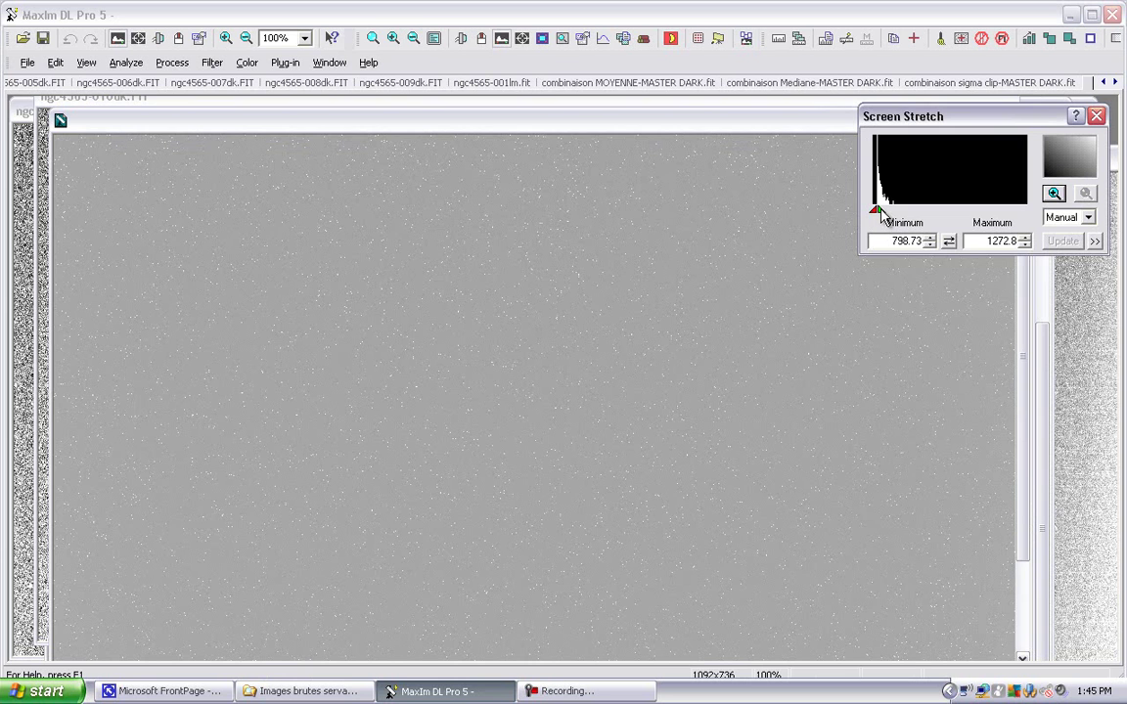
{"action": "right_click", "coordinate": [882, 215]}
{"action": "right_click", "coordinate": [879, 214]}
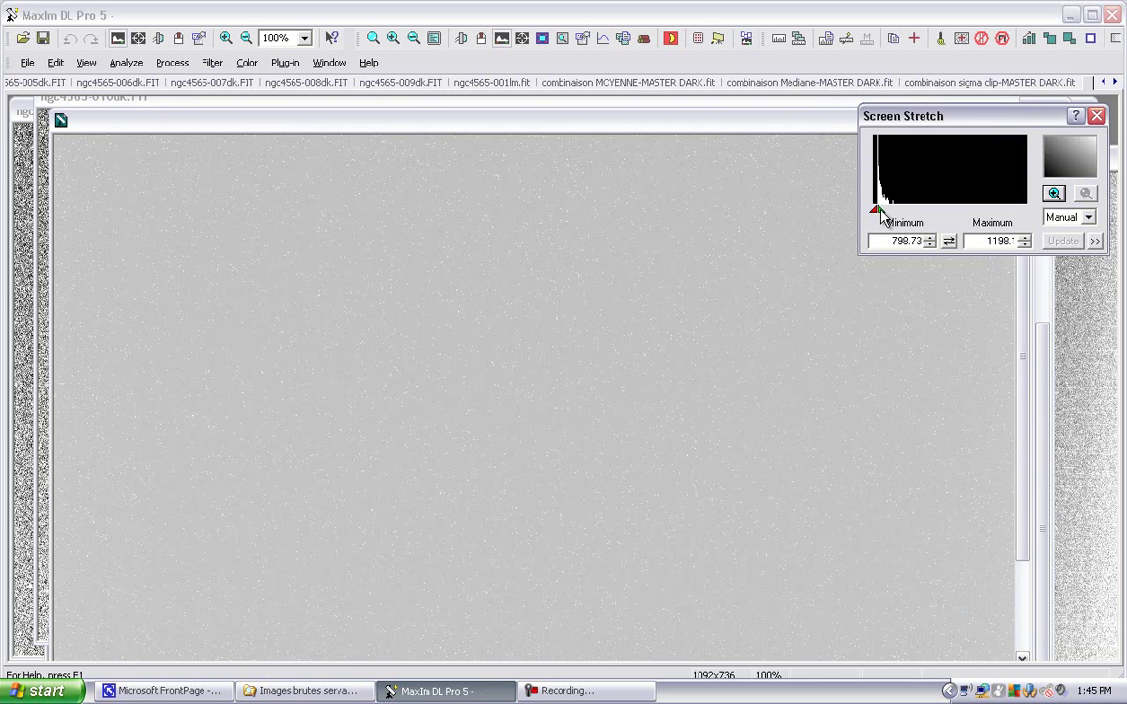
{"action": "mouse_move", "coordinate": [867, 214]}
{"action": "left_mouse_down"}
{"action": "mouse_move", "coordinate": [981, 208]}
{"action": "mouse_move", "coordinate": [1015, 218]}
{"action": "mouse_move", "coordinate": [1000, 221]}
{"action": "left_mouse_up"}
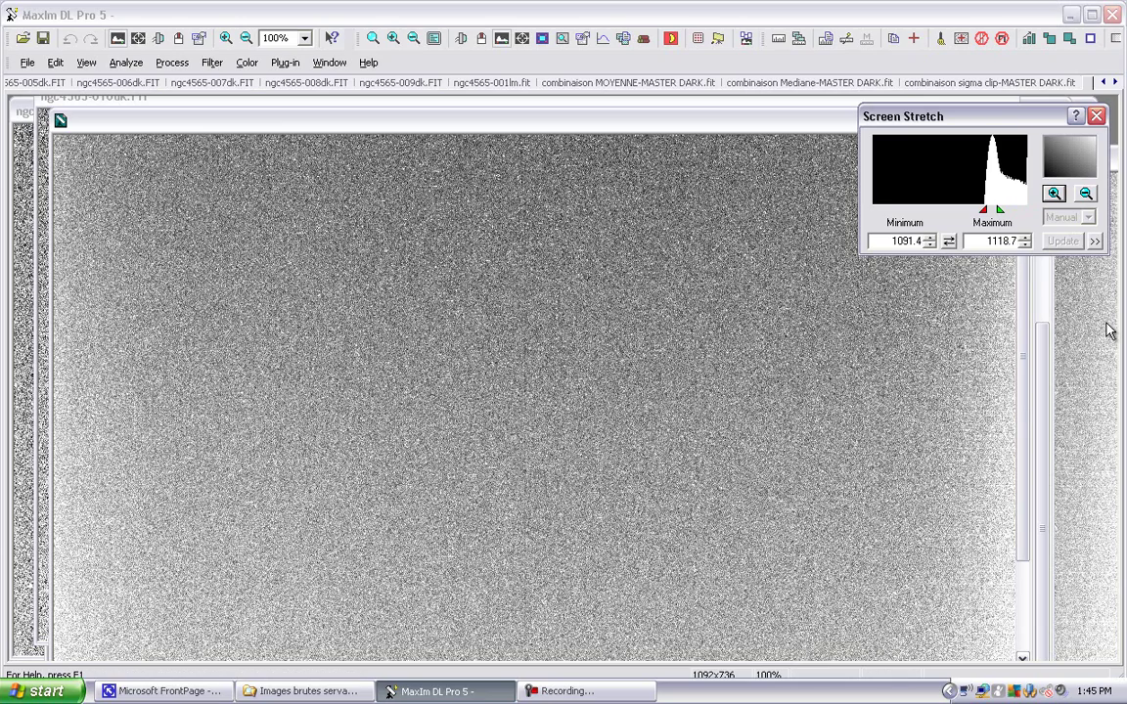
{"action": "mouse_move", "coordinate": [1023, 295]}
{"action": "left_mouse_down"}
{"action": "mouse_move", "coordinate": [1016, 388]}
{"action": "mouse_move", "coordinate": [1016, 290]}
{"action": "left_mouse_up"}
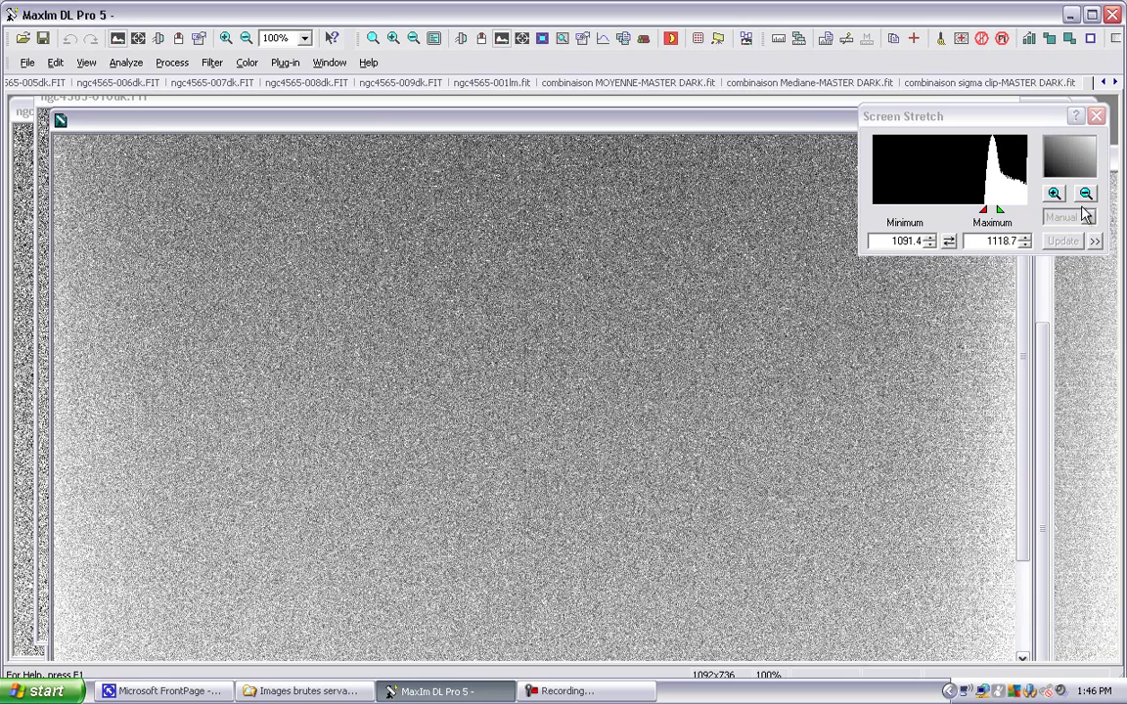
Zoom the histogram back out and set the new master dark's screen stretch to Medium.
{"action": "left_click", "coordinate": [1086, 194]}
{"action": "left_click", "coordinate": [1087, 217]}
{"action": "left_click", "coordinate": [1066, 245]}
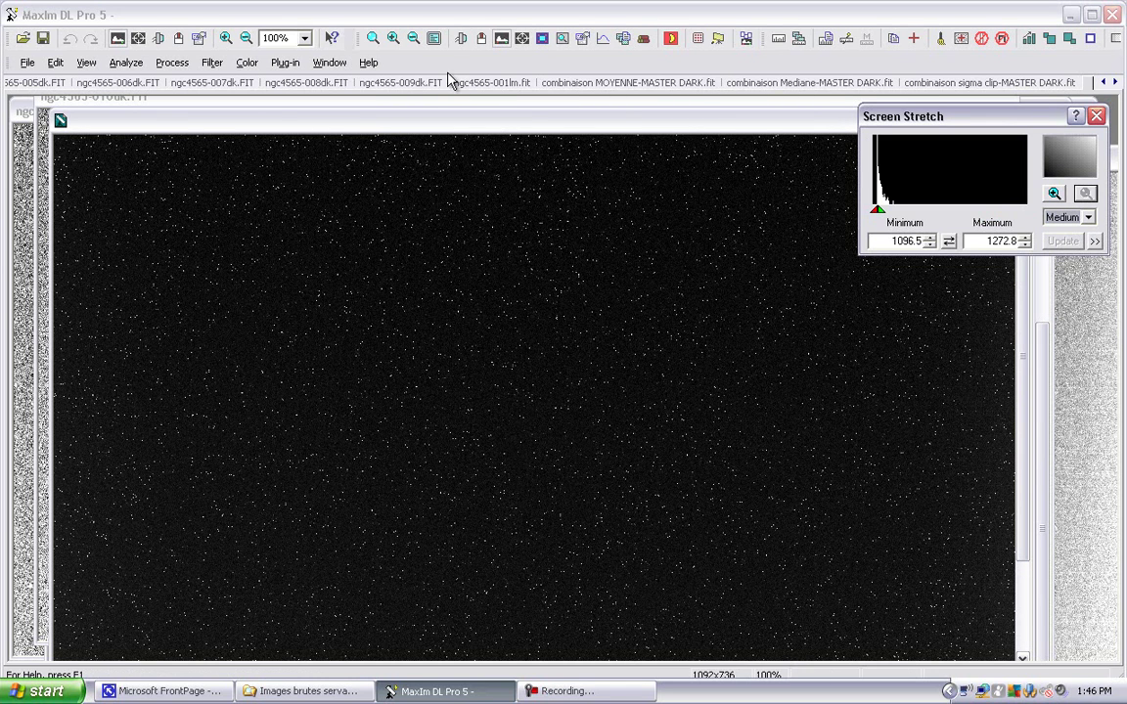
Subtract the new master dark, Unknown_Image, from ngc4565-001lm.fit with Pixel Math, keeping both scale factors at 100%.
{"action": "left_click", "coordinate": [174, 63]}
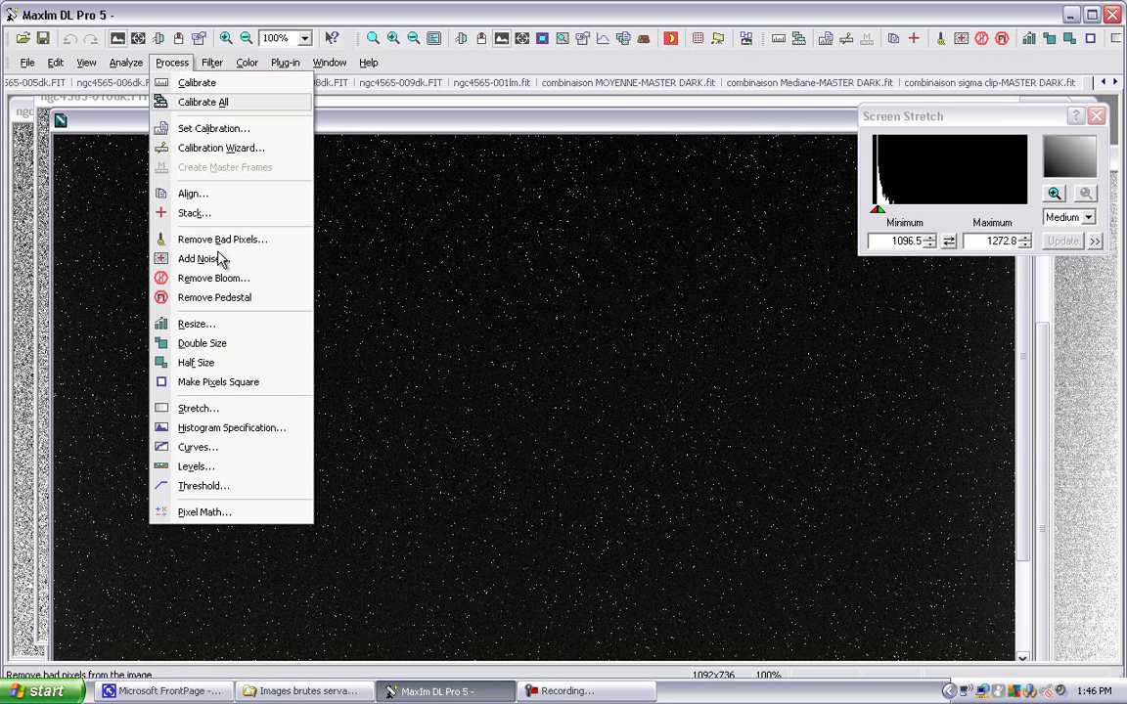
{"action": "left_click", "coordinate": [231, 513]}
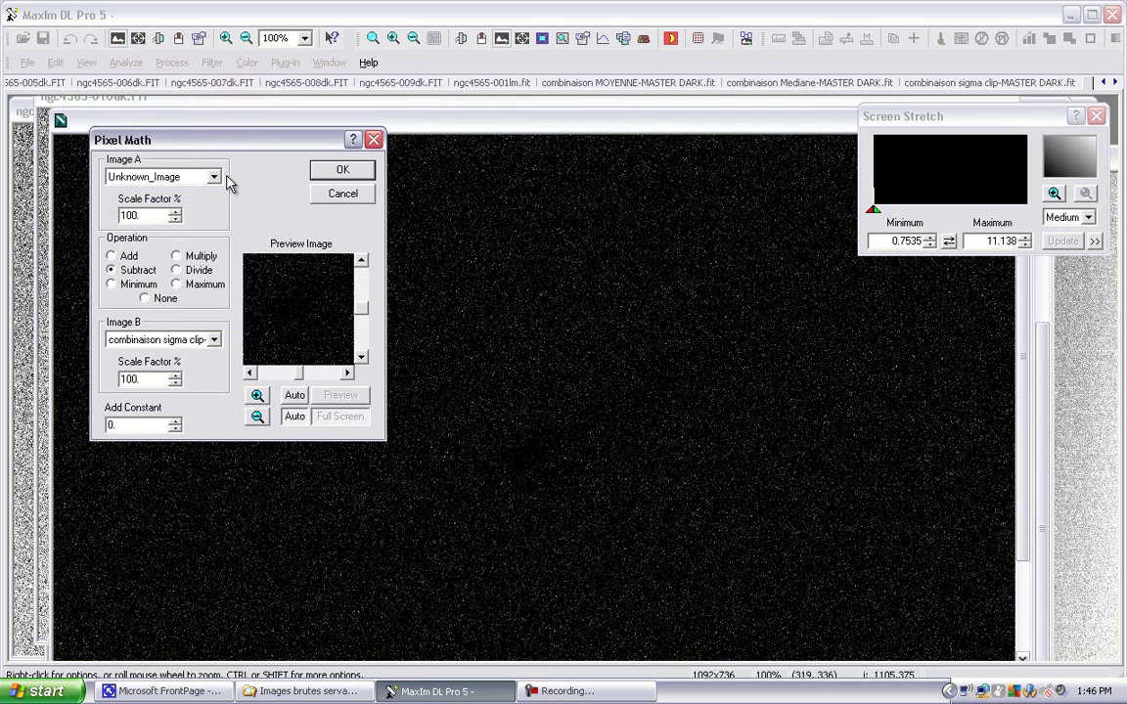
{"action": "left_click", "coordinate": [214, 178]}
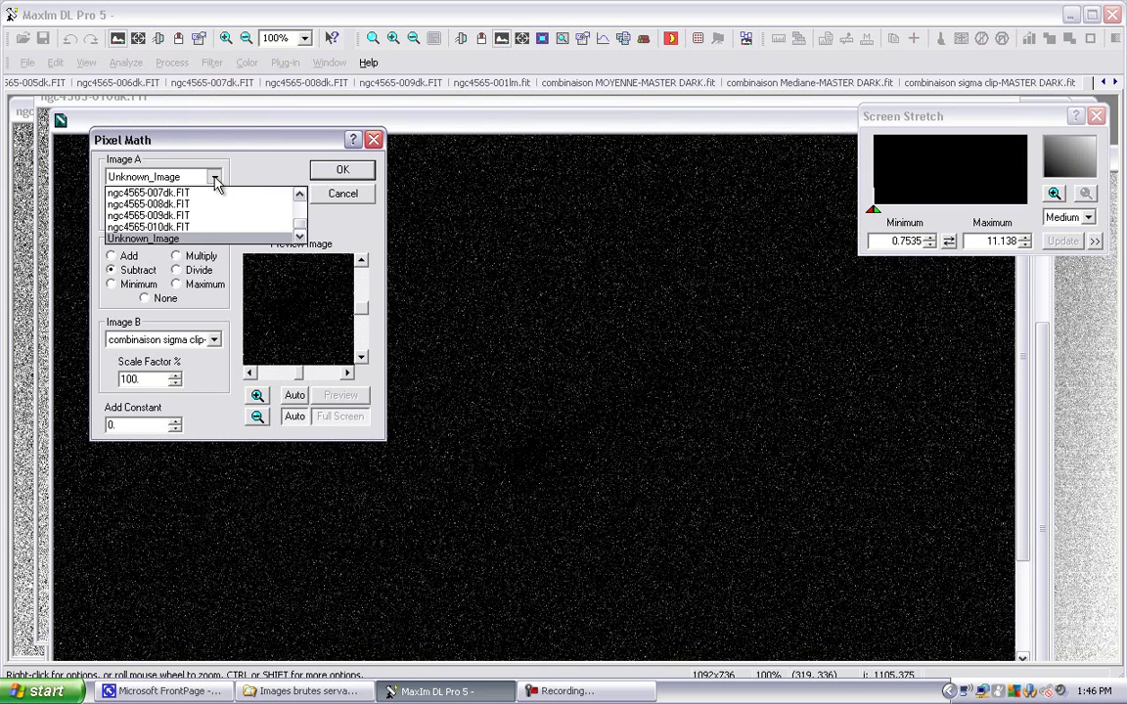
{"action": "left_click_drag", "start_coordinate": [297, 235], "coordinate": [302, 205]}
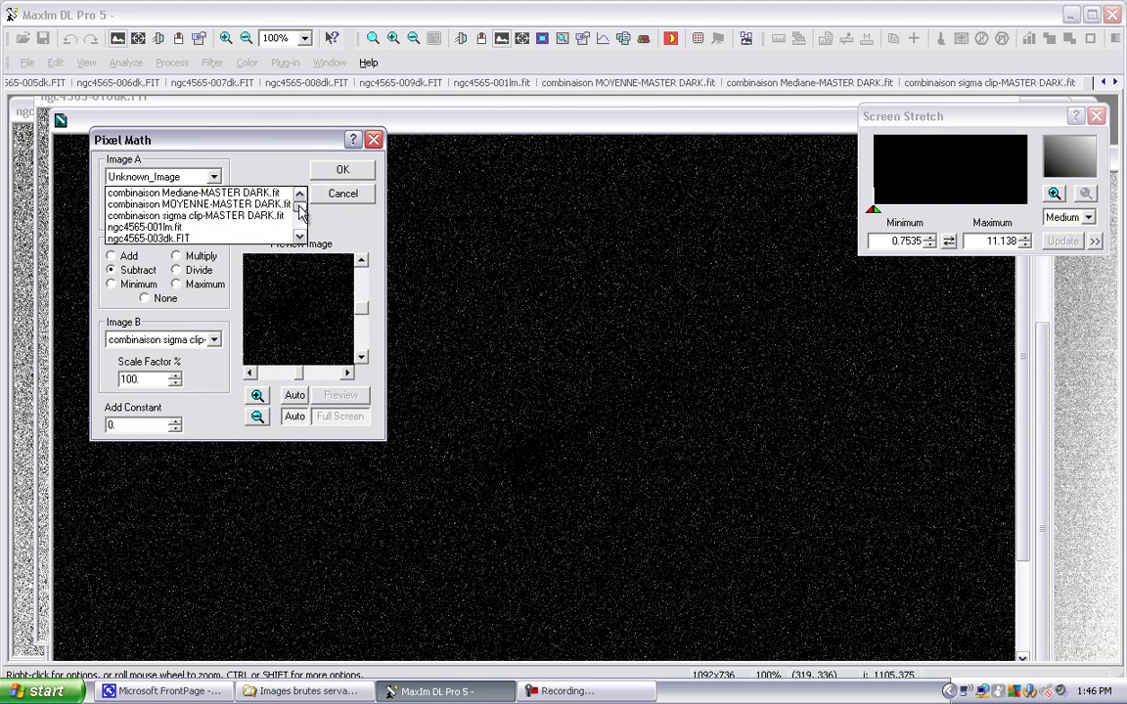
{"action": "left_click", "coordinate": [161, 226]}
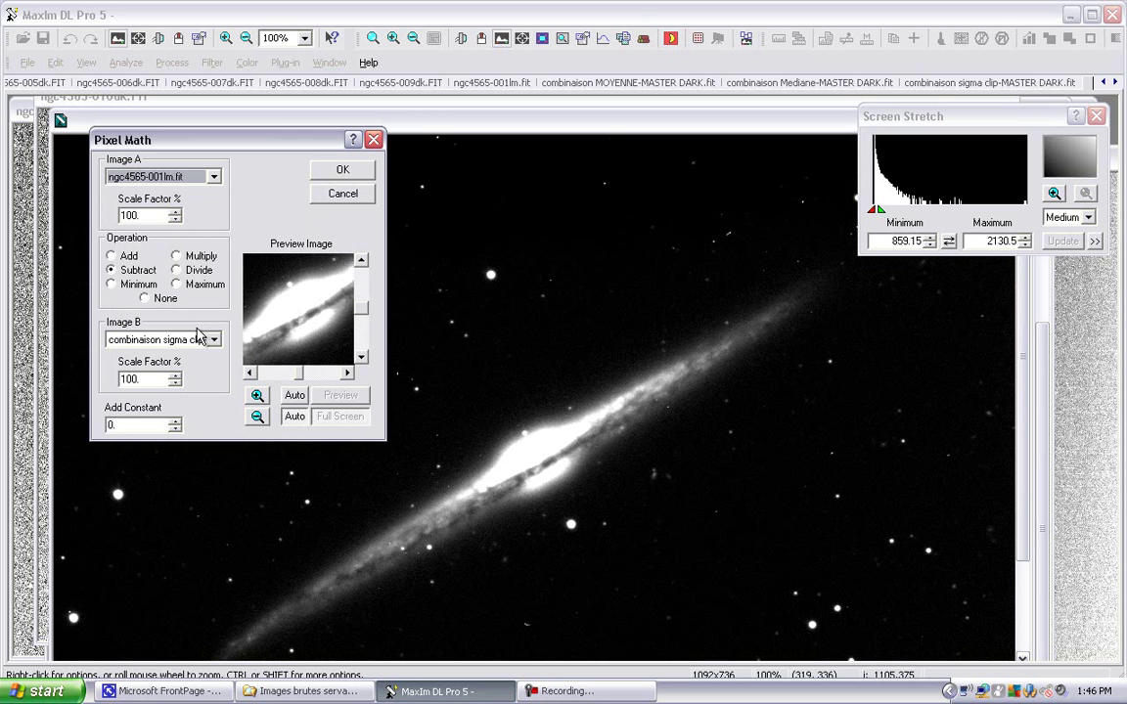
{"action": "left_click", "coordinate": [215, 339]}
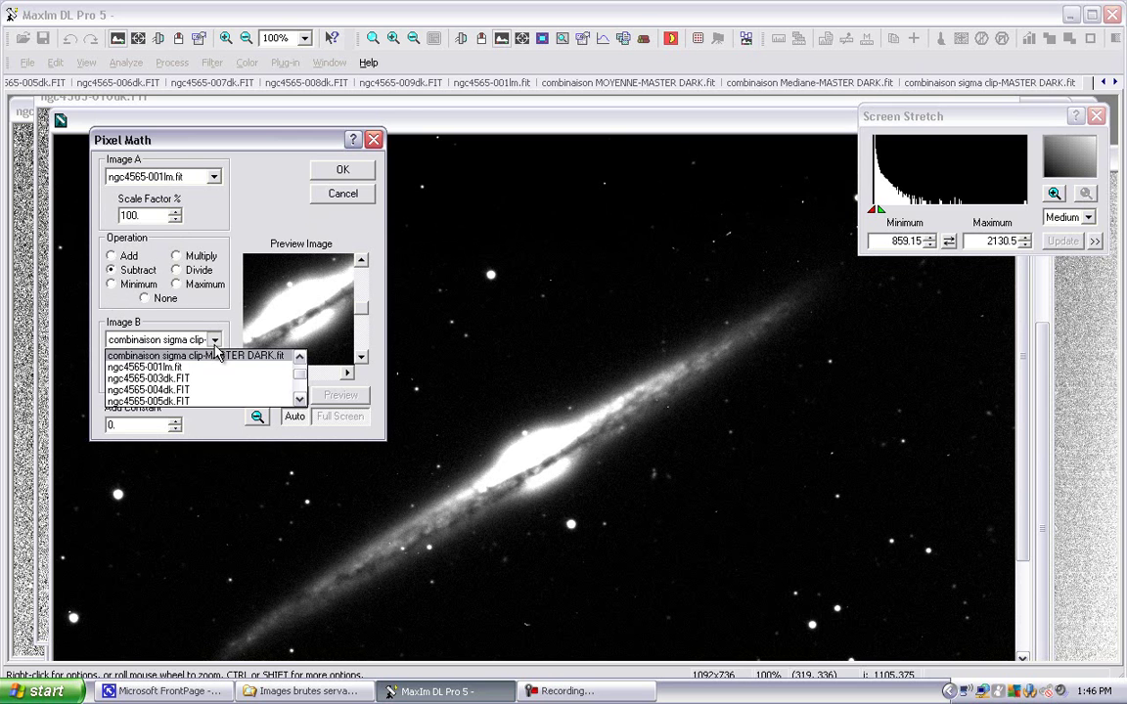
{"action": "left_click", "coordinate": [300, 398]}
{"action": "left_click", "coordinate": [300, 398]}
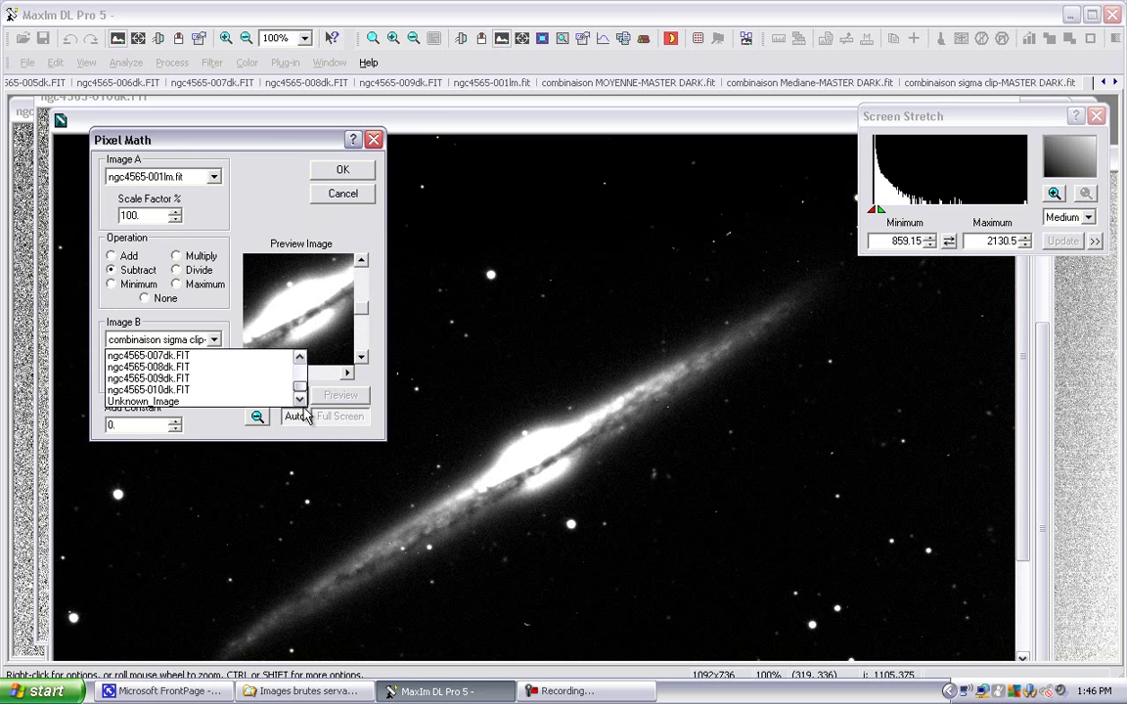
{"action": "left_click", "coordinate": [166, 403]}
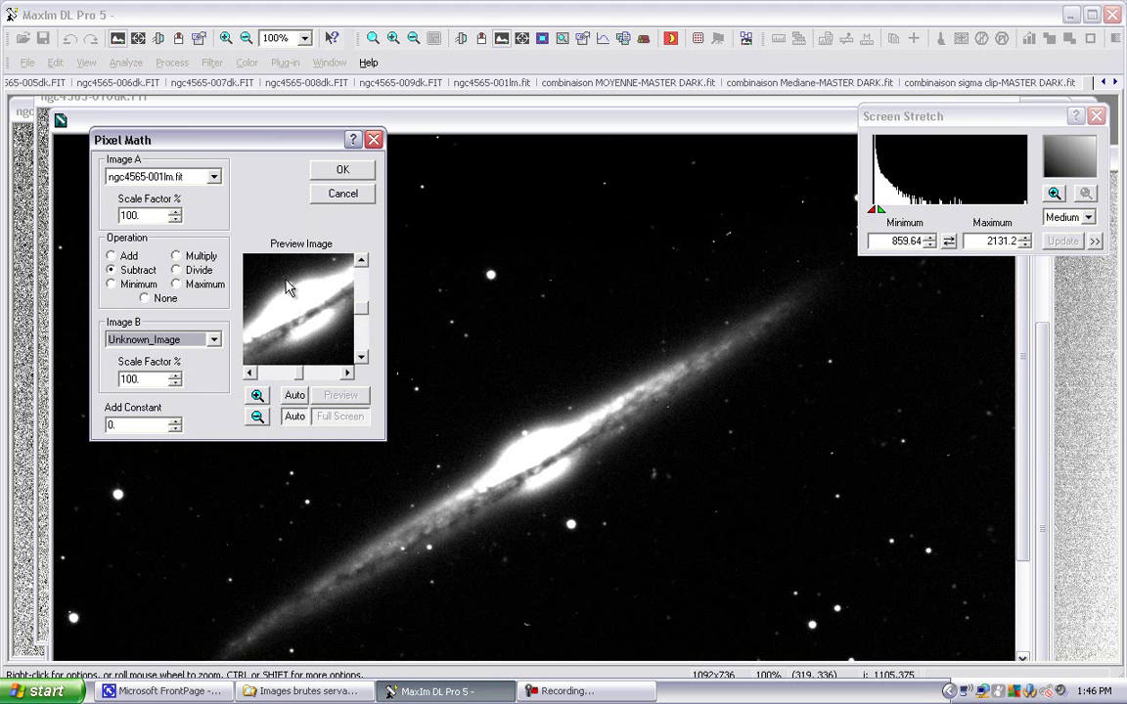
{"action": "left_click", "coordinate": [340, 174]}
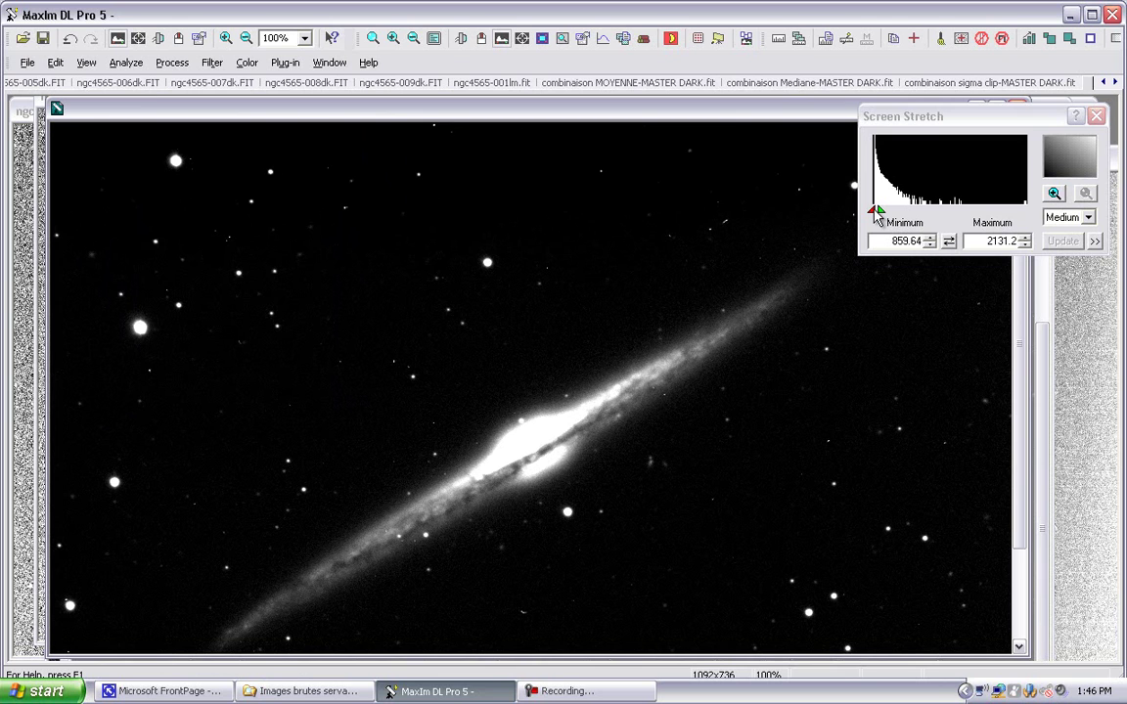
Set the subtracted galaxy image's display range to about 653.9–1332 on a zoomed-in histogram.
{"action": "left_click_drag", "start_coordinate": [872, 213], "coordinate": [866, 213]}
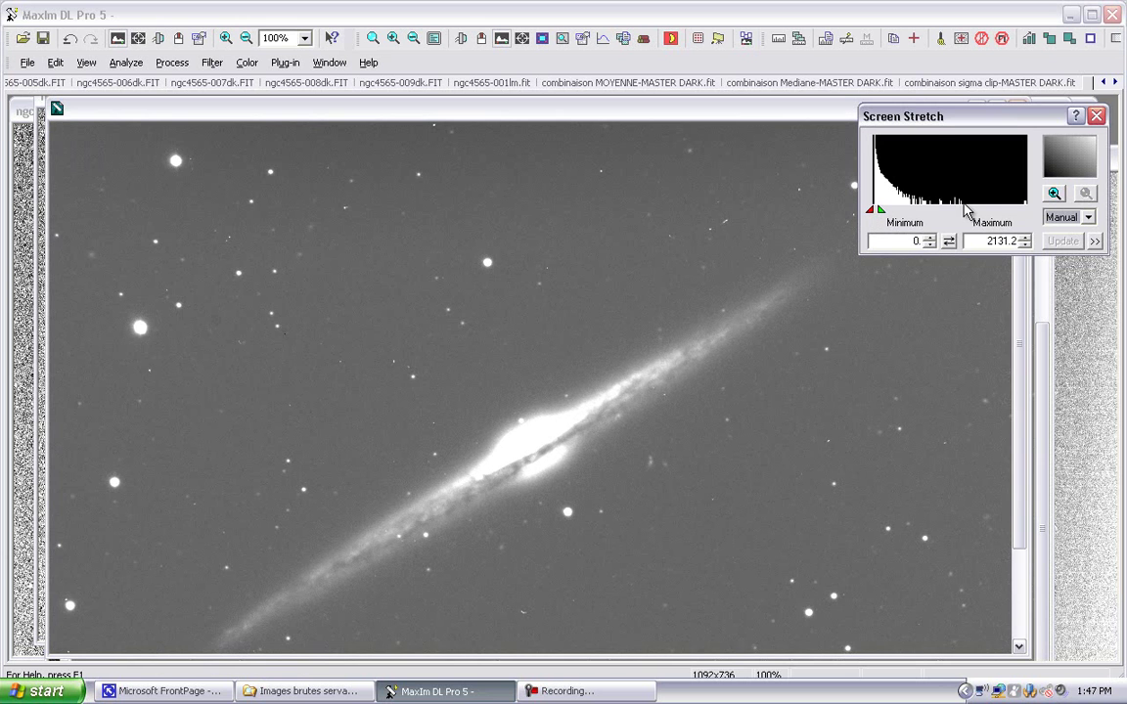
{"action": "left_click", "coordinate": [1053, 192]}
{"action": "mouse_move", "coordinate": [1038, 207]}
{"action": "left_mouse_down"}
{"action": "mouse_move", "coordinate": [894, 202]}
{"action": "mouse_move", "coordinate": [924, 222]}
{"action": "mouse_move", "coordinate": [897, 209]}
{"action": "mouse_move", "coordinate": [914, 220]}
{"action": "left_mouse_up"}
{"action": "left_click_drag", "start_coordinate": [981, 209], "coordinate": [917, 216]}
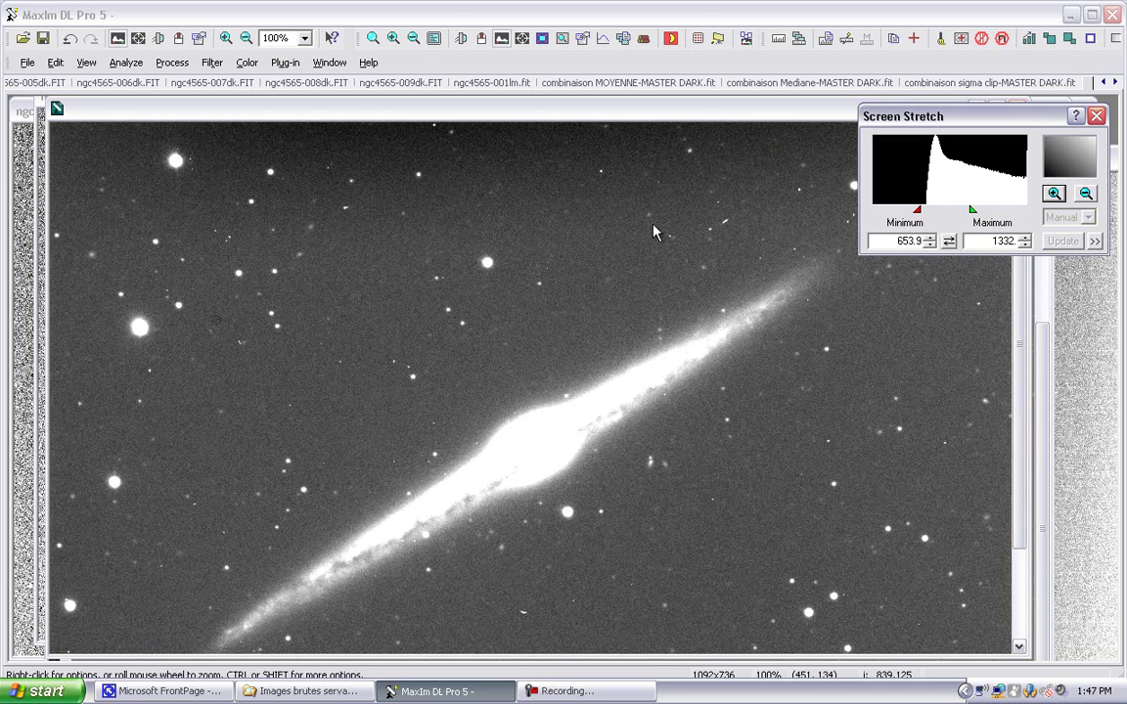
Reduce the subtracted image to 50% zoom, move its window toward the workspace centre, and lower its display maximum to about 1077.7.
{"action": "left_click", "coordinate": [246, 39]}
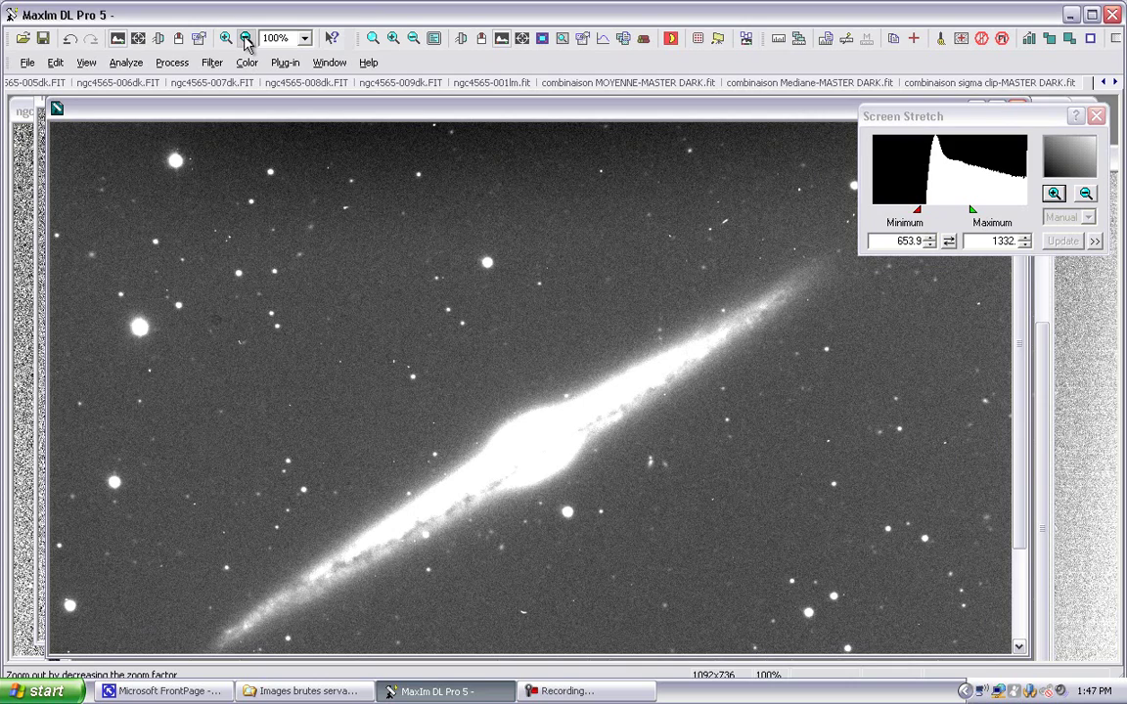
{"action": "left_click", "coordinate": [246, 39]}
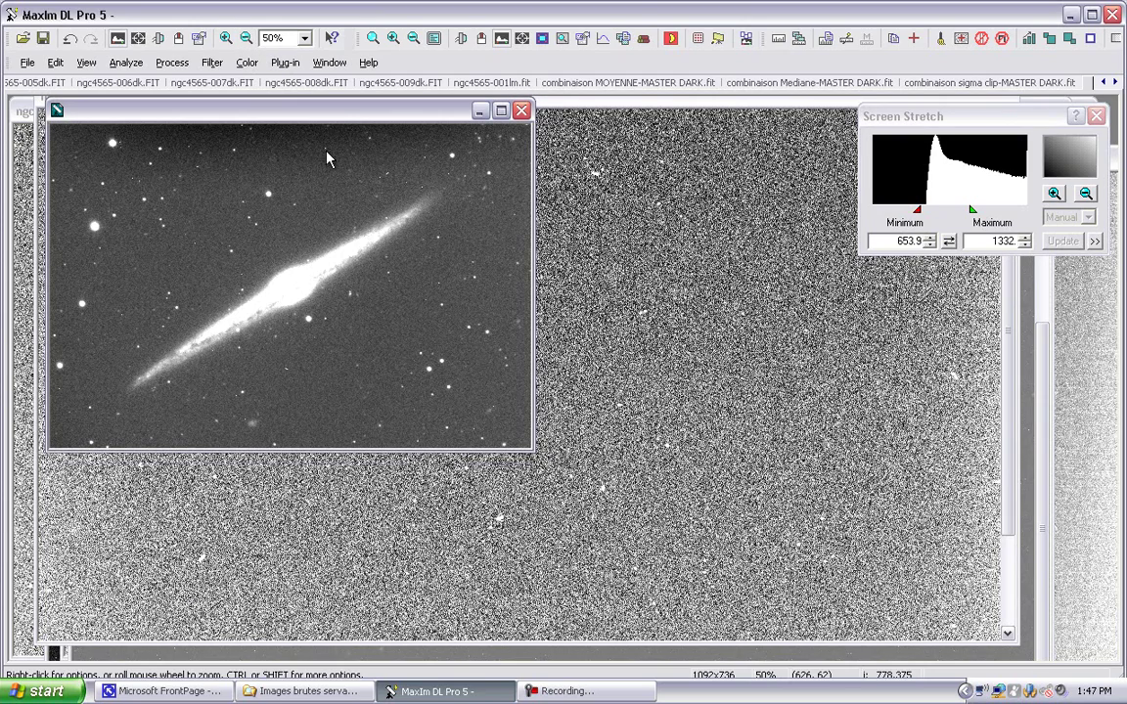
{"action": "left_click_drag", "start_coordinate": [309, 110], "coordinate": [324, 122]}
{"action": "left_click_drag", "start_coordinate": [526, 192], "coordinate": [566, 190]}
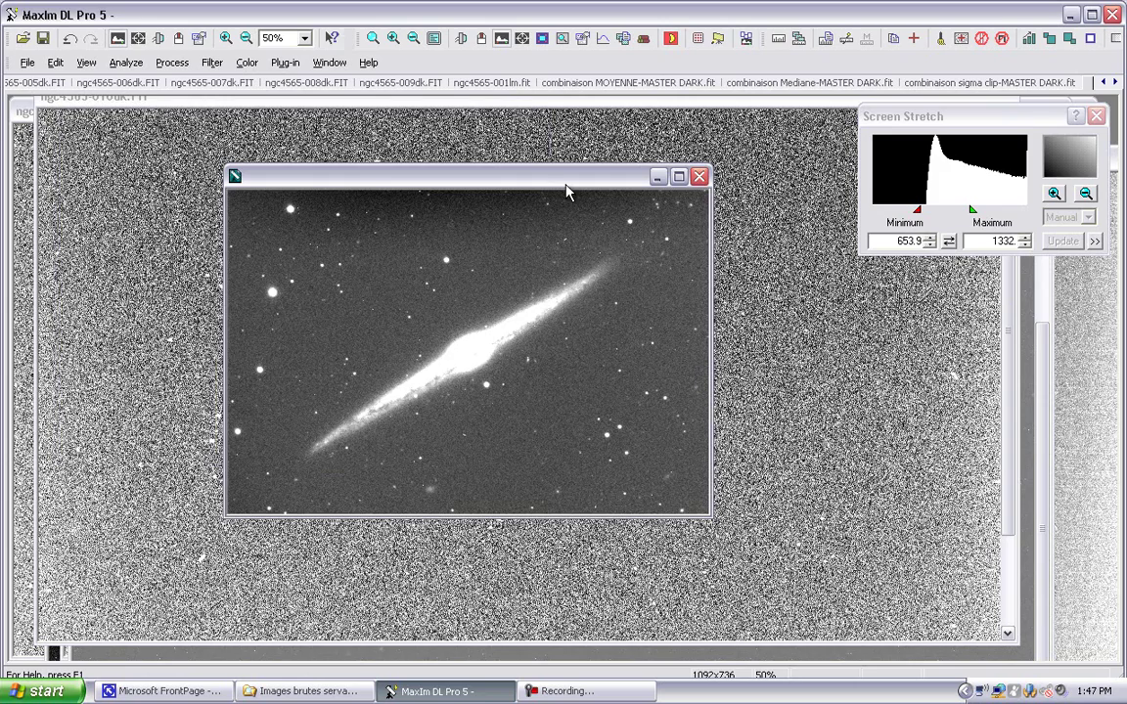
{"action": "left_click_drag", "start_coordinate": [974, 213], "coordinate": [958, 221]}
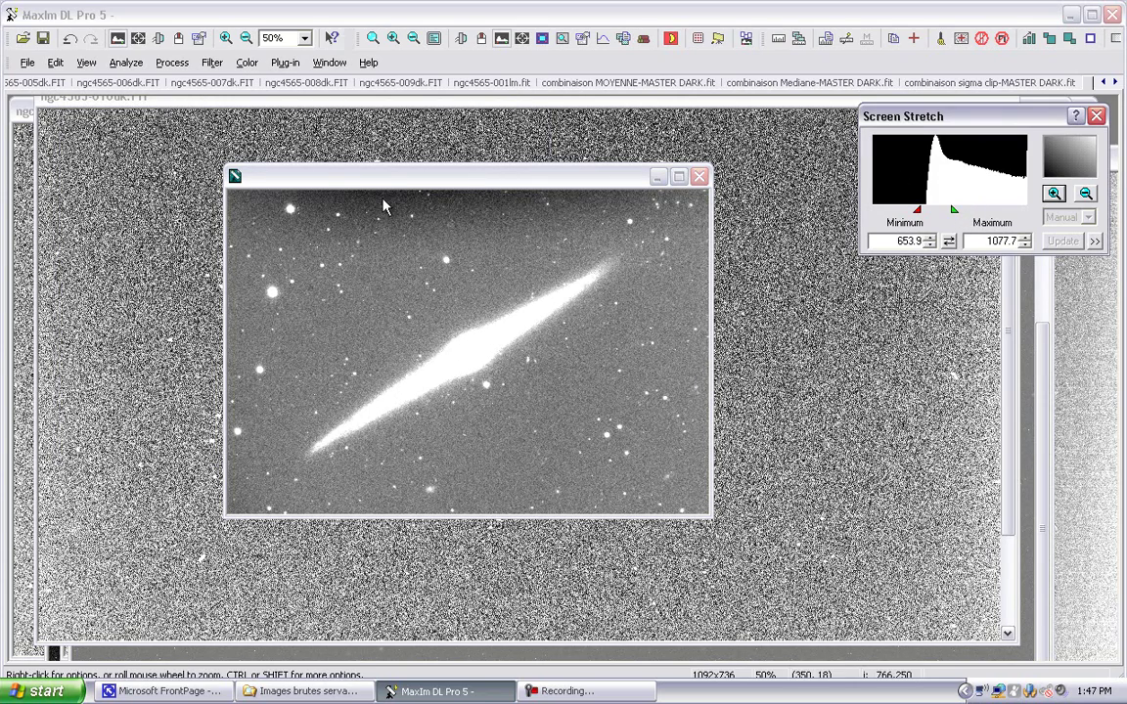